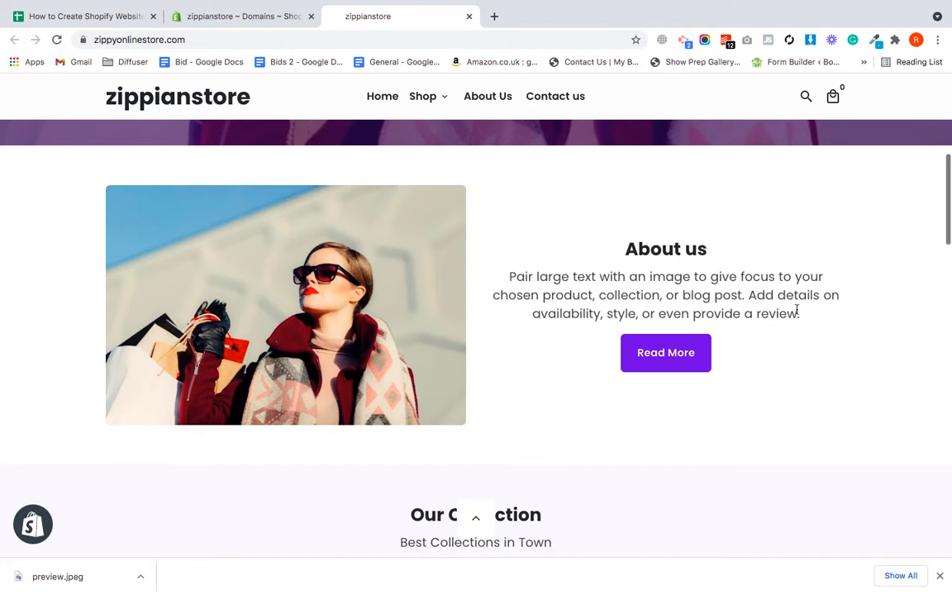
- Examine the finished clothing store's home page, from the About us section through collections and featured products to the footer
scroll(796, 312, down, 5)
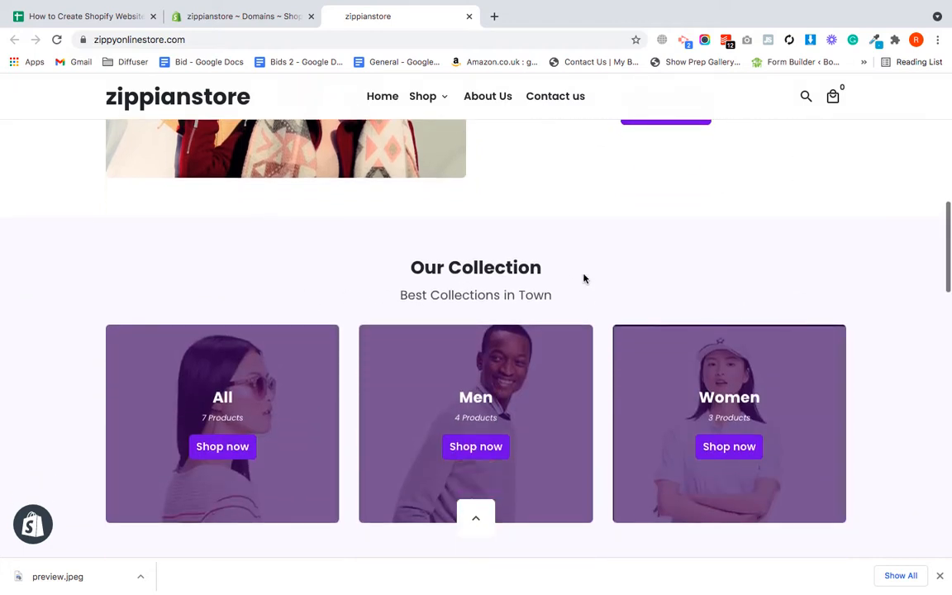
scroll(697, 280, down, 5)
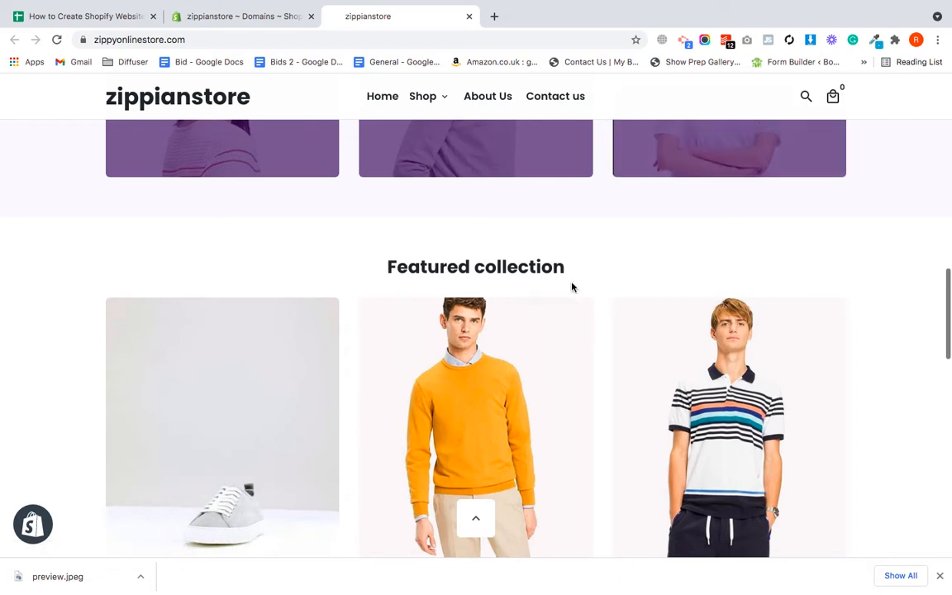
scroll(571, 286, down, 3)
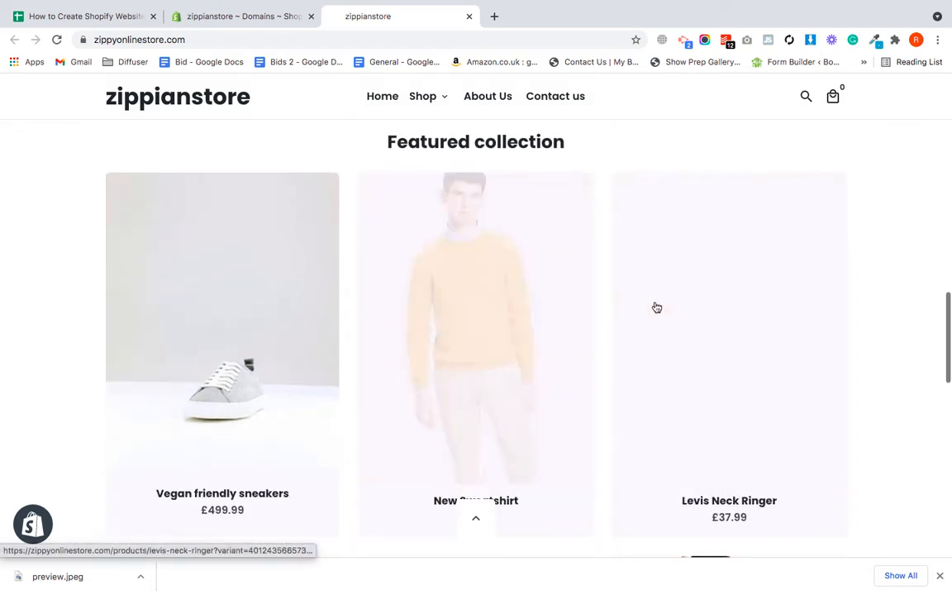
scroll(656, 307, down, 7)
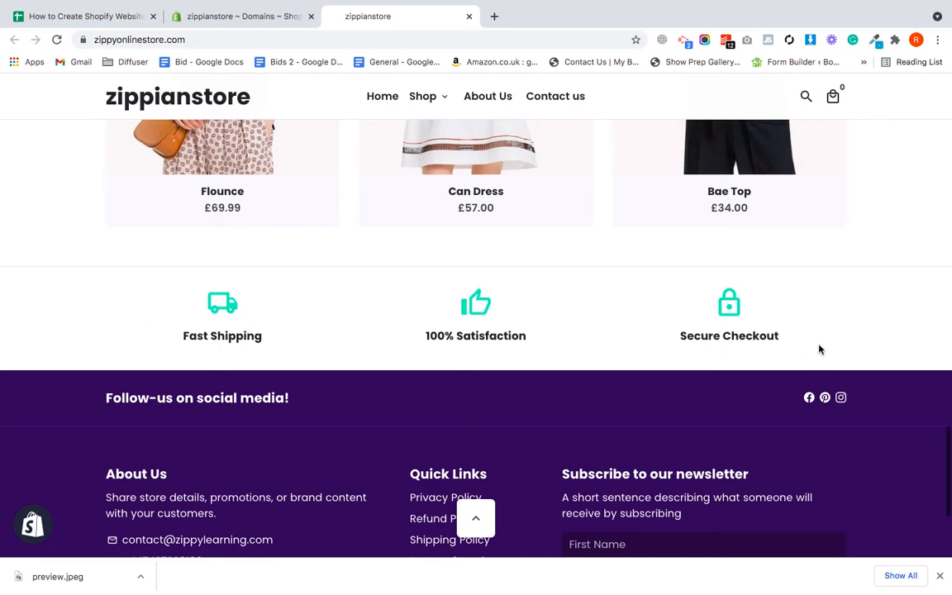
scroll(820, 349, down, 1)
scroll(582, 376, up, 20)
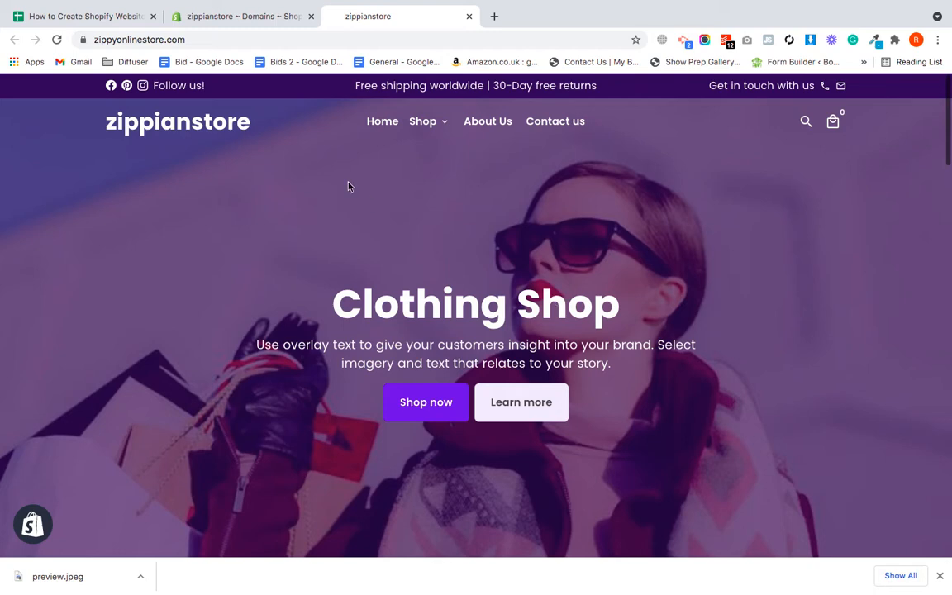
- Open the Shopify site from the checklist spreadsheet and enter the account e-mail address for the free trial
click(57, 18)
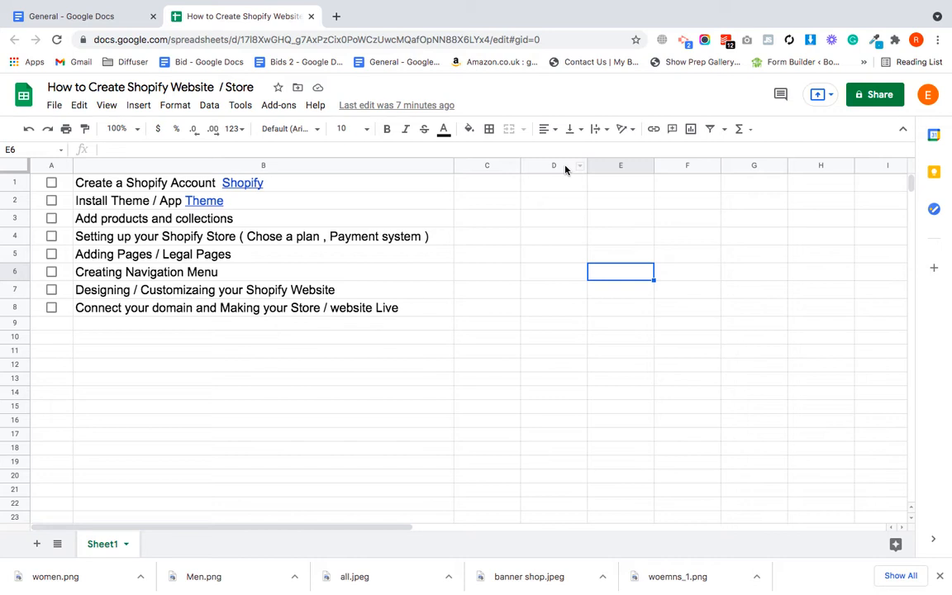
click(243, 183)
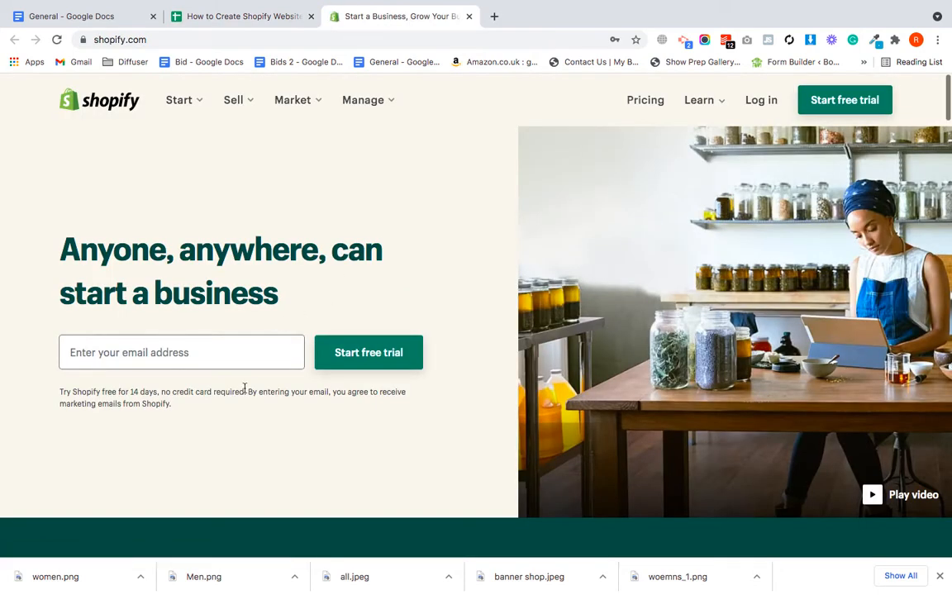
click(148, 357)
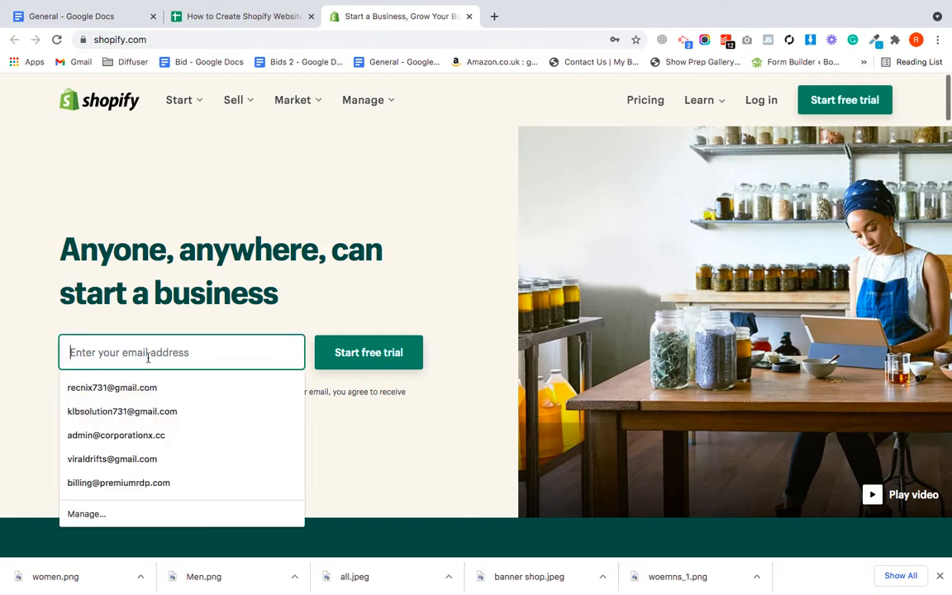
key(ctrl+v)
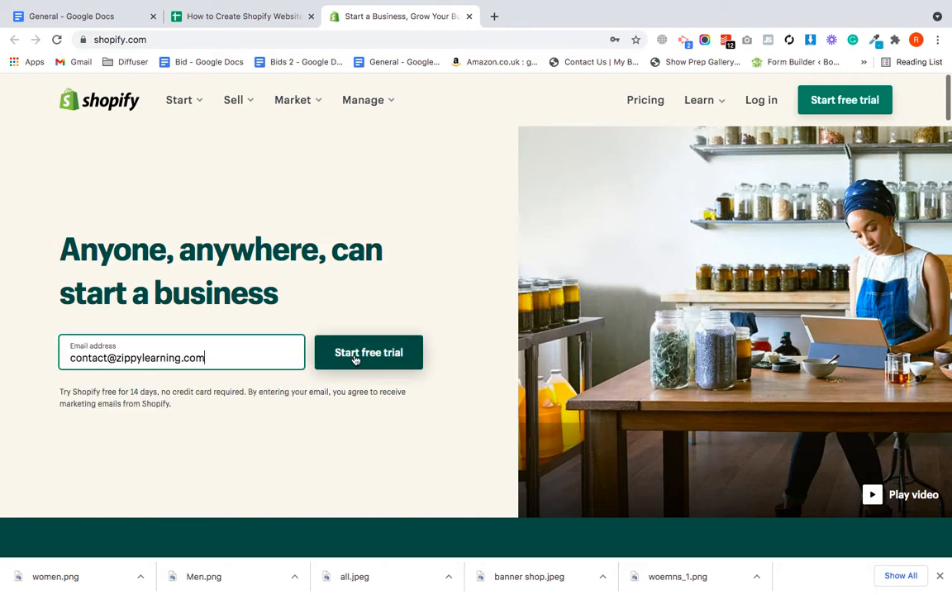
- Start the free trial, create the store "zippianstore" with the account password, and save the login in the browser
click(355, 359)
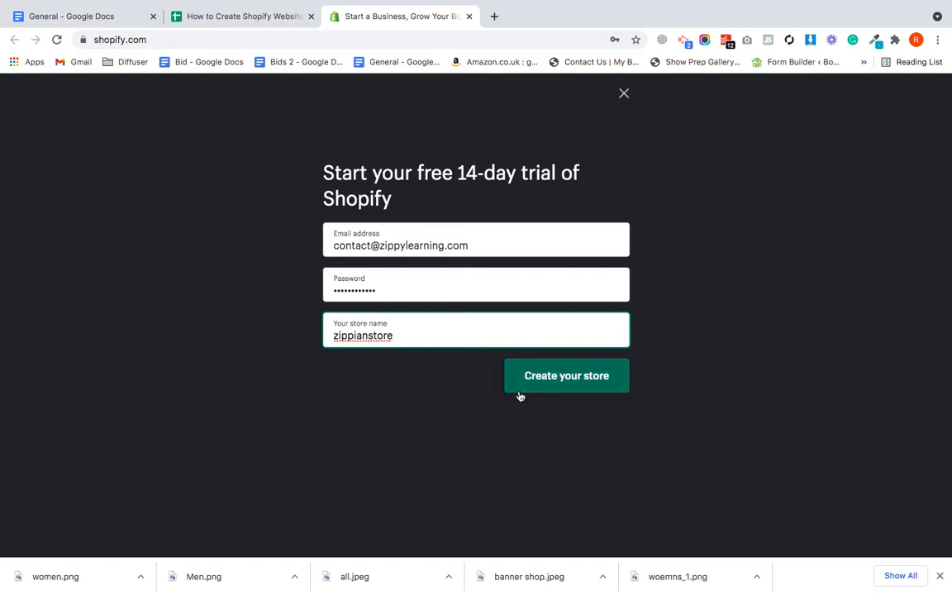
click(559, 390)
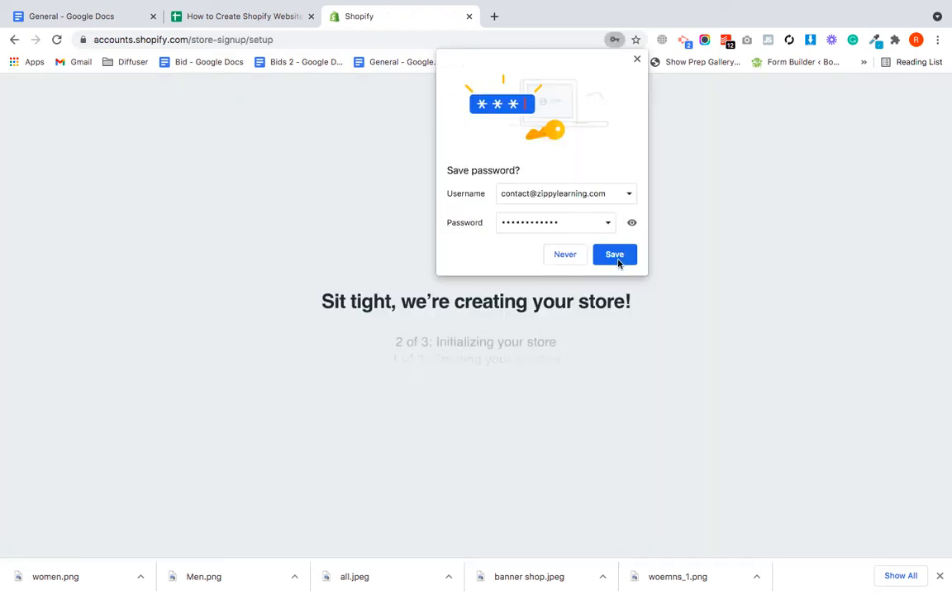
click(615, 255)
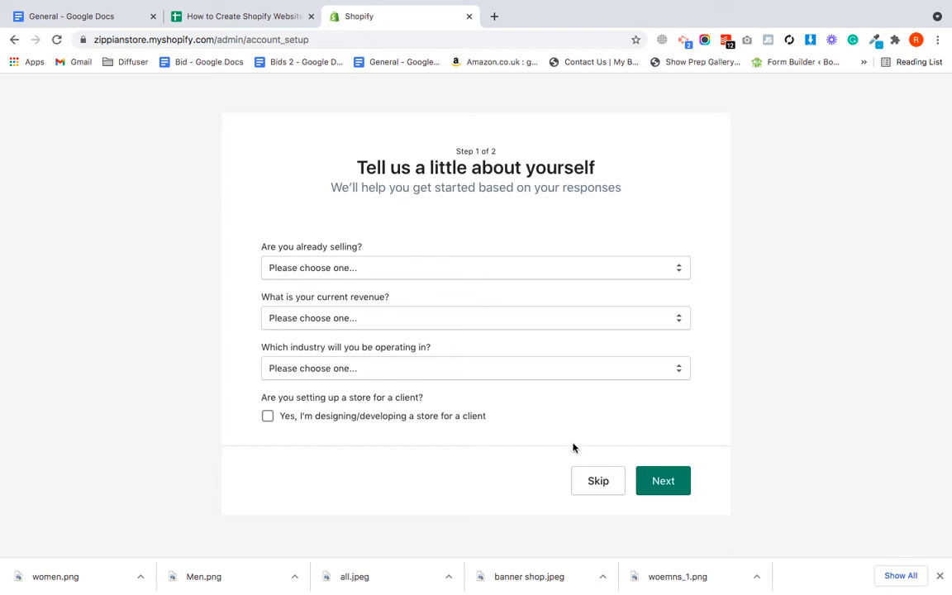
- Skip the seller questionnaire, fill in the owner's name, United Kingdom business address and phone number, and enter the store
click(595, 488)
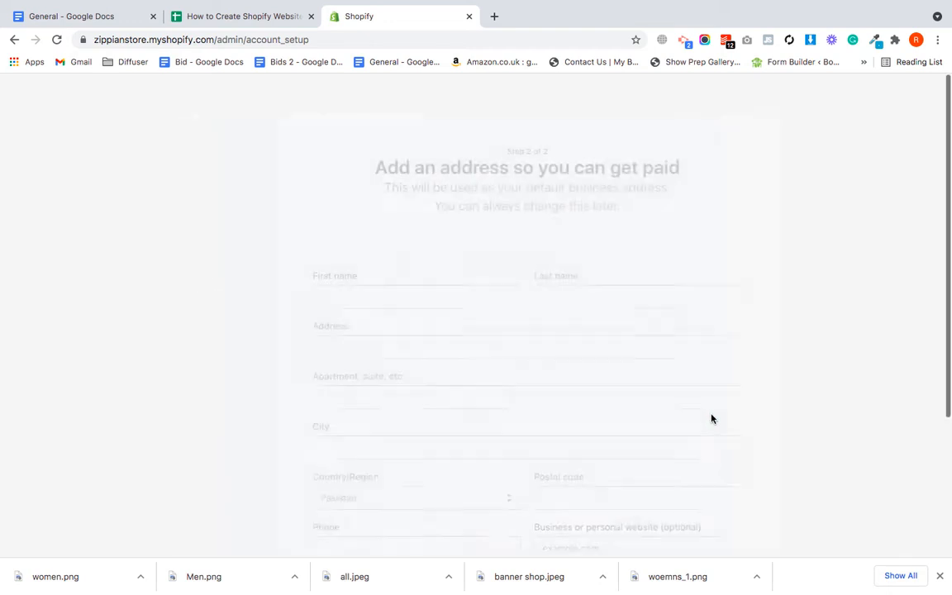
scroll(577, 336, down, 1)
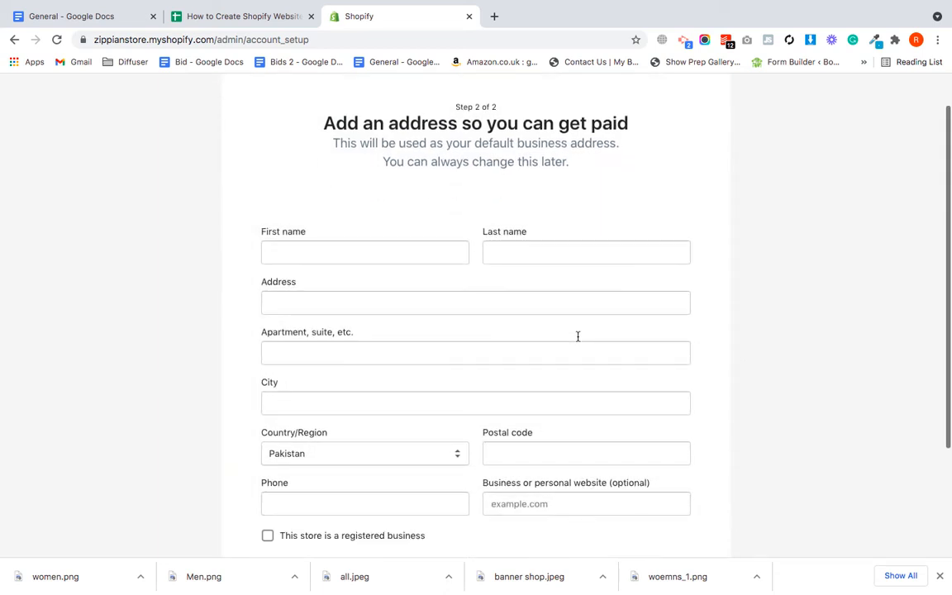
scroll(577, 336, down, 1)
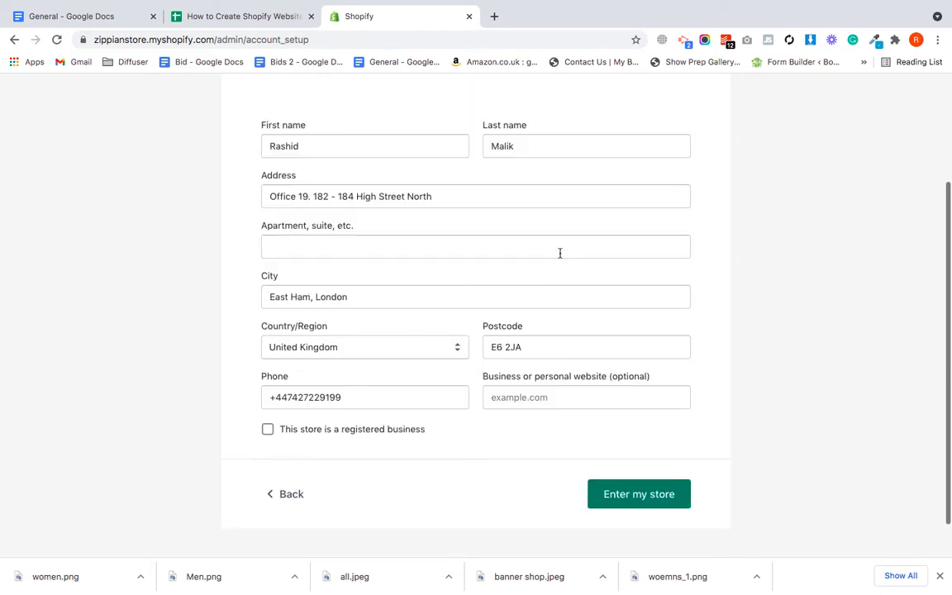
scroll(559, 253, up, 2)
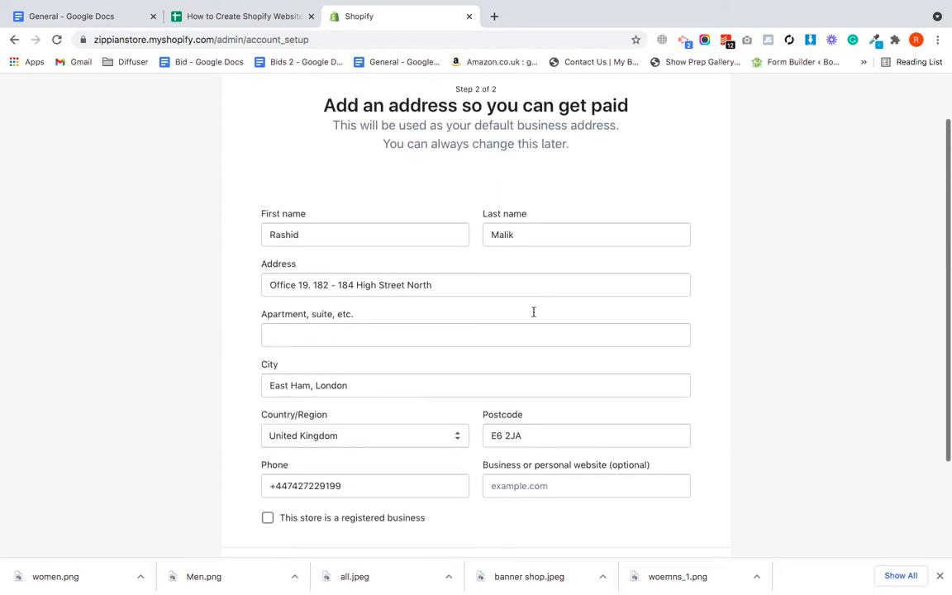
scroll(525, 324, down, 3)
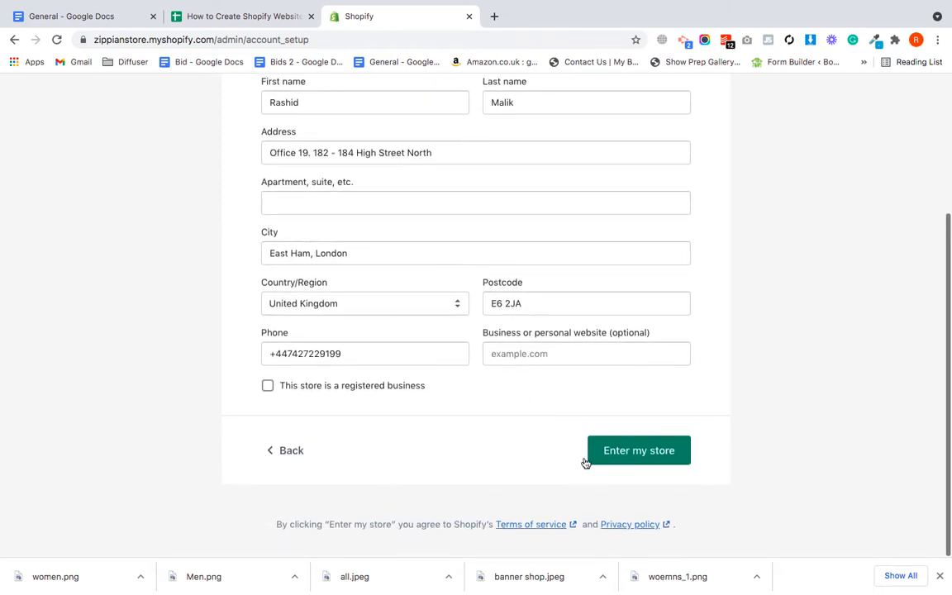
click(637, 453)
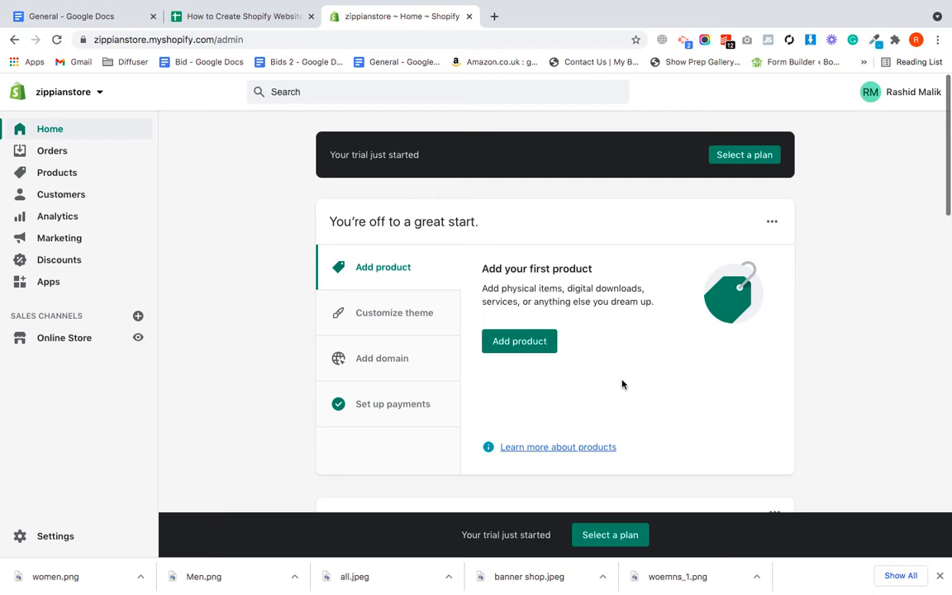
- Preview the new online store's default home page and return to the Shopify admin
click(138, 340)
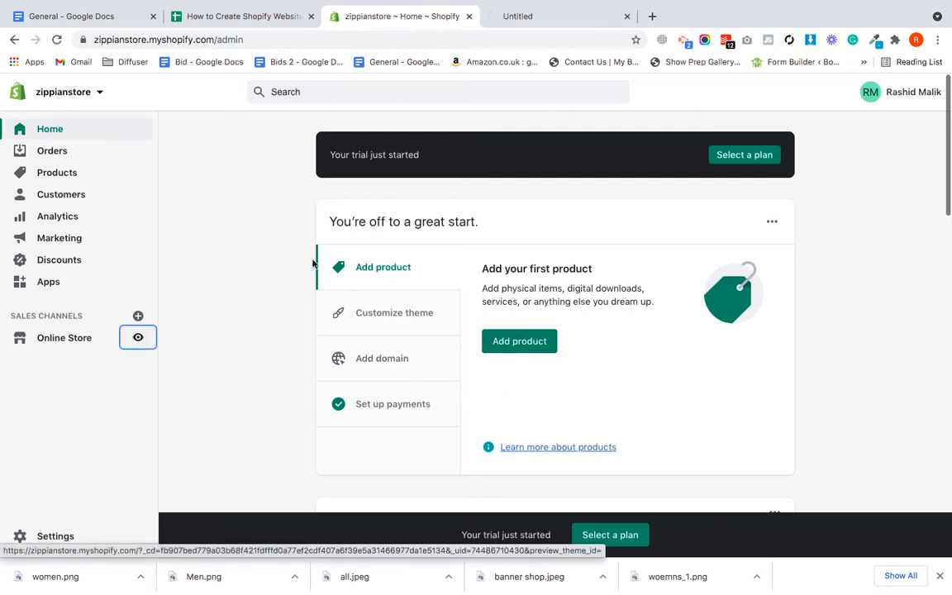
click(518, 17)
scroll(703, 352, down, 15)
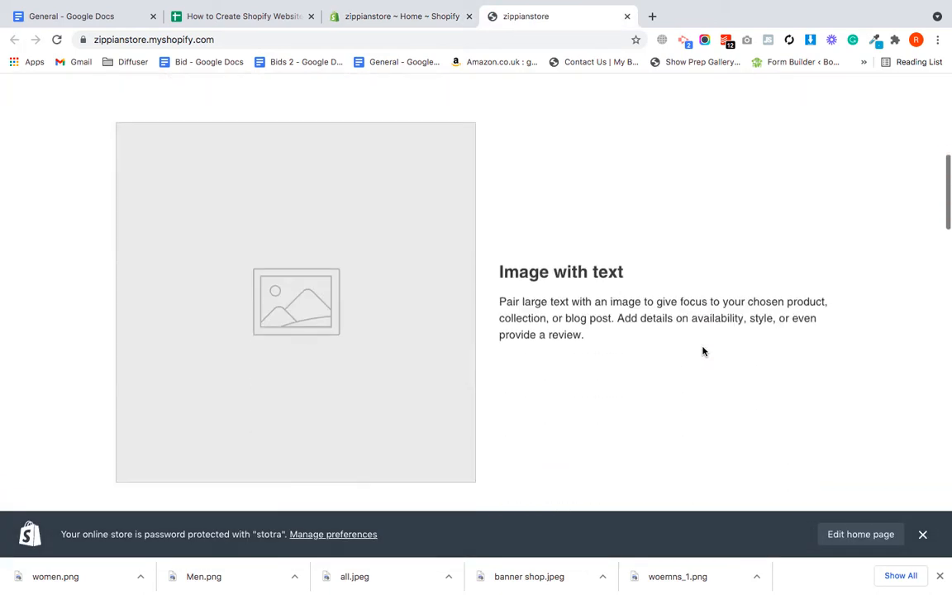
scroll(703, 351, down, 10)
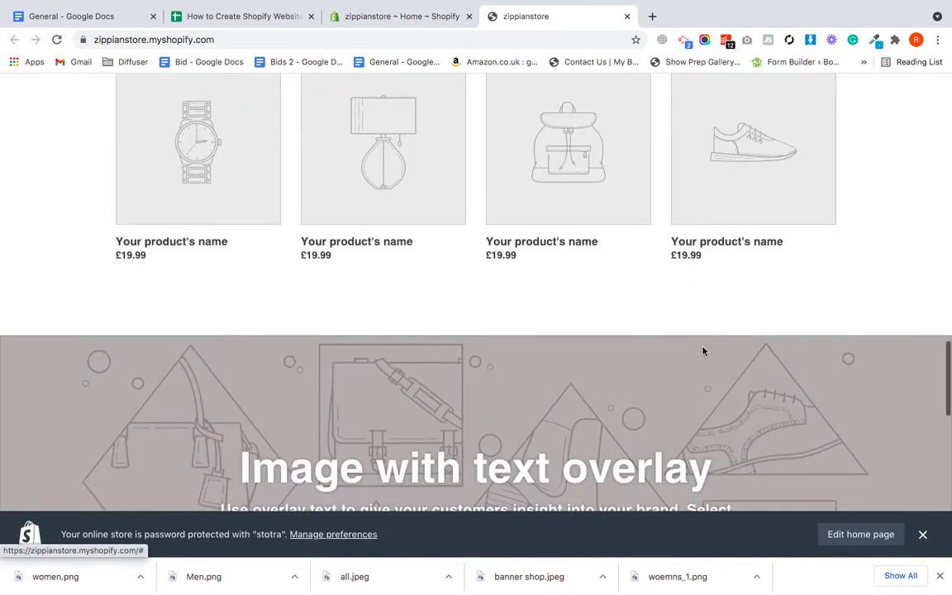
click(397, 16)
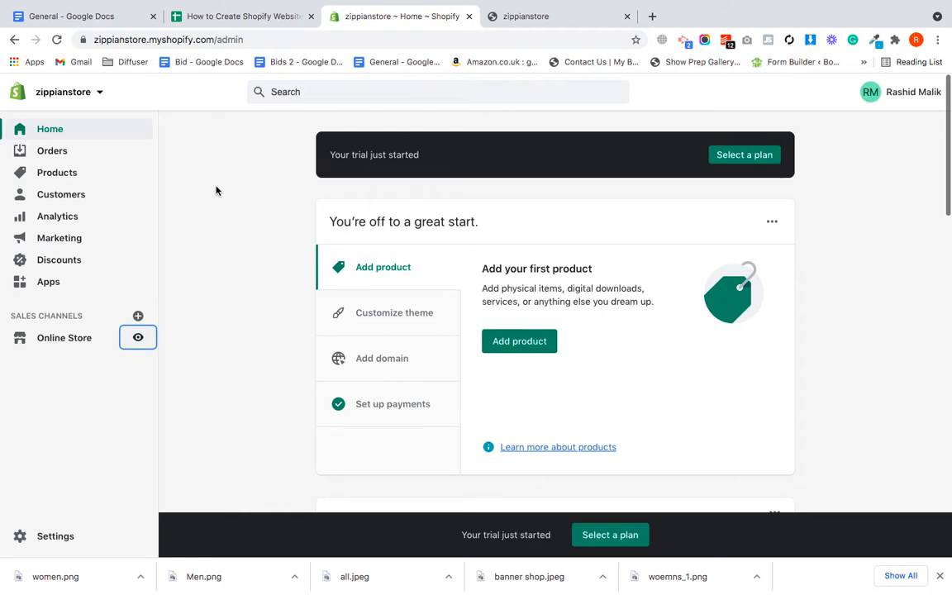
- Mark "Create a Shopify Account" as done in the checklist spreadsheet and review the default storefront's placeholder sections
click(207, 23)
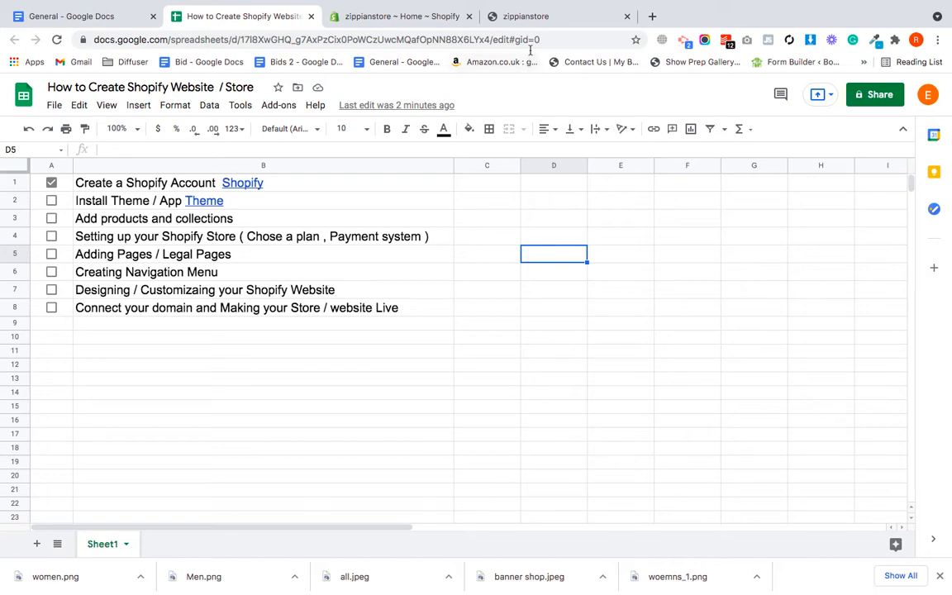
click(535, 20)
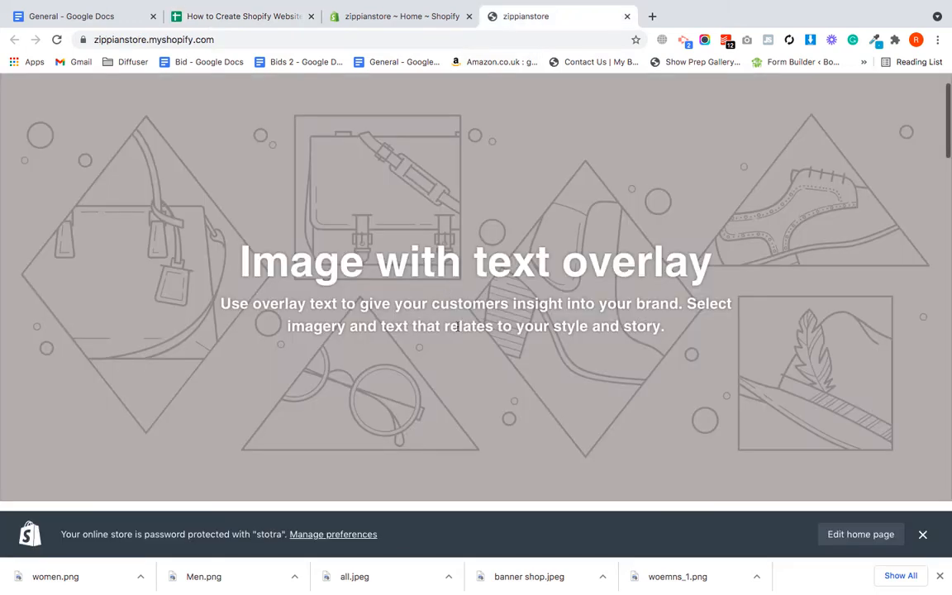
scroll(458, 327, down, 6)
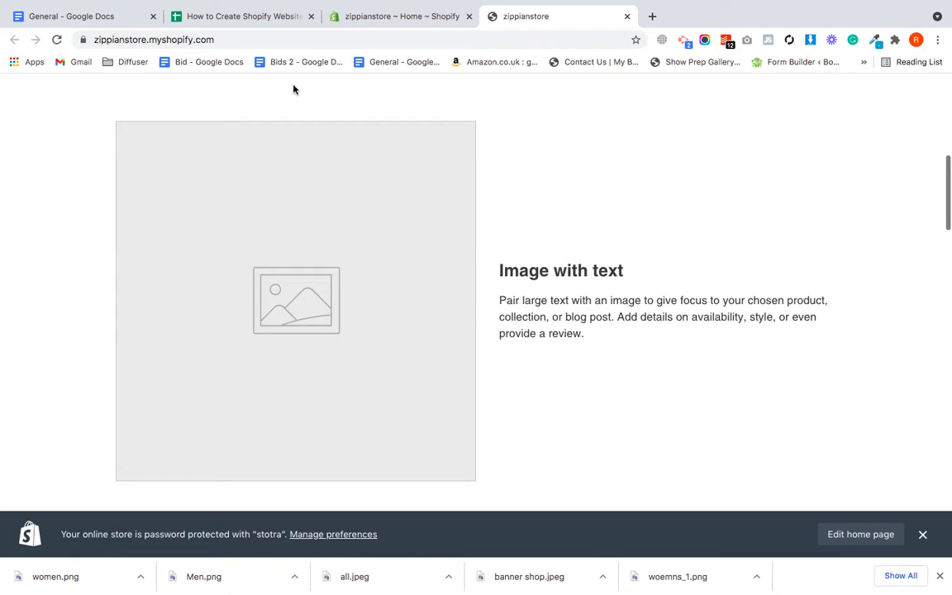
- Open the Debutify site from the checklist's Theme link and request the free theme download with the full name and e-mail address
click(260, 17)
click(223, 219)
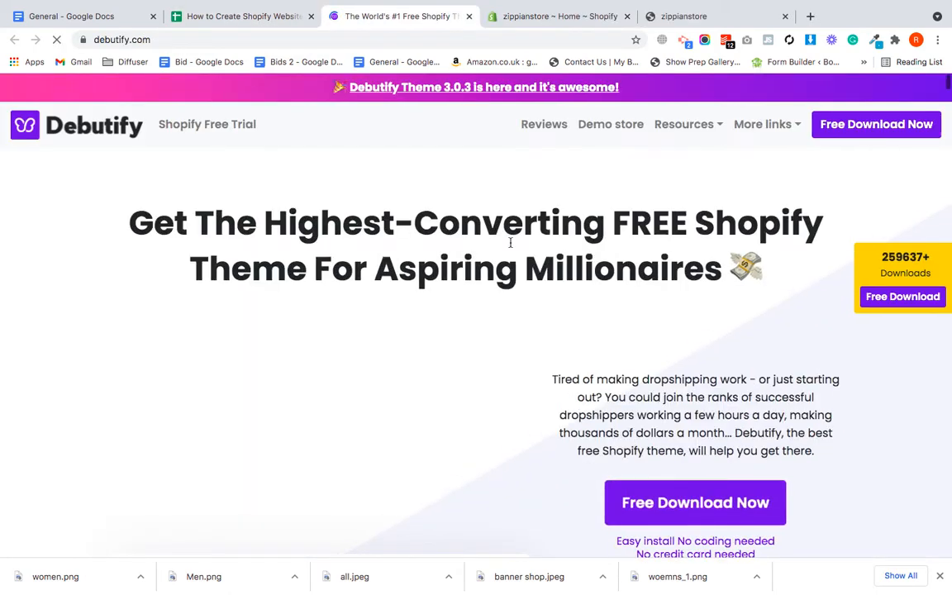
scroll(607, 324, down, 1)
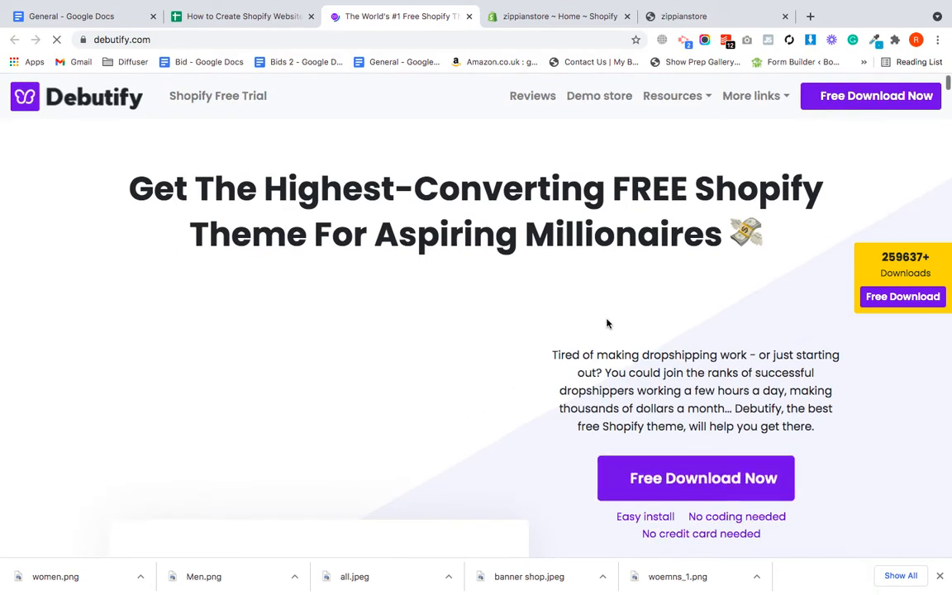
scroll(607, 320, down, 2)
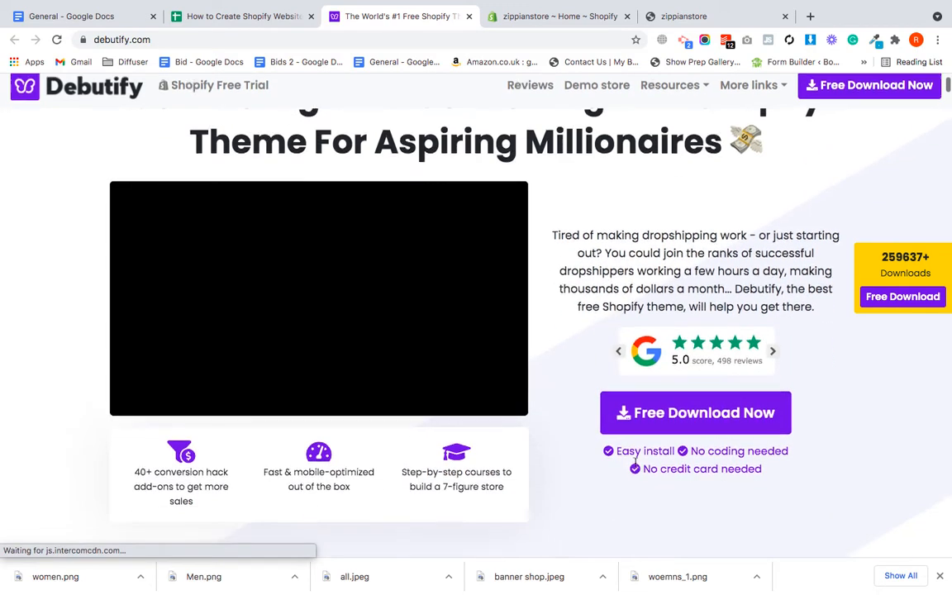
scroll(653, 366, down, 2)
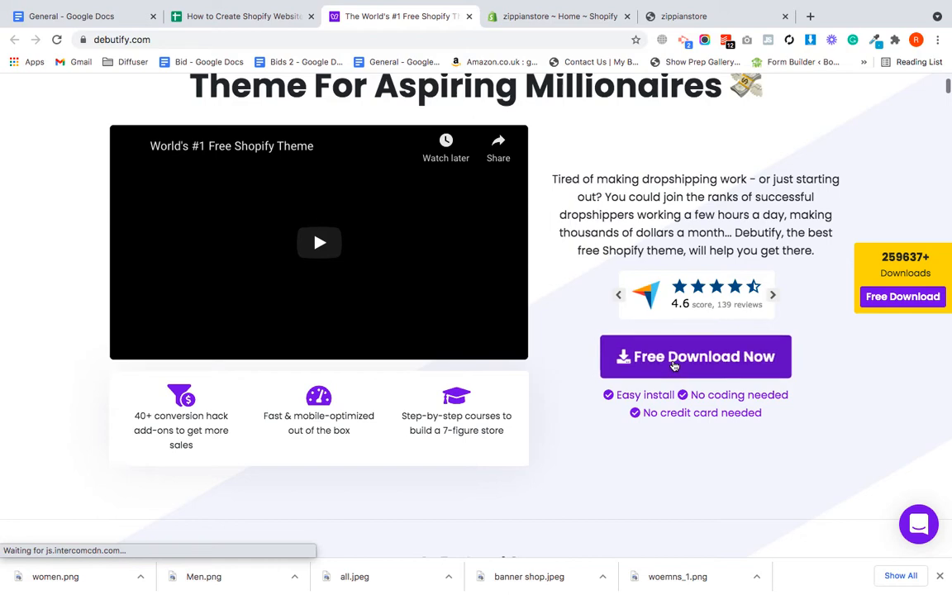
click(652, 363)
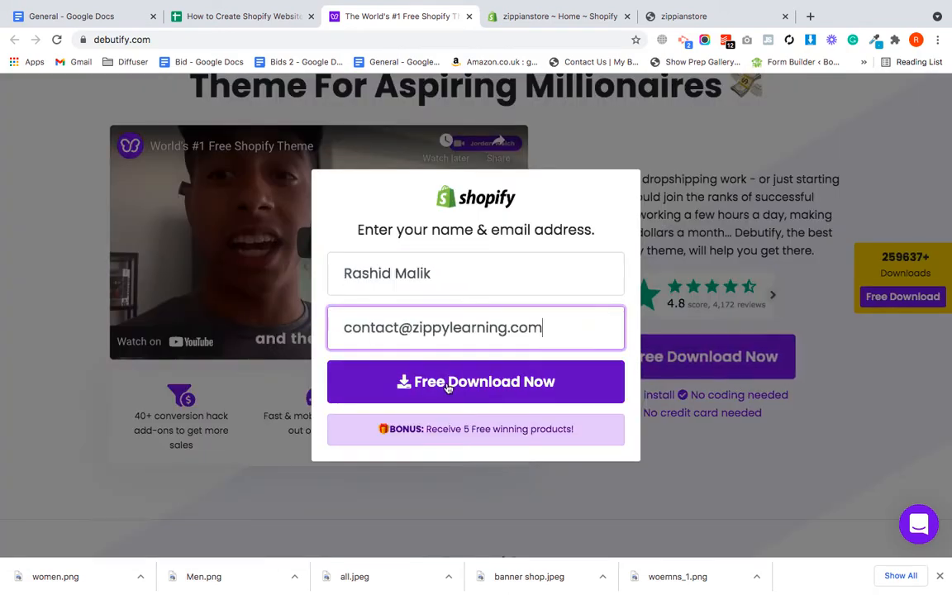
click(447, 385)
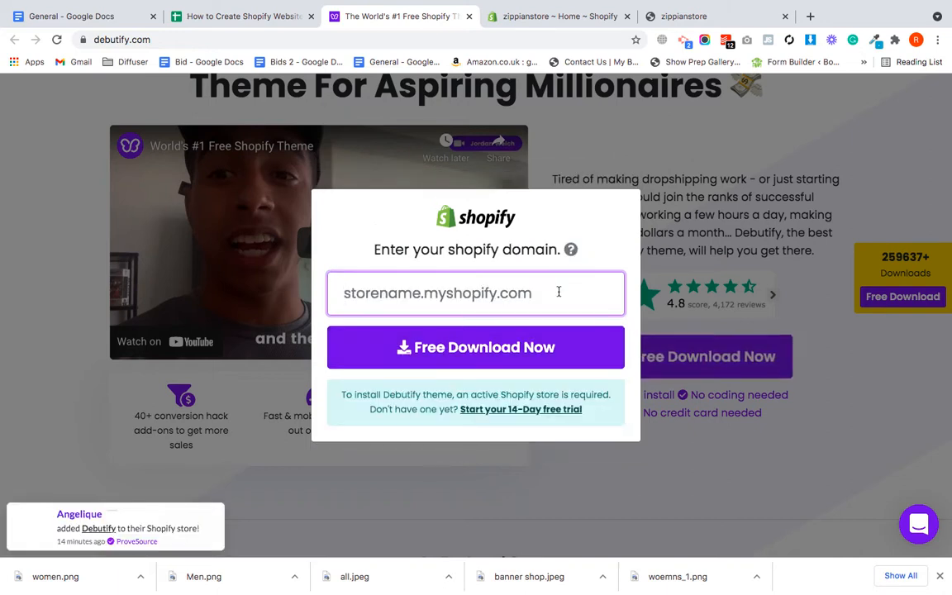
click(546, 17)
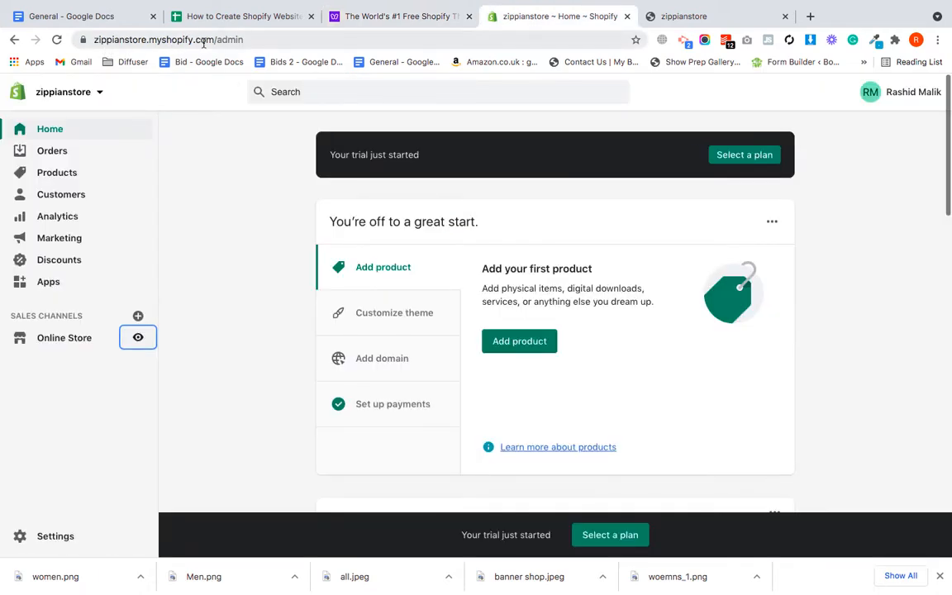
drag(213, 39, 94, 43)
key(ctrl+c)
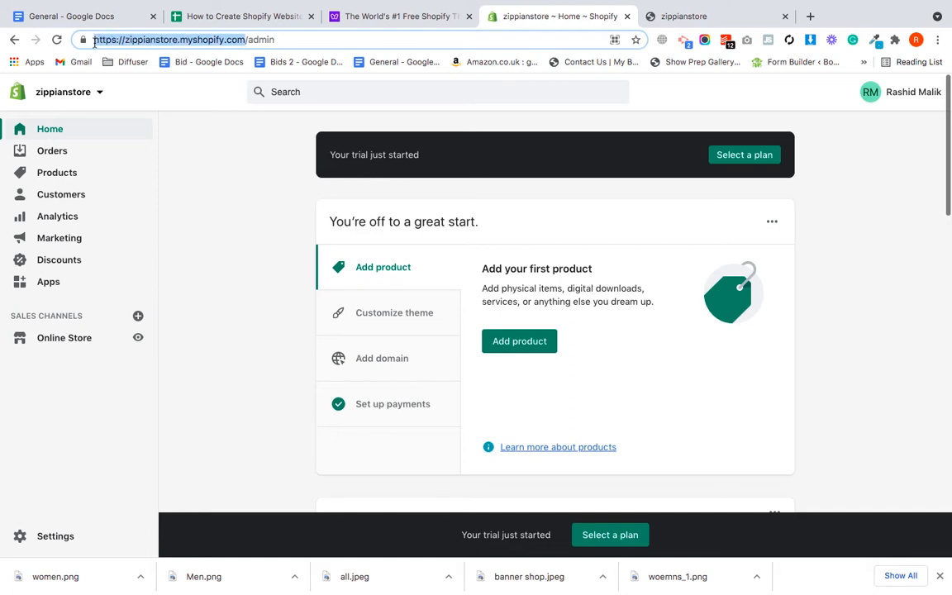
click(375, 17)
click(413, 293)
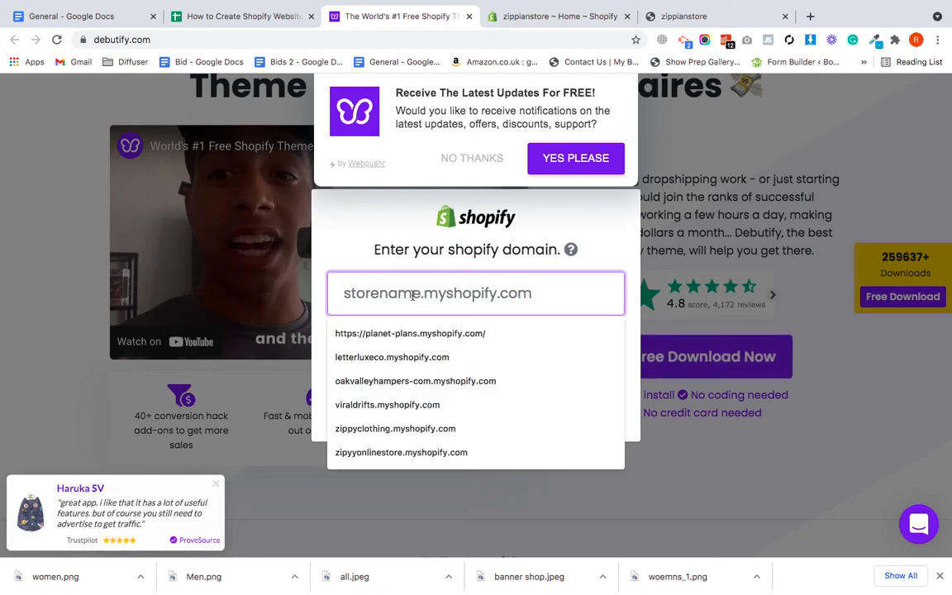
key(ctrl+v)
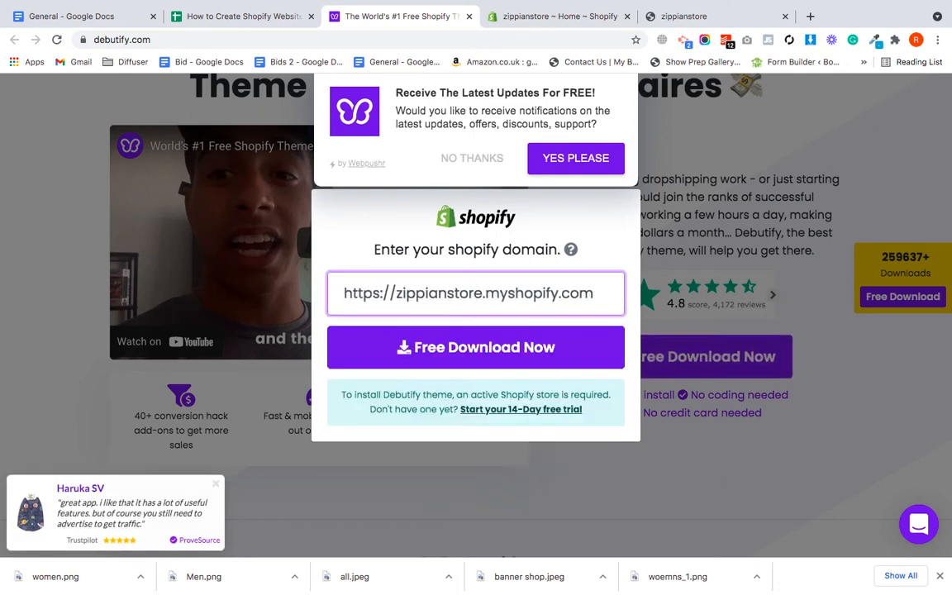
drag(395, 292, 344, 291)
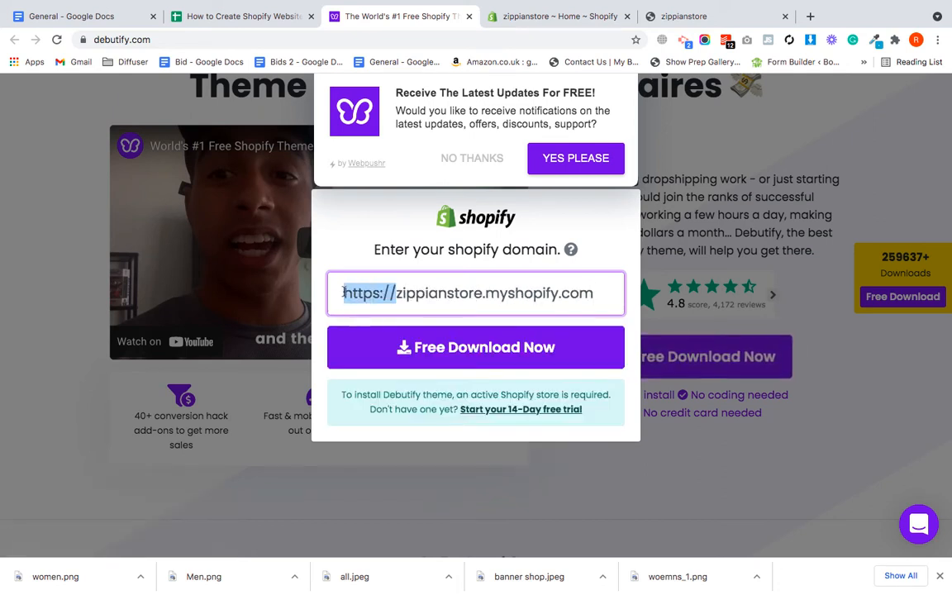
key(BackSpace)
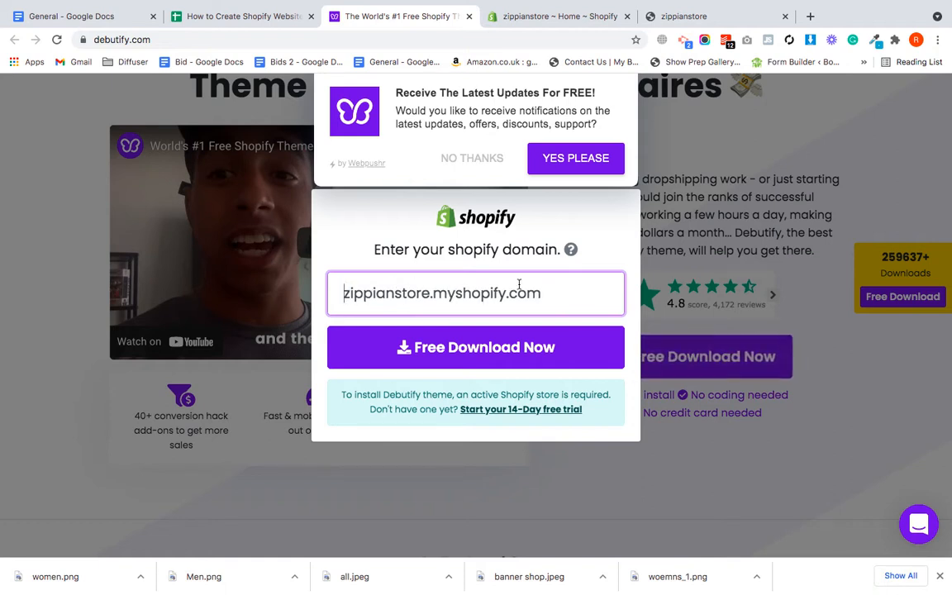
click(445, 362)
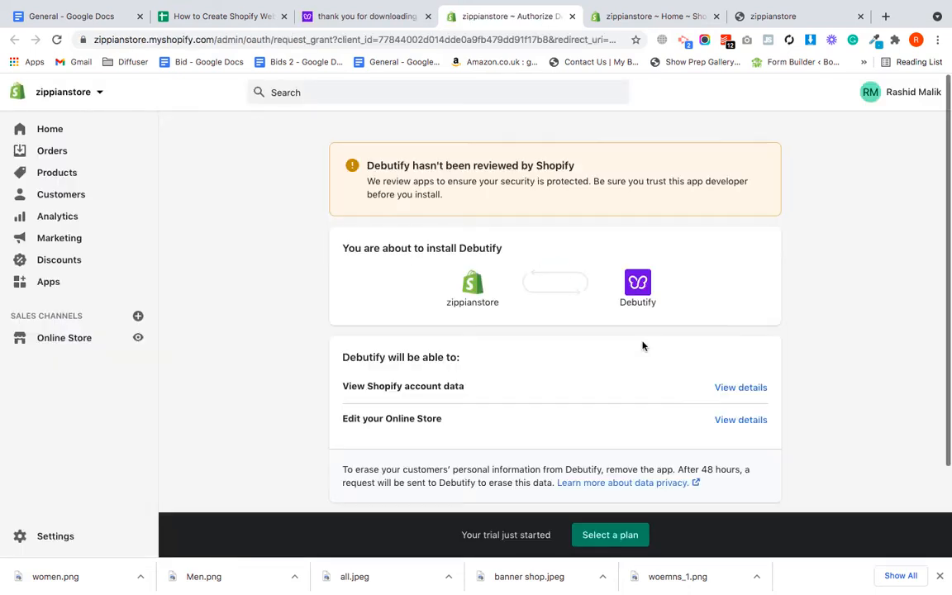
- Review the permissions Debutify requests and install the unlisted app on zippianstore
scroll(627, 369, down, 2)
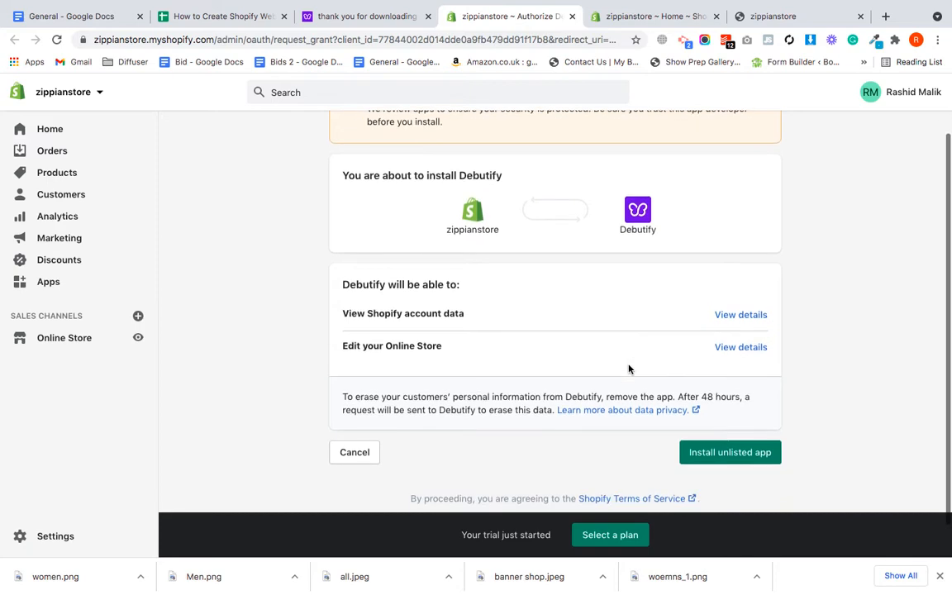
scroll(716, 373, up, 1)
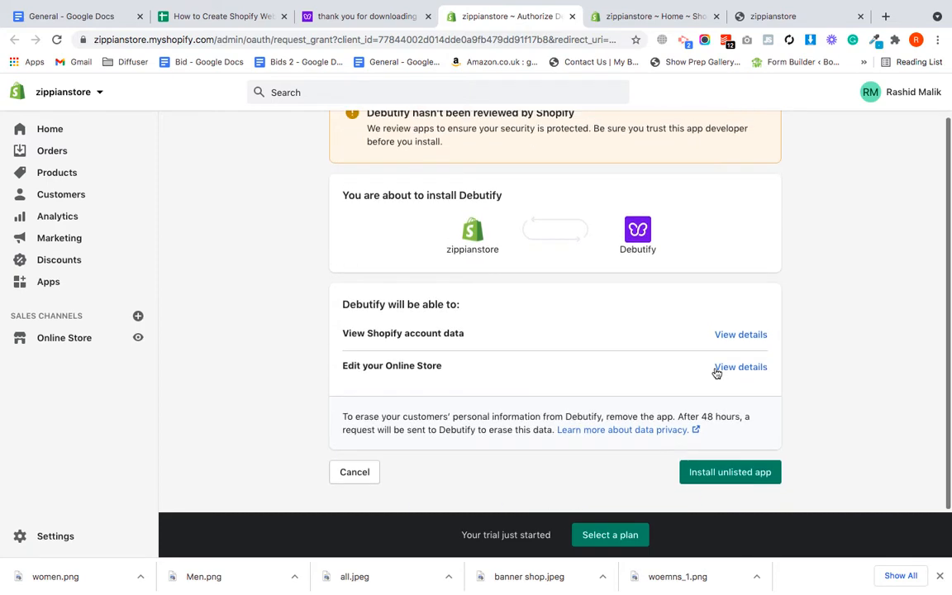
click(721, 475)
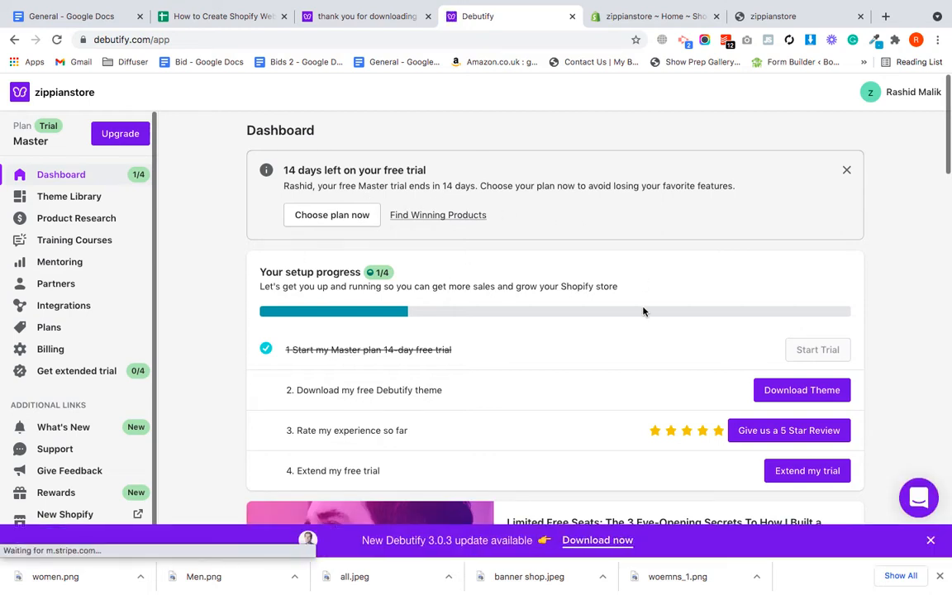
- Start the theme download from Debutify's setup checklist and add Debutify 3.0.3 to the store's theme library
scroll(644, 310, down, 2)
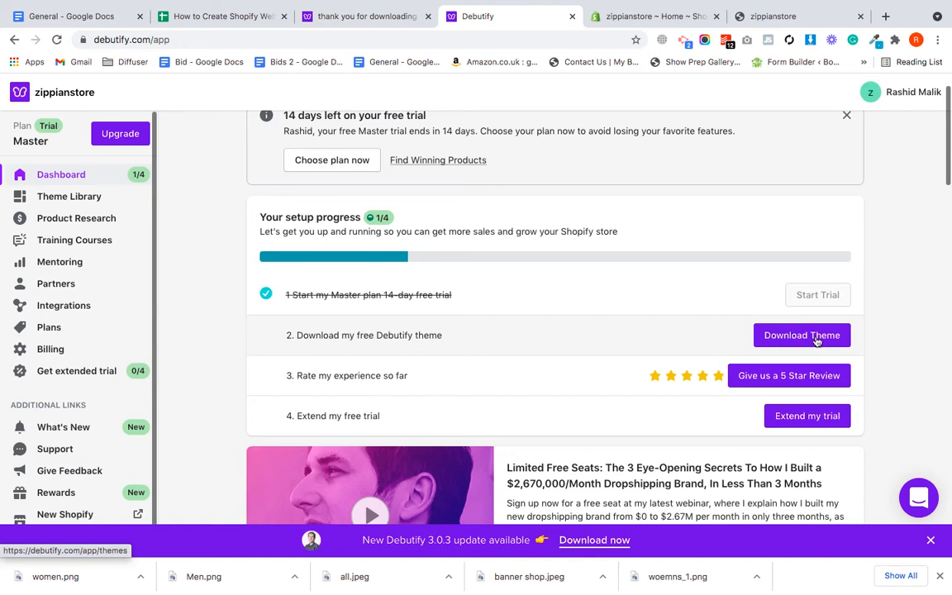
click(816, 337)
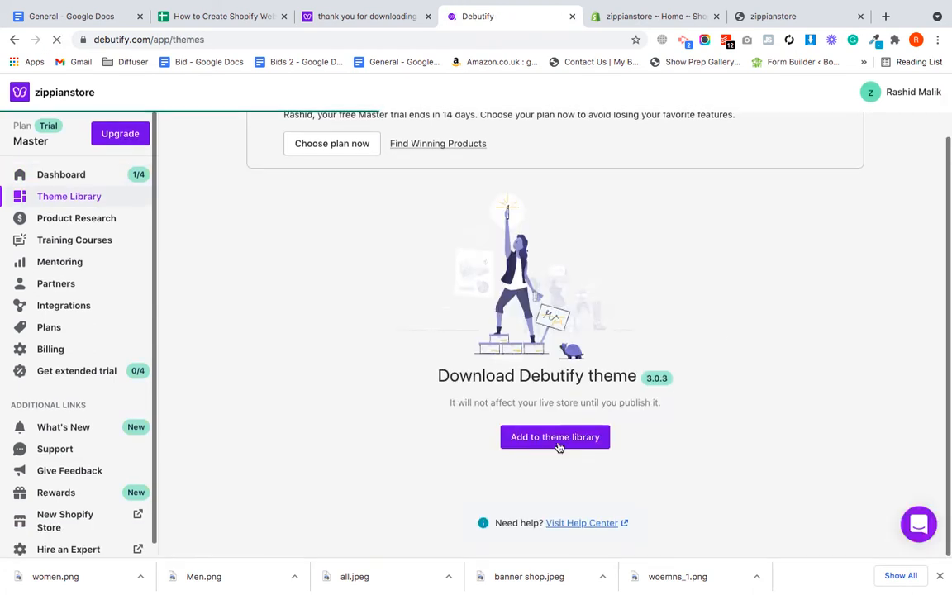
click(558, 441)
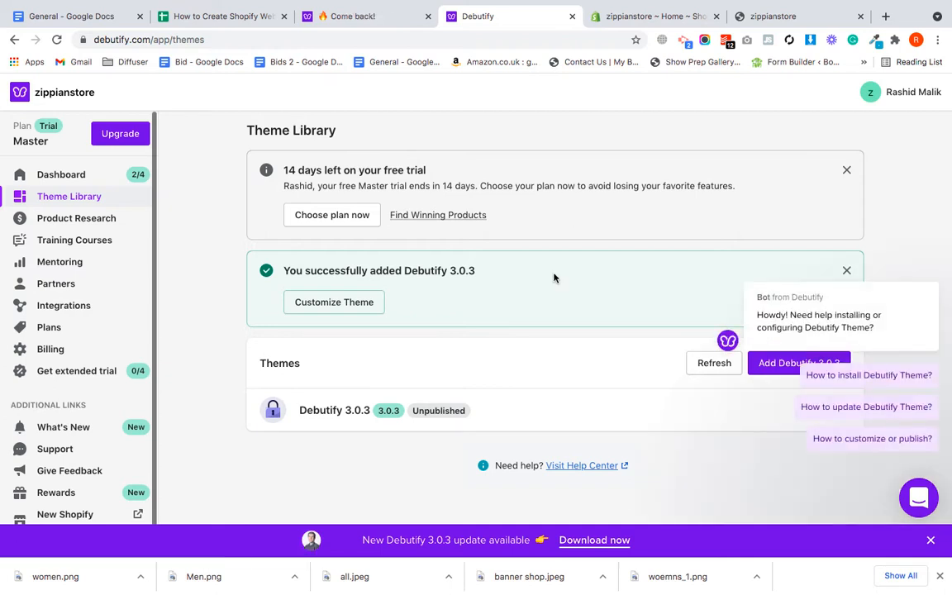
- In the Shopify admin, publish Debutify 3.0.3 from the online store's theme library as the current theme
click(658, 22)
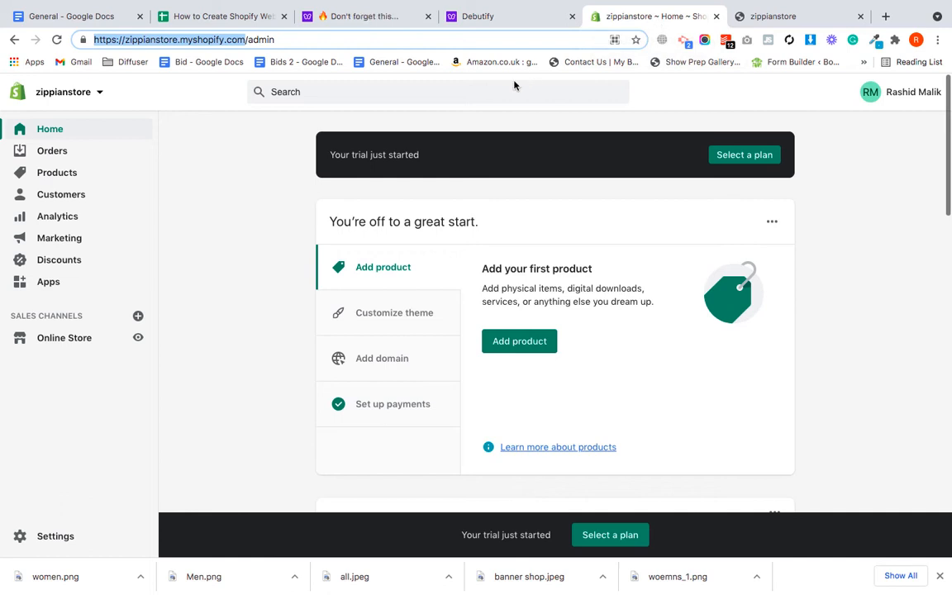
click(73, 337)
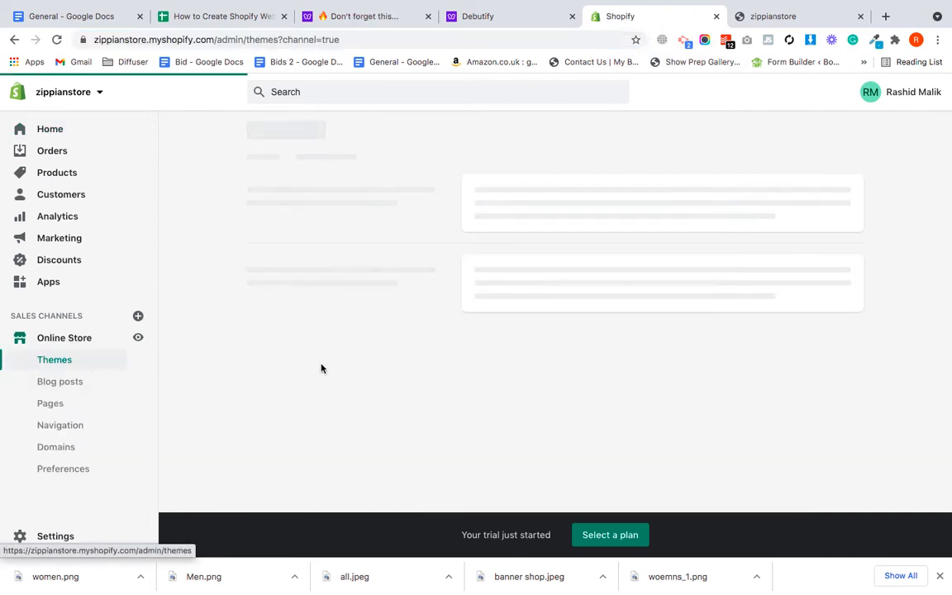
scroll(788, 403, down, 5)
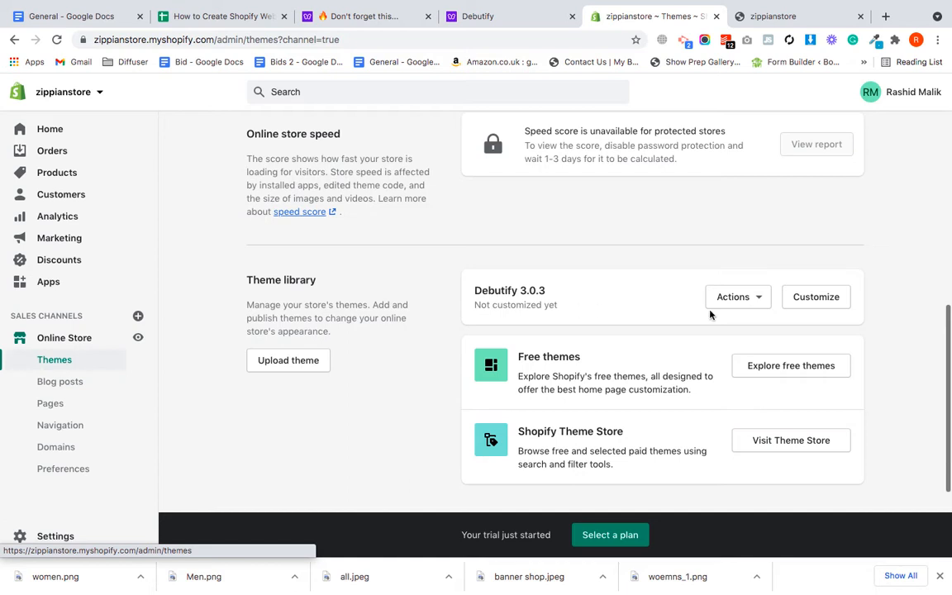
click(753, 301)
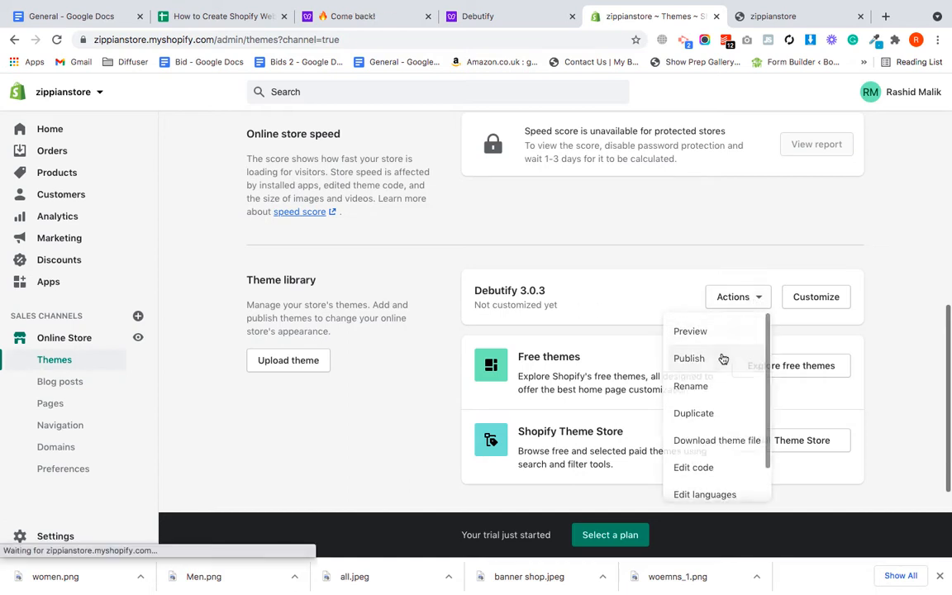
click(722, 358)
click(651, 468)
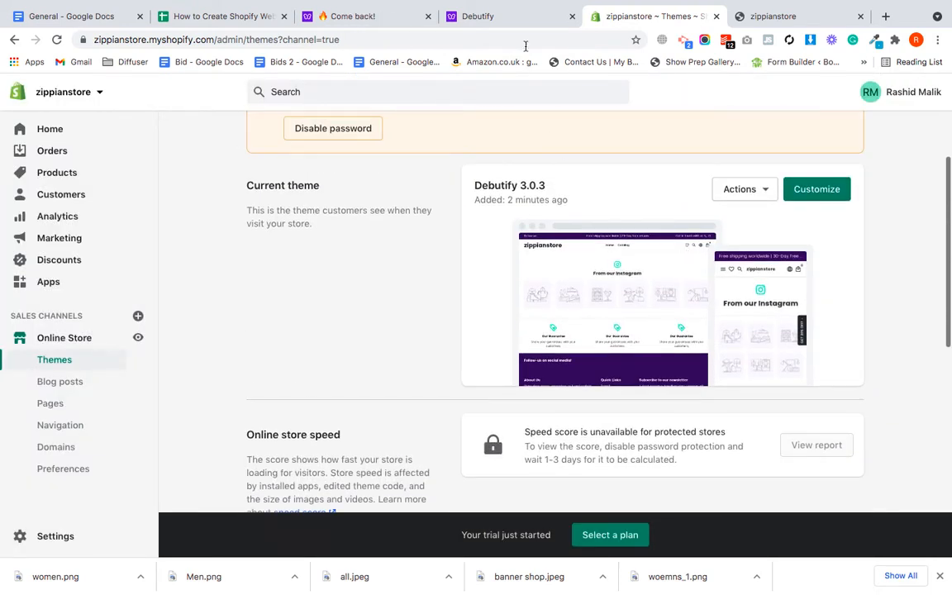
- Check the theme in Debutify's theme library, browse the Debutify Merch demo store and open the Zip Hoodie - Black w/ Text Logo product
click(508, 16)
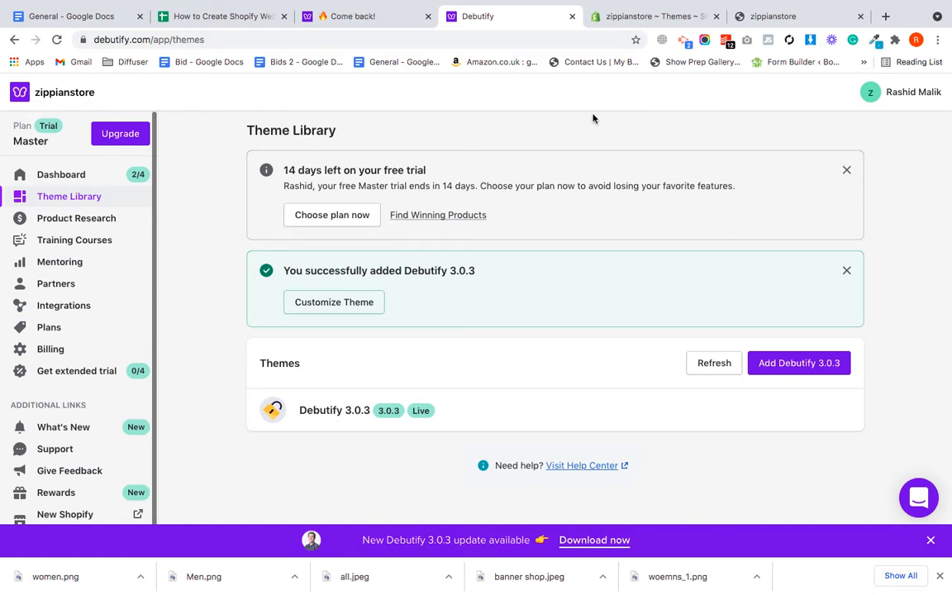
click(363, 20)
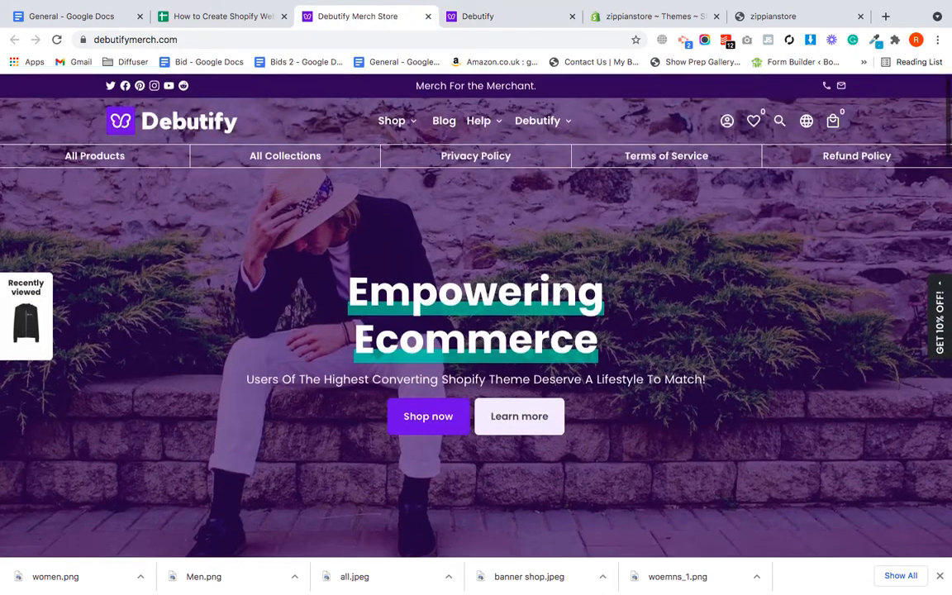
scroll(562, 291, down, 12)
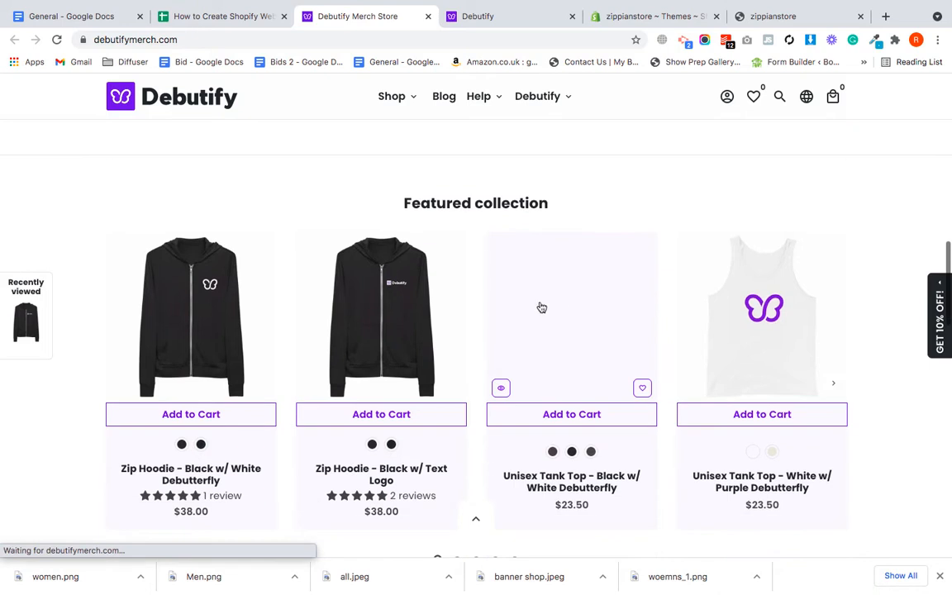
click(361, 329)
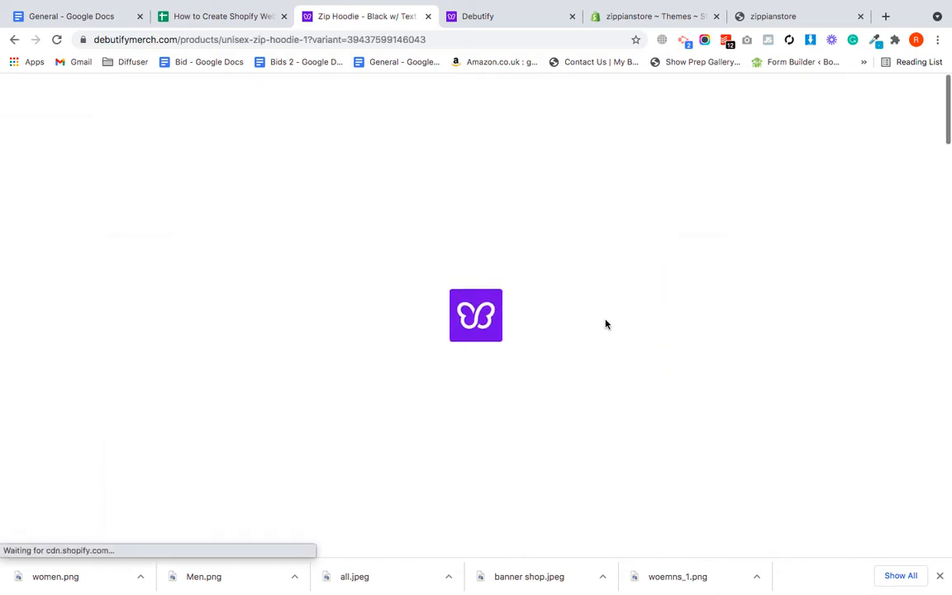
- Examine the demo hoodie's product page, including its shipping and money-back badges, quantity discounts, checkout trust badges, delivery estimate, sticky cart bar and frequently bought together section
scroll(658, 300, down, 1)
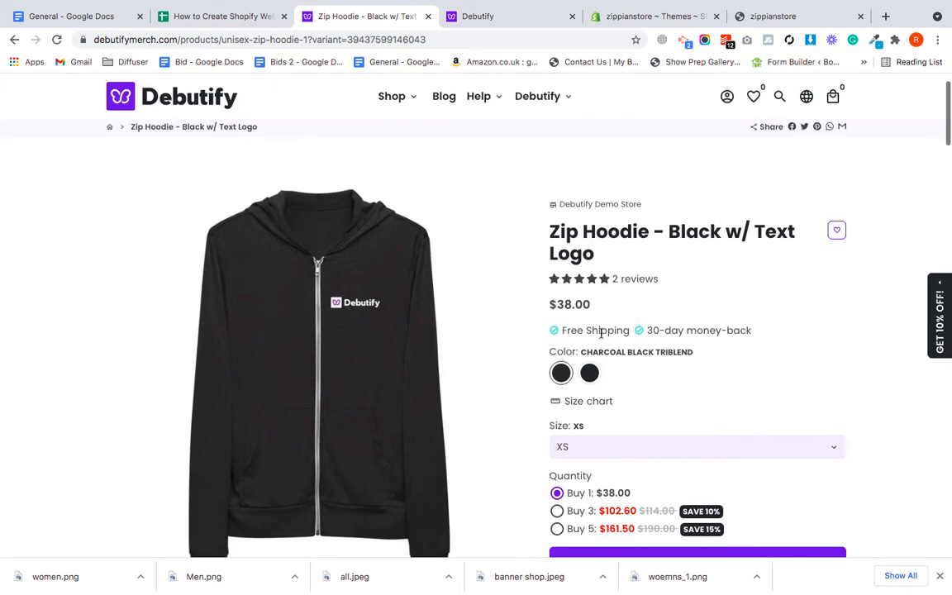
triple_click(601, 333)
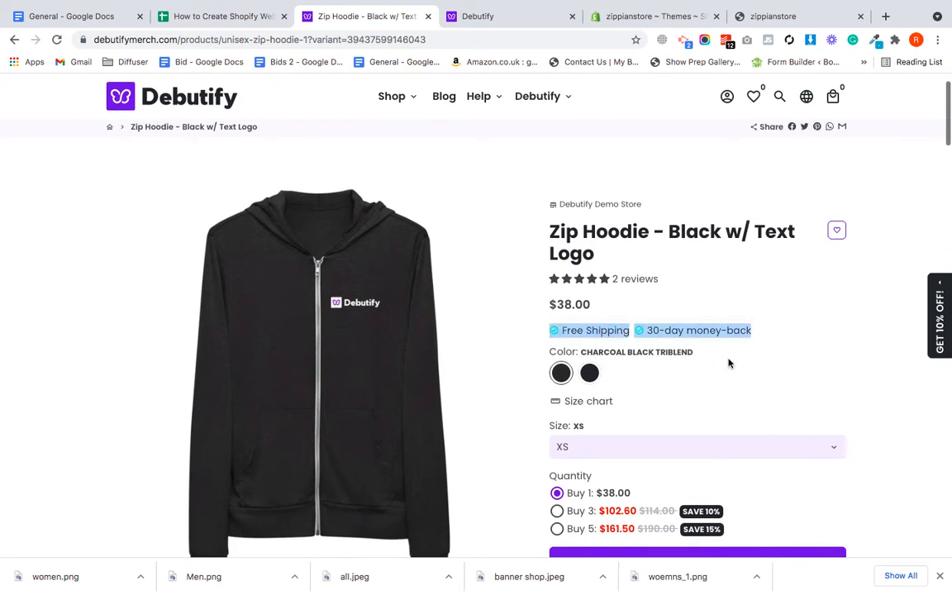
scroll(728, 362, down, 2)
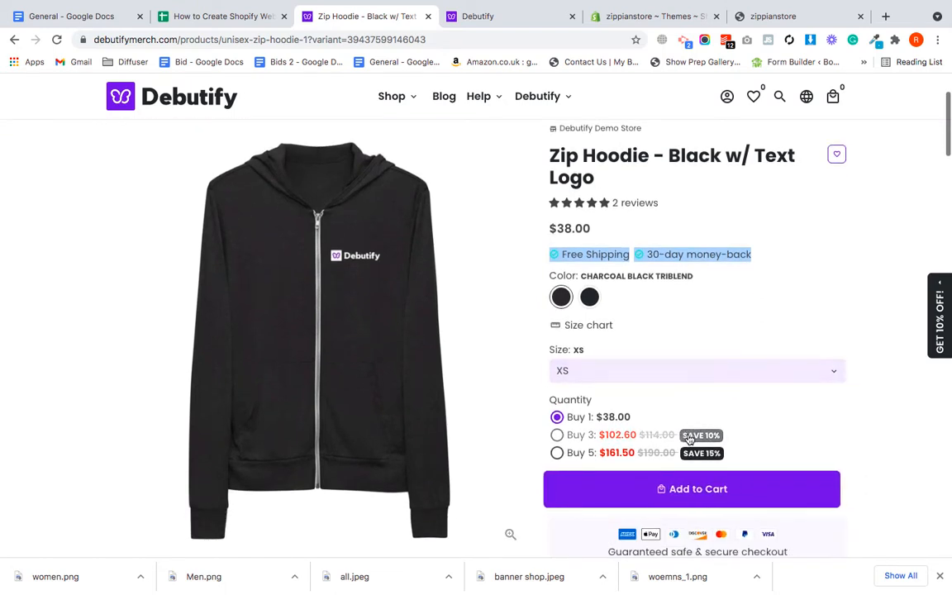
scroll(580, 460, down, 1)
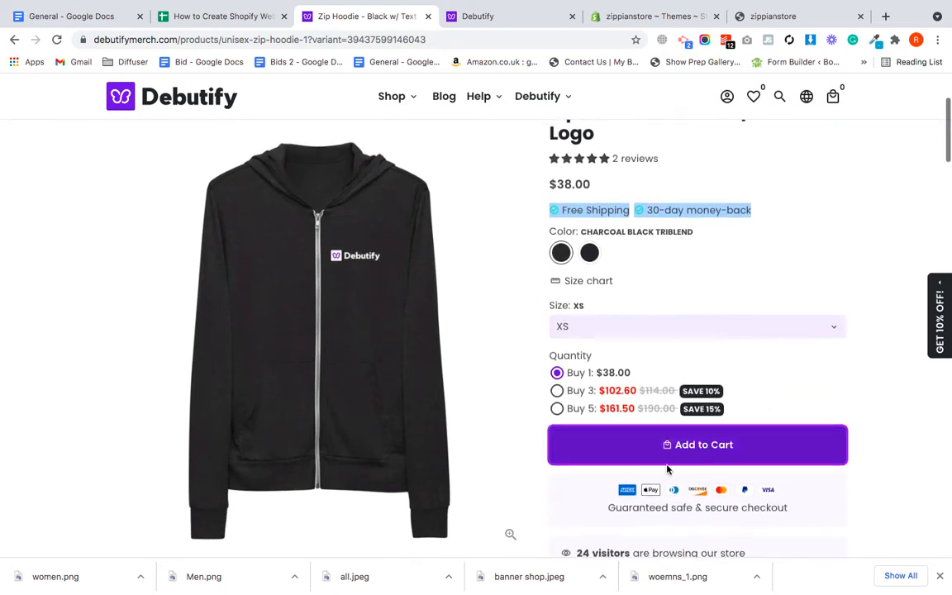
scroll(794, 395, down, 1)
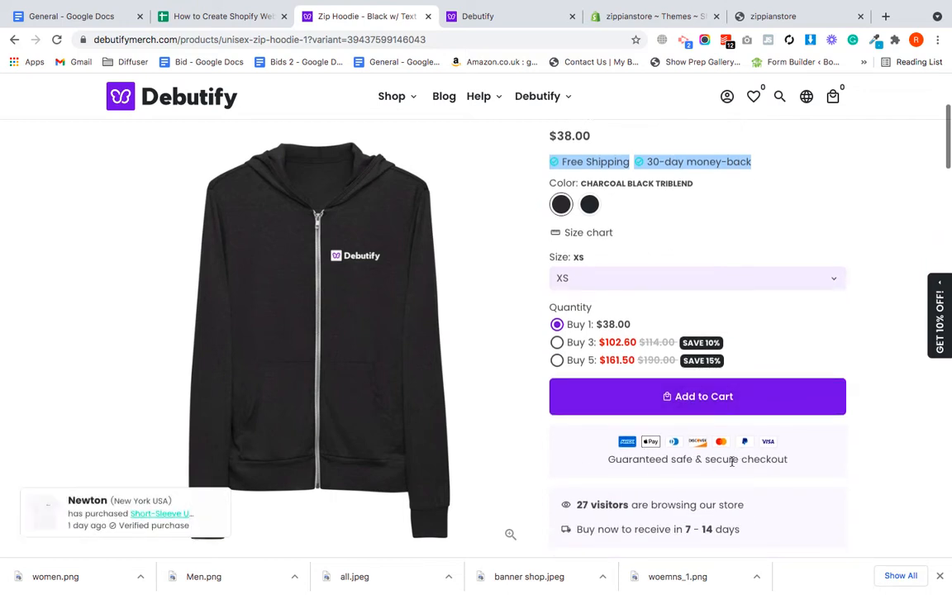
scroll(740, 457, down, 1)
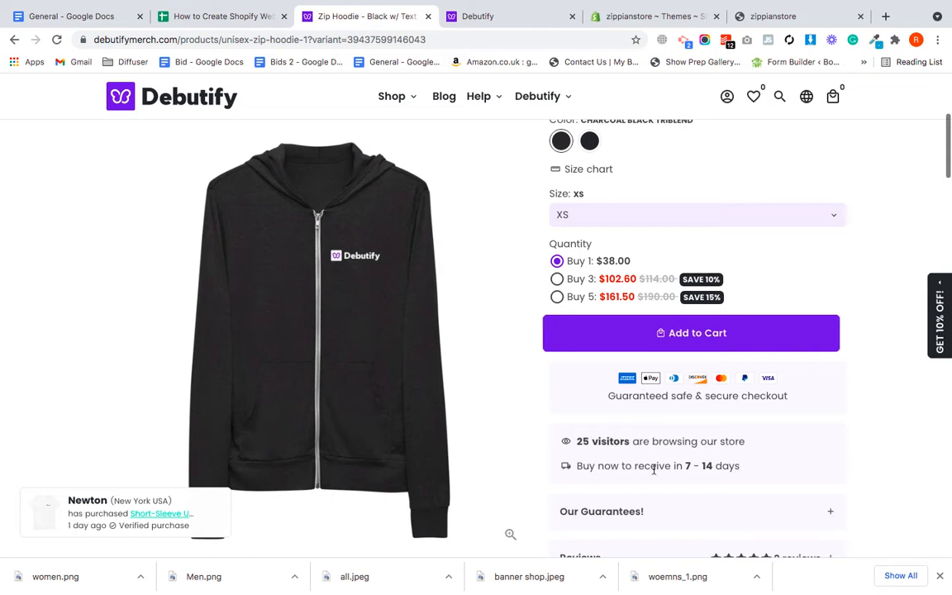
scroll(686, 468, down, 3)
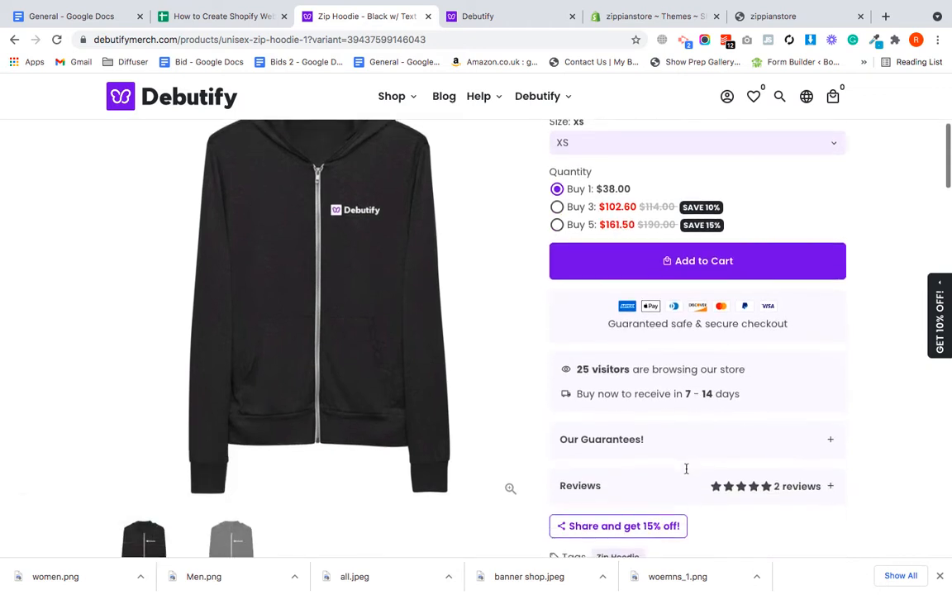
scroll(686, 472, down, 3)
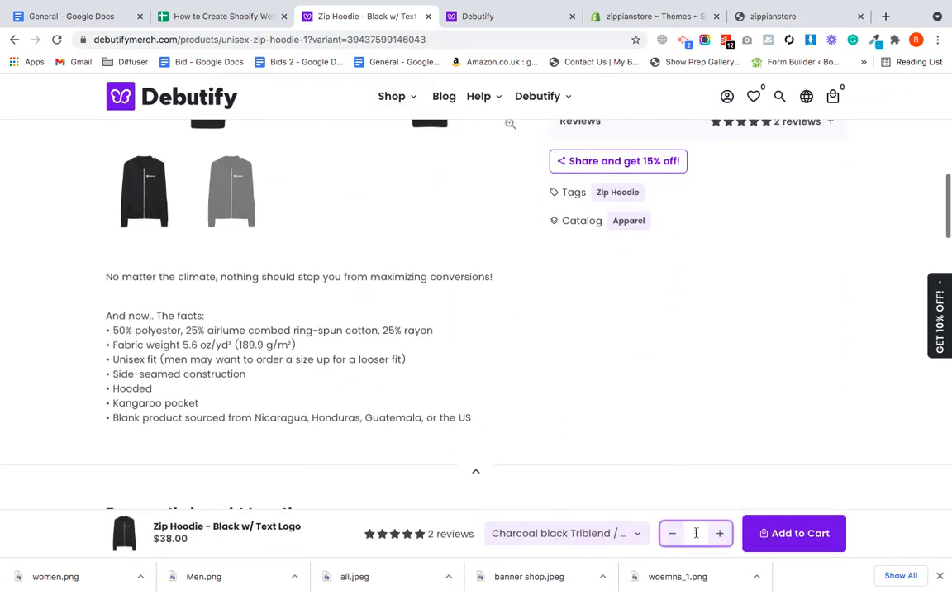
scroll(730, 438, down, 3)
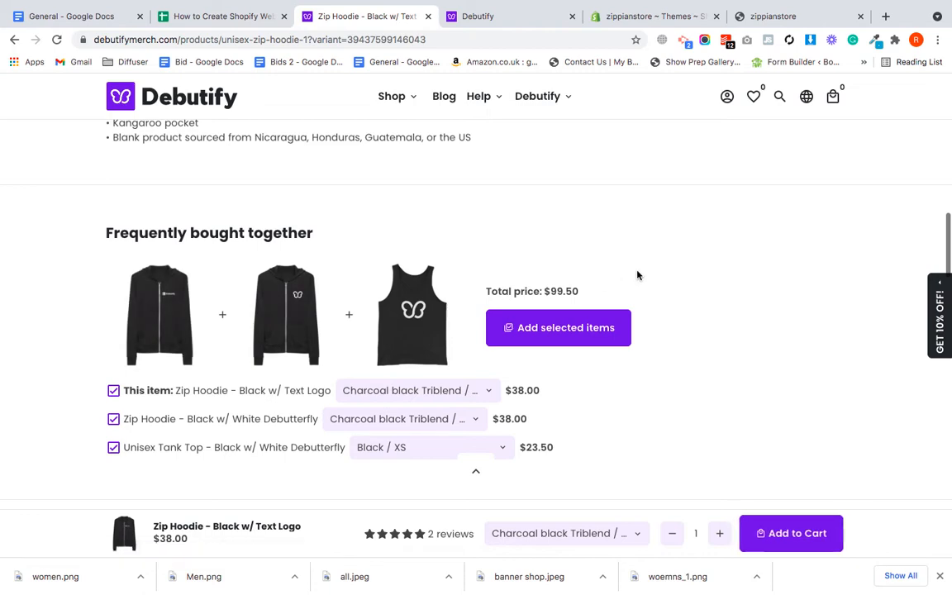
scroll(637, 275, up, 2)
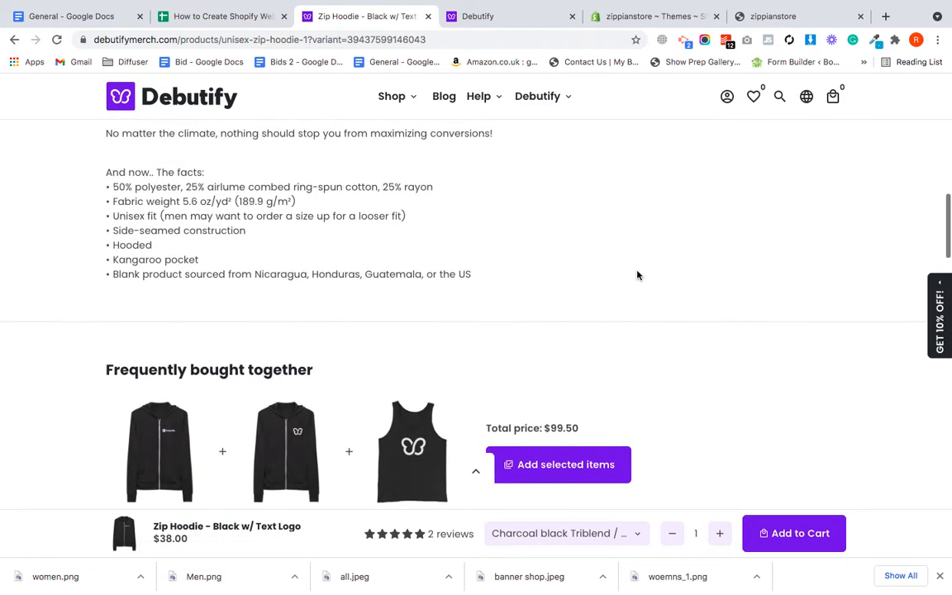
scroll(636, 274, up, 15)
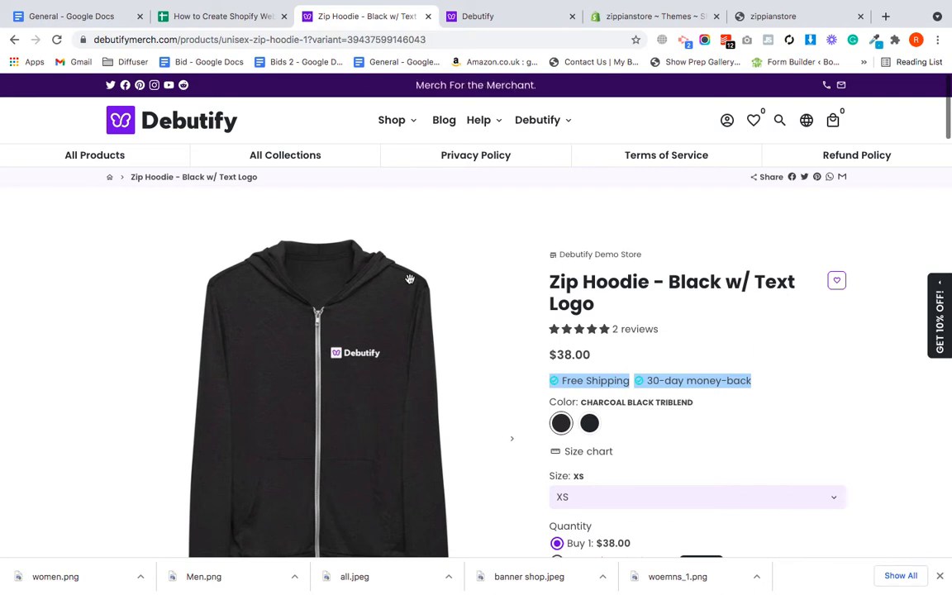
click(508, 300)
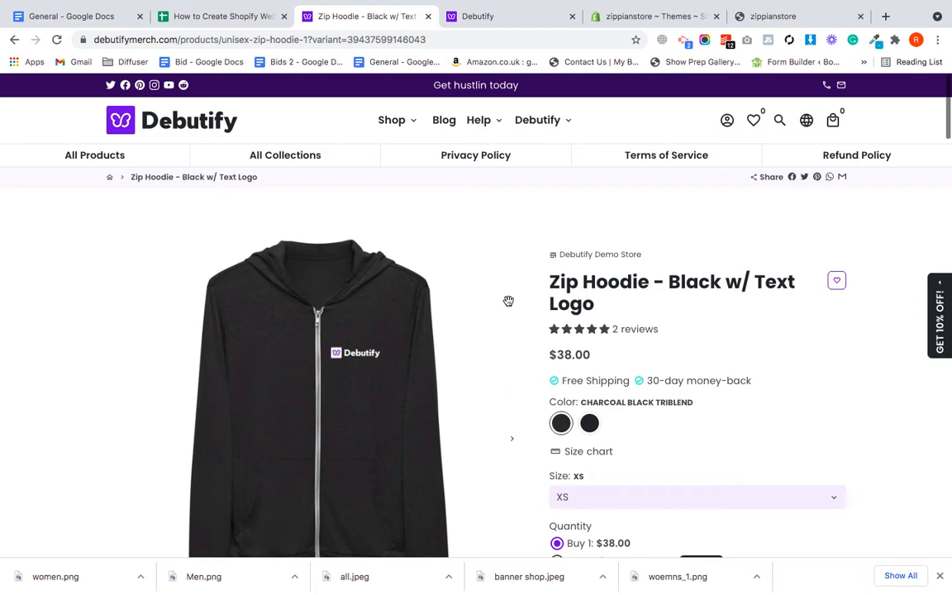
- Delete the Debutify app from the installed apps in the Shopify admin without giving a reason
click(635, 18)
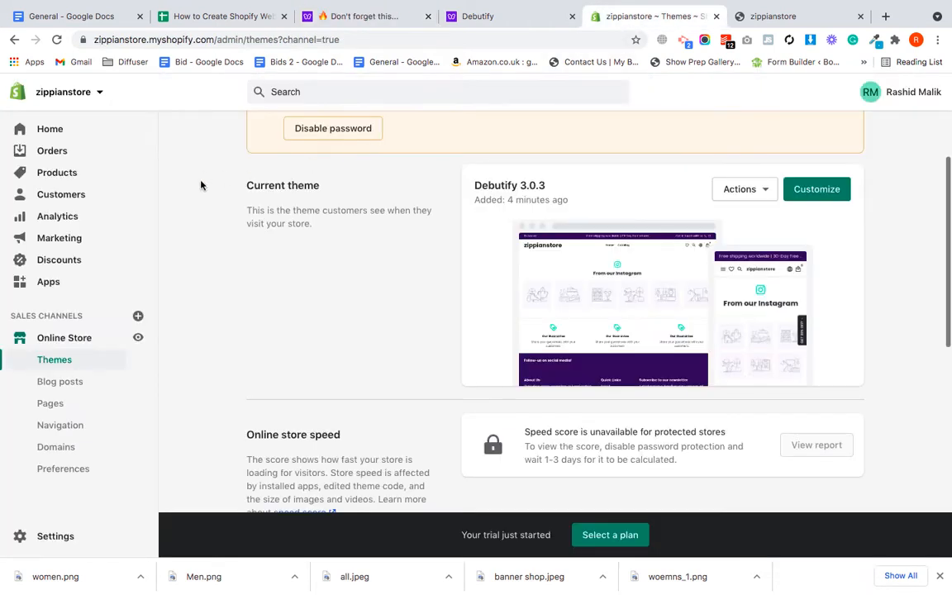
click(57, 282)
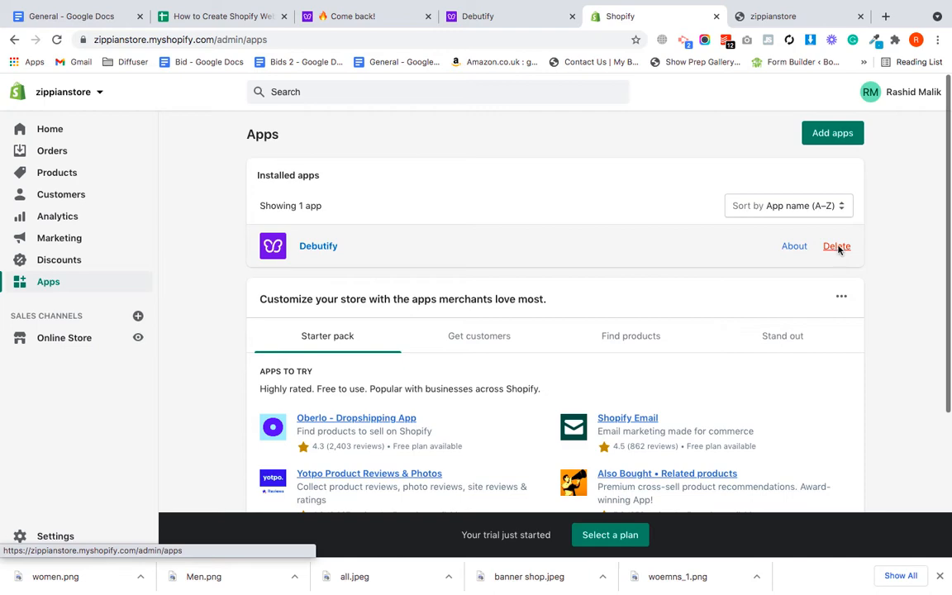
click(837, 246)
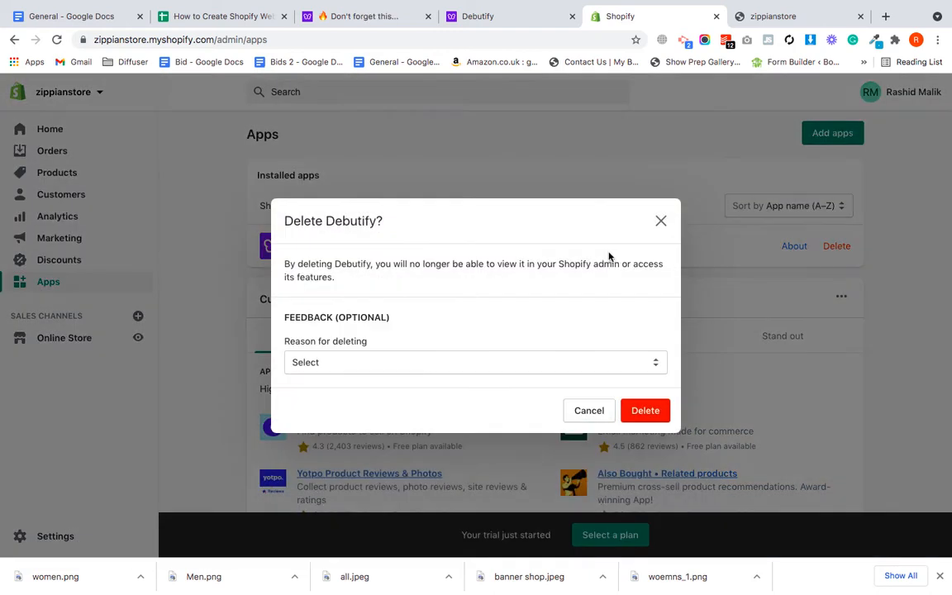
click(640, 413)
- Close the two Debutify browser pages and return to the checklist spreadsheet
click(428, 17)
click(428, 17)
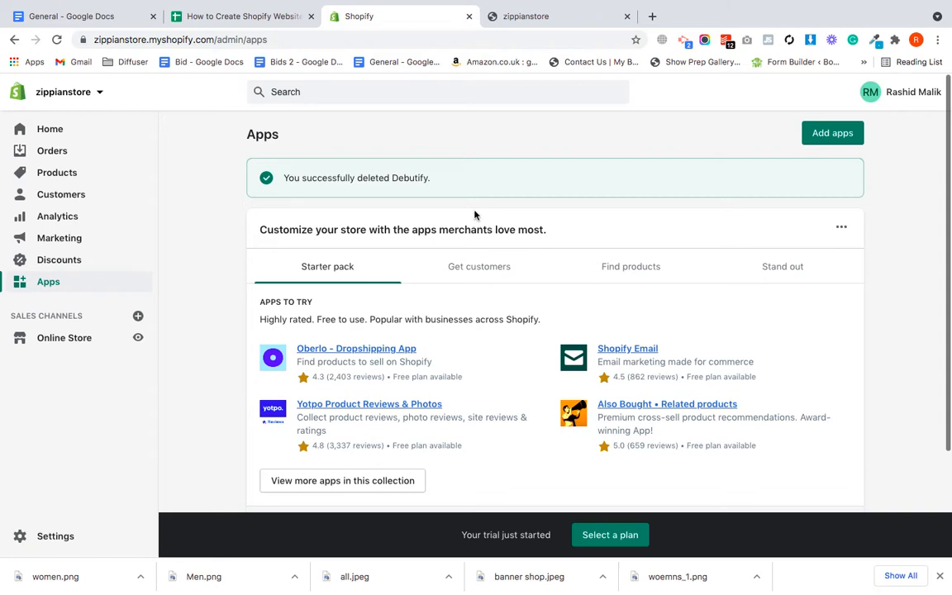
click(227, 18)
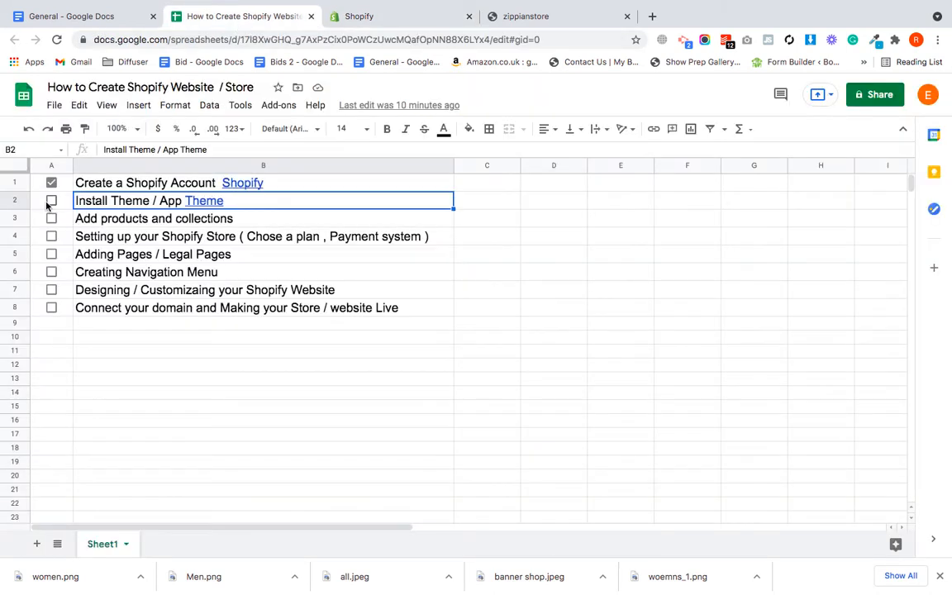
- Tick off the Install Theme / App item in the checklist and switch to the Shopify admin
click(51, 200)
click(620, 289)
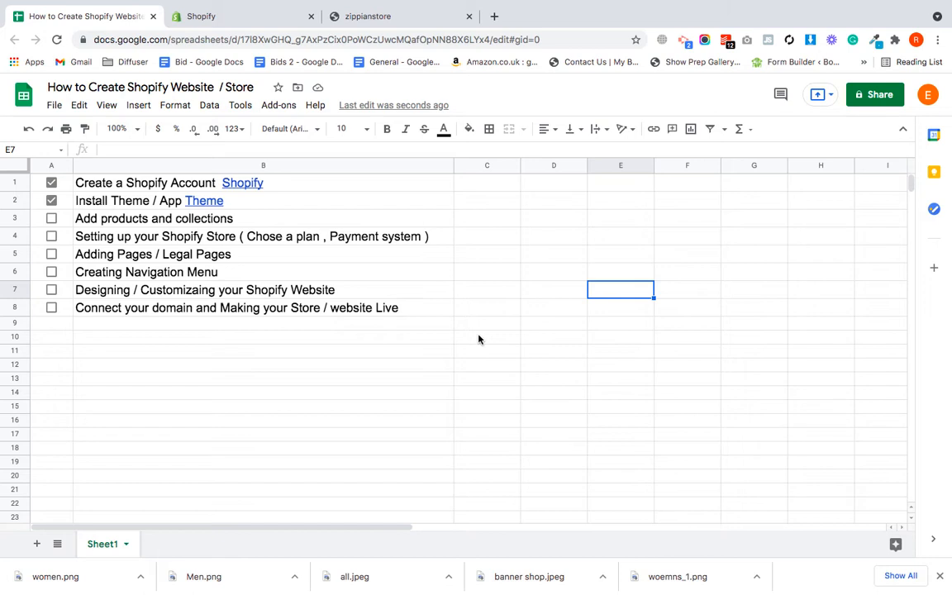
click(243, 20)
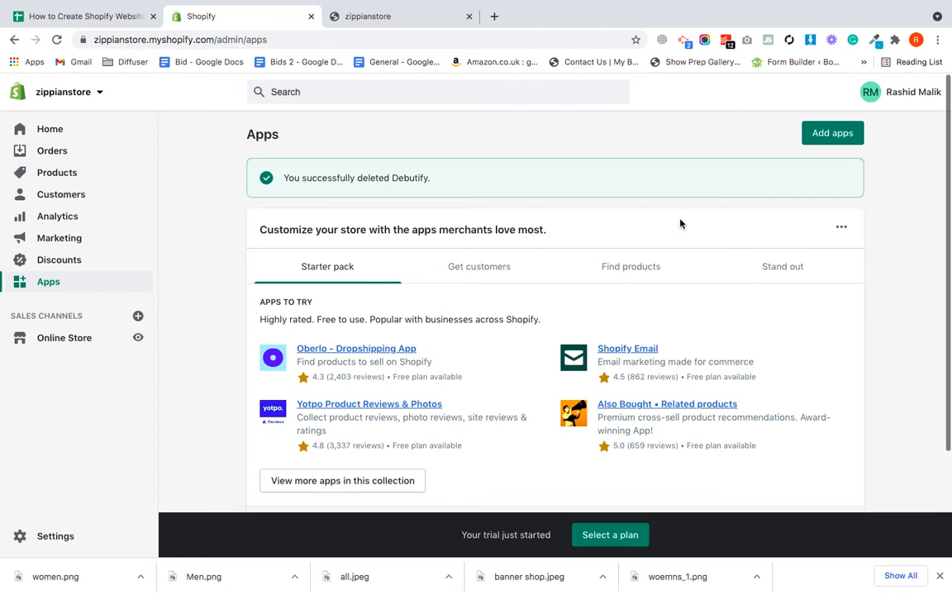
- Start a new product collection in the store and title it Men
click(53, 174)
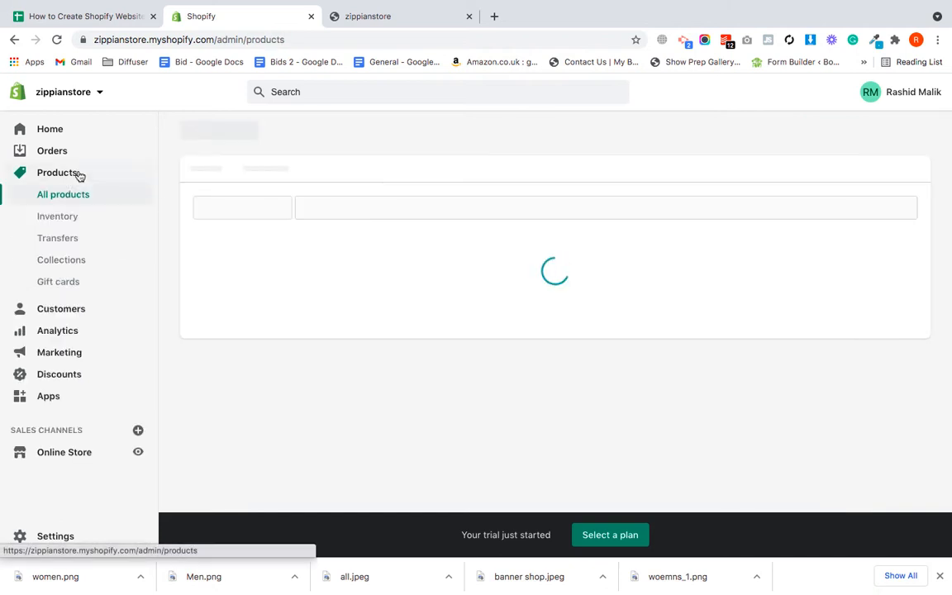
click(90, 259)
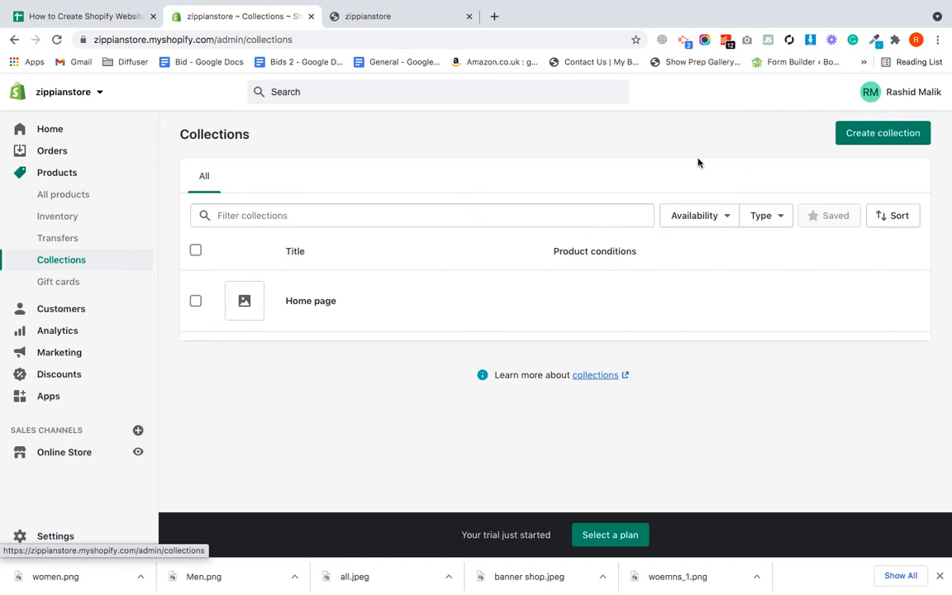
click(869, 143)
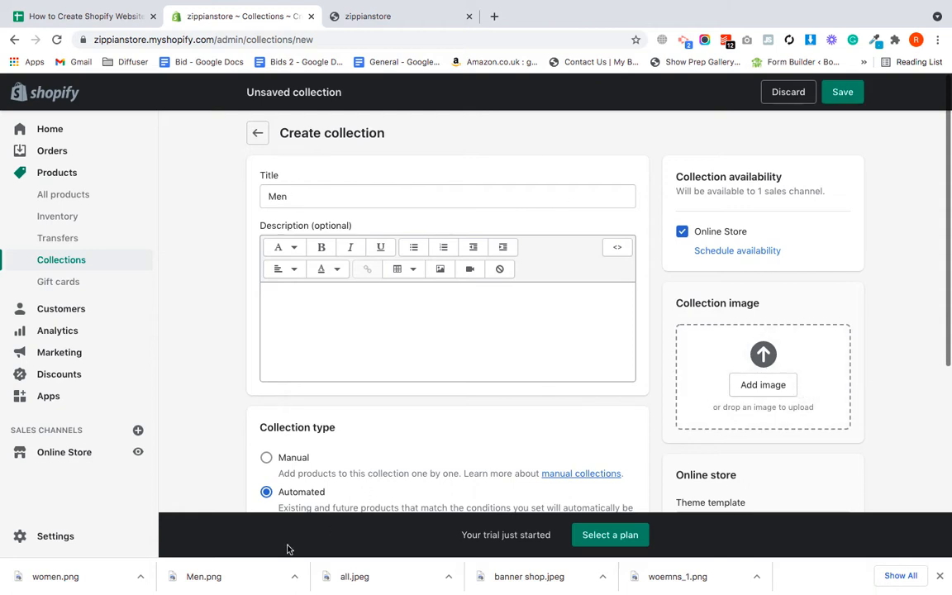
- Add Men.png from the Shopify folder in Documents as the Men collection's image
drag(212, 573, 642, 448)
drag(717, 365, 717, 365)
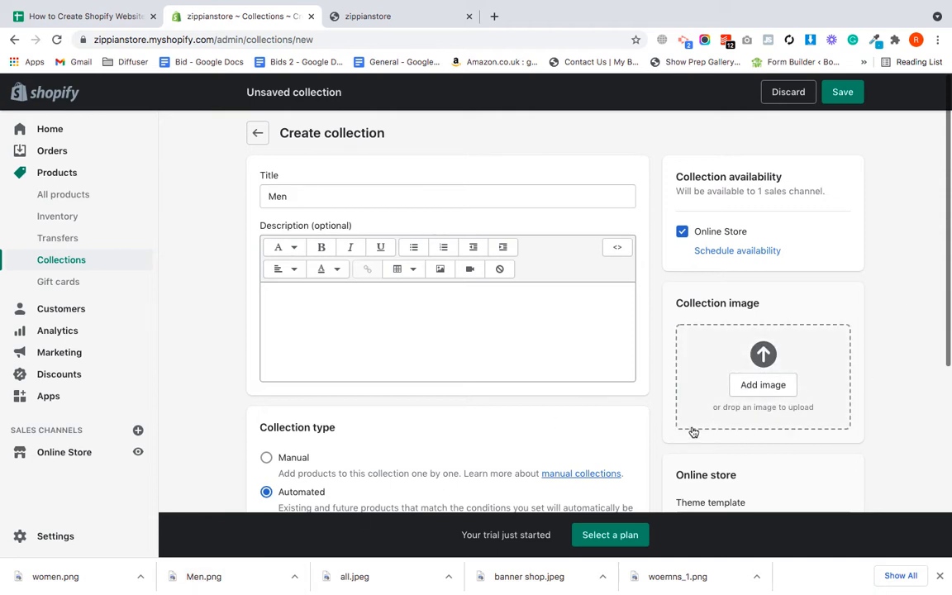
click(743, 393)
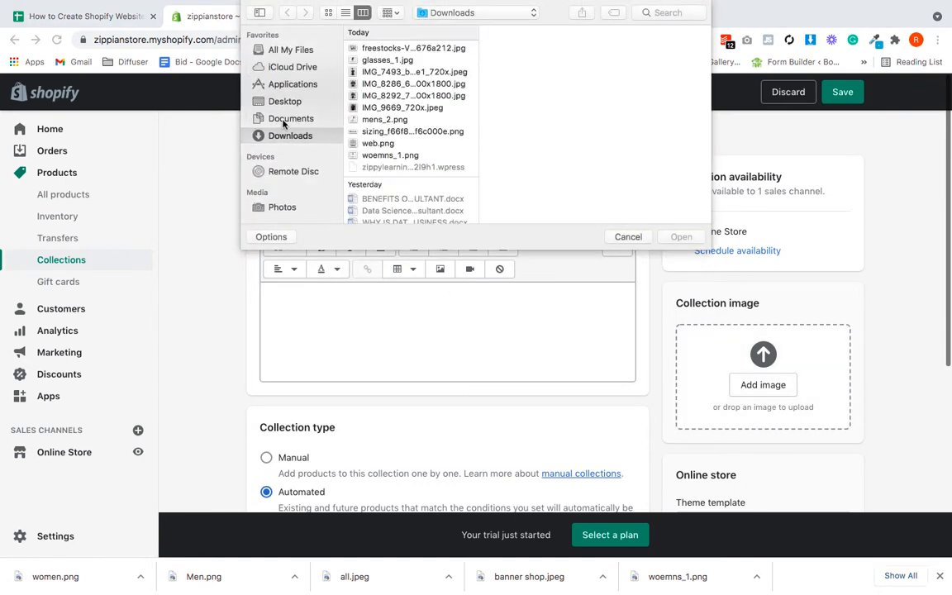
click(256, 116)
click(377, 60)
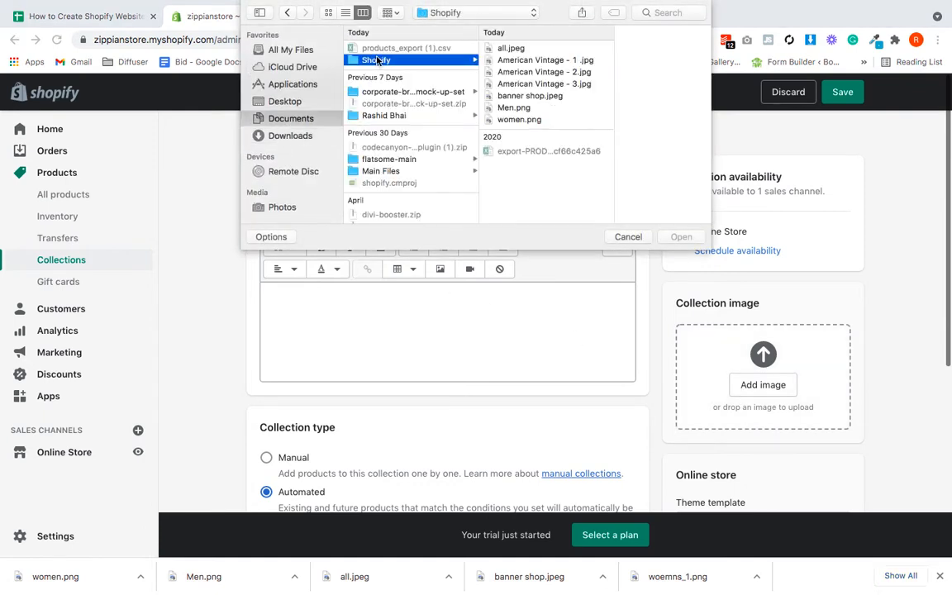
click(529, 108)
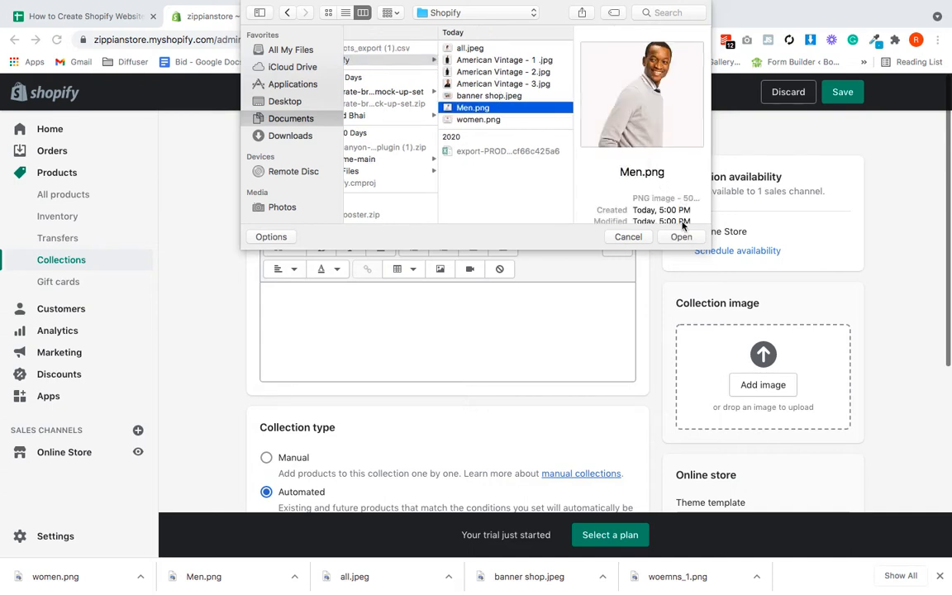
click(677, 237)
- Set the Men collection's type to Manual and save the collection
scroll(520, 372, down, 2)
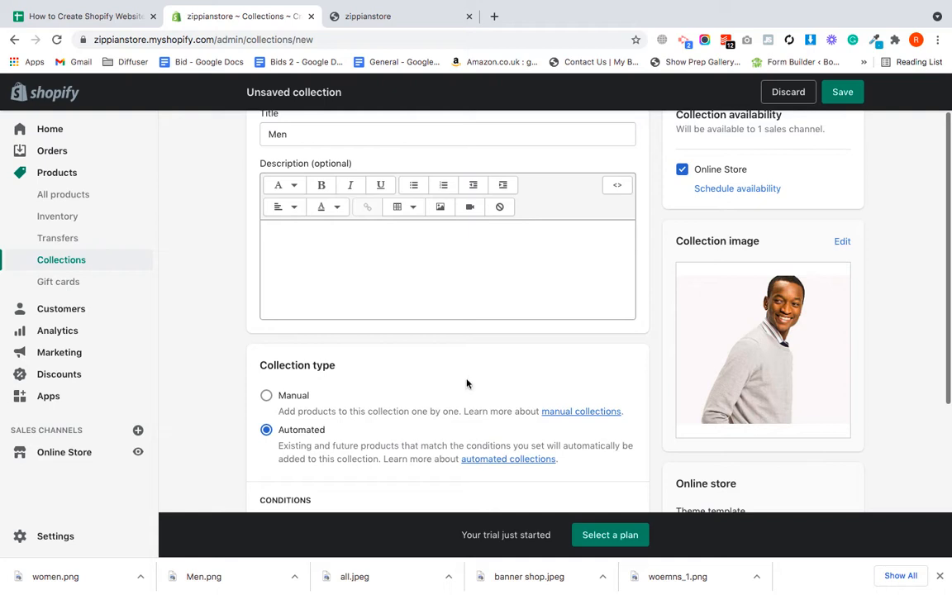
click(281, 401)
scroll(368, 398, down, 3)
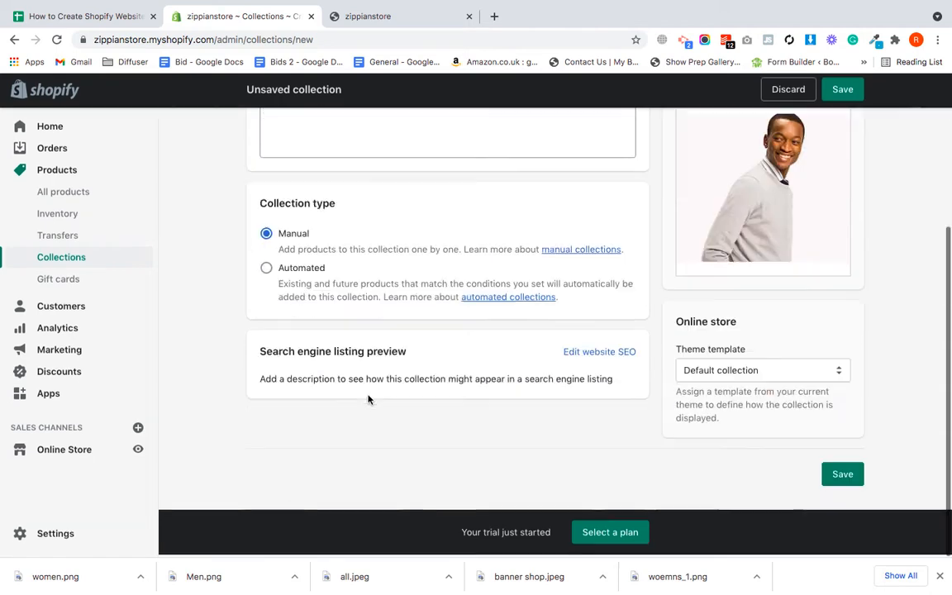
scroll(367, 398, up, 5)
scroll(368, 399, down, 1)
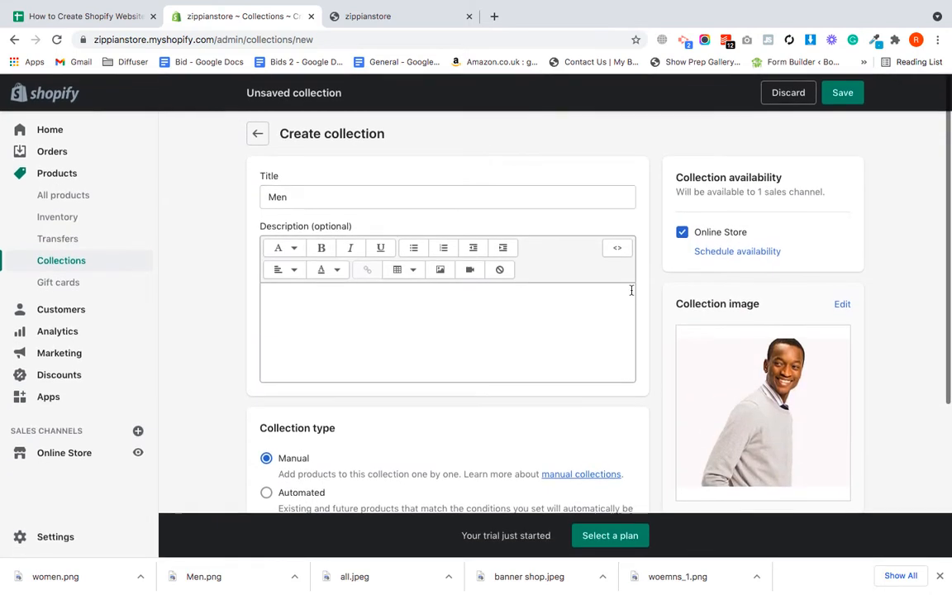
click(849, 94)
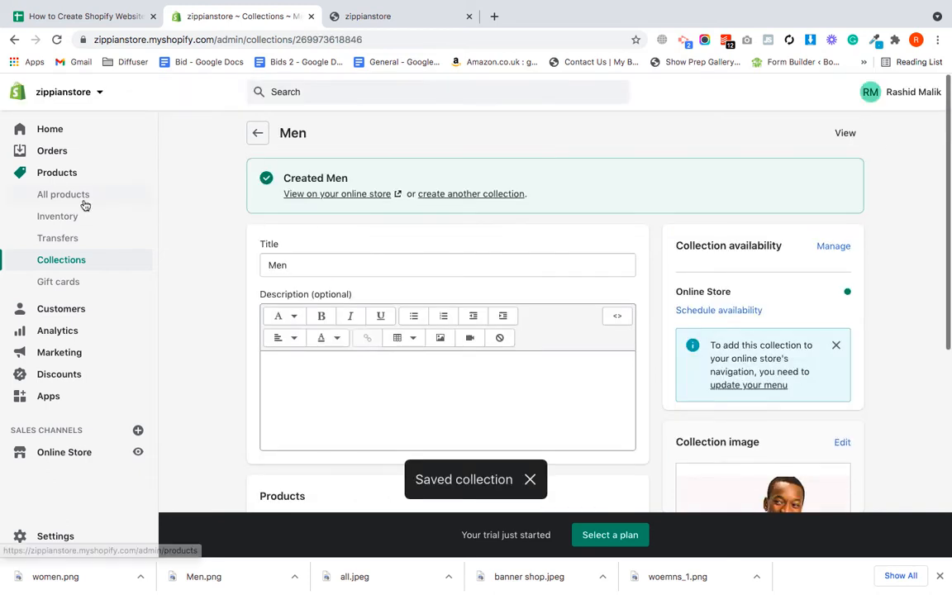
- Start a new product titled American Vintage and fill in its bulleted description, beginning with "Relaxed-slim fit crew neck tee with round hem"
click(84, 203)
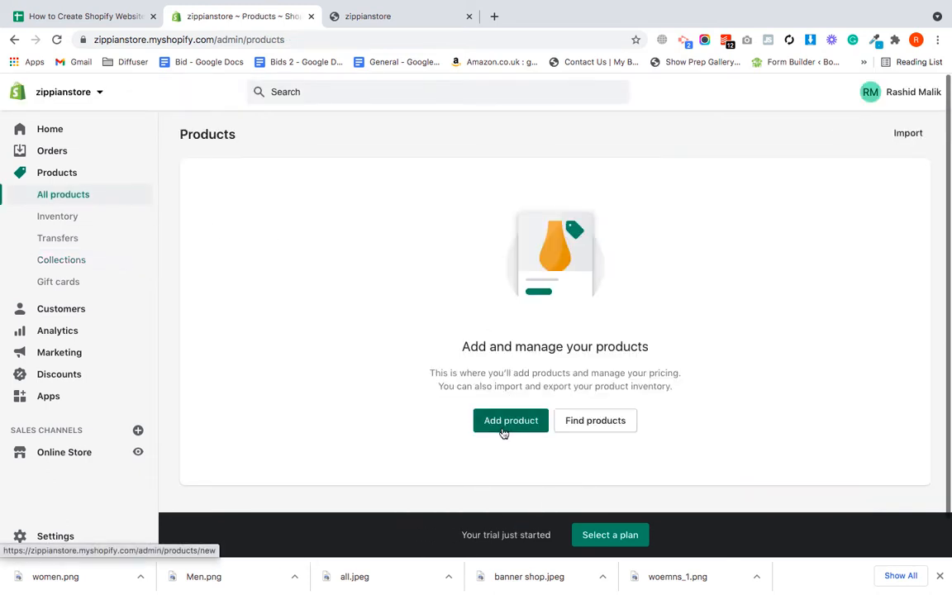
click(502, 428)
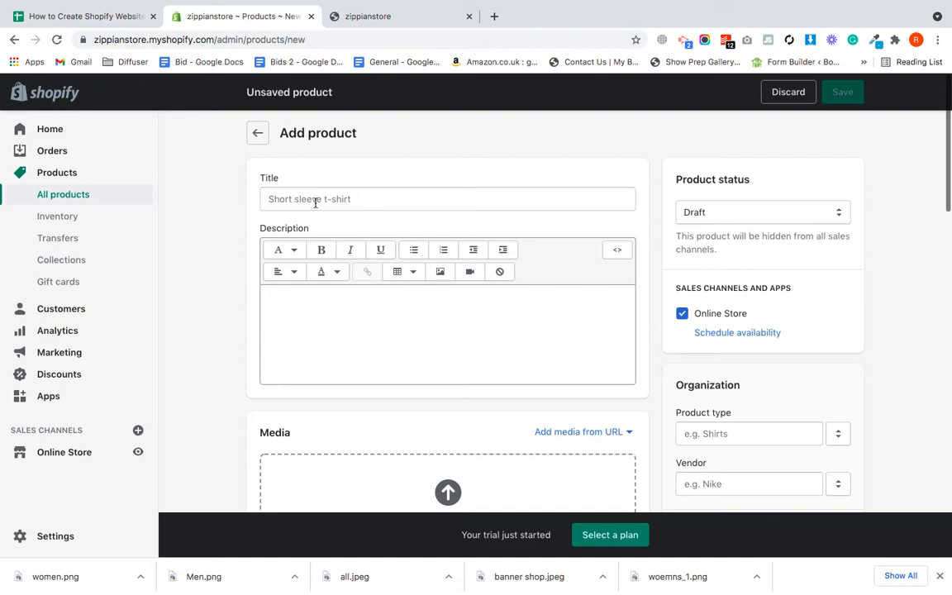
click(388, 337)
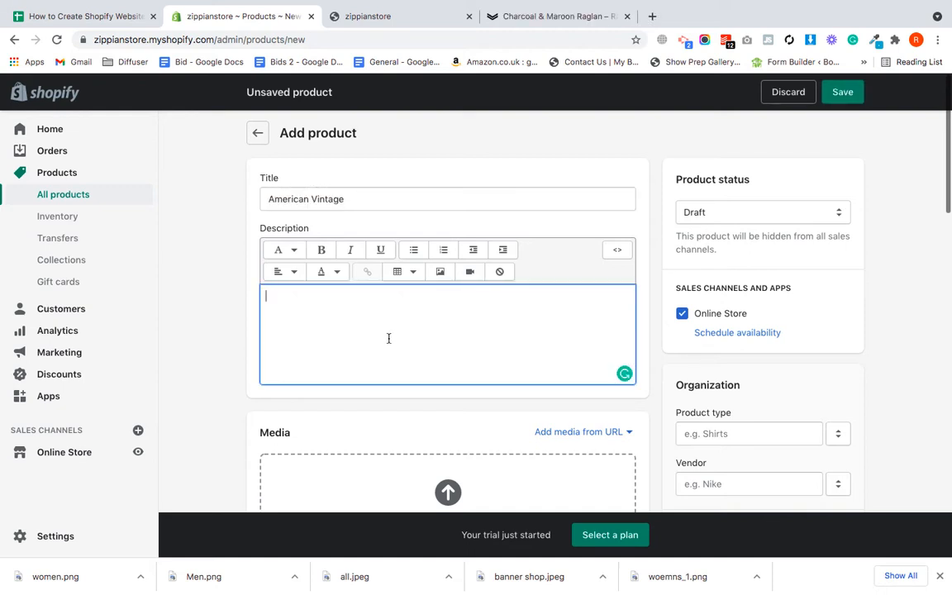
text(Relaxed-slim fit crew neck tee with round hem Contrast raglan T-shirt sleeve and ribbed neck binding Made from 100% cotton jersey Stay True'color technology keeps the shirt looking fresh Fairly produced, certified and triple audited)
- Upload the three American Vintage images (1, 2 and 3) from the Shopify folder as the product's media
scroll(455, 346, down, 1)
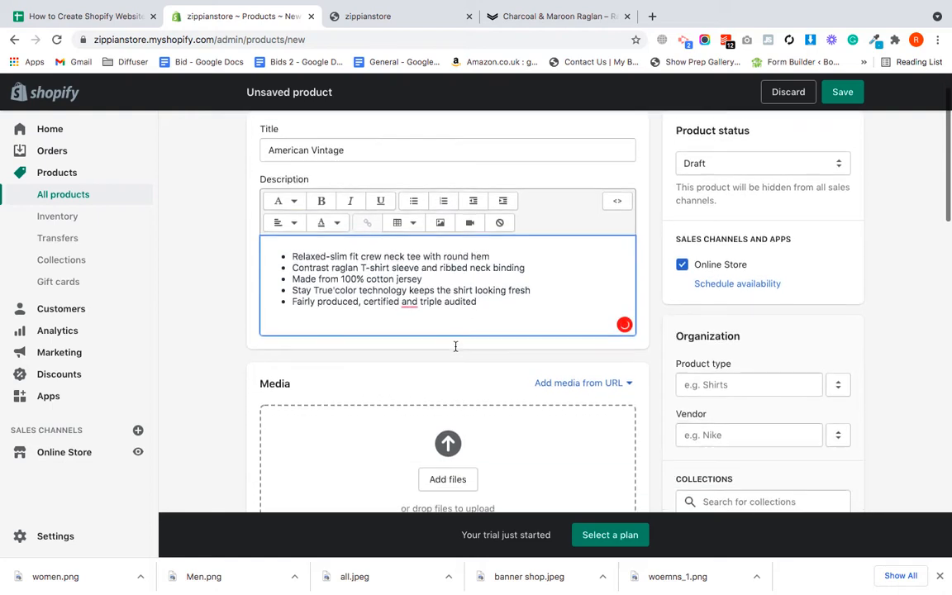
scroll(455, 346, down, 2)
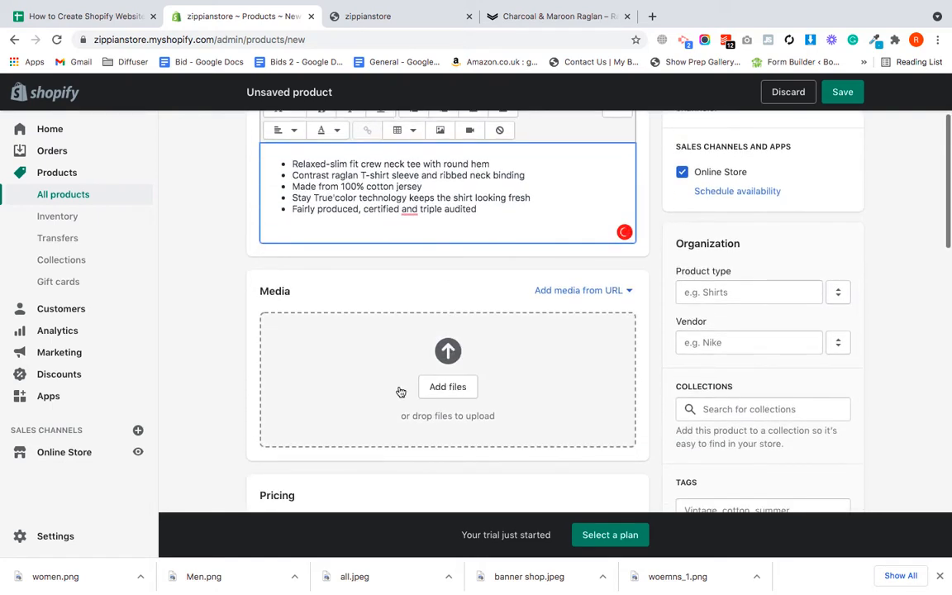
click(440, 388)
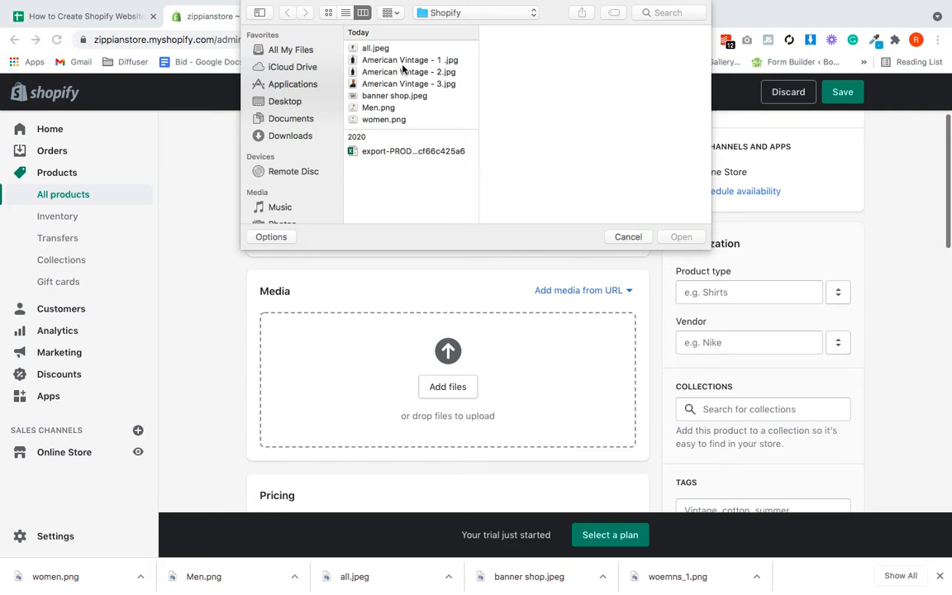
drag(402, 67, 410, 84)
click(681, 236)
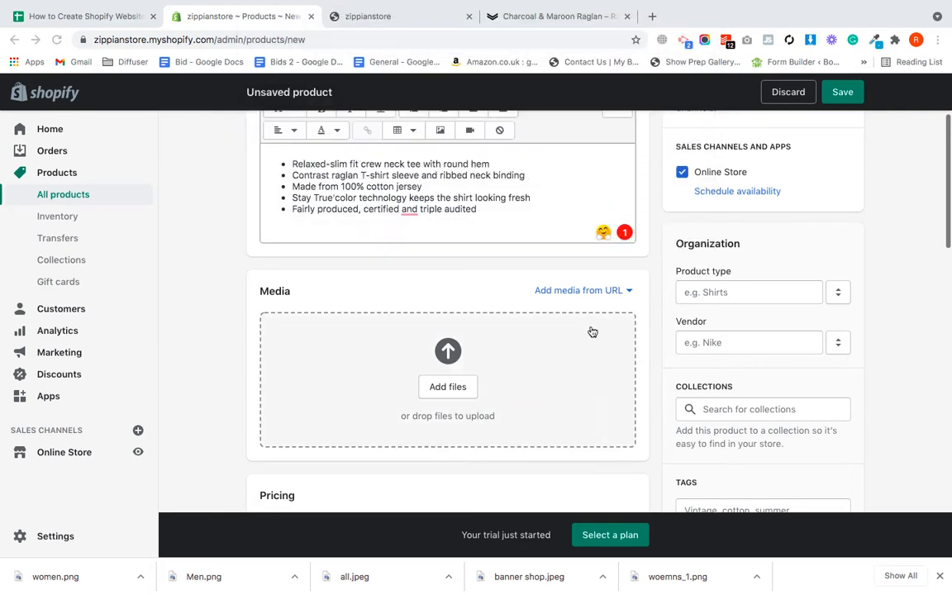
- Set the American Vintage product's price to £32.00
scroll(590, 329, up, 3)
scroll(497, 241, down, 4)
scroll(496, 240, down, 5)
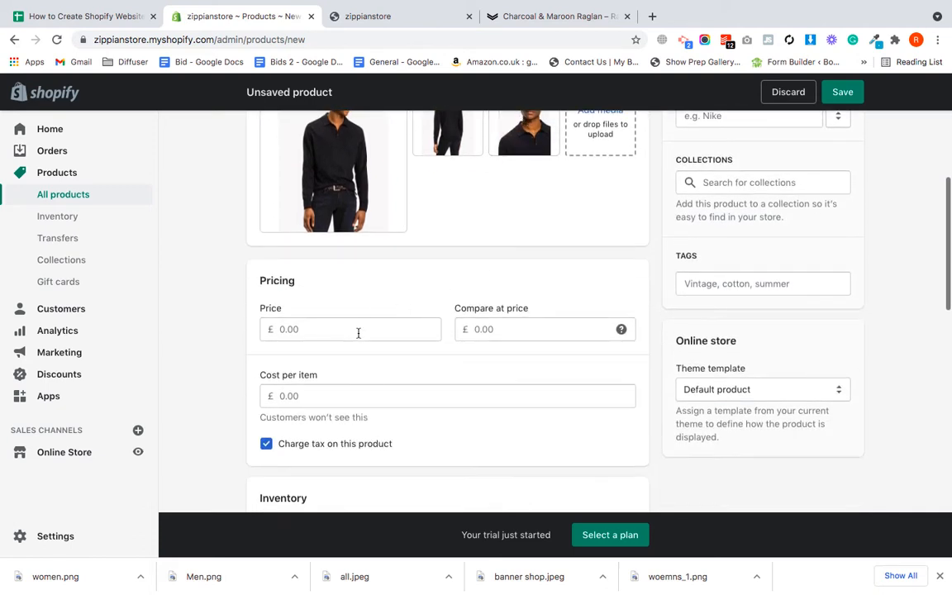
click(359, 333)
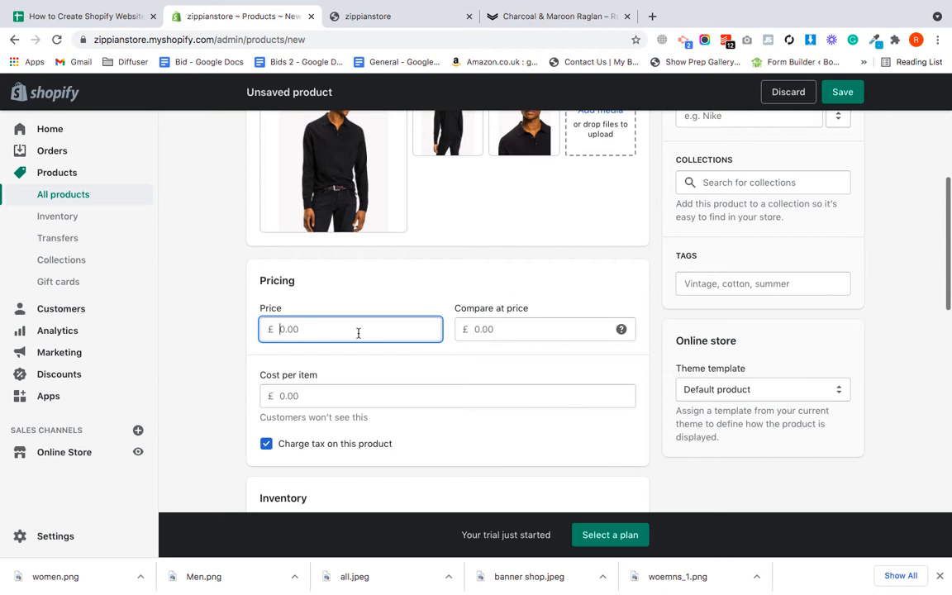
- Set the product's available quantity to 100 and allow it to continue selling when out of stock
scroll(444, 316, down, 5)
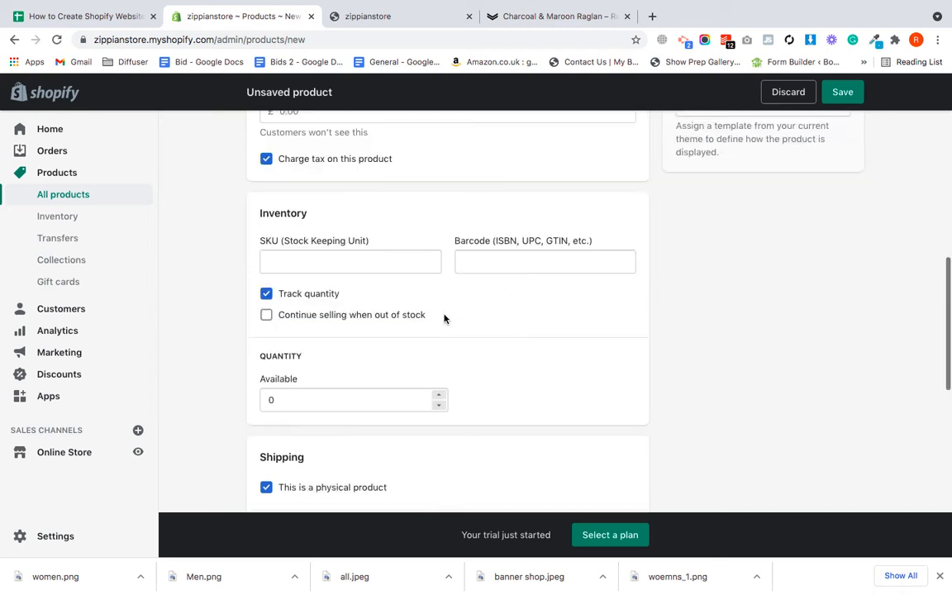
click(343, 373)
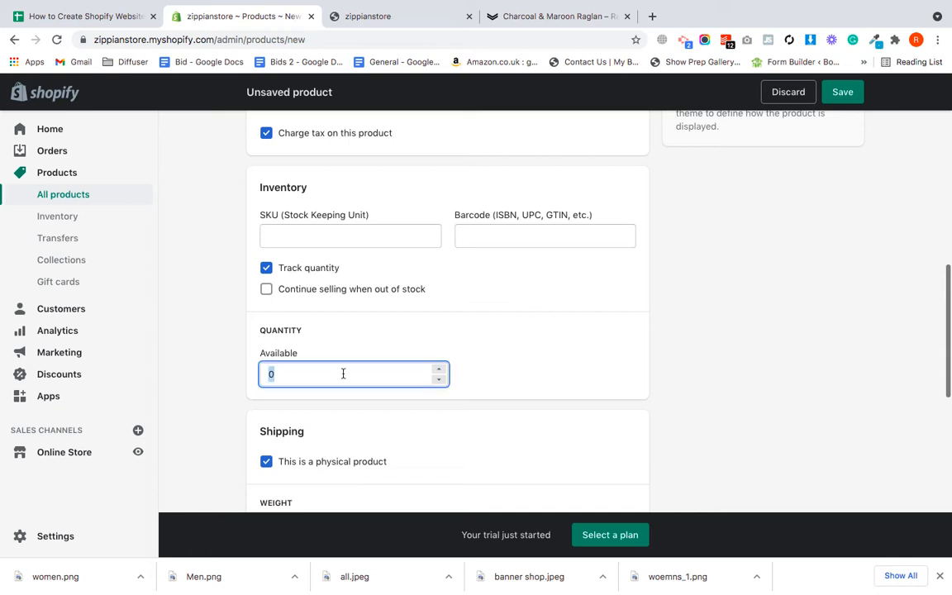
text(100)
click(590, 337)
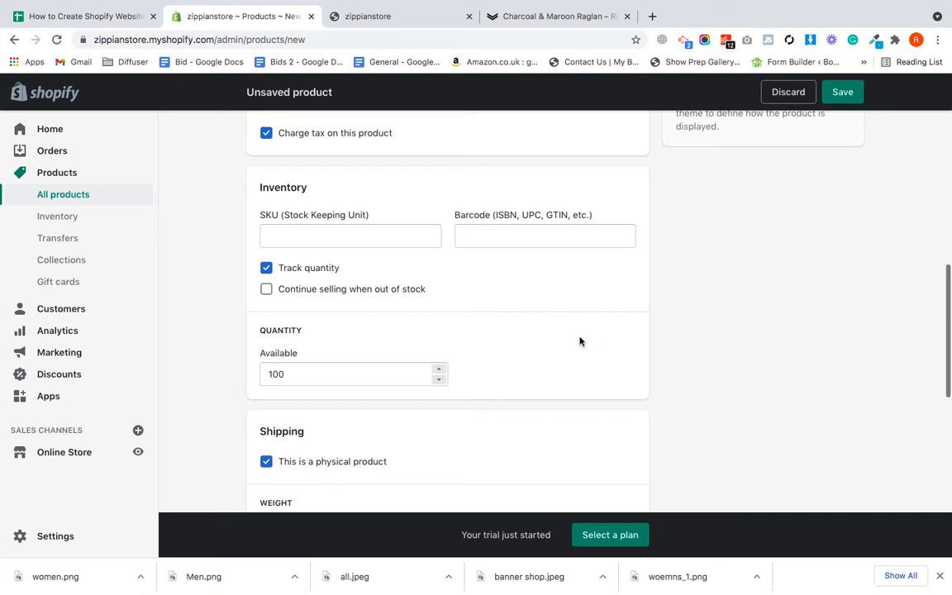
click(267, 291)
- Assign the American Vintage product to the Men and Home page collections
scroll(522, 343, down, 5)
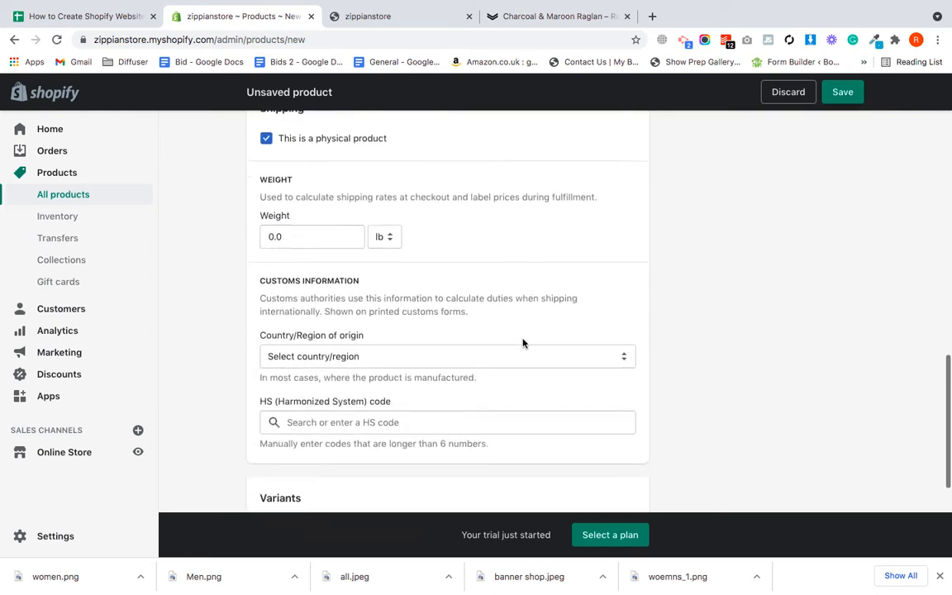
scroll(522, 343, up, 10)
scroll(522, 342, down, 1)
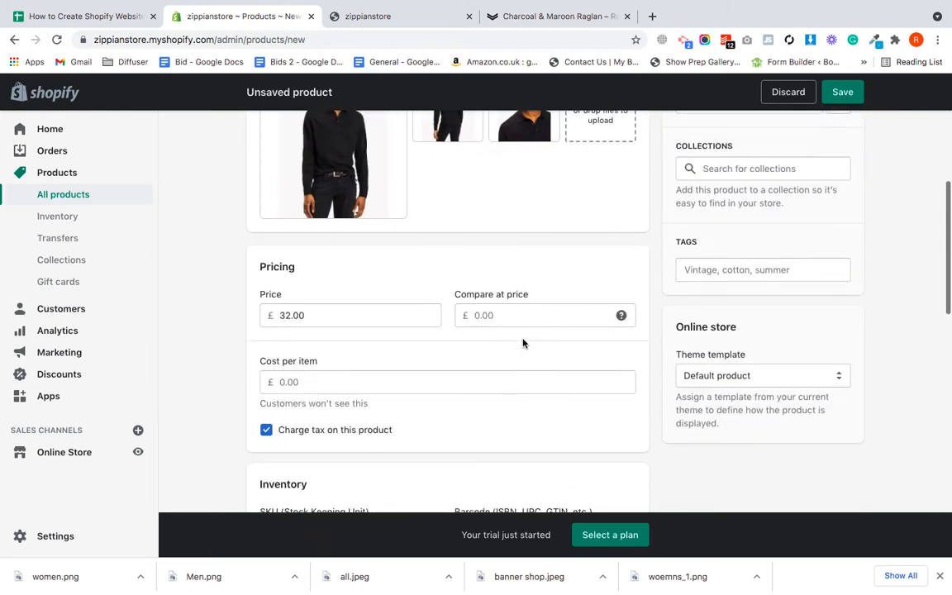
scroll(712, 369, up, 2)
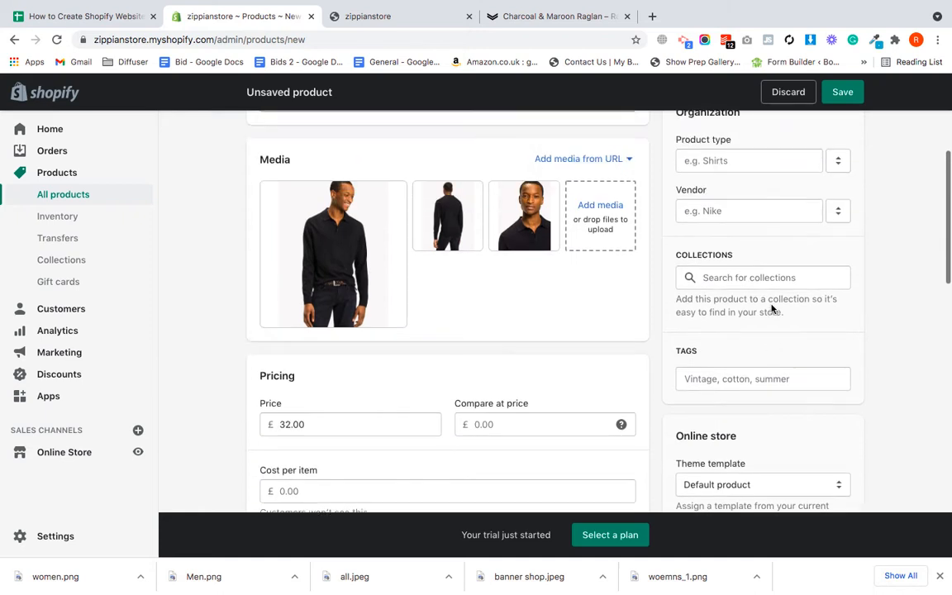
click(721, 284)
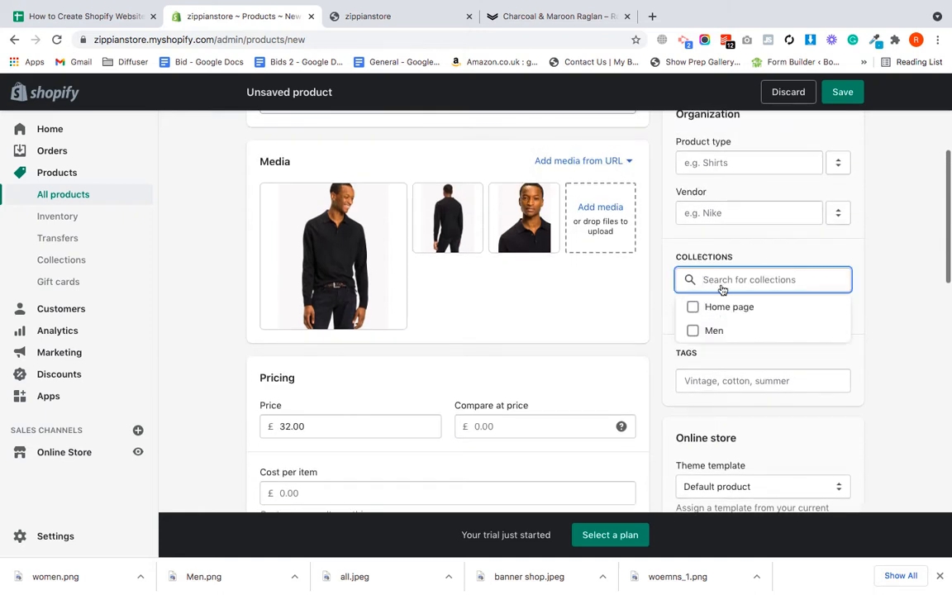
click(715, 334)
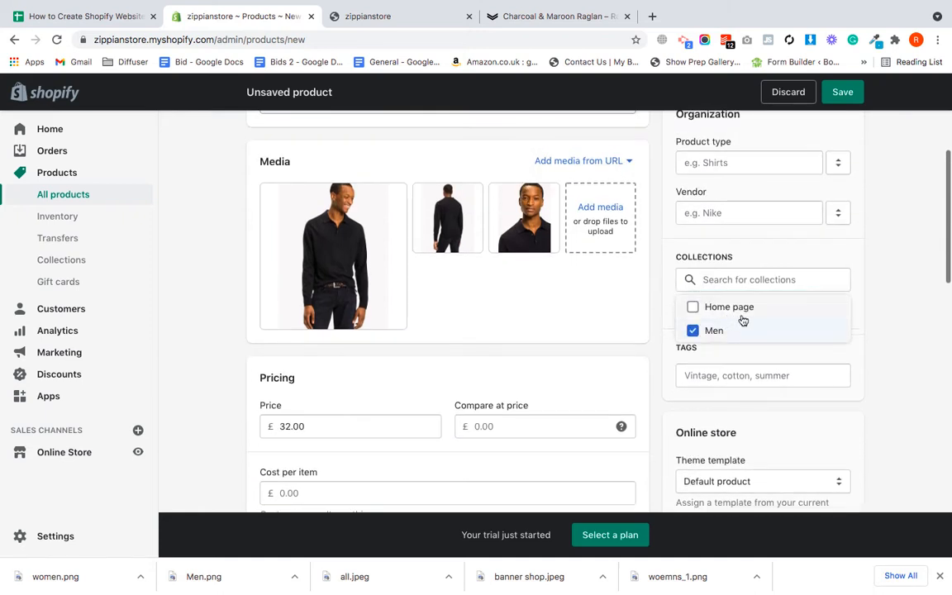
click(719, 314)
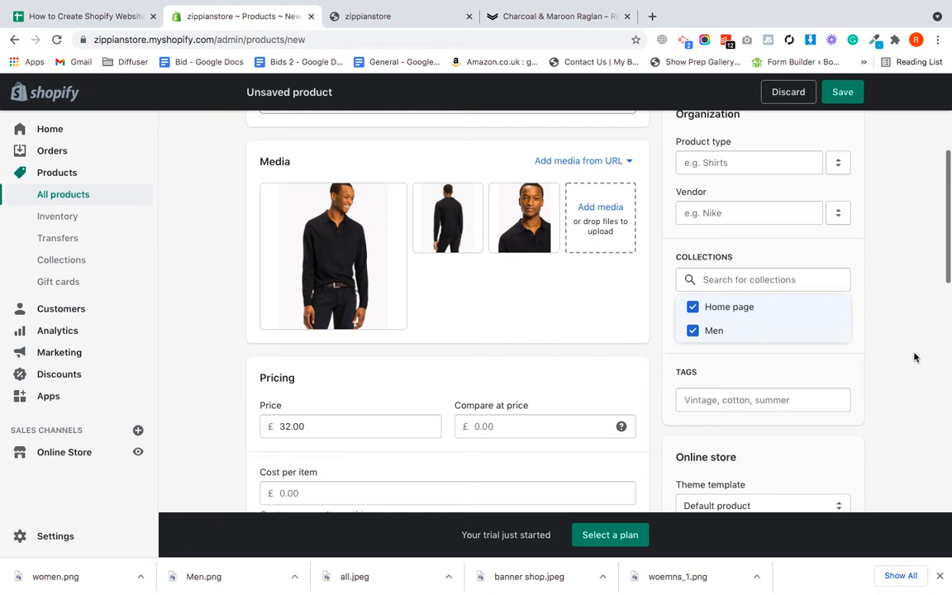
- Change the American Vintage product's status to Active
scroll(914, 357, up, 5)
click(718, 212)
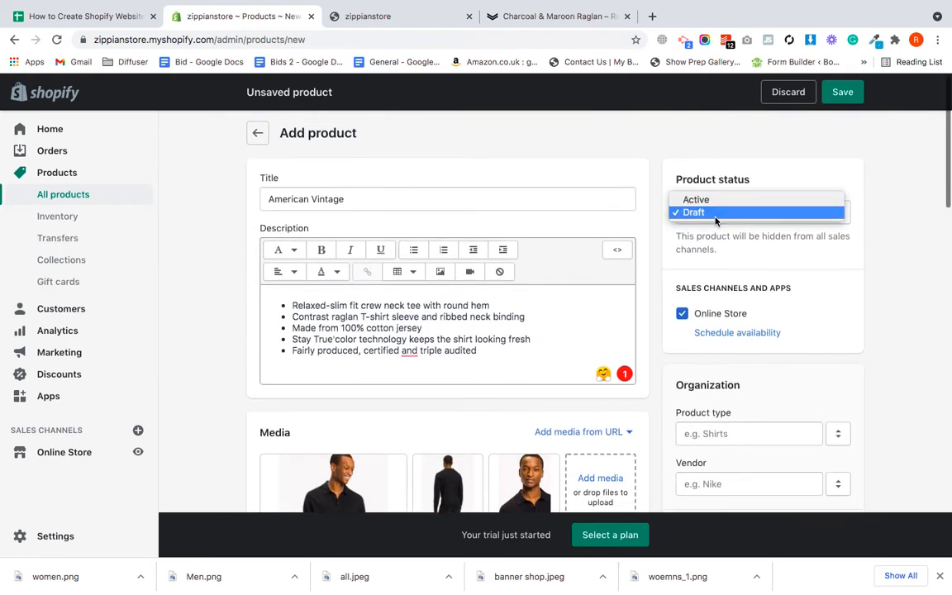
click(711, 200)
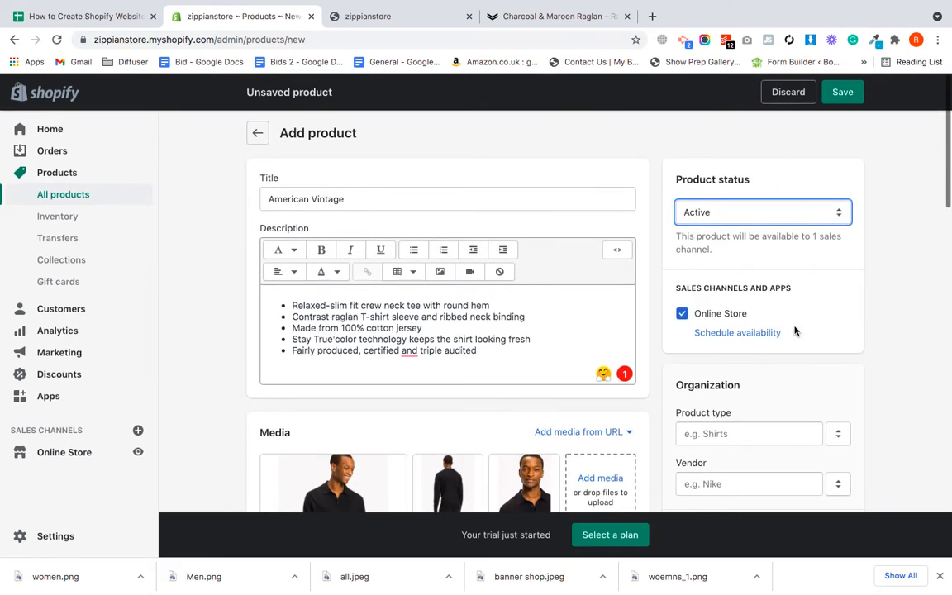
scroll(794, 330, down, 8)
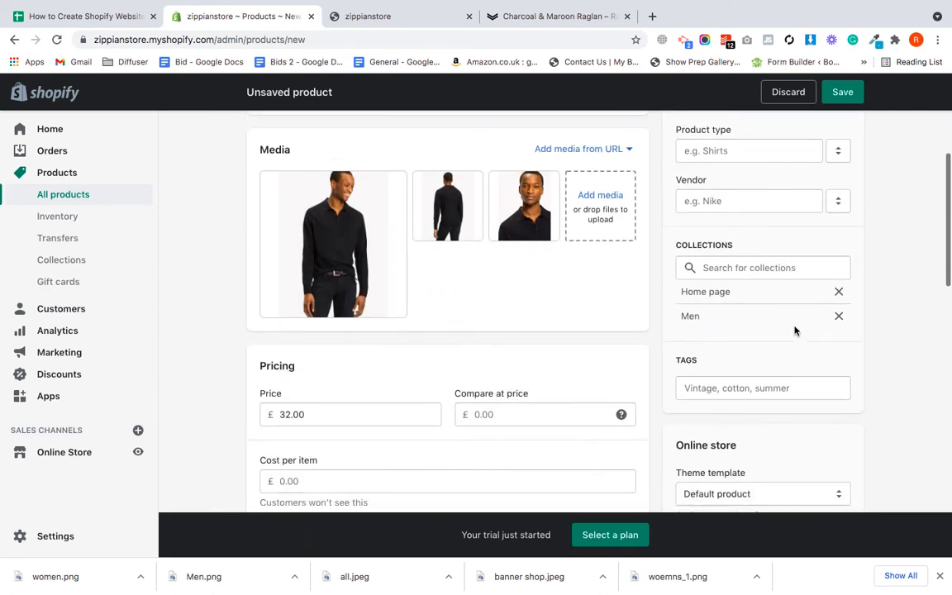
scroll(794, 331, down, 8)
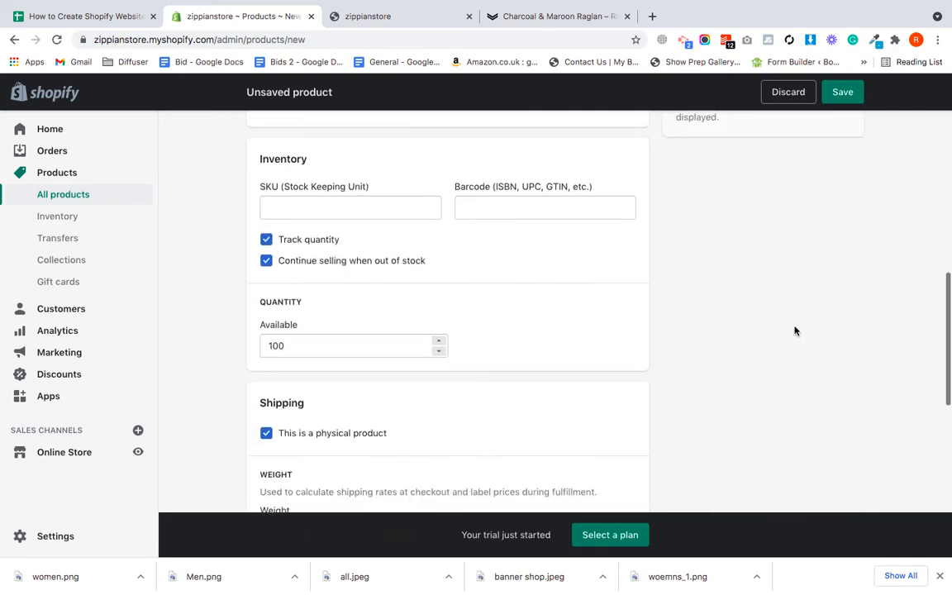
- Save the American Vintage product and return to the list of all products
scroll(794, 331, up, 15)
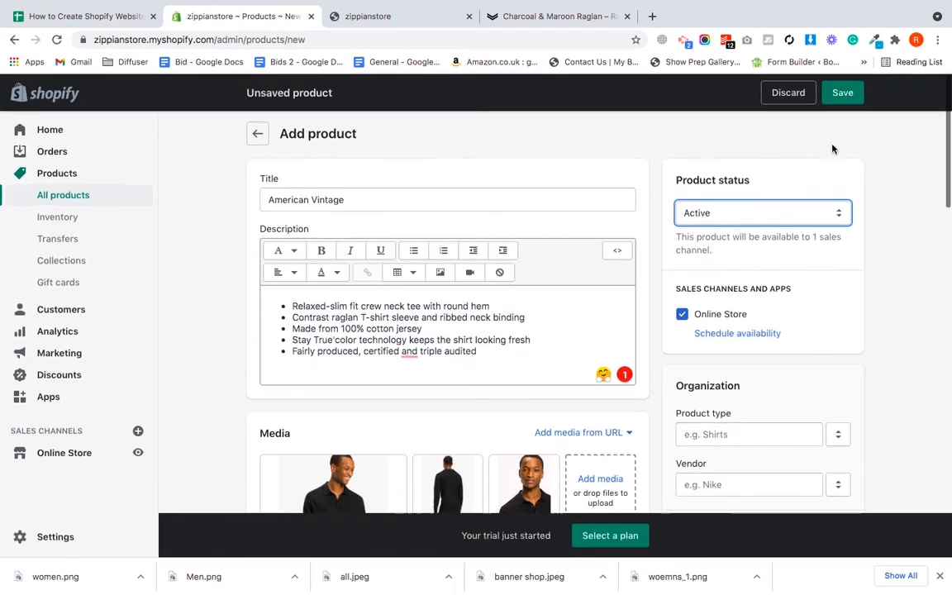
click(842, 94)
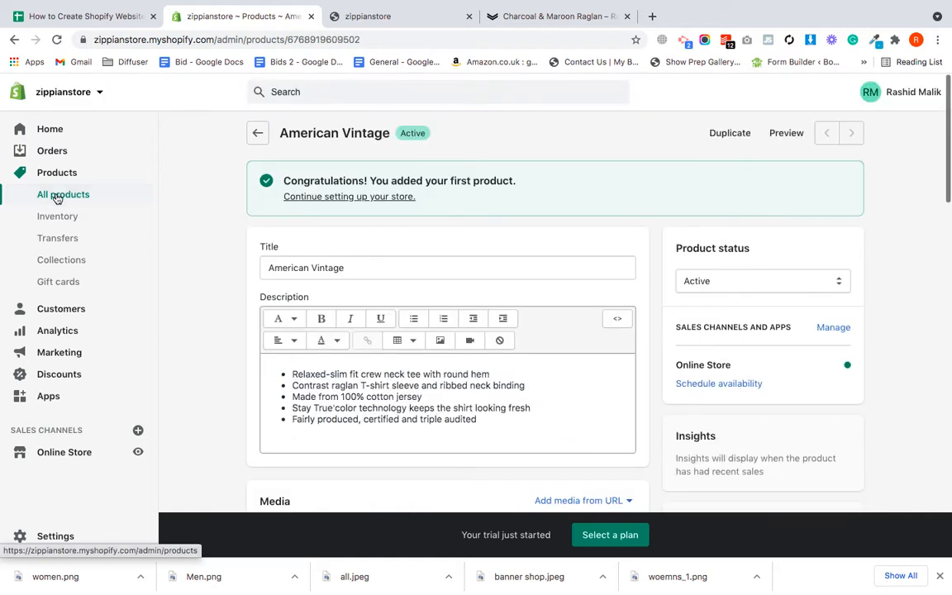
click(56, 195)
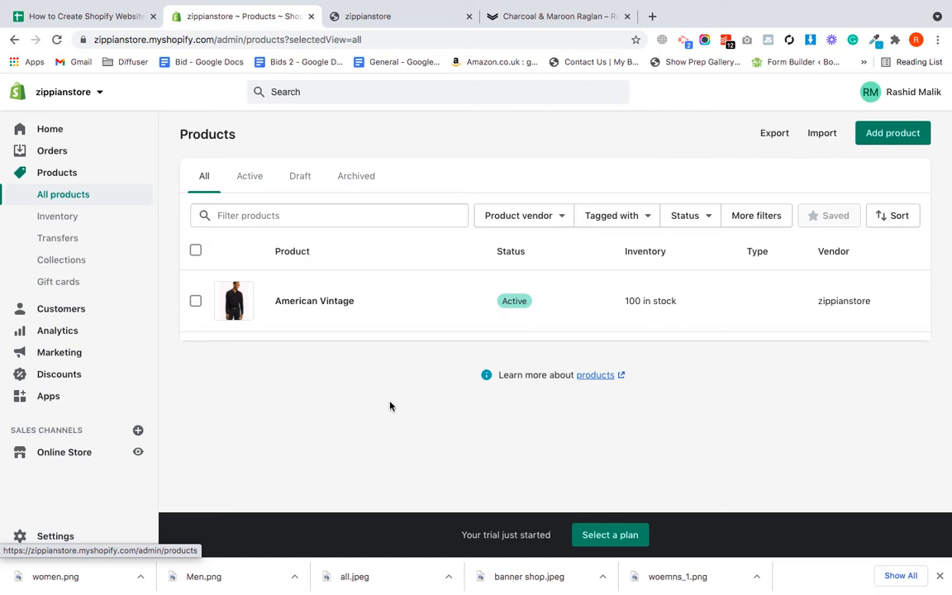
- Review the store's full product list with each item's status and inventory
scroll(531, 238, down, 5)
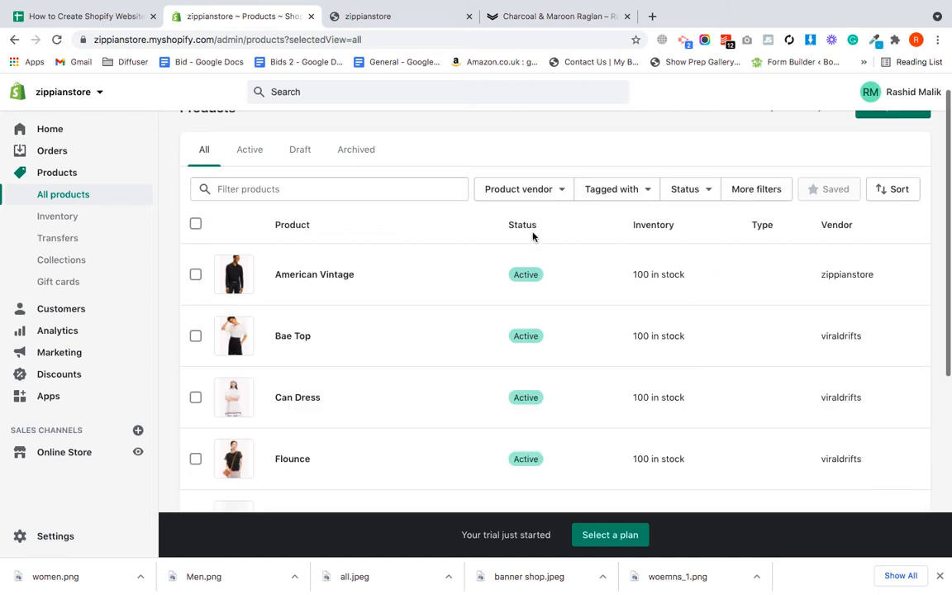
scroll(534, 238, down, 2)
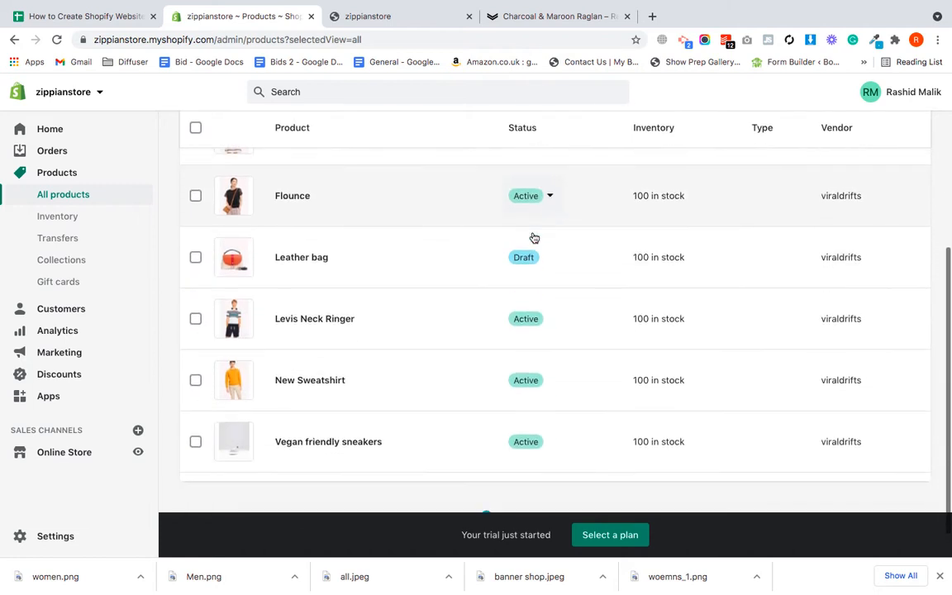
scroll(631, 273, up, 7)
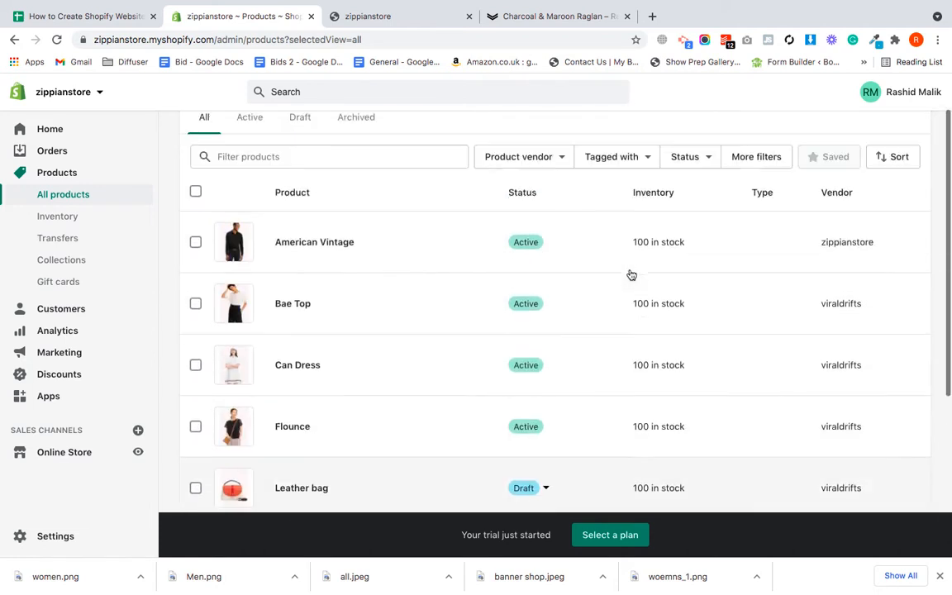
click(87, 262)
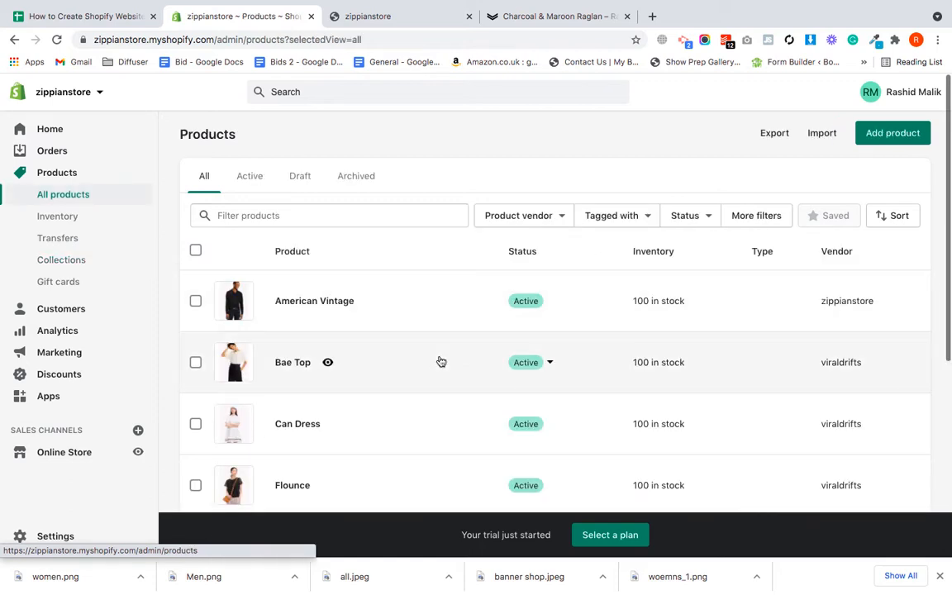
scroll(440, 361, down, 3)
scroll(440, 361, up, 3)
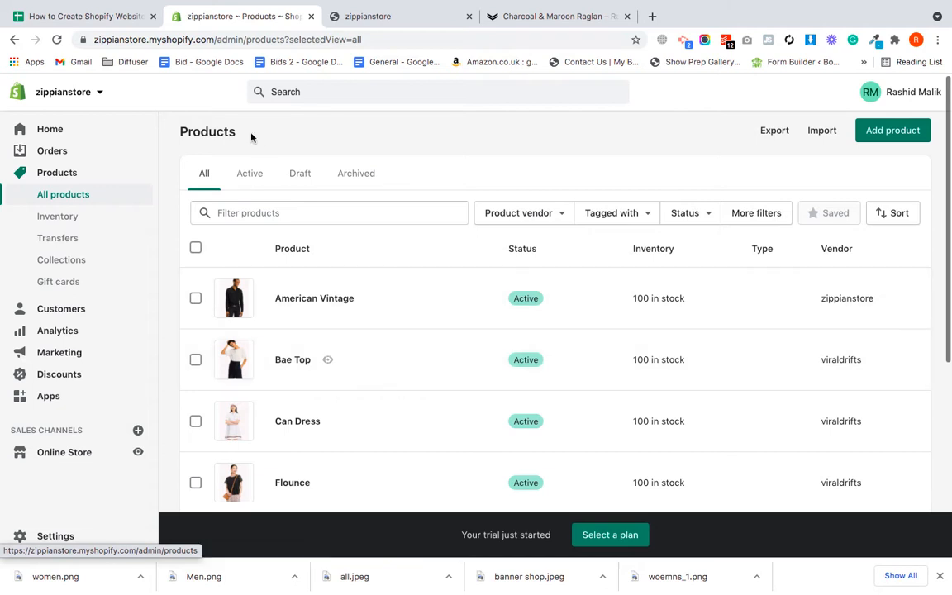
- Check the store creation checklist in Google Sheets for the next task, then return to the Shopify admin
click(80, 19)
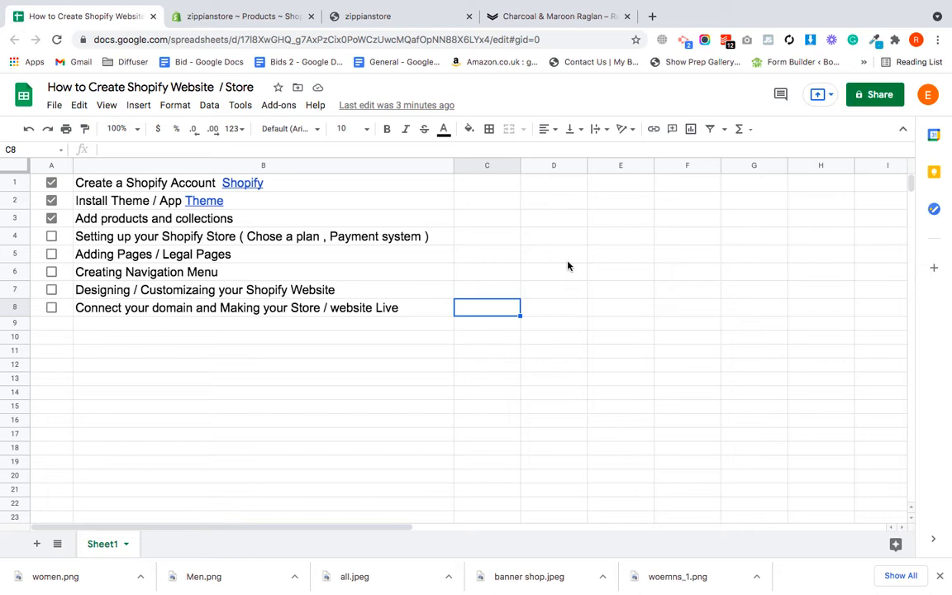
click(560, 287)
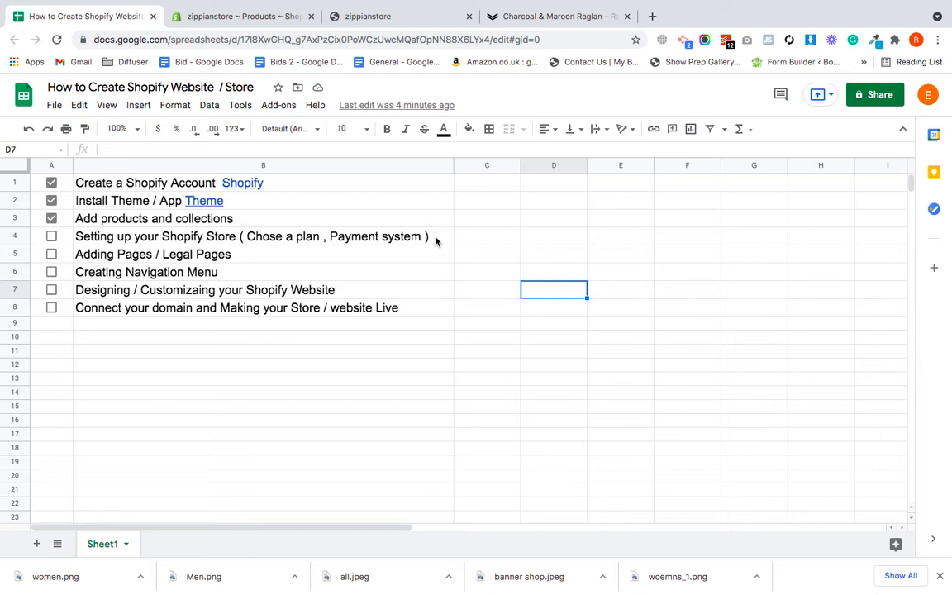
click(263, 18)
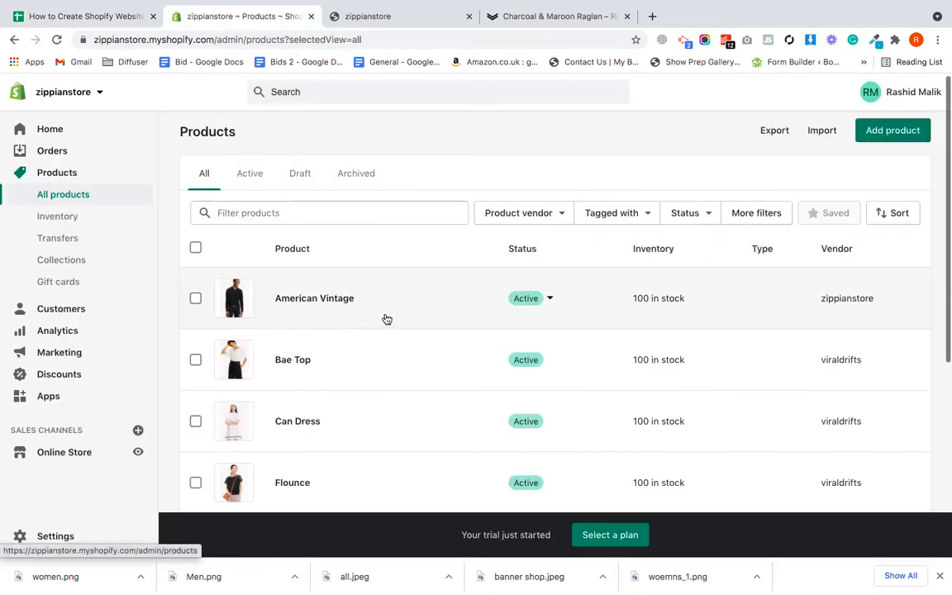
- Preview the online store and open the American Vintage product from its catalog
click(138, 453)
click(357, 16)
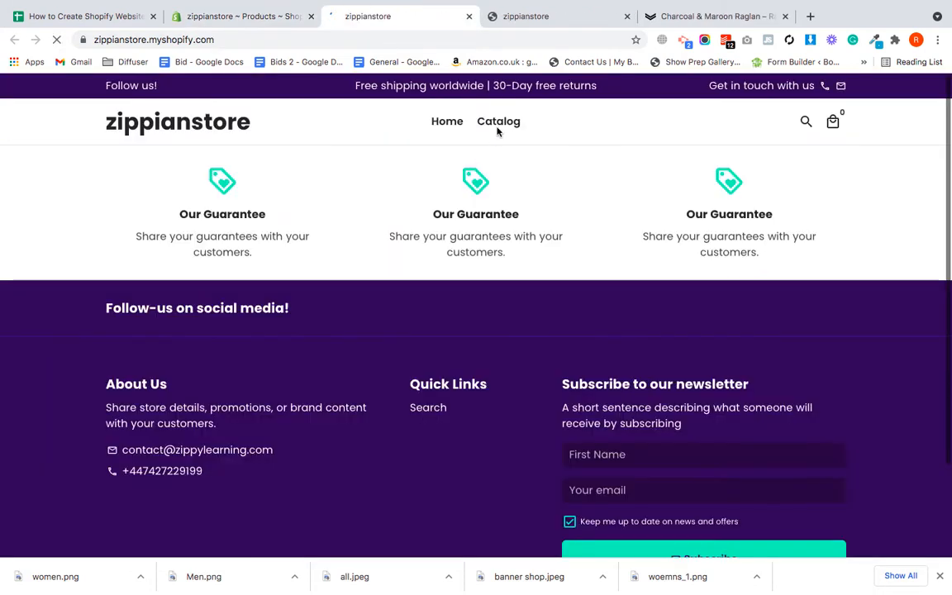
click(504, 124)
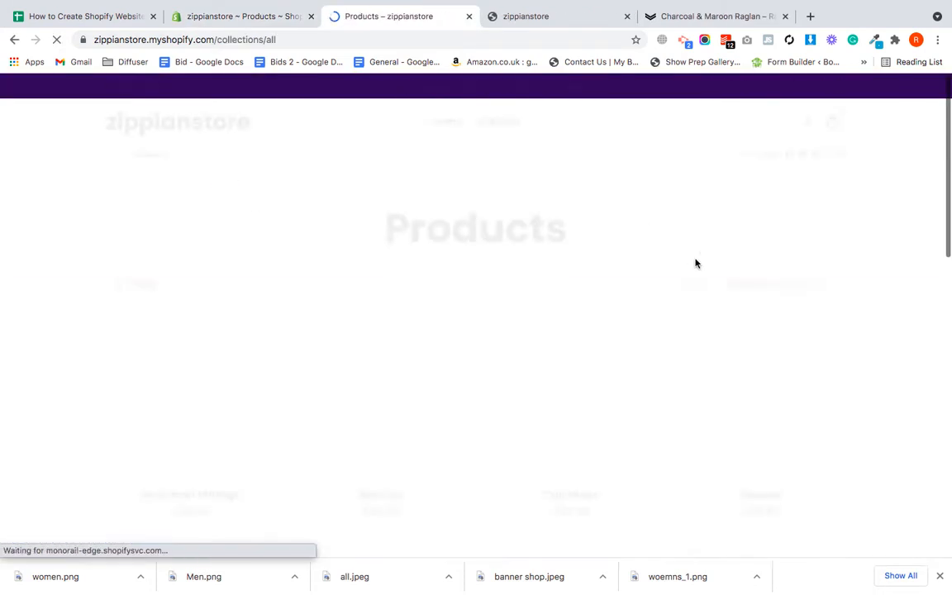
scroll(577, 331, down, 4)
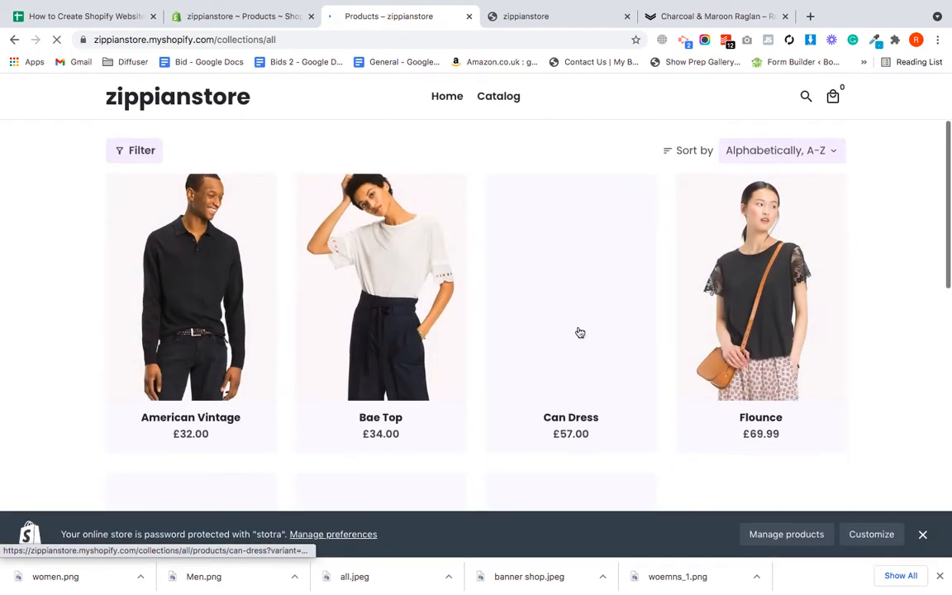
click(211, 264)
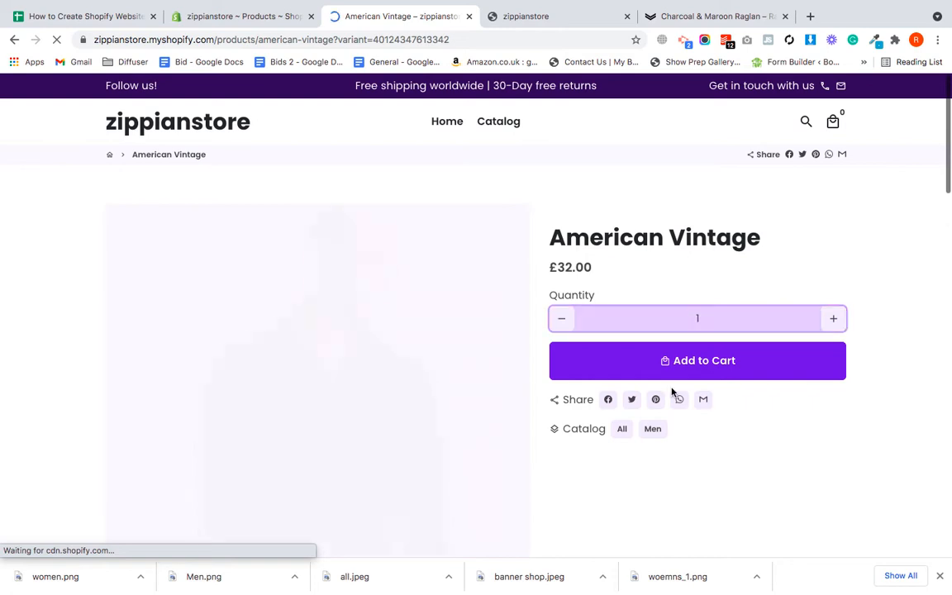
- Add one American Vintage item to the cart and try to check out
click(690, 377)
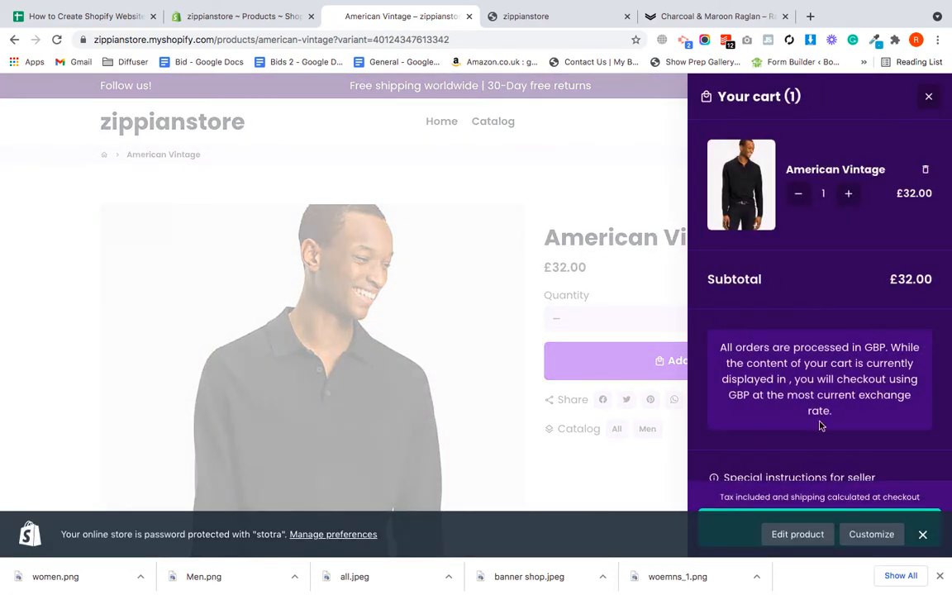
click(824, 542)
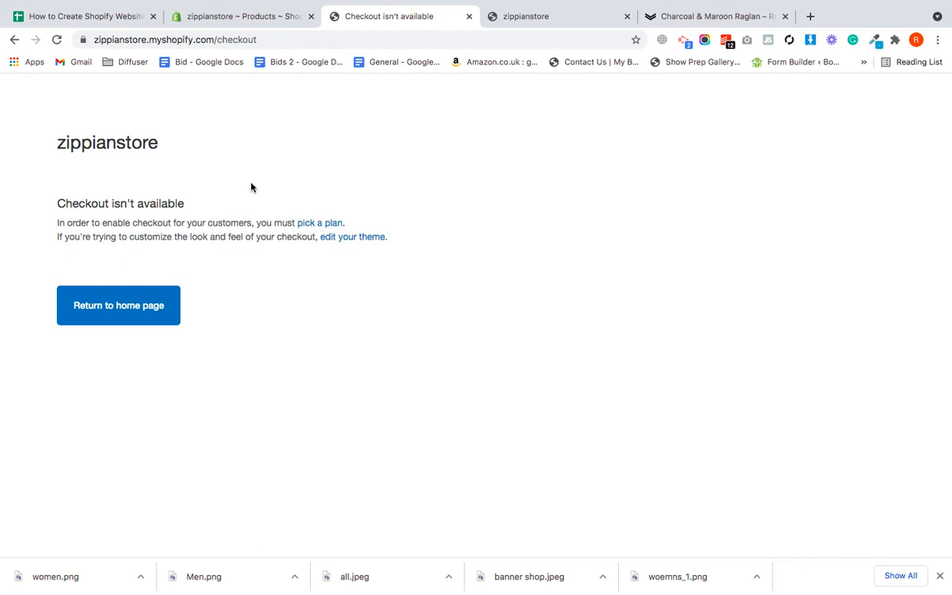
- Consult the Google Sheets checklist again, return to the Shopify admin and close the checkout page
click(212, 16)
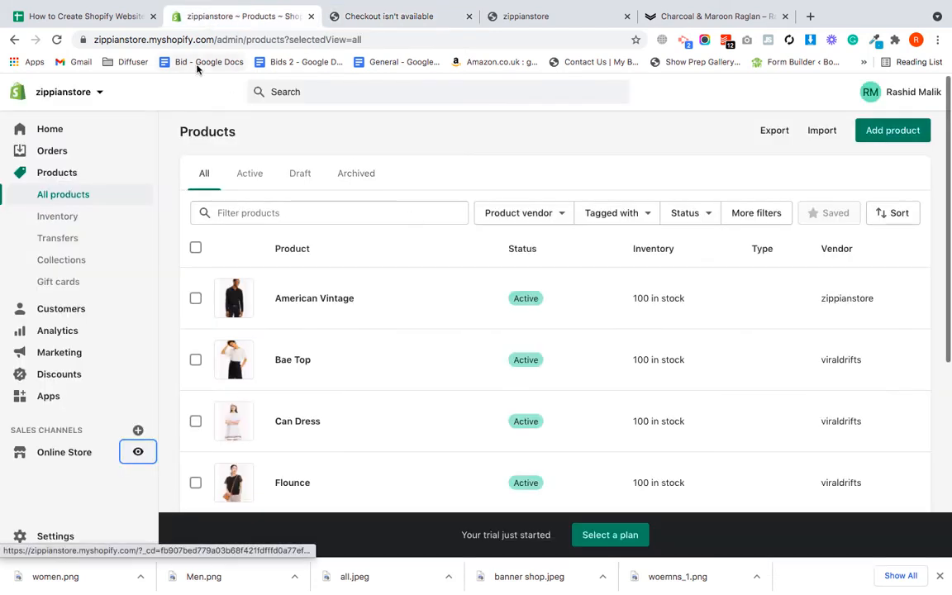
click(95, 15)
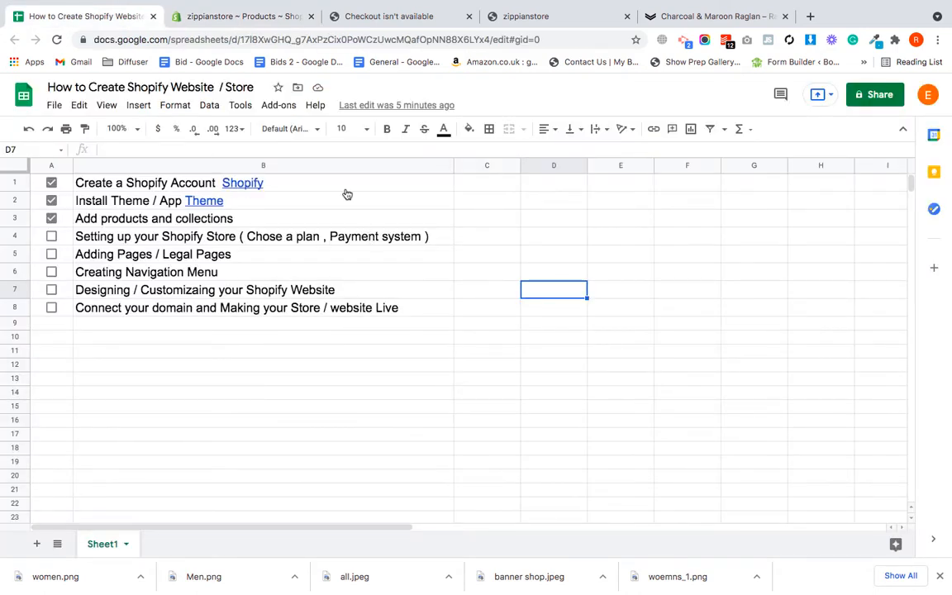
click(234, 18)
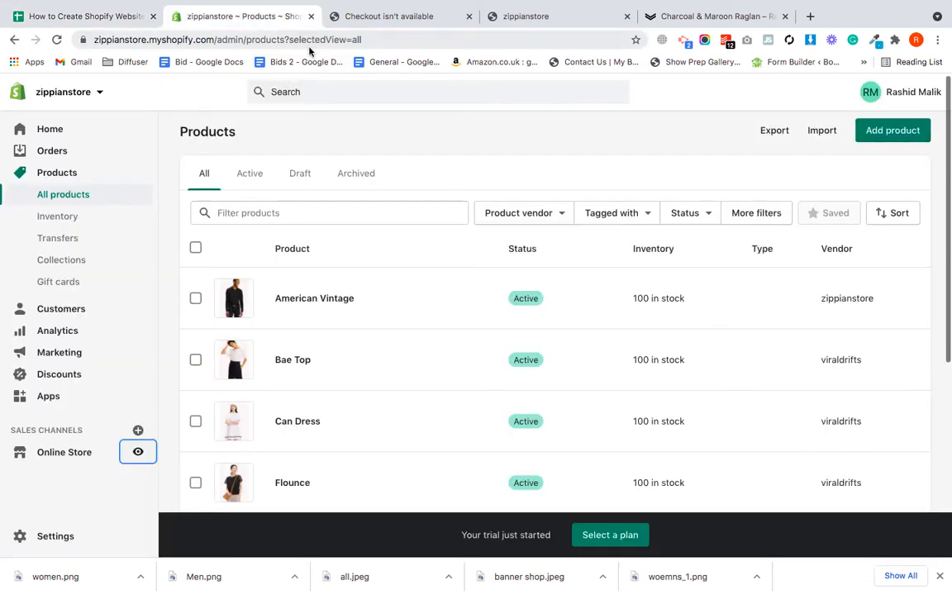
click(469, 16)
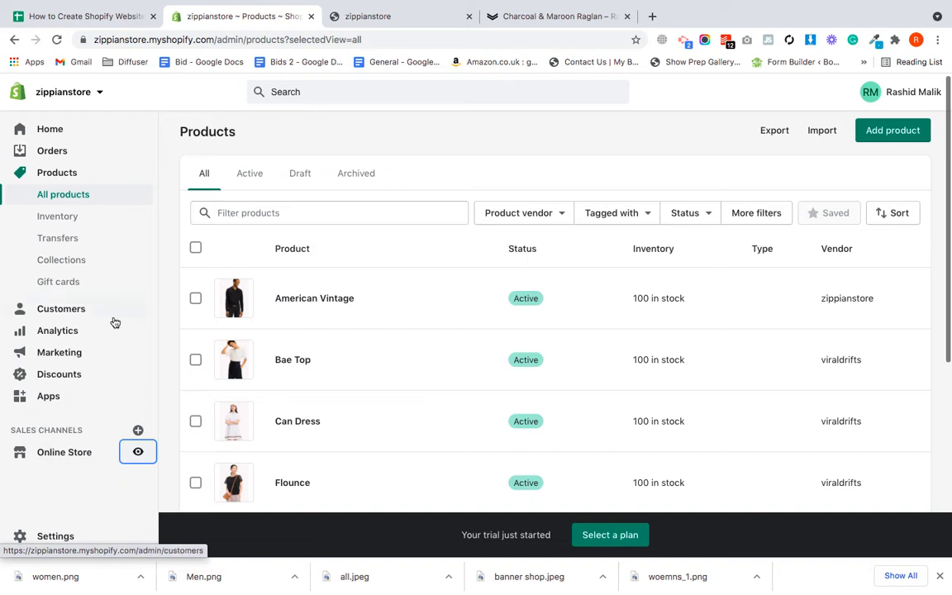
- Open the plan selection from the admin home page and choose the Basic Shopify Plan
click(62, 130)
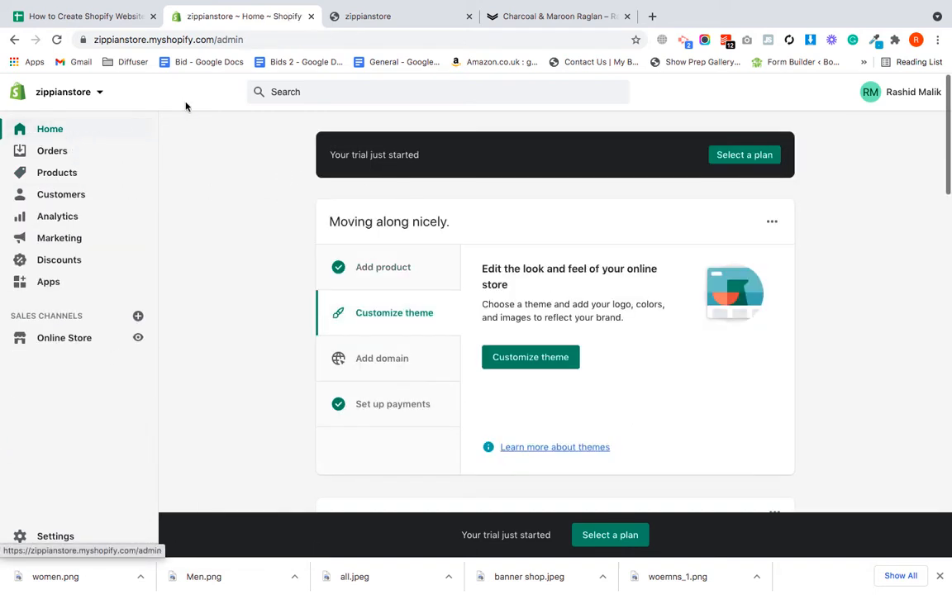
click(747, 158)
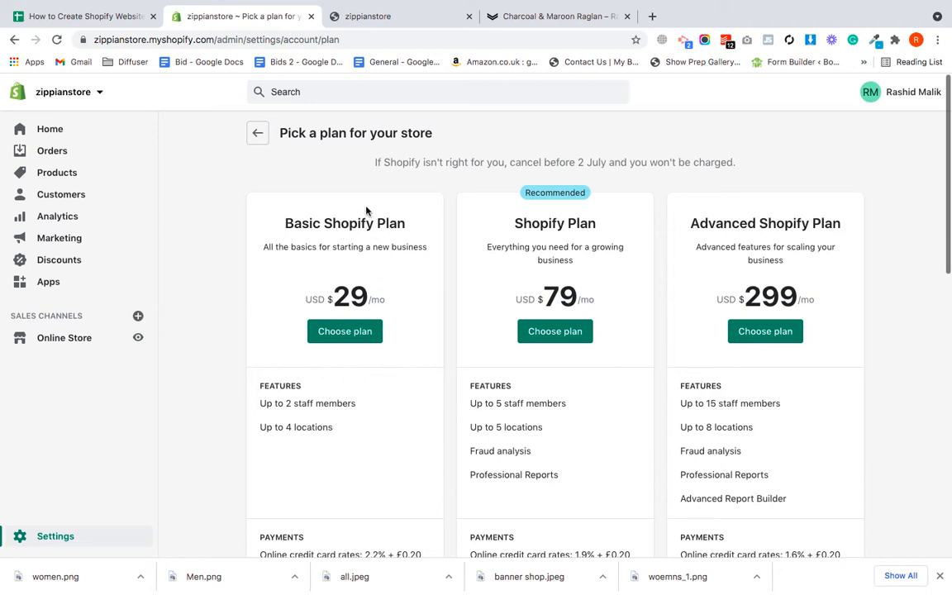
scroll(412, 365, down, 1)
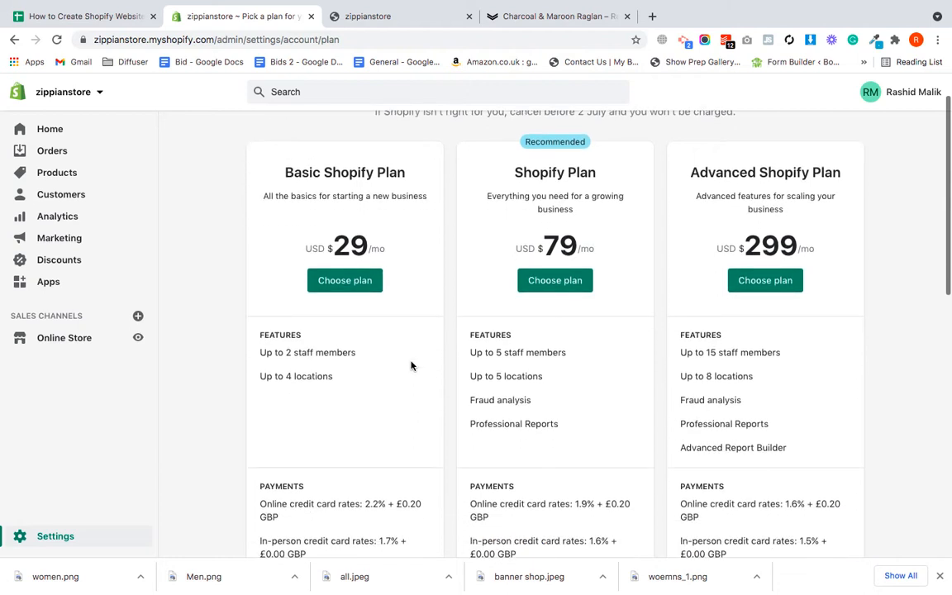
click(342, 282)
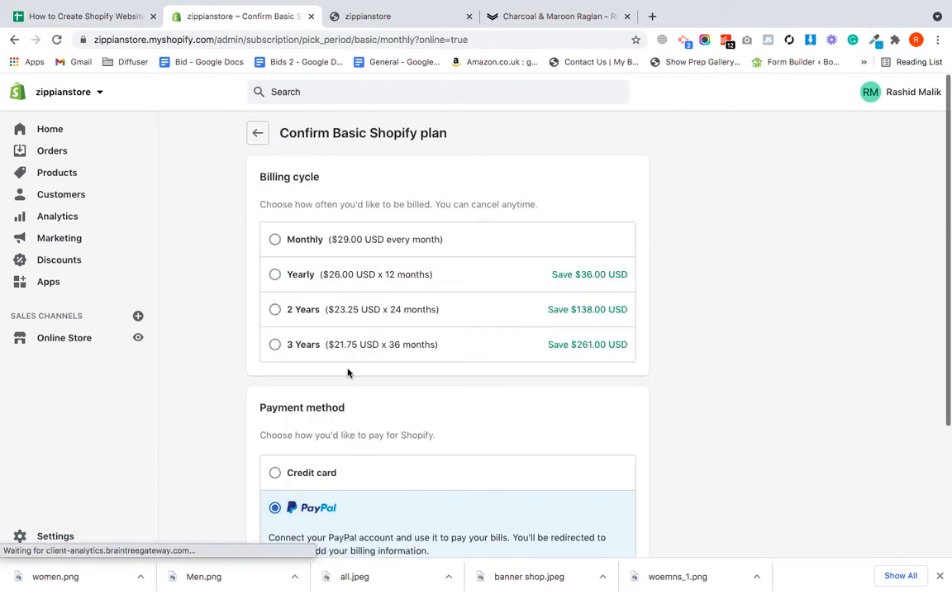
- Set the billing cycle to Monthly and add a credit card as the payment method
click(281, 241)
scroll(410, 383, down, 3)
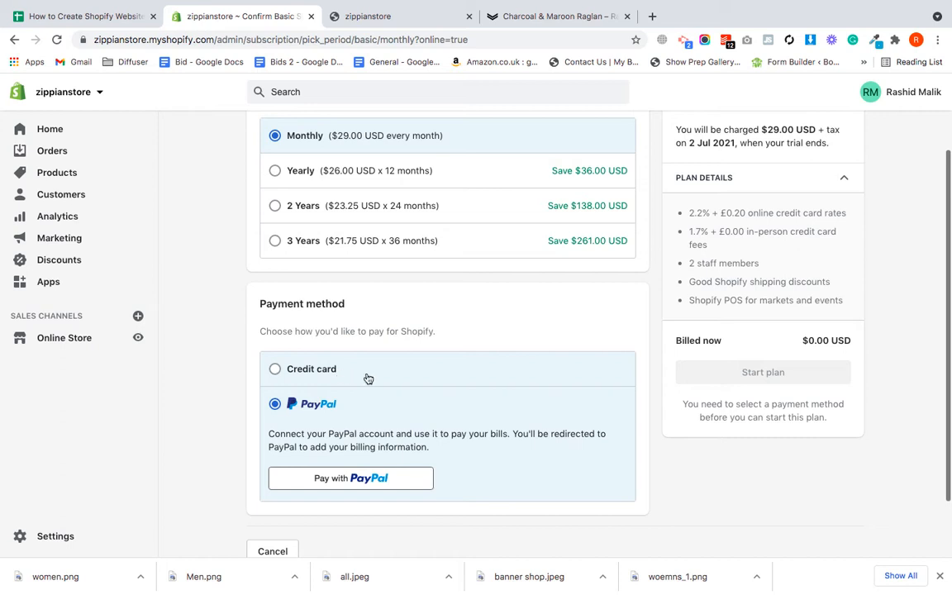
click(310, 371)
scroll(508, 423, down, 1)
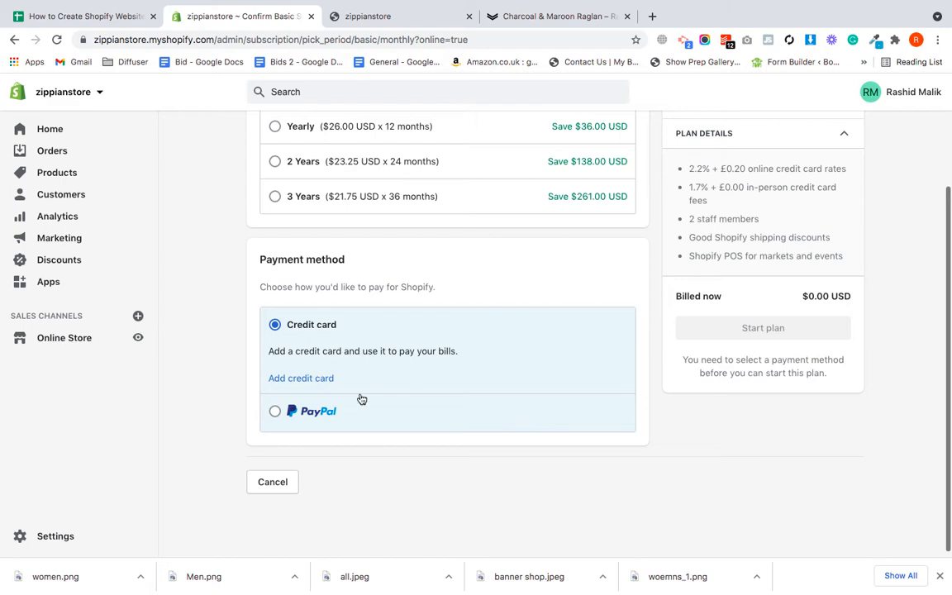
click(299, 380)
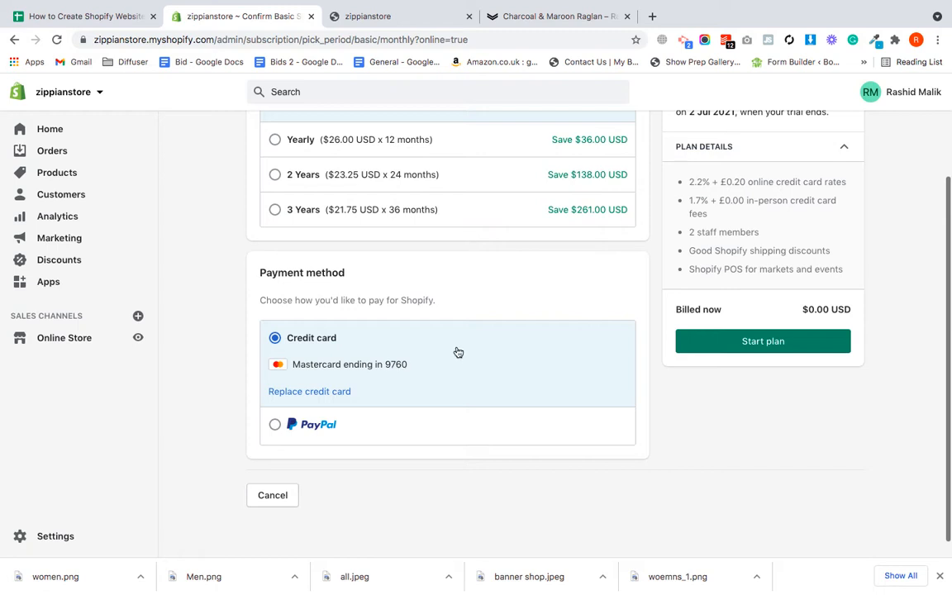
- Review the billing cycle and payment method, and start the Basic Shopify plan
scroll(458, 352, up, 3)
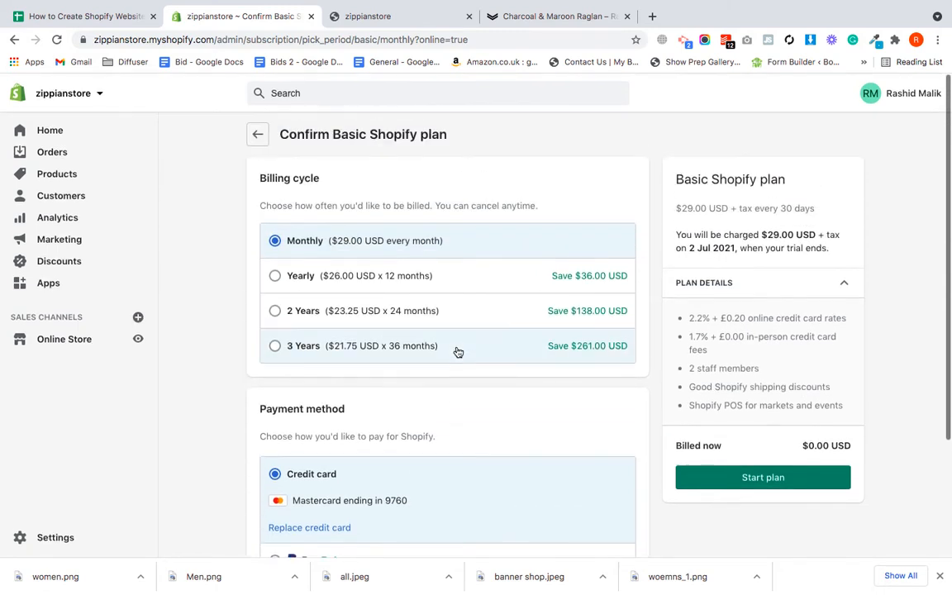
scroll(458, 352, down, 3)
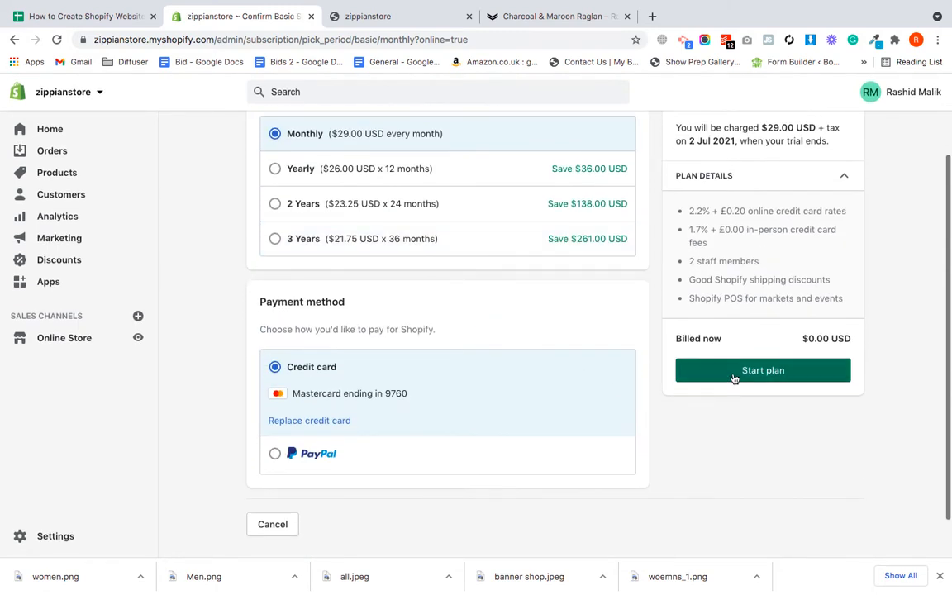
click(733, 373)
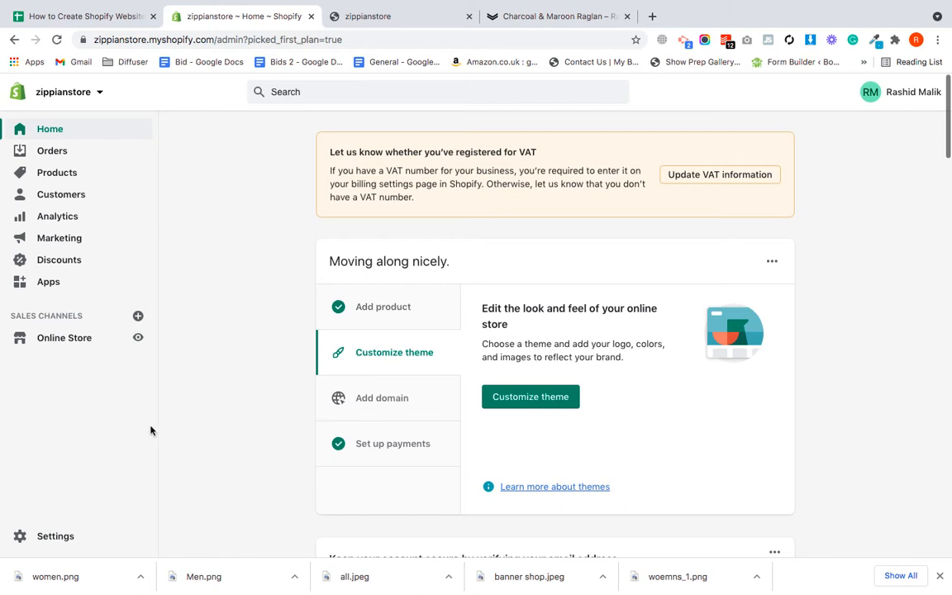
- Open the store's payment settings and look through the available payment providers
click(65, 540)
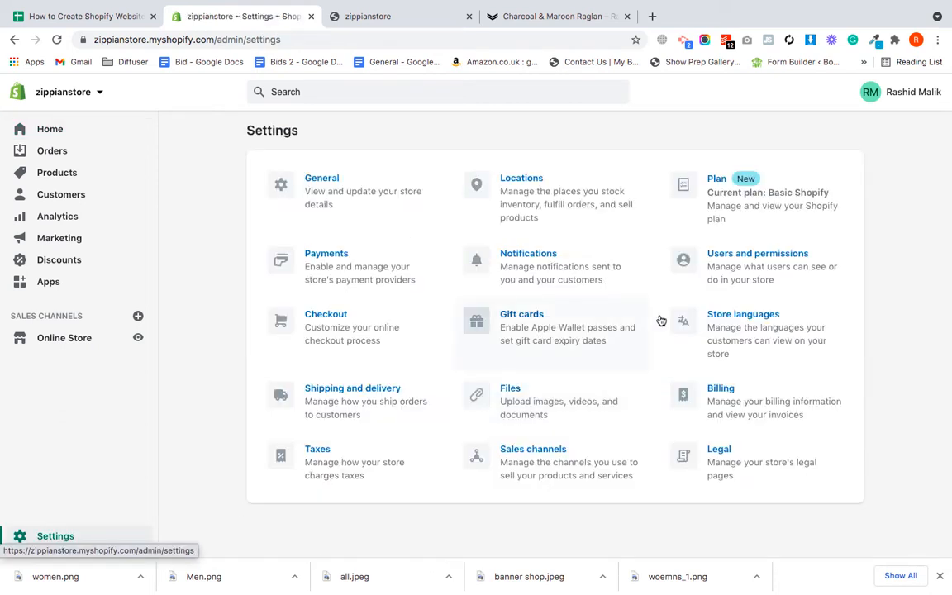
click(359, 271)
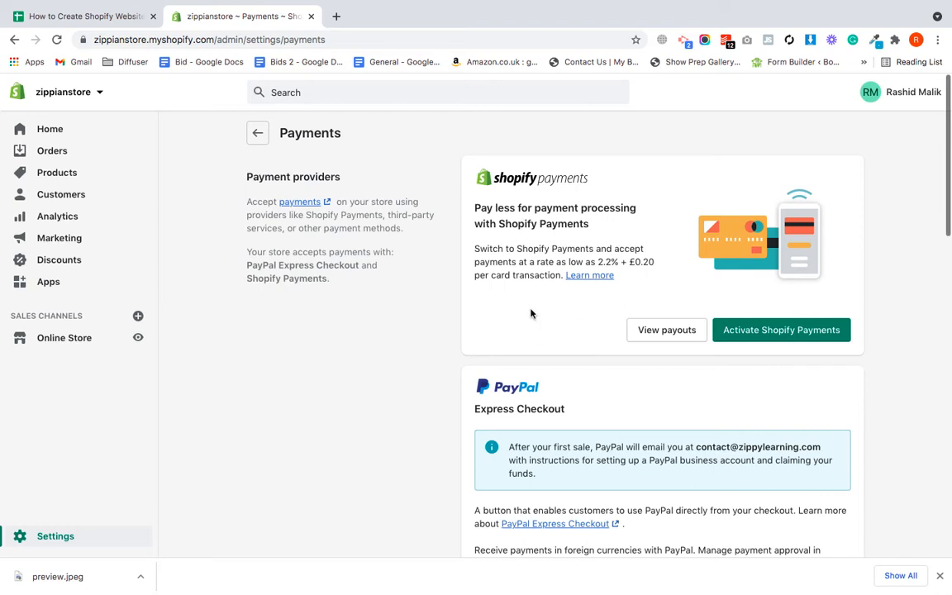
scroll(553, 376, down, 10)
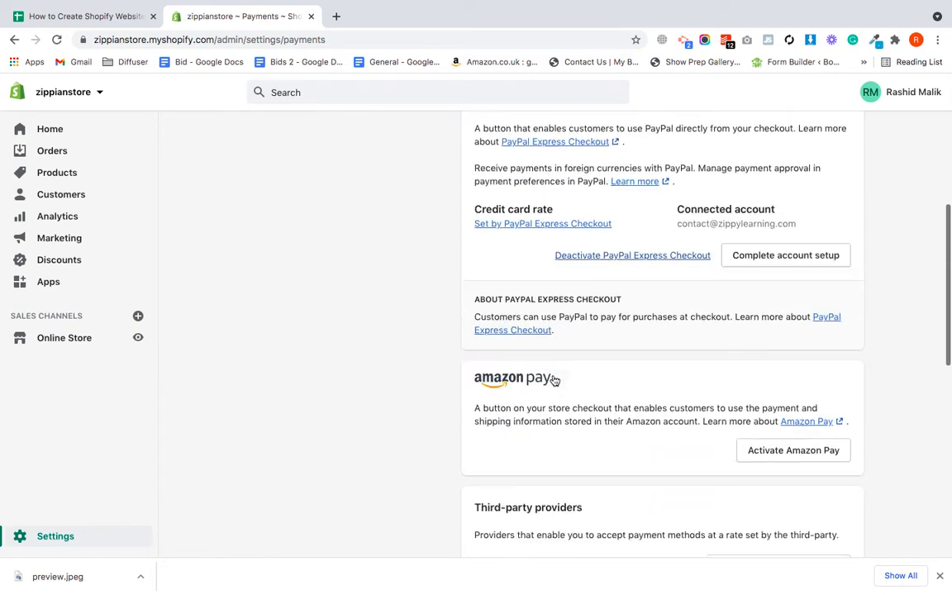
scroll(557, 378, down, 1)
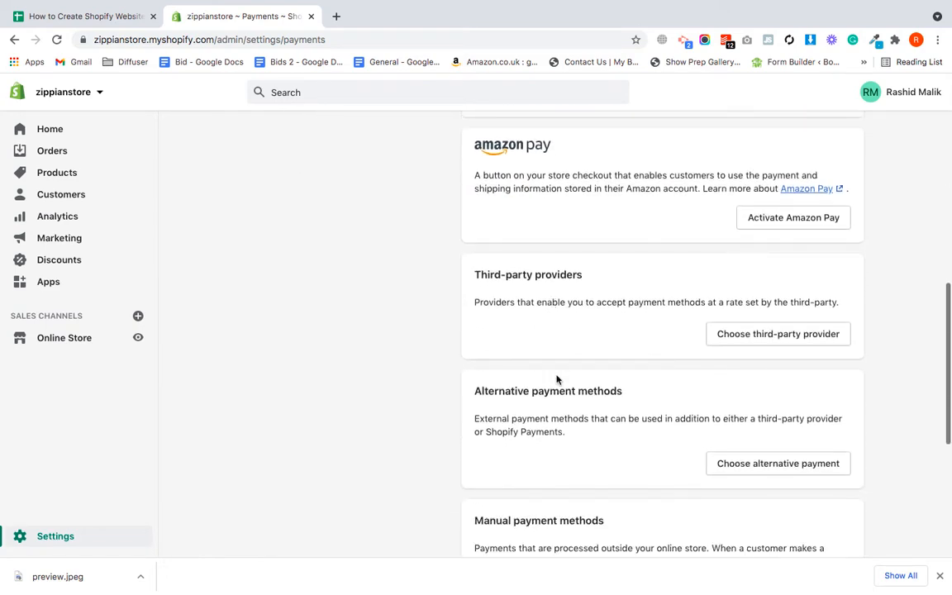
- Look over the list of third-party payment providers, return to the payment settings and activate Shopify Payments
click(778, 333)
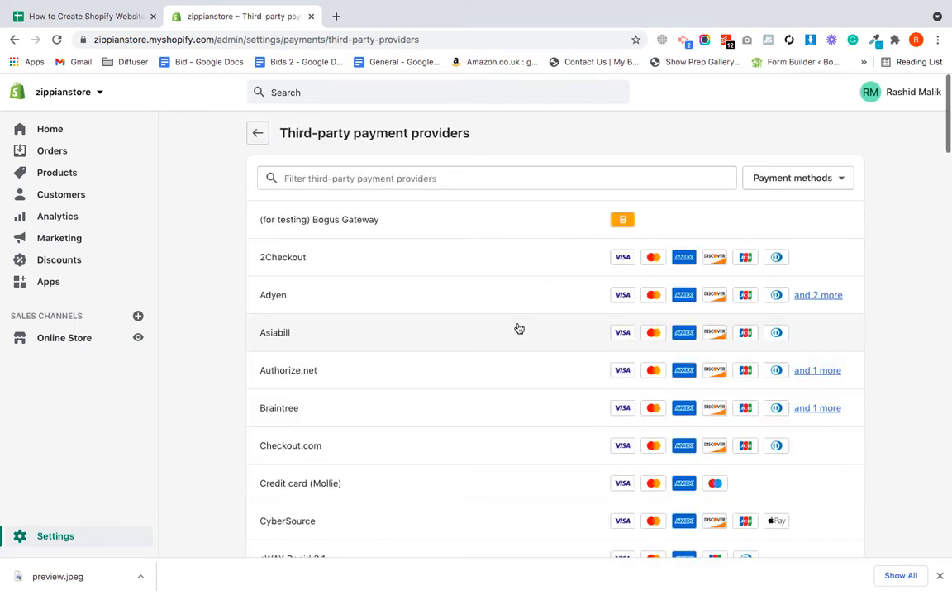
click(258, 133)
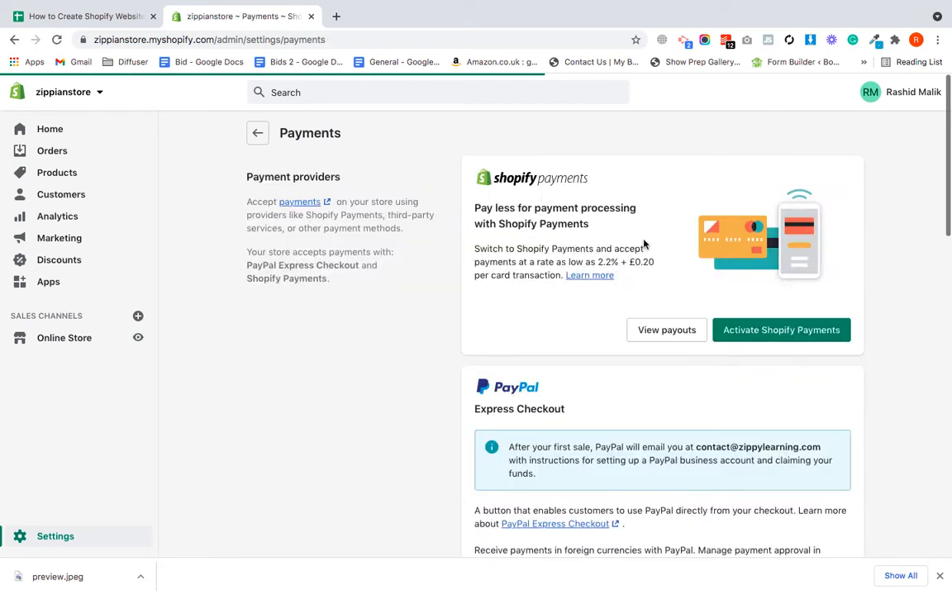
click(773, 331)
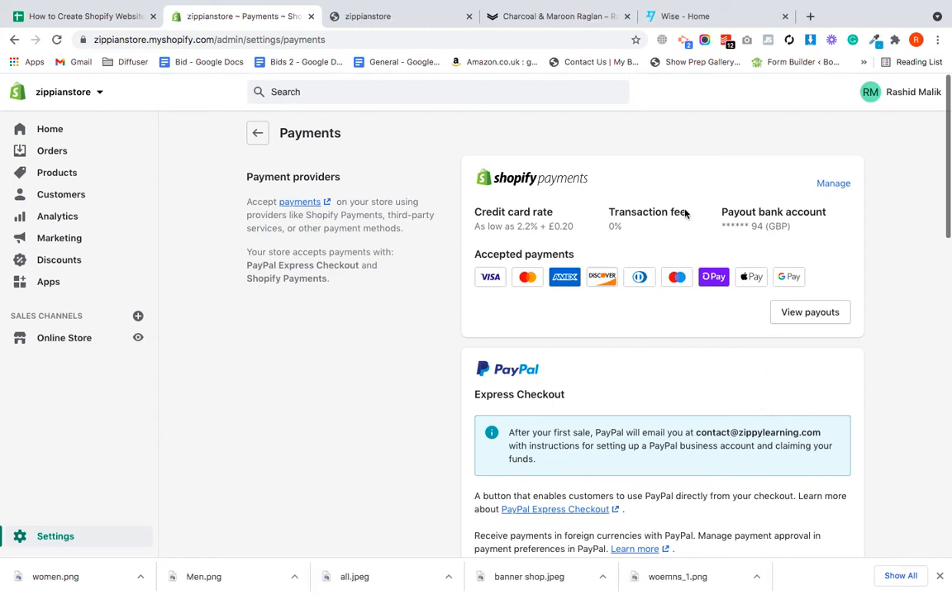
- Reload the storefront, open the American Vintage product from the catalog and add it to the cart
click(398, 18)
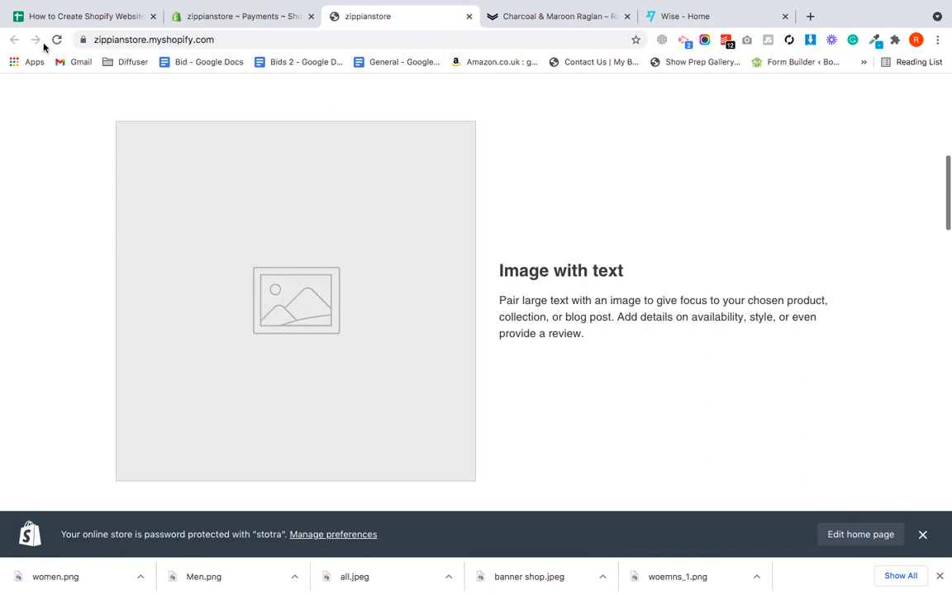
click(56, 40)
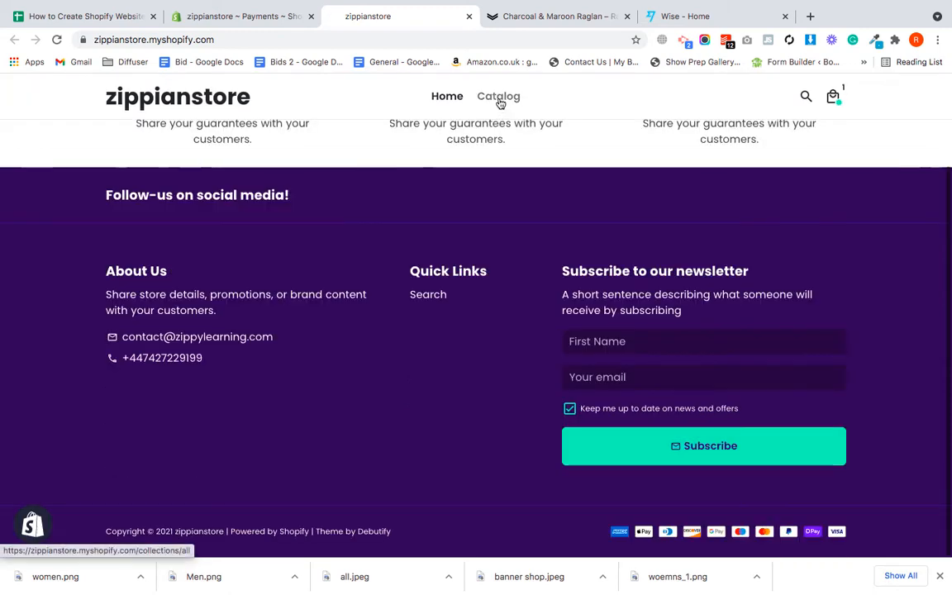
click(500, 100)
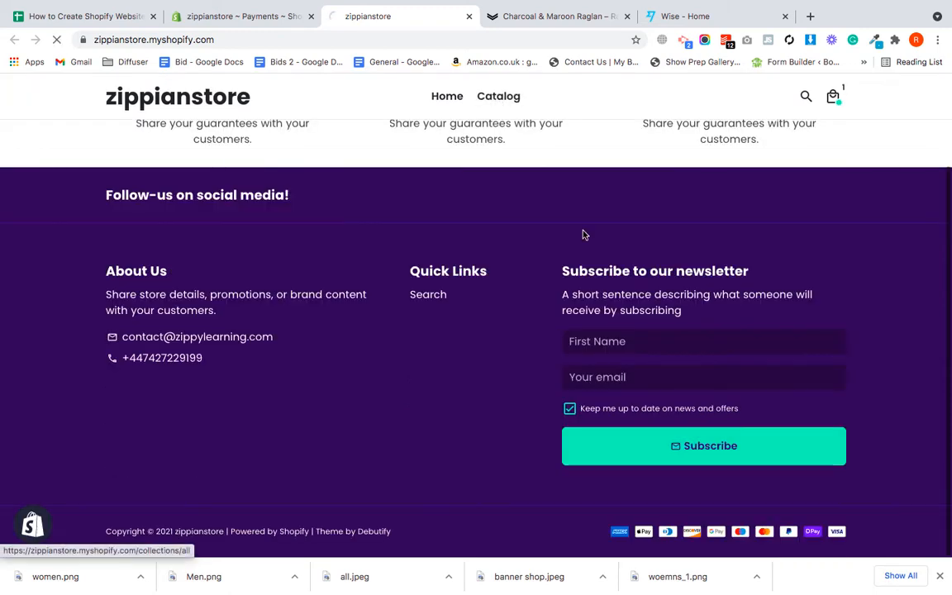
scroll(539, 320, down, 3)
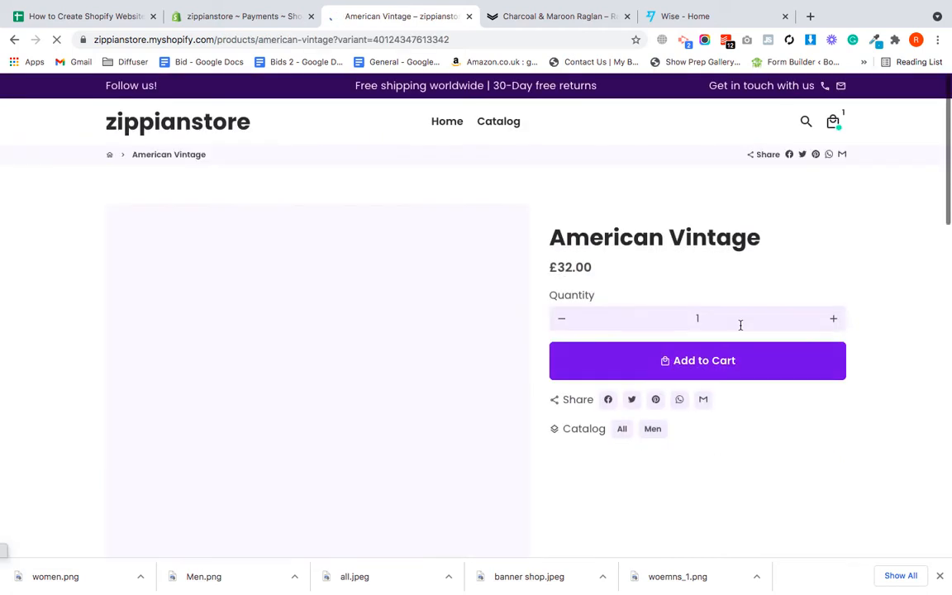
click(688, 364)
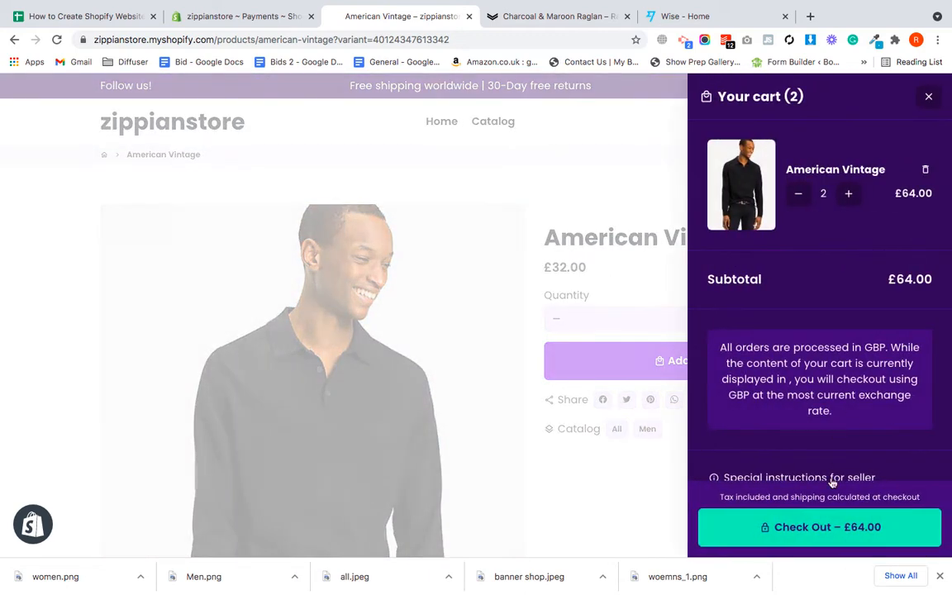
- Proceed to checkout and examine the express payment options and the contact and shipping form
click(818, 530)
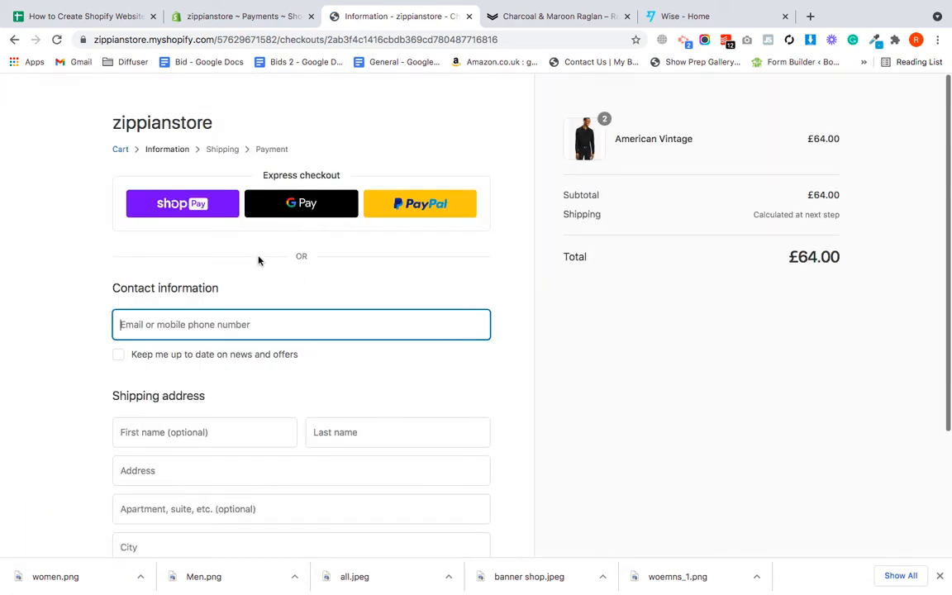
scroll(232, 352, down, 2)
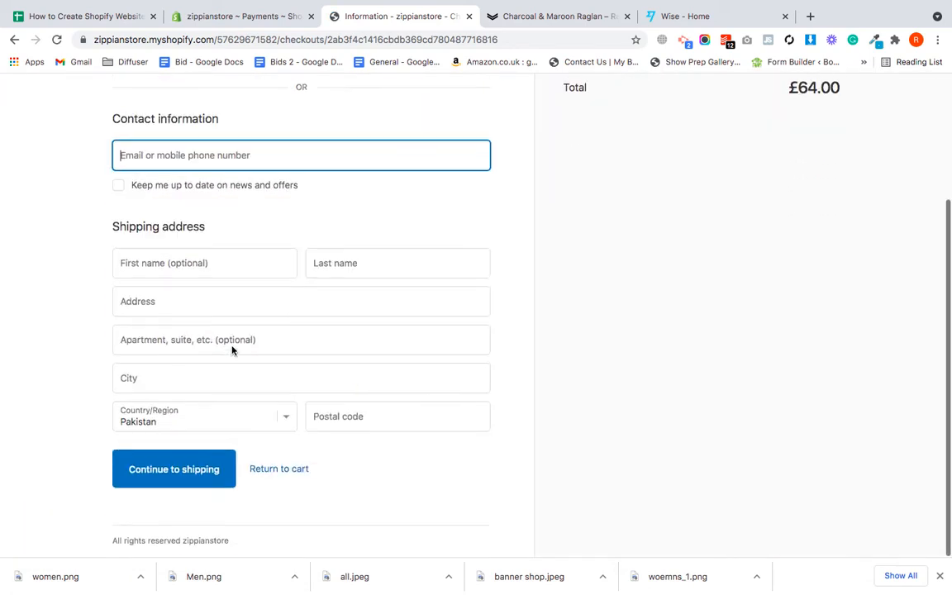
scroll(215, 351, up, 2)
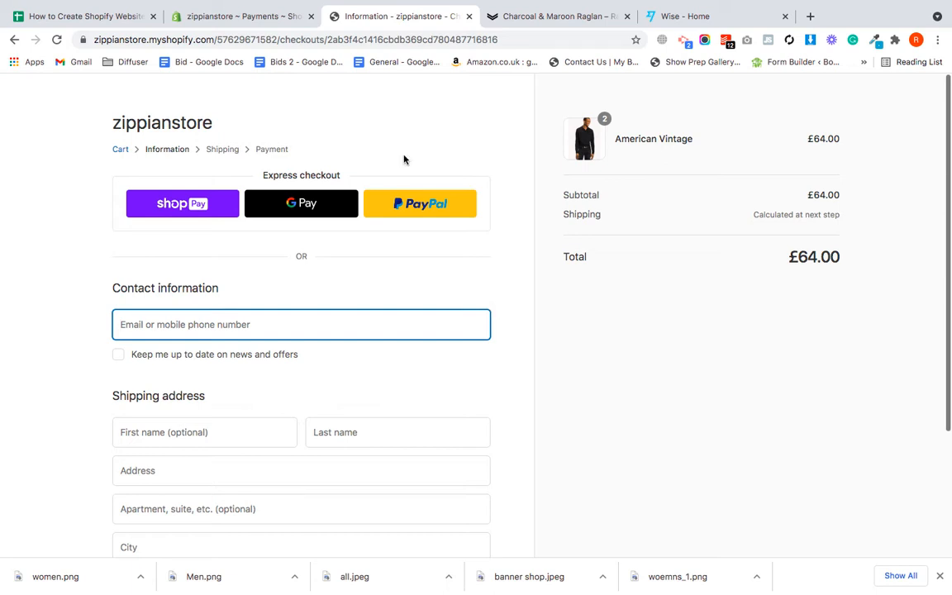
- Check the remaining tasks in the Google Sheets checklist and return to the Shopify admin
click(211, 20)
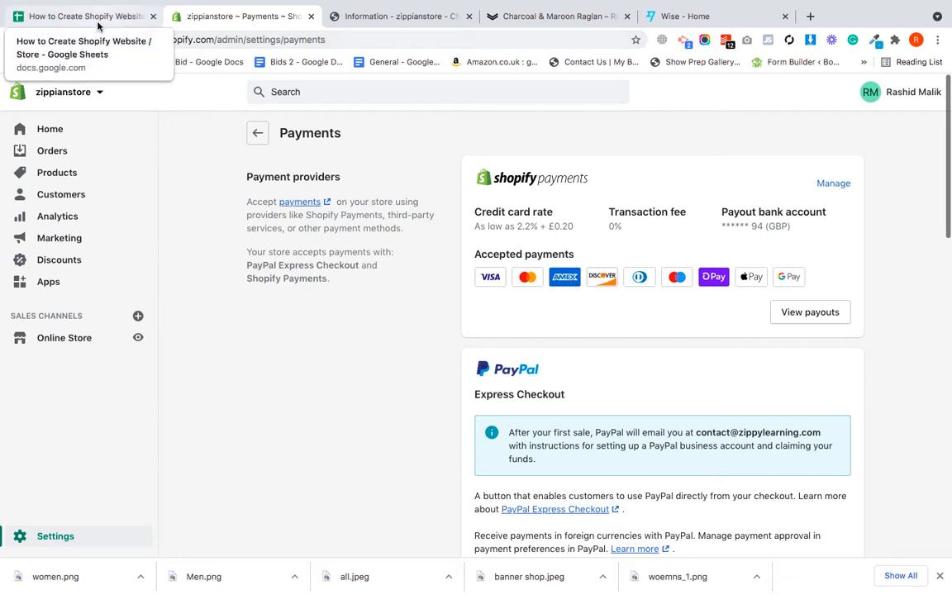
click(98, 18)
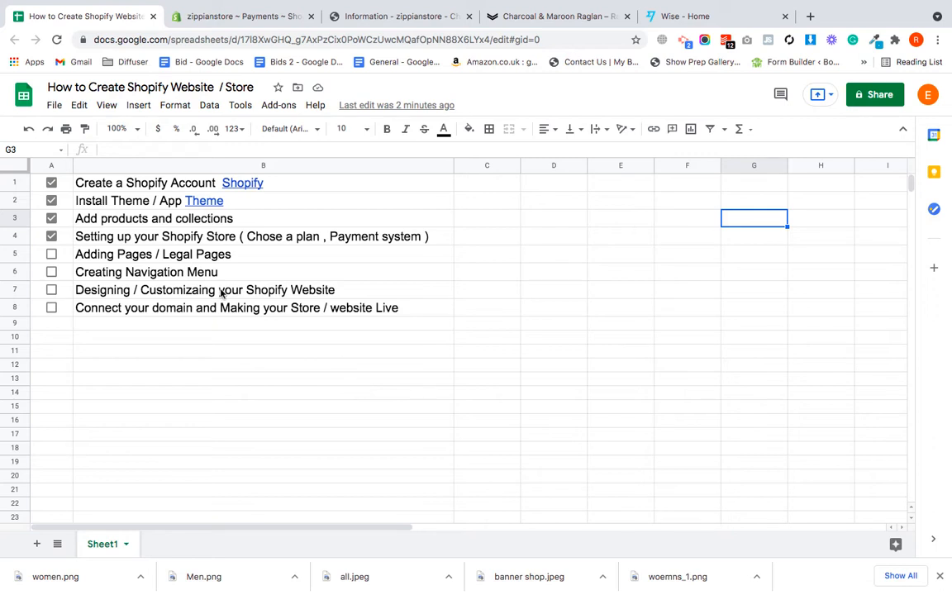
click(221, 19)
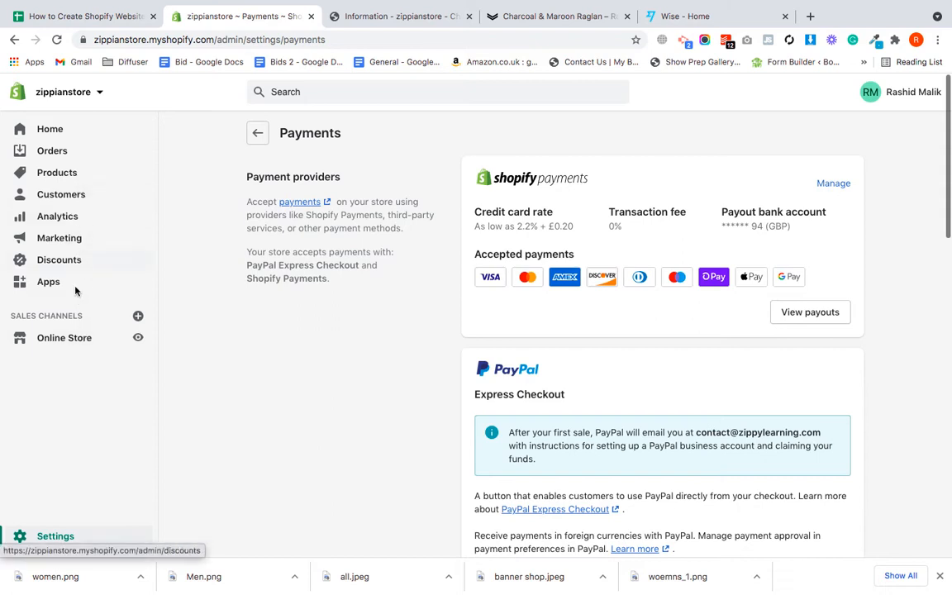
- Create an online store page titled "About Us", paste the lorem ipsum placeholder text as its content and save it
click(70, 337)
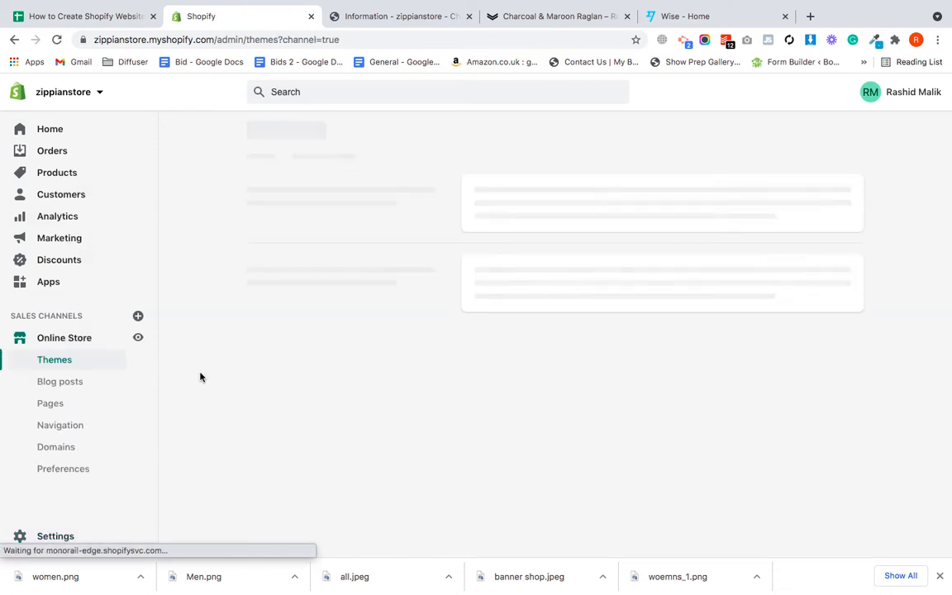
click(66, 404)
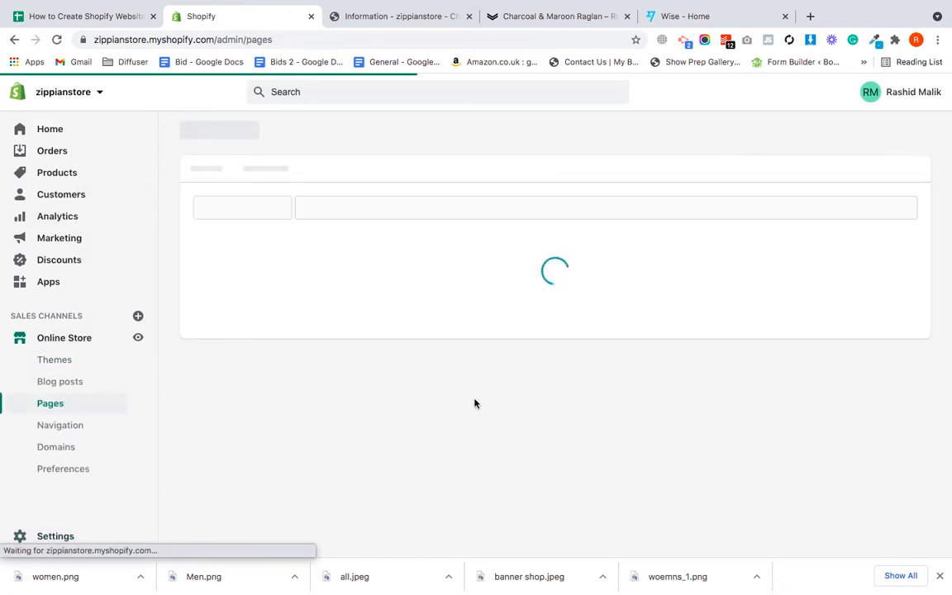
click(824, 141)
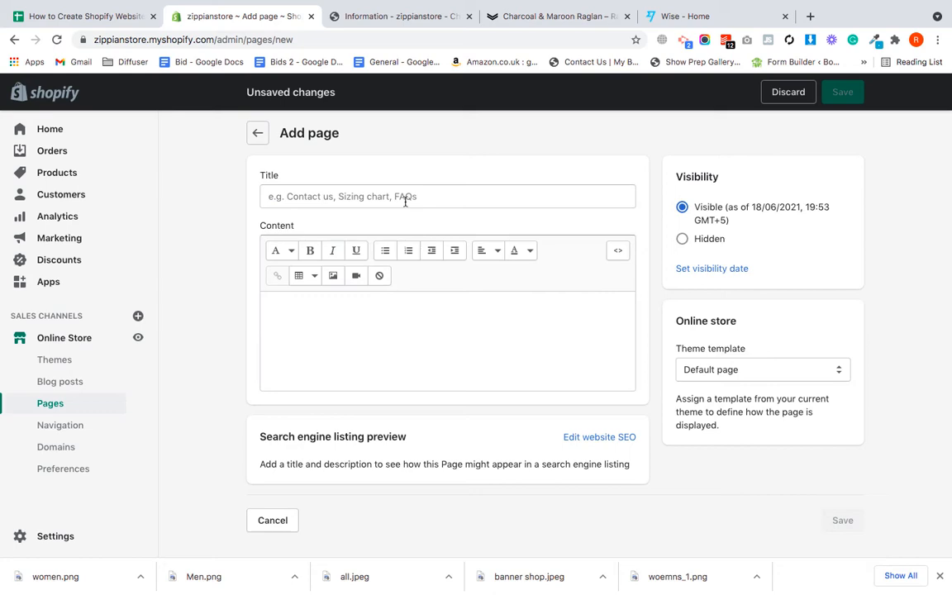
text(About Us)
click(364, 335)
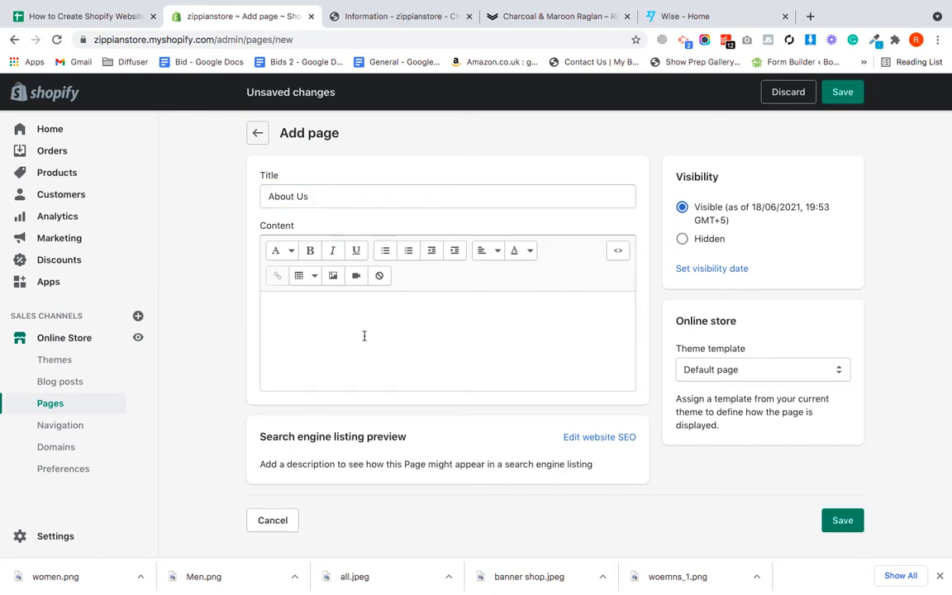
key(super+v)
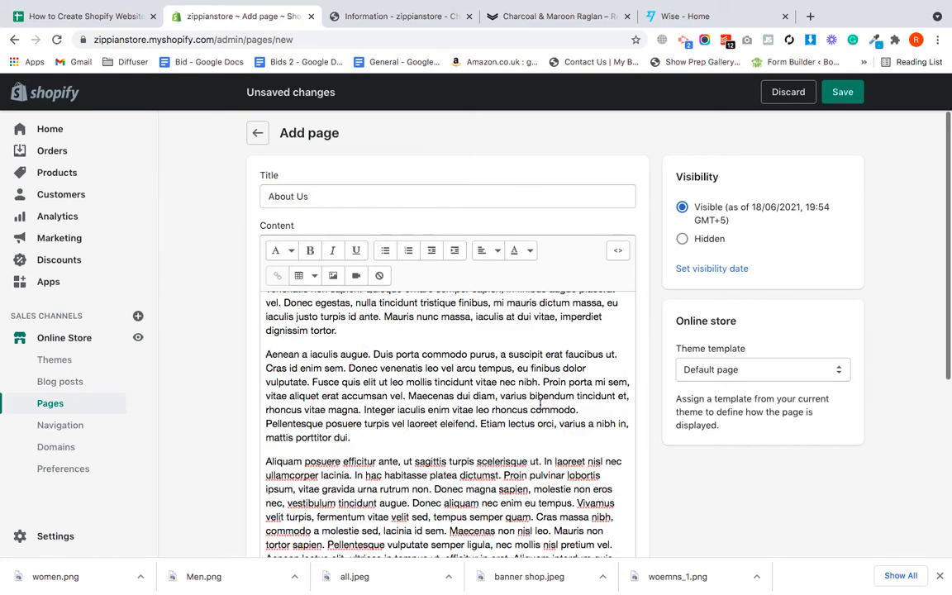
scroll(404, 421, down, 10)
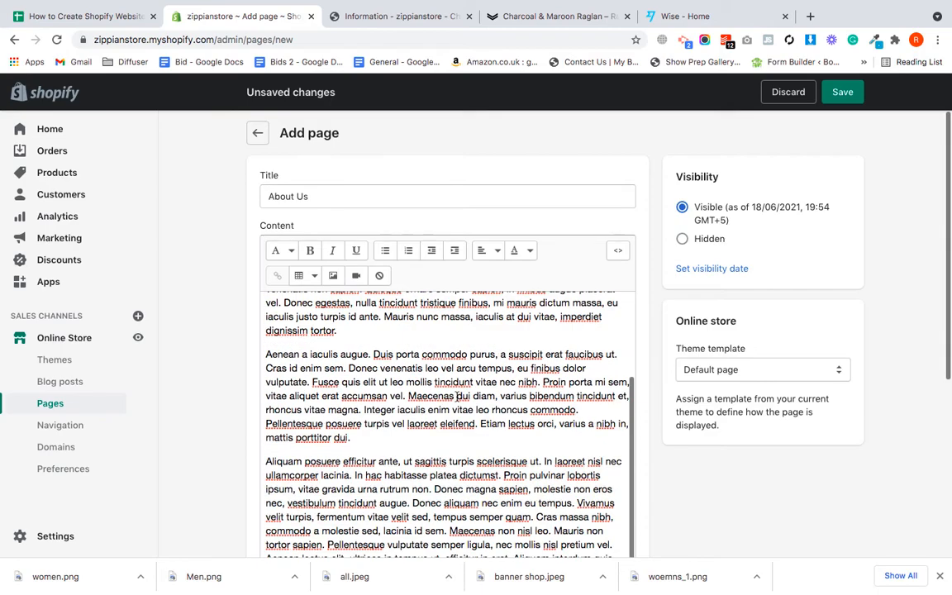
scroll(456, 399, up, 8)
click(839, 94)
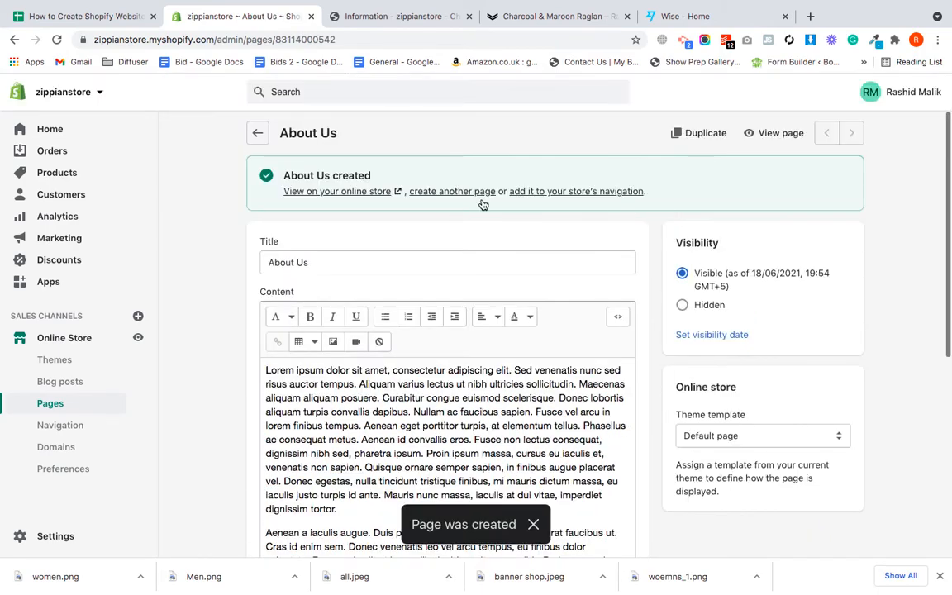
- Create another page titled "Contact us", assign it the contact theme template and save it
click(446, 191)
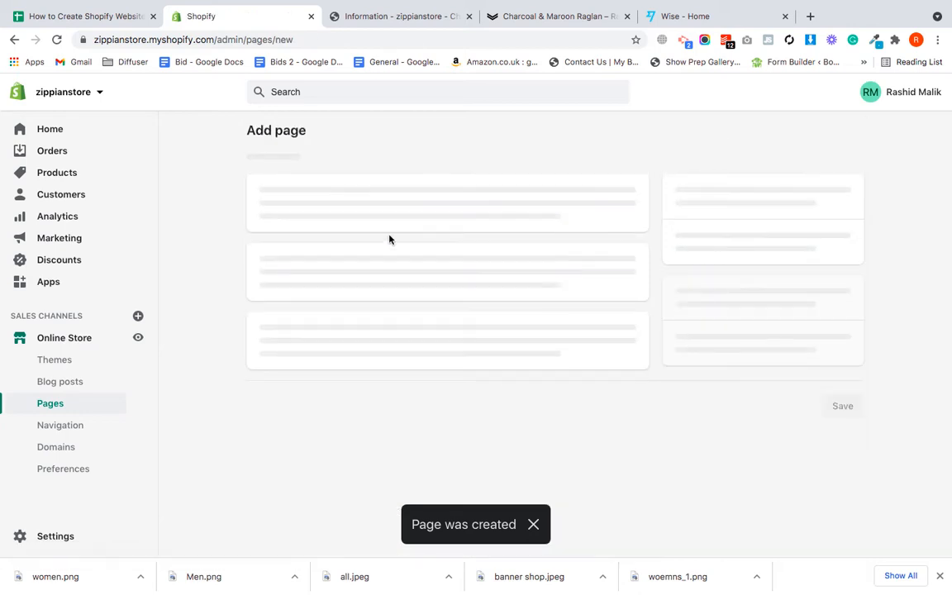
click(366, 196)
text(Contact us)
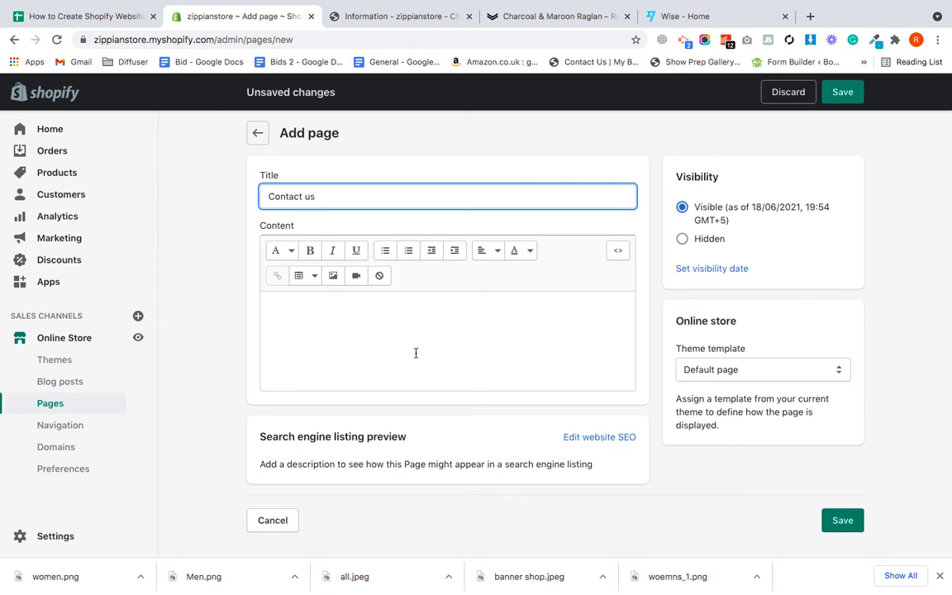
click(712, 371)
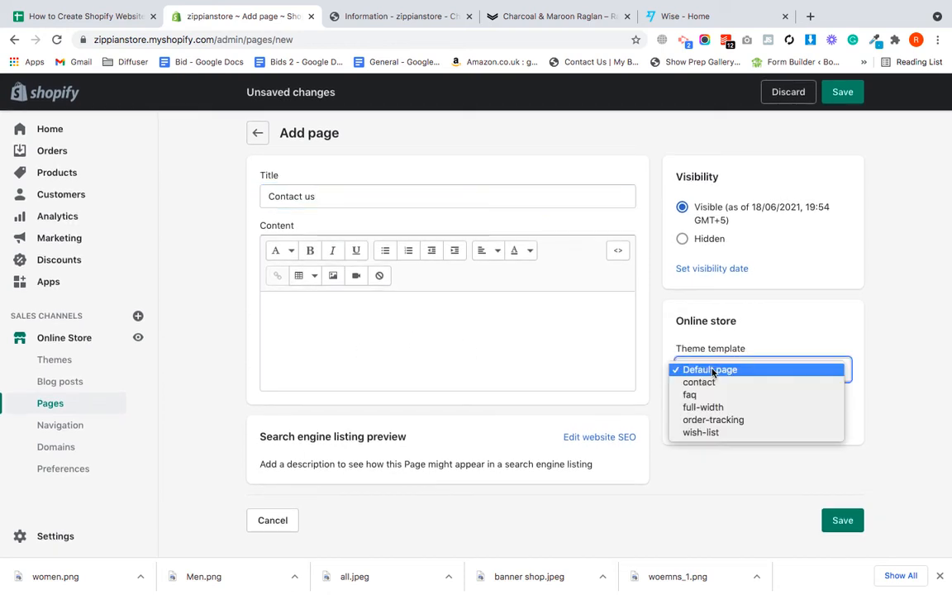
click(704, 383)
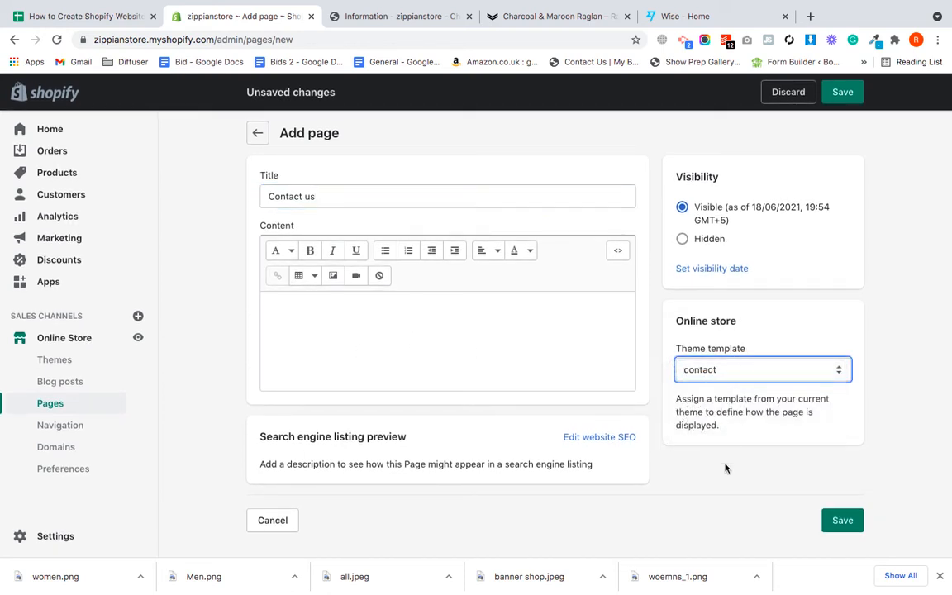
click(832, 517)
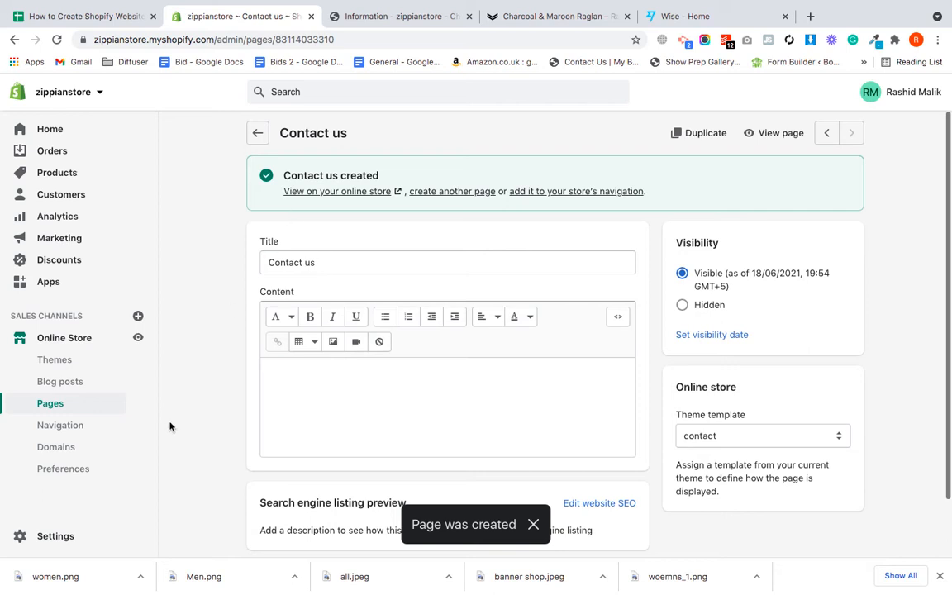
- Open the store's legal settings and create the refund policy from the template
scroll(170, 425, down, 2)
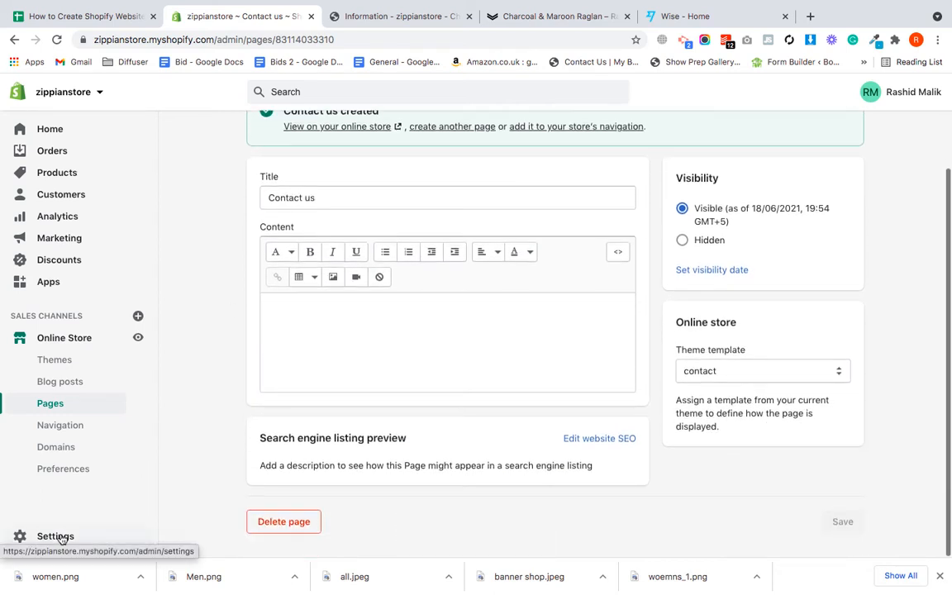
click(58, 536)
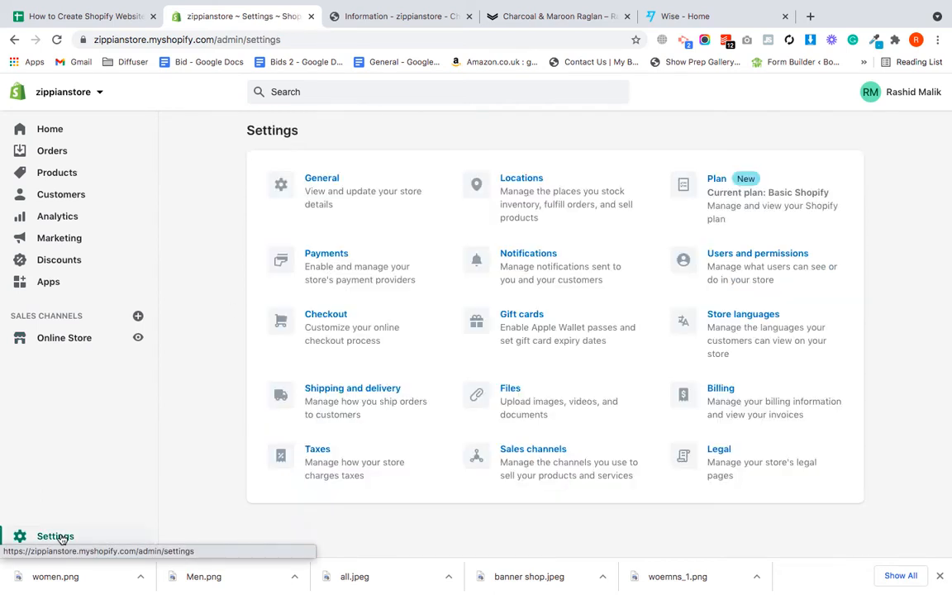
click(730, 483)
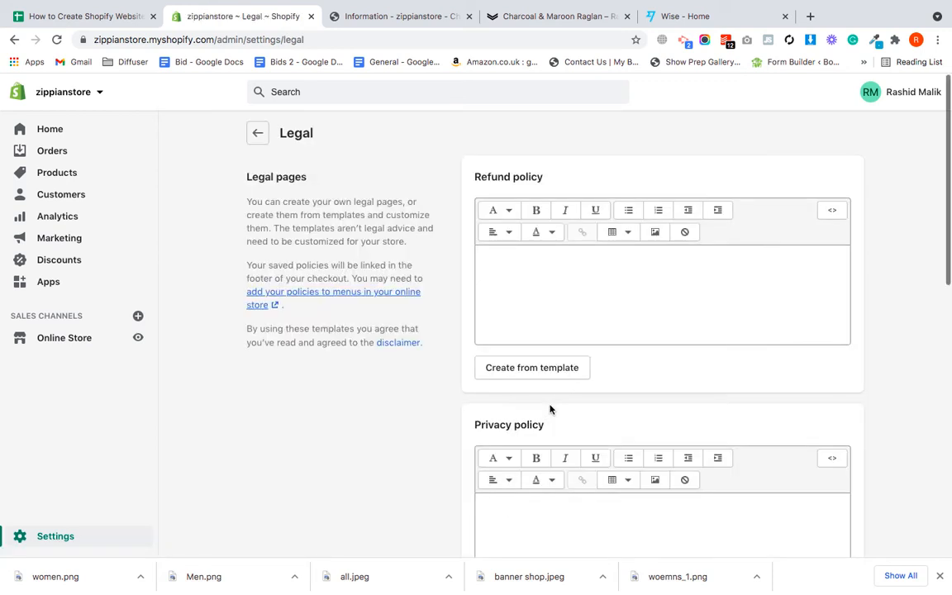
click(508, 371)
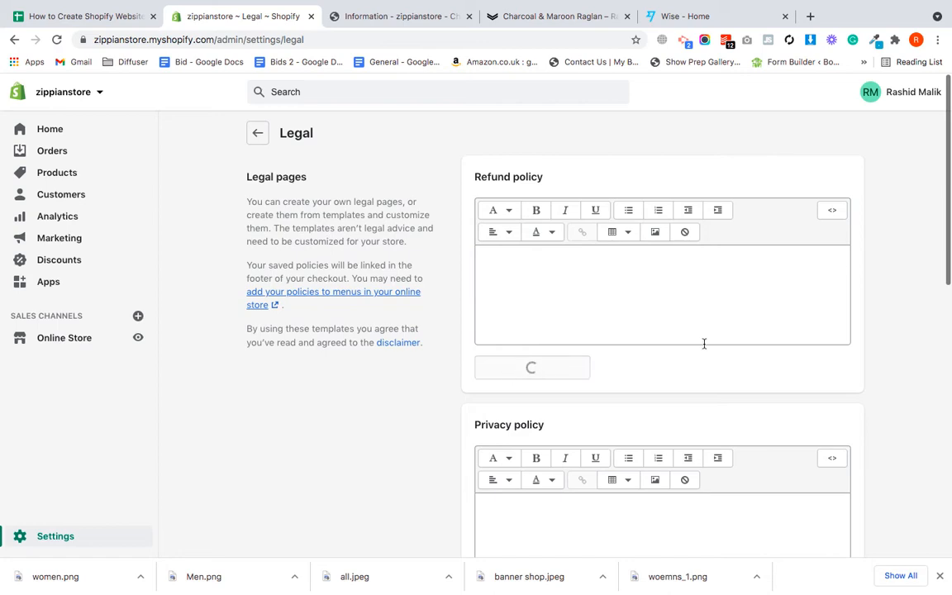
- Create the privacy policy from the template and look through the refund and privacy policy texts
scroll(681, 408, down, 10)
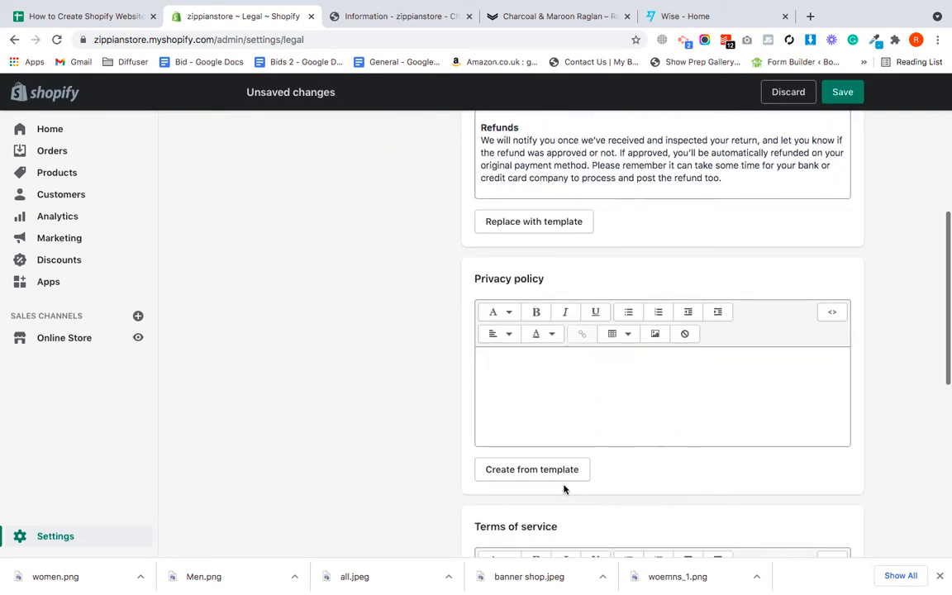
click(518, 468)
scroll(758, 394, up, 3)
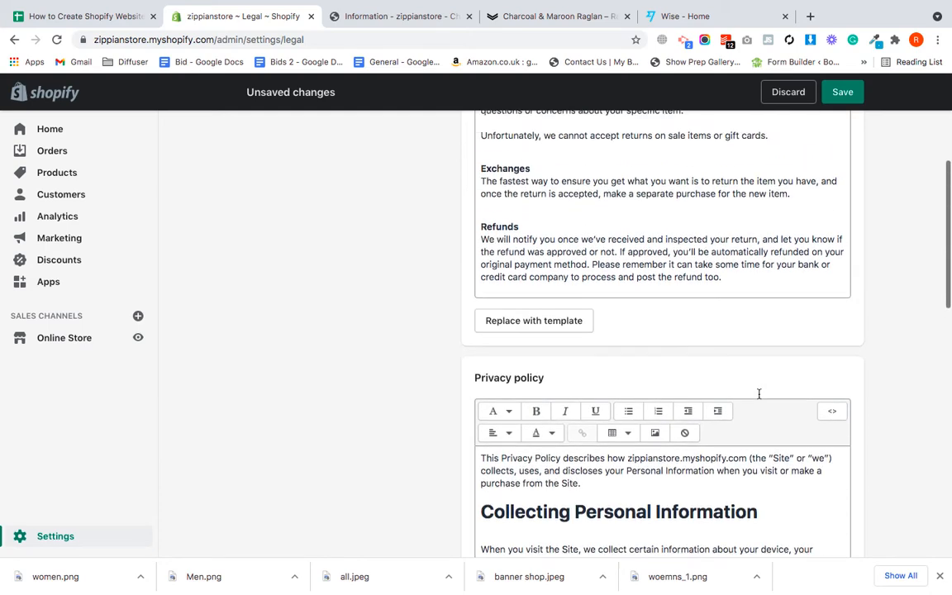
scroll(758, 394, up, 3)
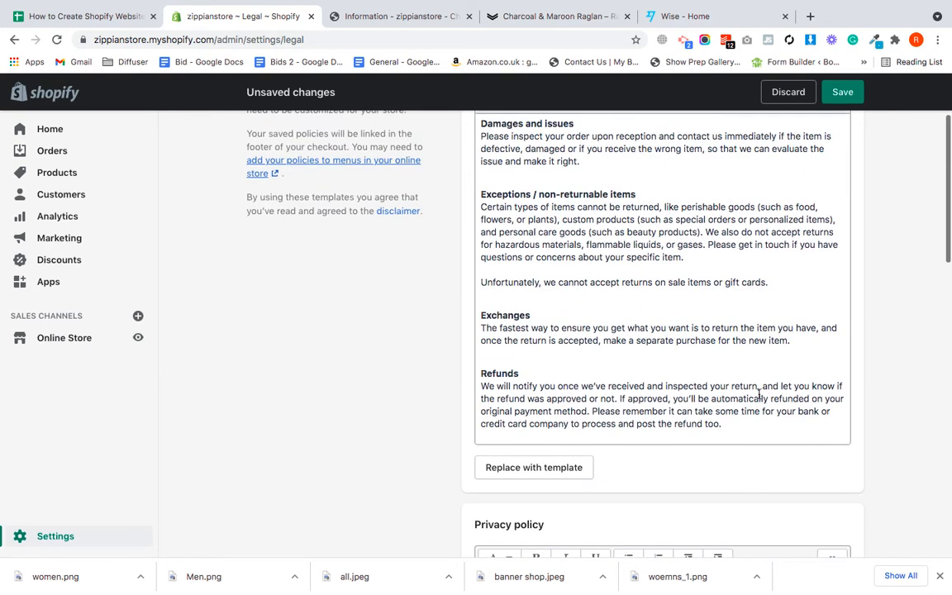
scroll(758, 394, down, 10)
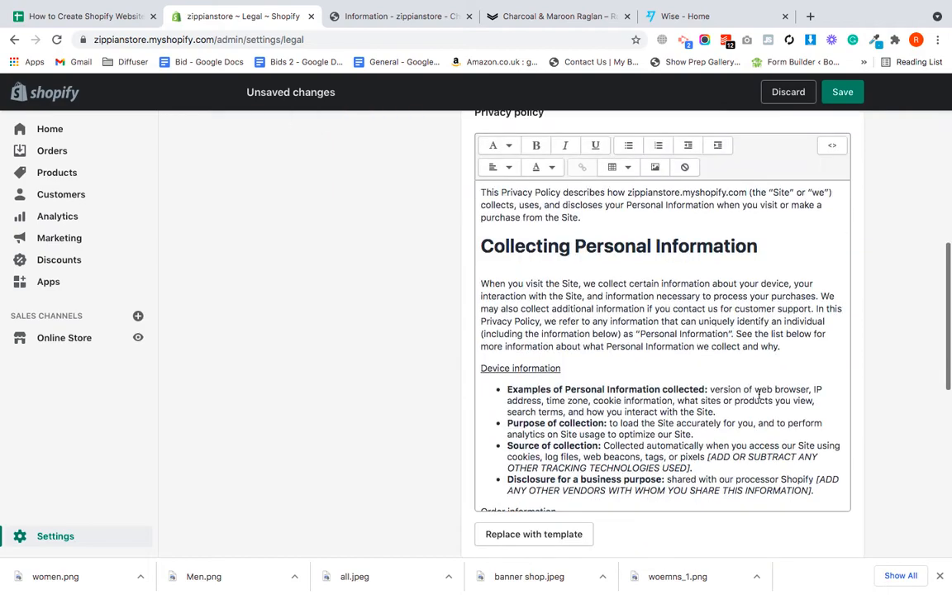
scroll(759, 394, down, 10)
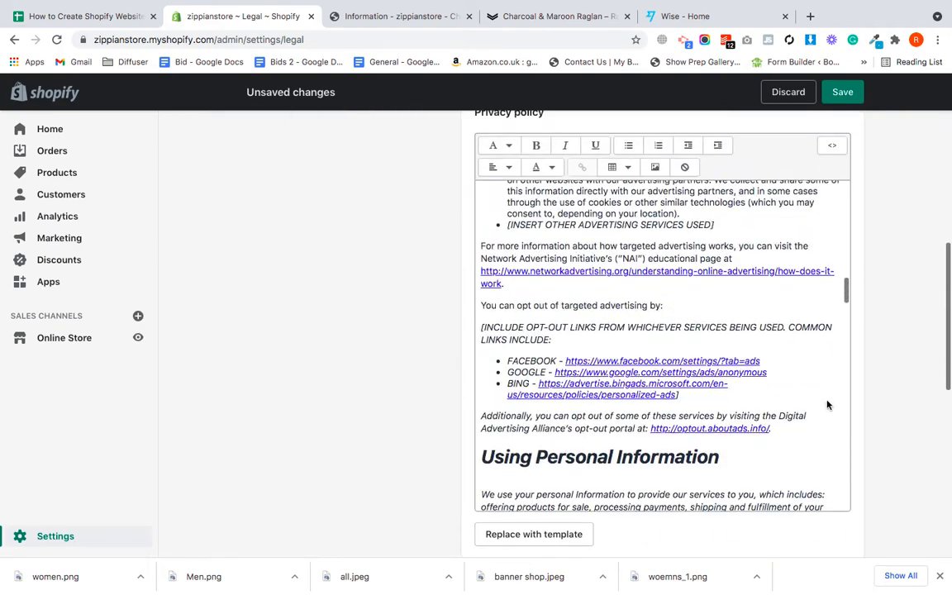
- Create the terms of service from the template in the legal settings
scroll(916, 374, down, 5)
scroll(915, 374, down, 1)
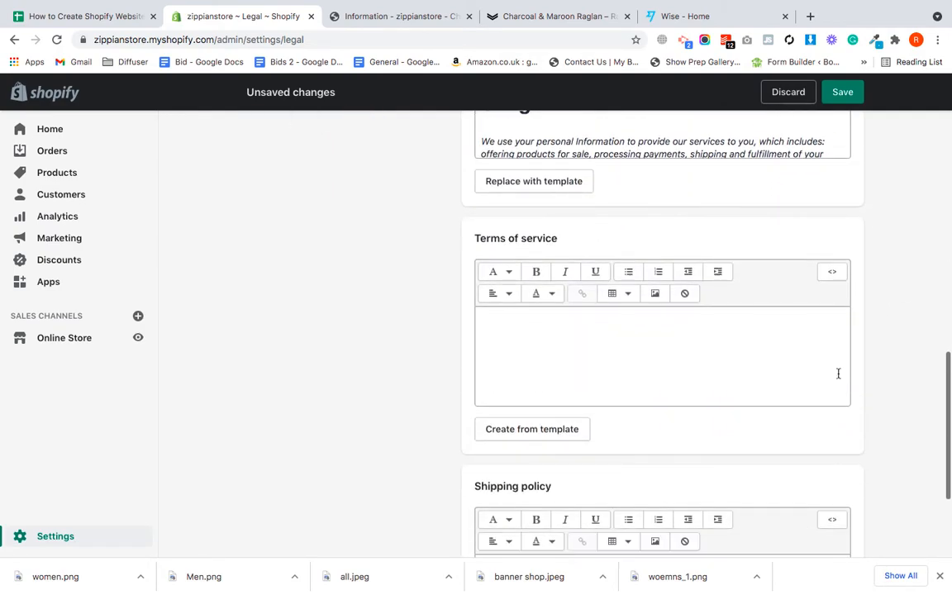
click(522, 431)
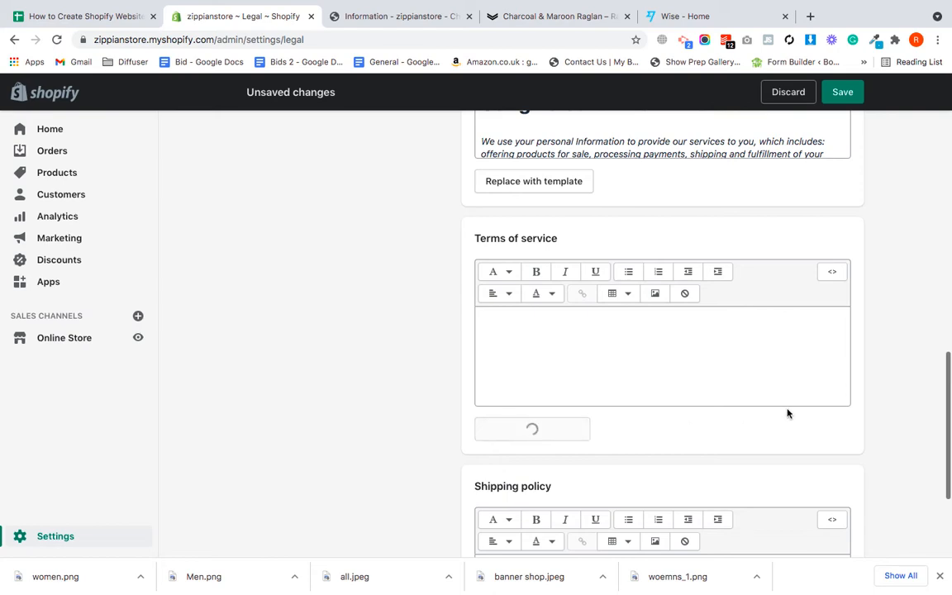
- Paste the lorem ipsum placeholder text as the shipping policy and save the legal settings
scroll(786, 409, down, 1)
scroll(786, 409, down, 4)
scroll(915, 416, down, 5)
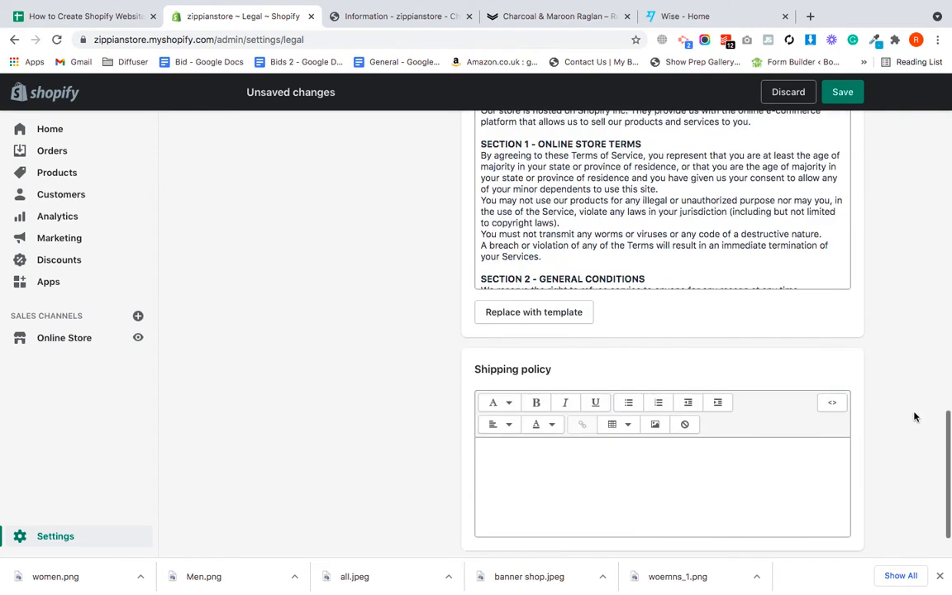
click(605, 408)
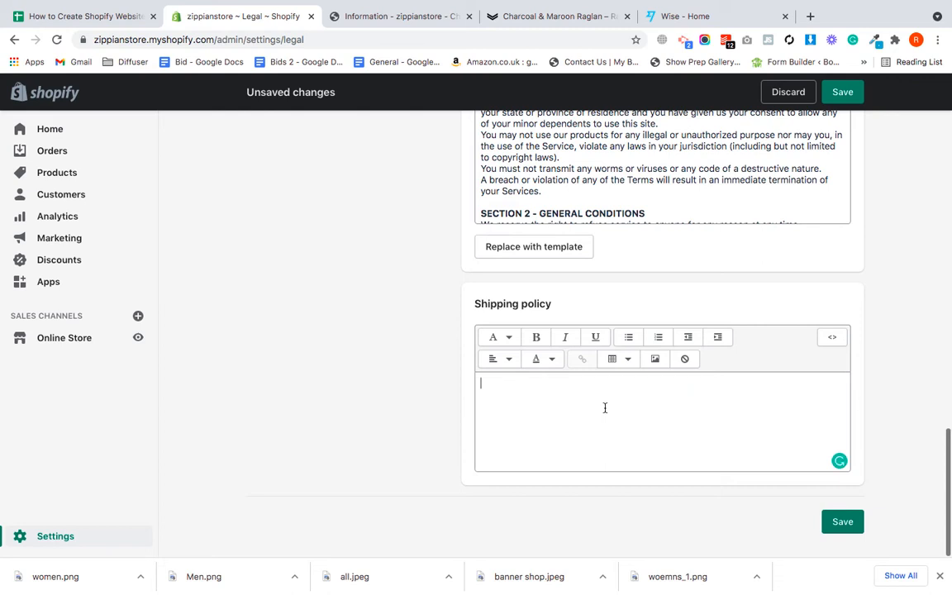
key(ctrl+v)
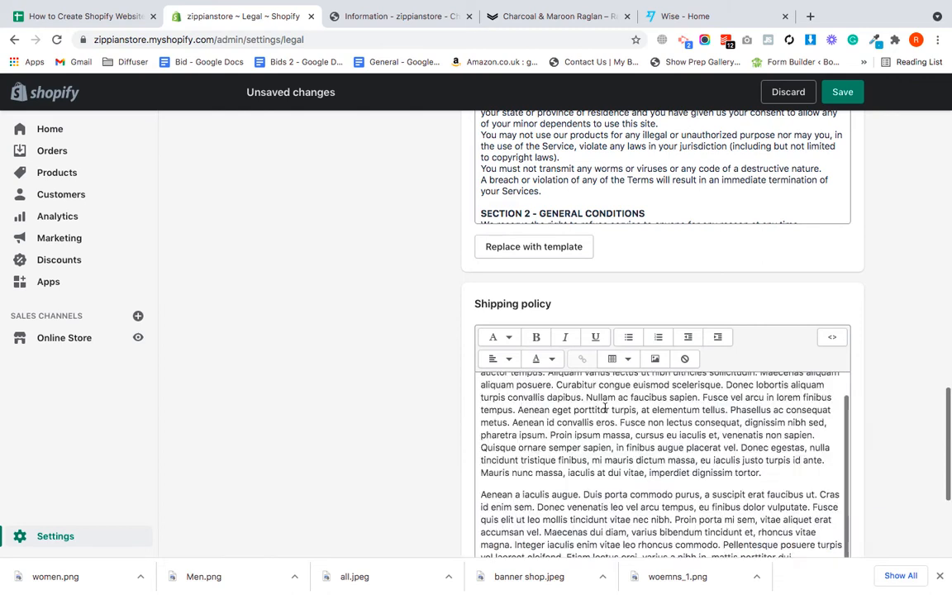
click(843, 98)
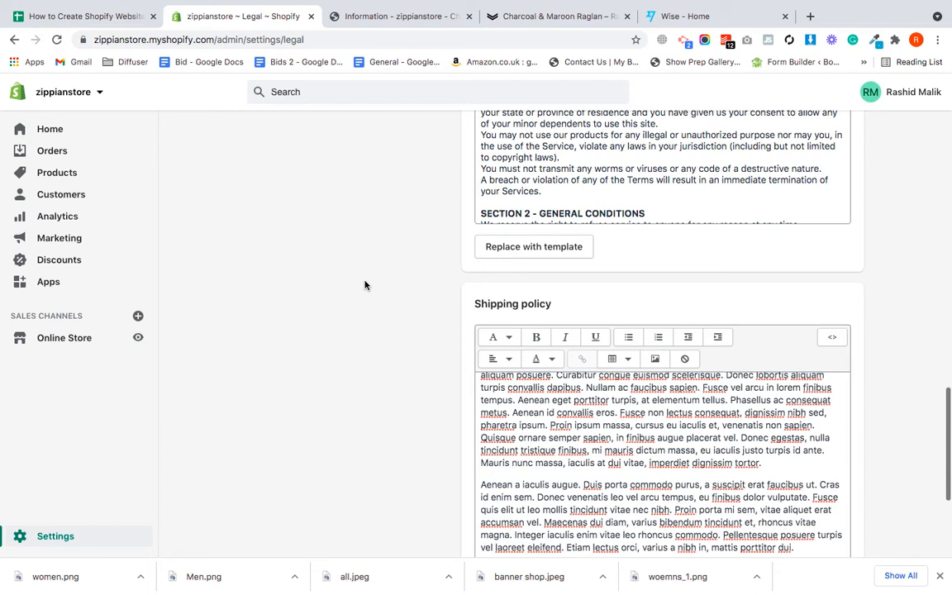
- Switch to the Google Sheets checklist, tick off "Adding Pages / Legal Pages" and return to the Shopify admin
click(82, 18)
click(50, 256)
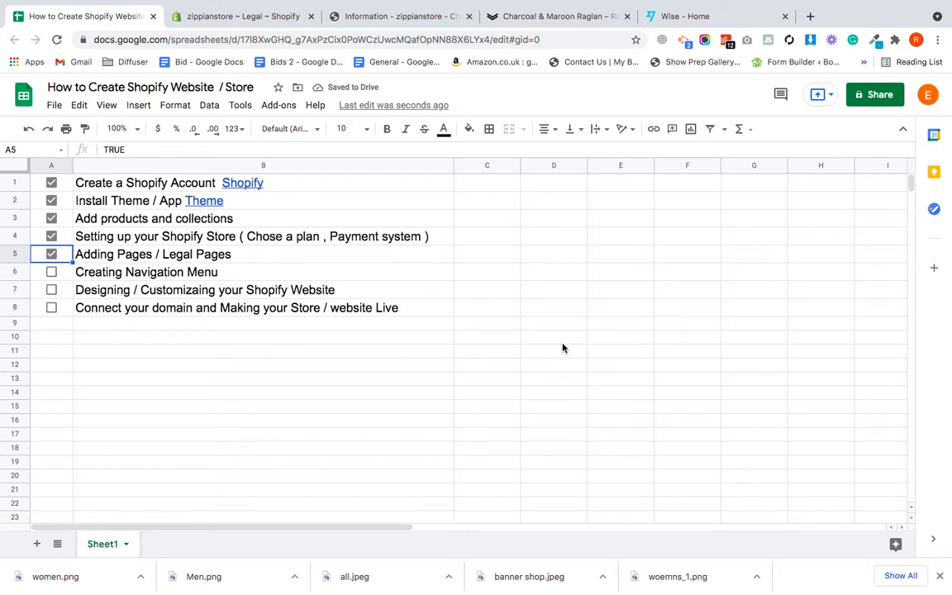
click(252, 18)
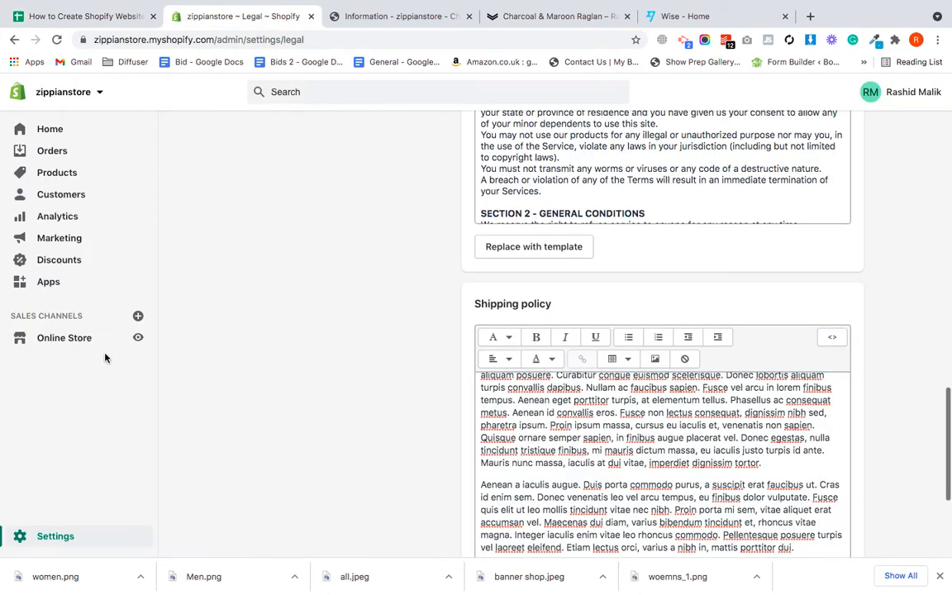
- Open the online store's Main menu for editing and rename its Catalog item to "Shop"
click(85, 338)
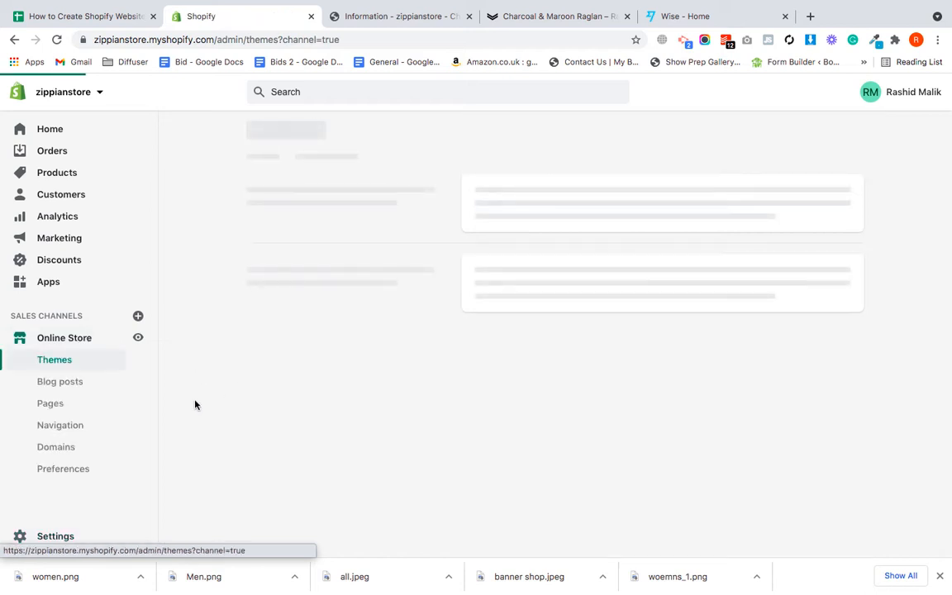
click(77, 432)
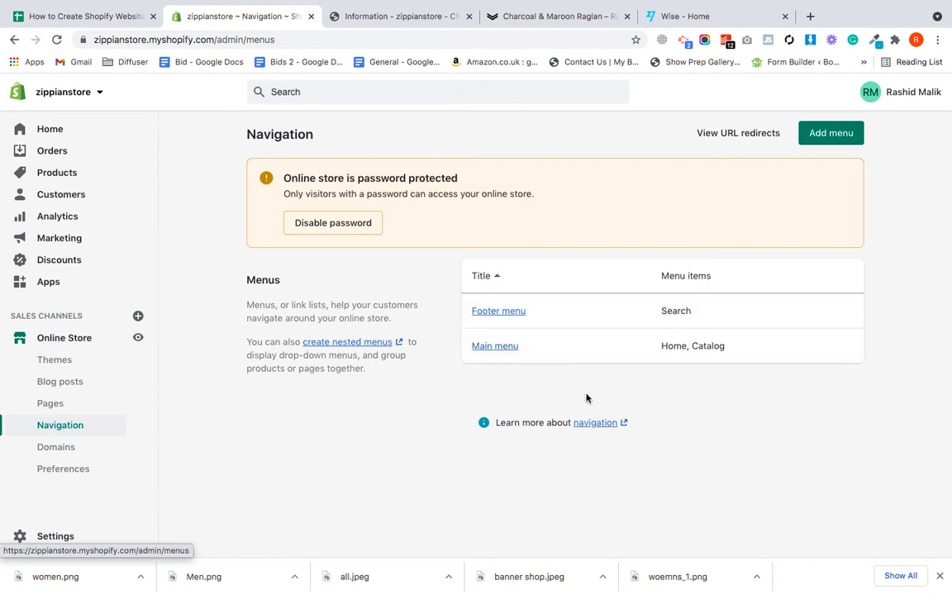
click(492, 348)
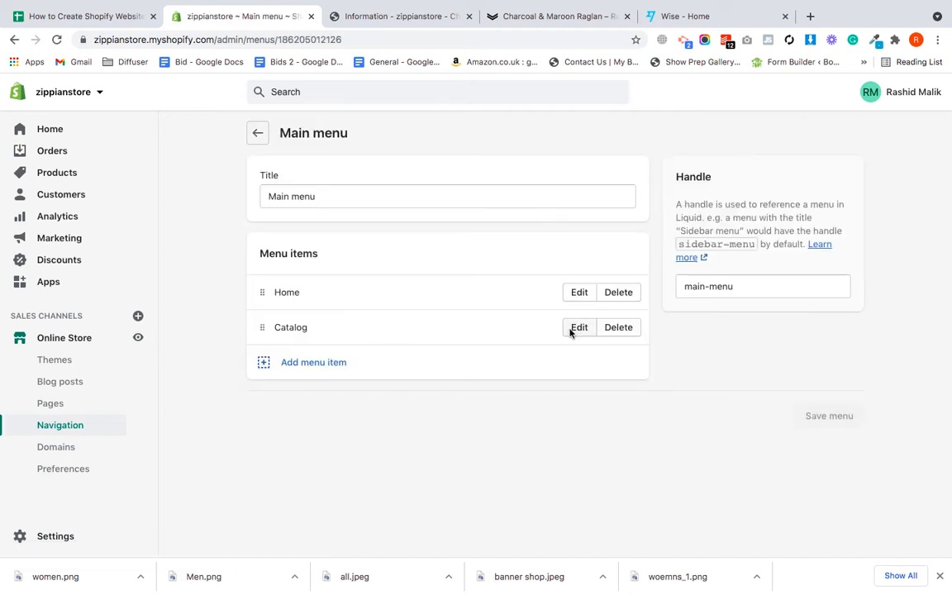
click(570, 332)
double_click(762, 190)
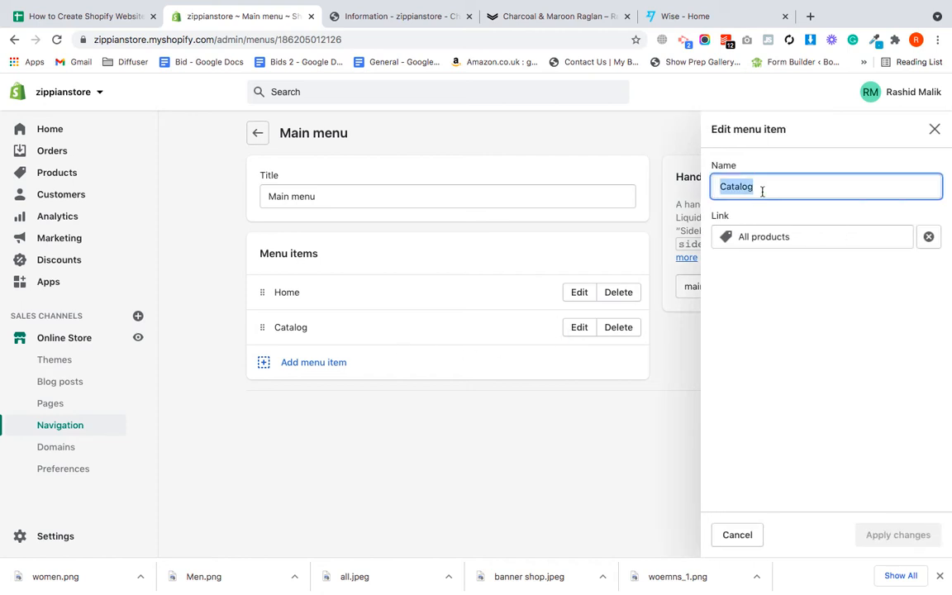
text(Shop)
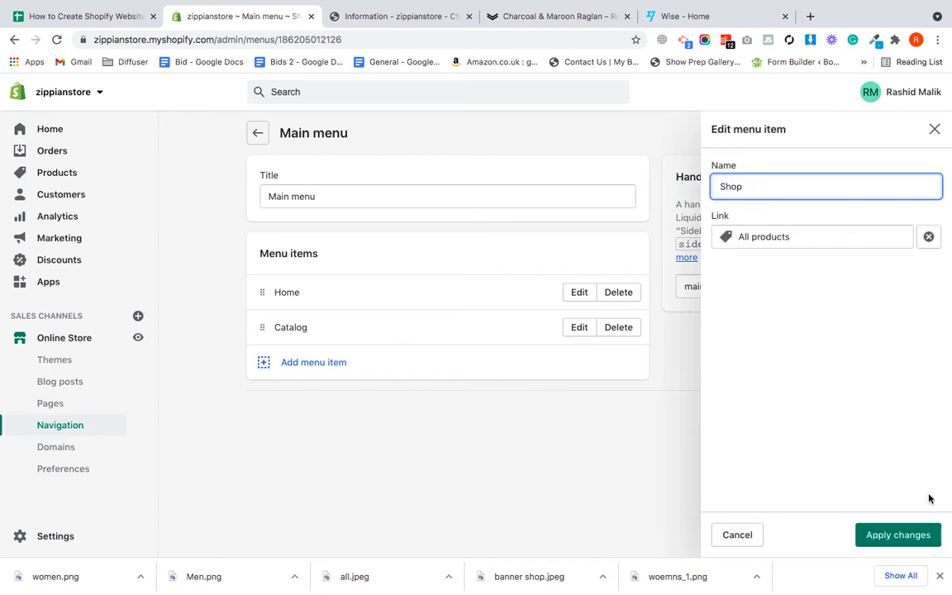
click(907, 535)
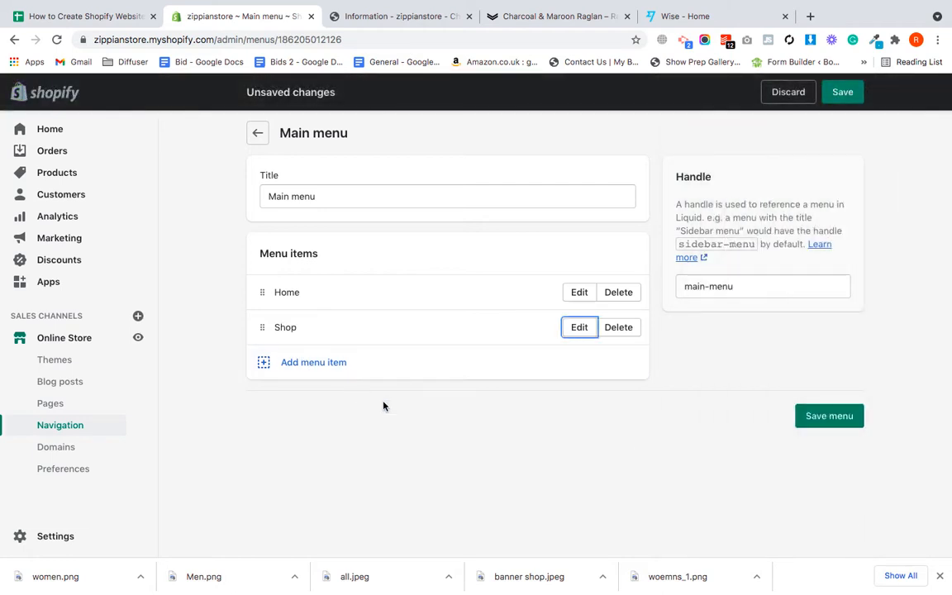
- Add a main menu item linking to the Men collection and nest it under Shop
click(313, 364)
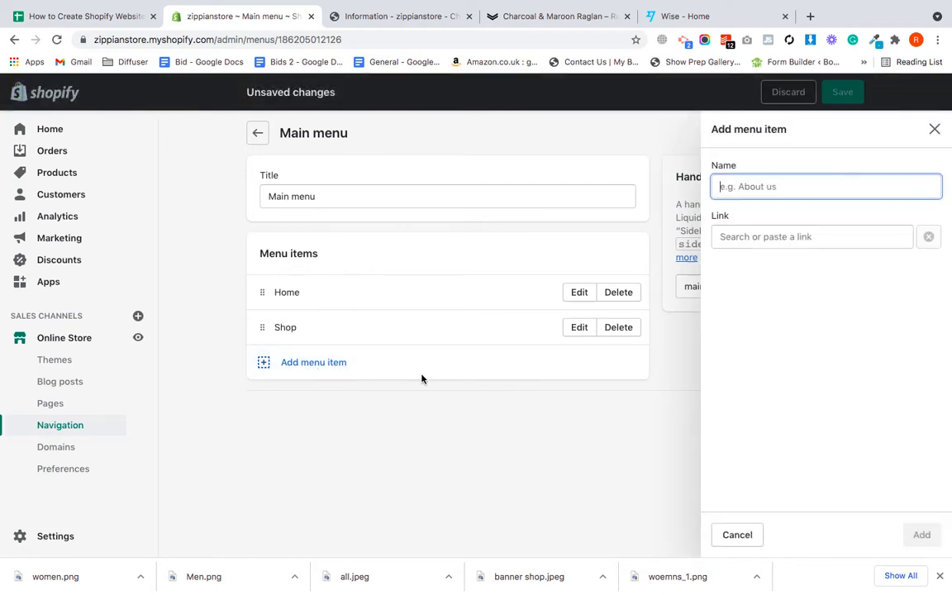
click(792, 239)
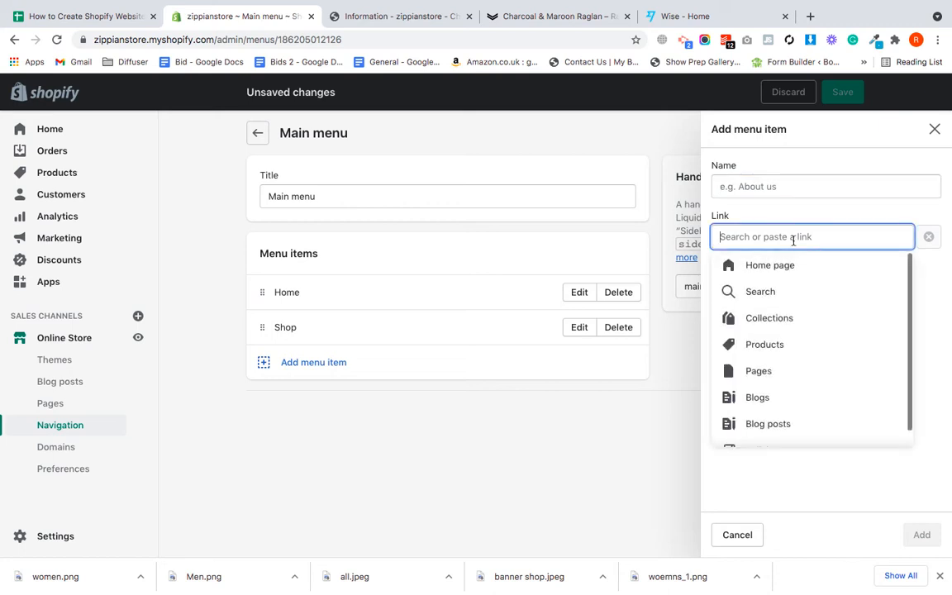
click(799, 317)
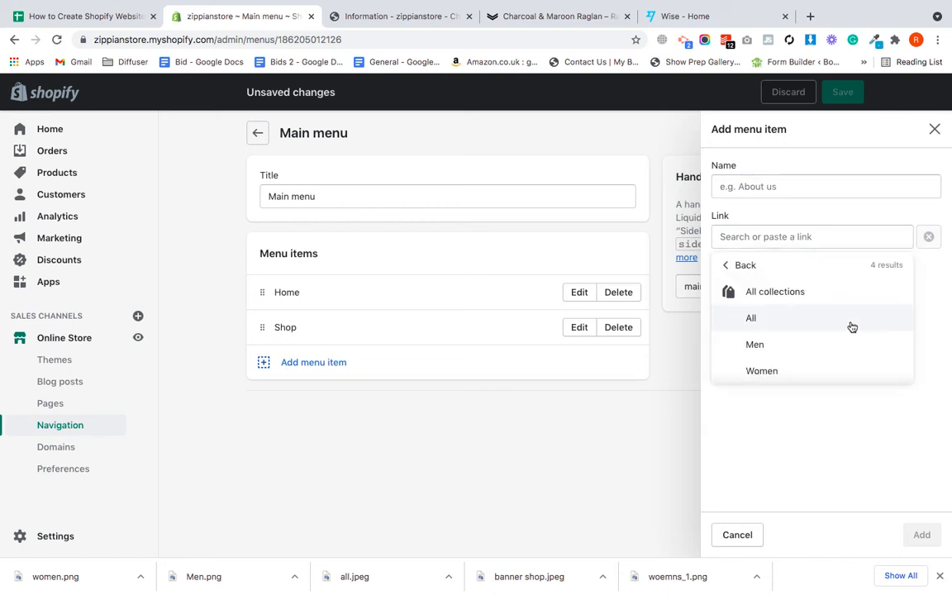
click(805, 350)
click(922, 535)
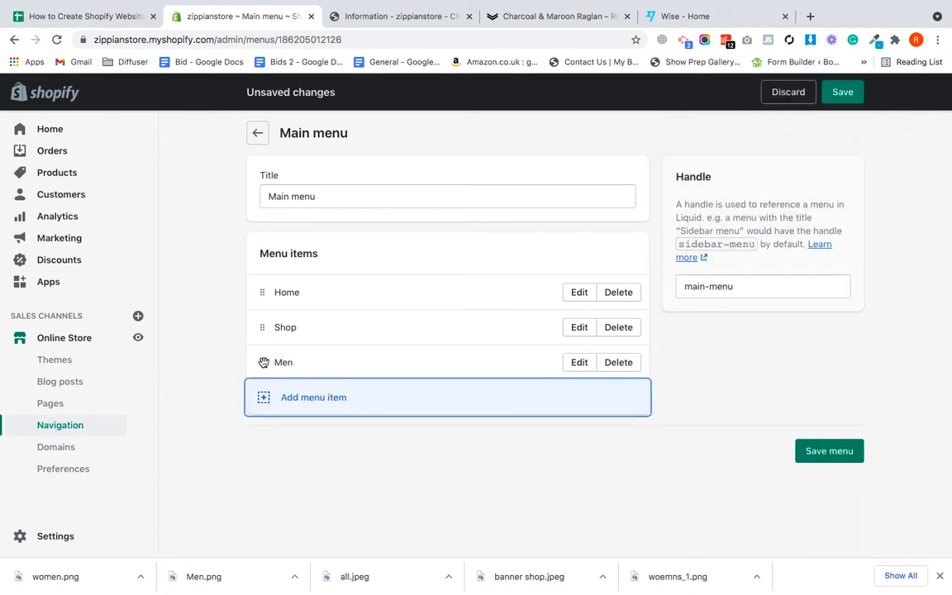
drag(262, 361, 423, 373)
- Add a submenu item under Shop that links to the Women collection
click(347, 398)
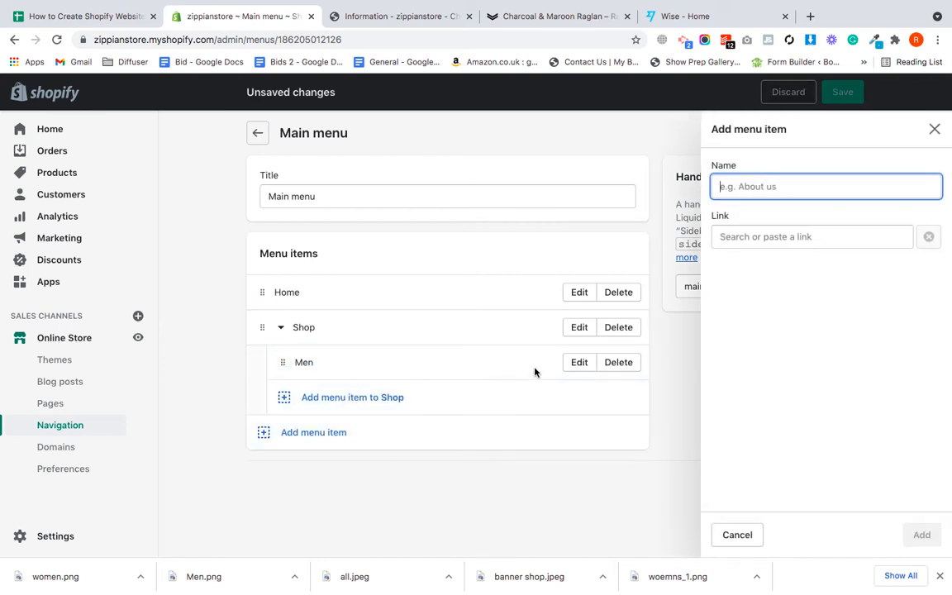
click(763, 234)
click(767, 318)
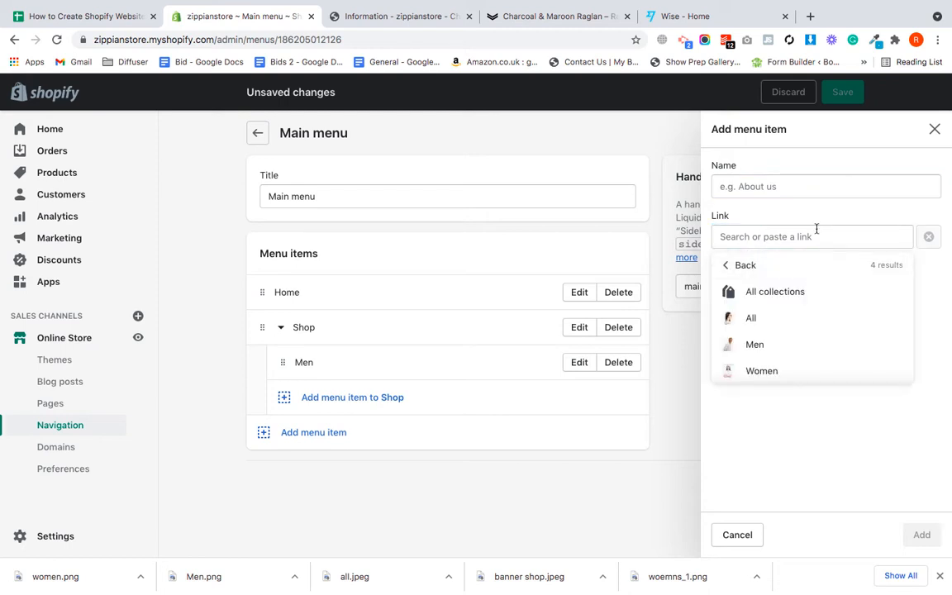
click(774, 370)
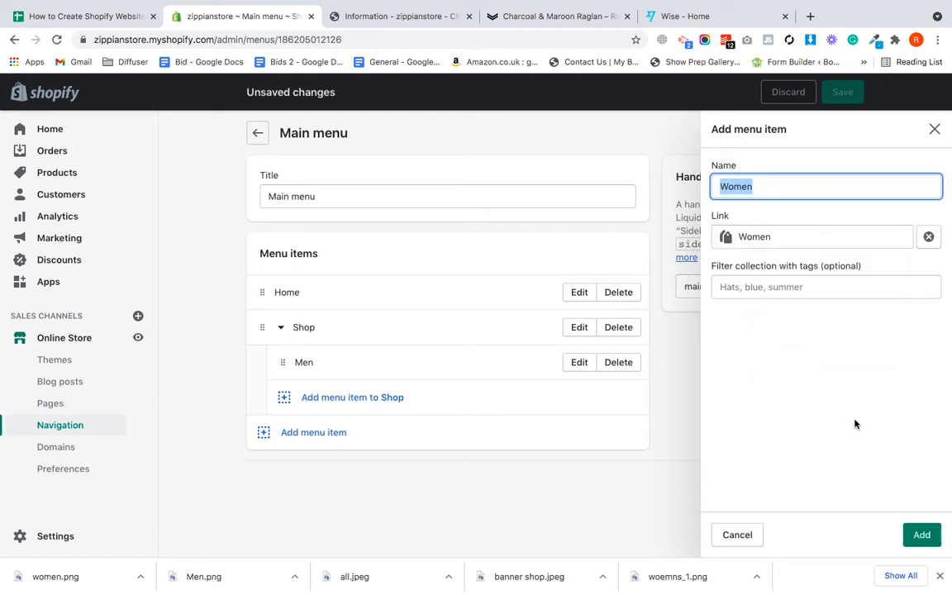
click(921, 533)
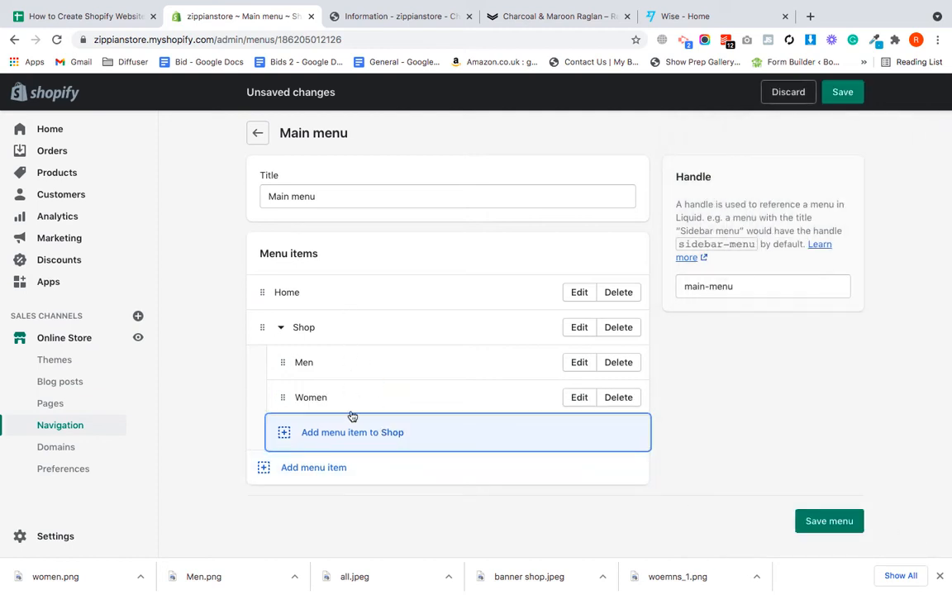
- Add a top-level main menu item that links to the About Us page
click(314, 467)
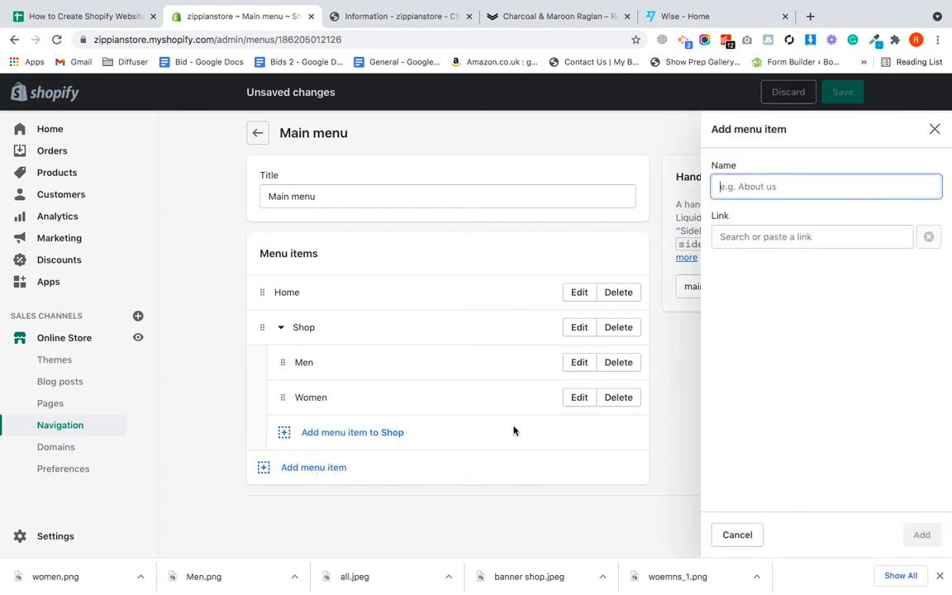
click(768, 238)
click(778, 348)
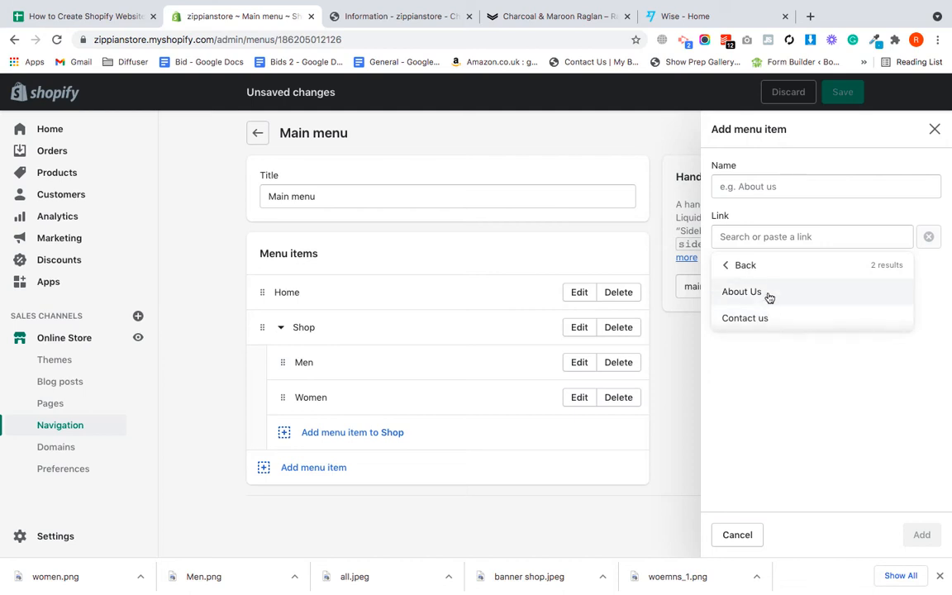
click(741, 292)
click(920, 534)
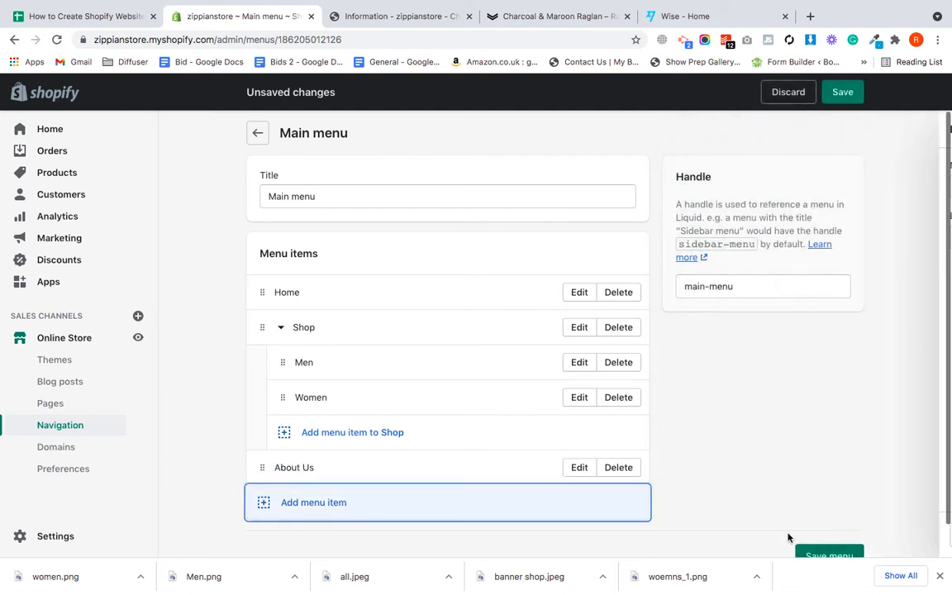
- Add a top-level main menu item for the Contact us page and save the menu
click(331, 512)
click(784, 238)
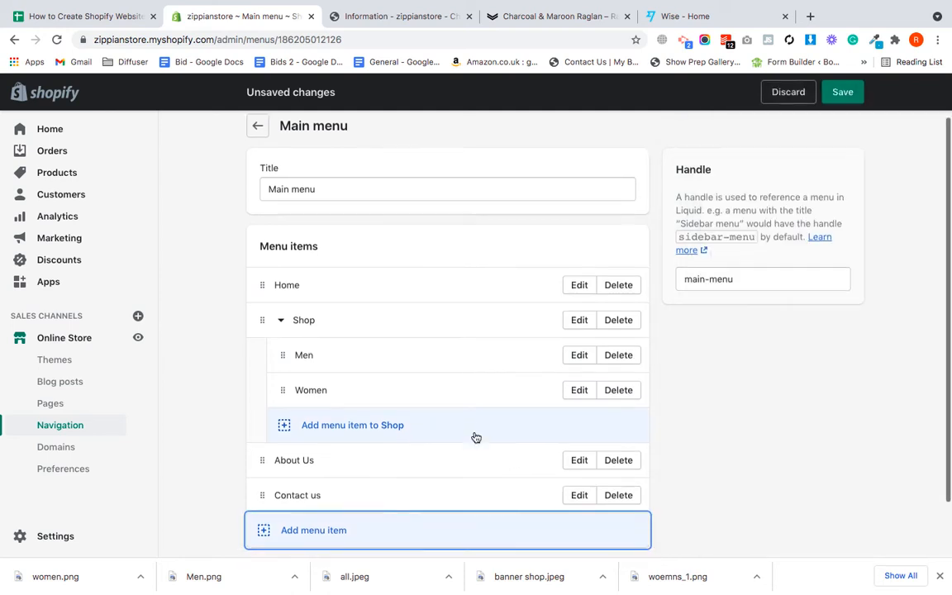
scroll(476, 437, down, 2)
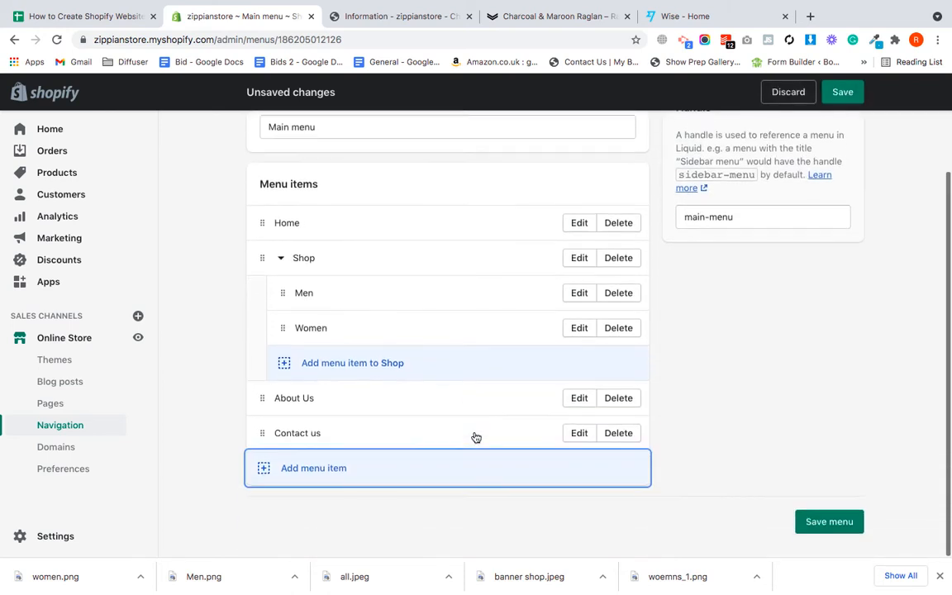
click(824, 525)
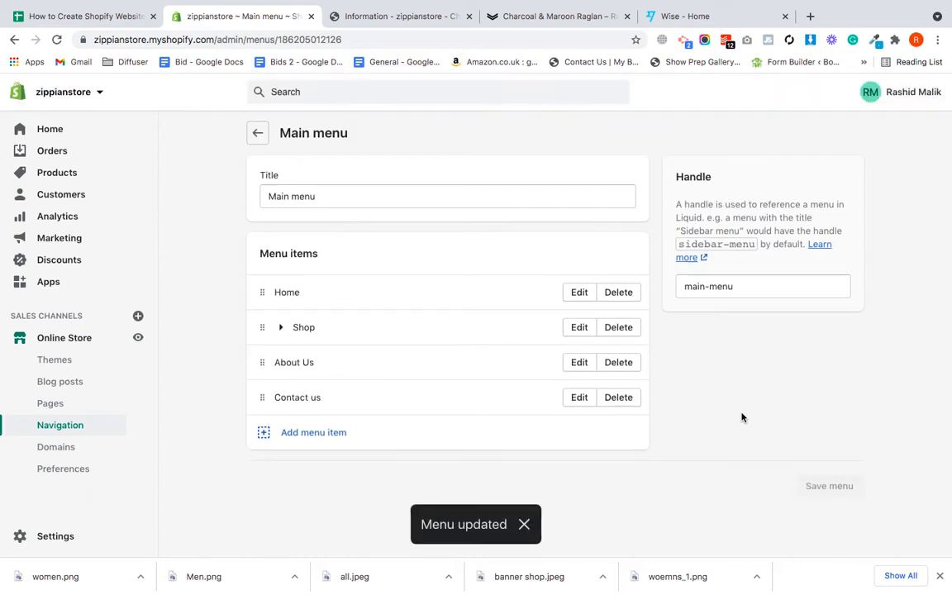
- Open the Footer menu from the store's navigation and remove its Search item
click(259, 133)
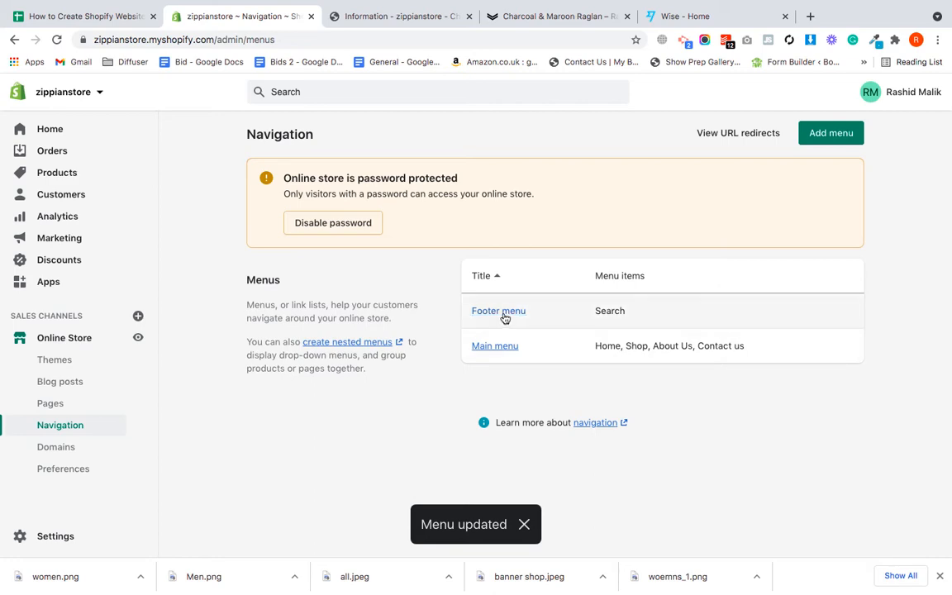
click(504, 313)
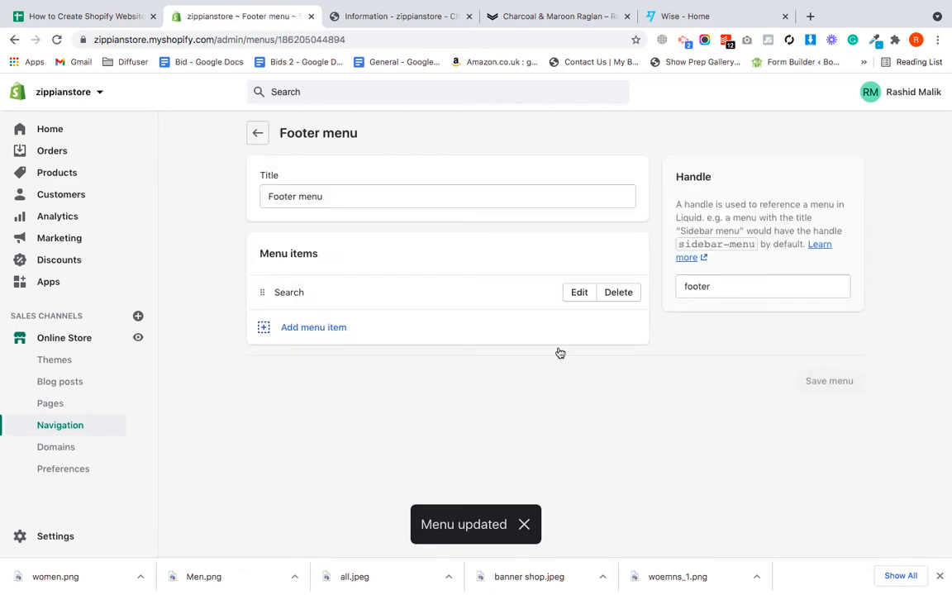
click(613, 293)
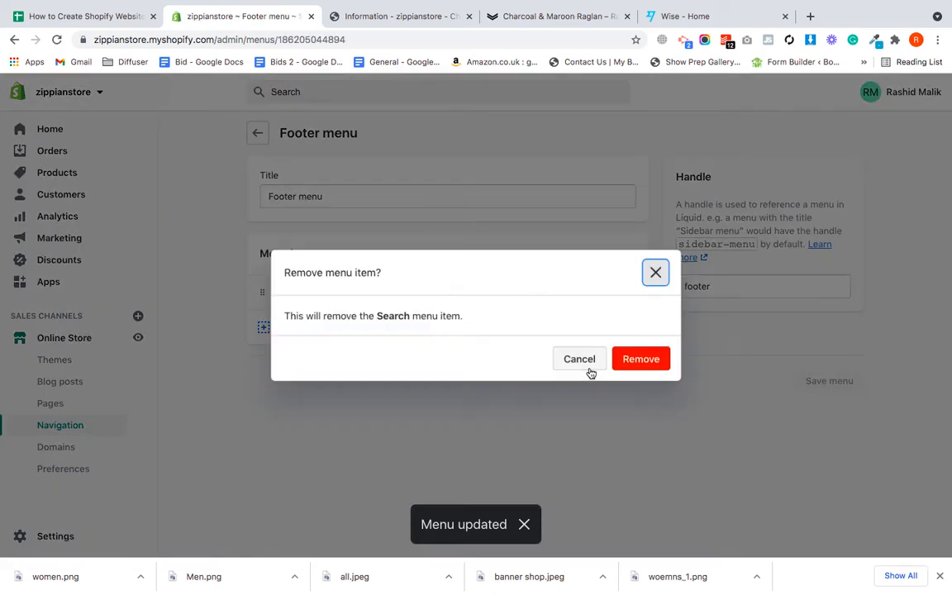
click(636, 357)
- Add a footer menu item that links to the store's Privacy Policy
click(299, 363)
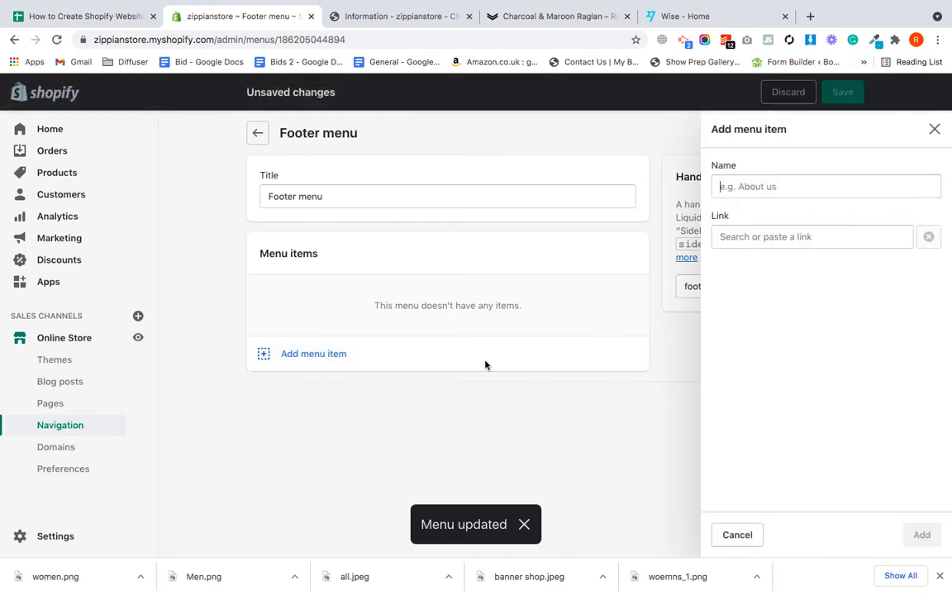
click(763, 236)
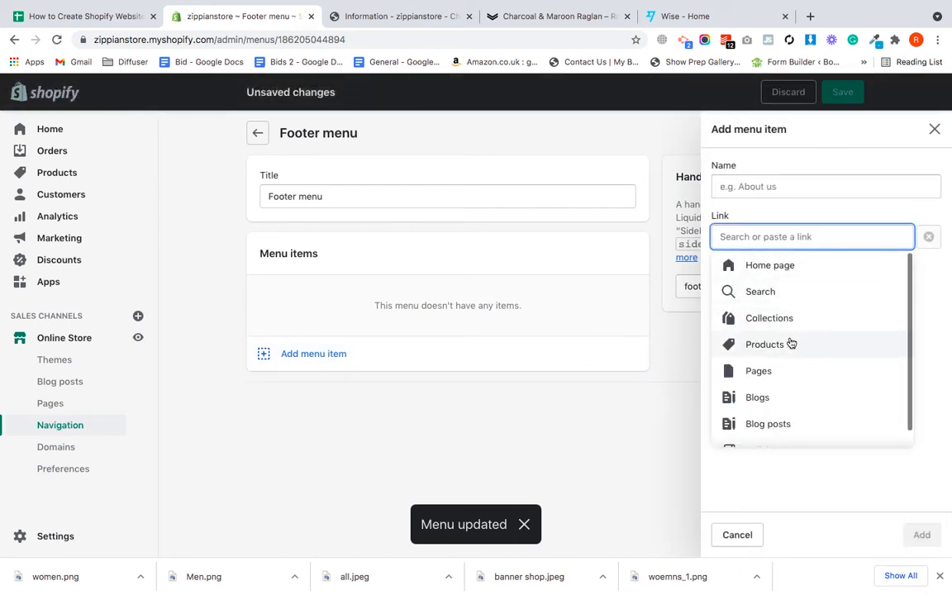
scroll(789, 340, down, 1)
click(778, 434)
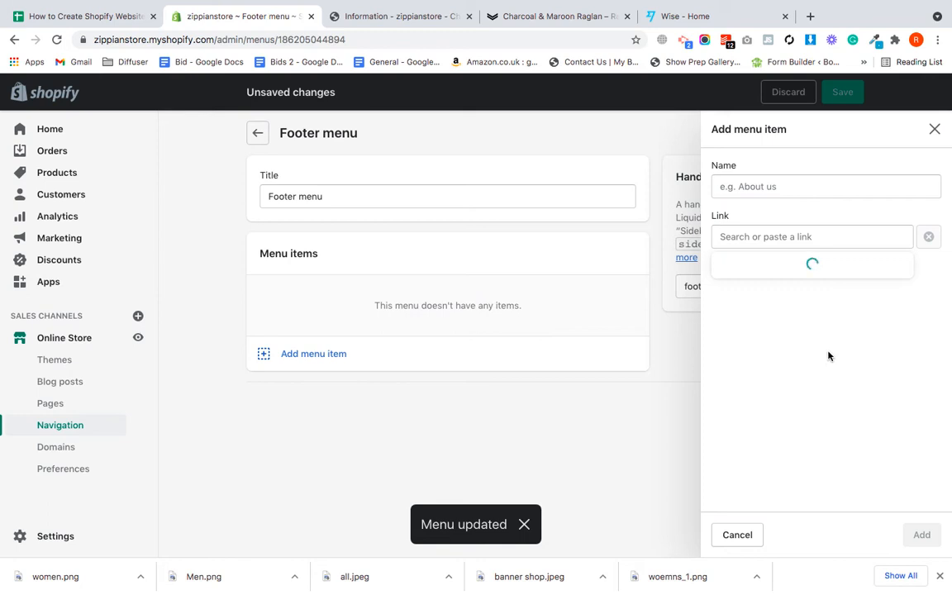
click(785, 293)
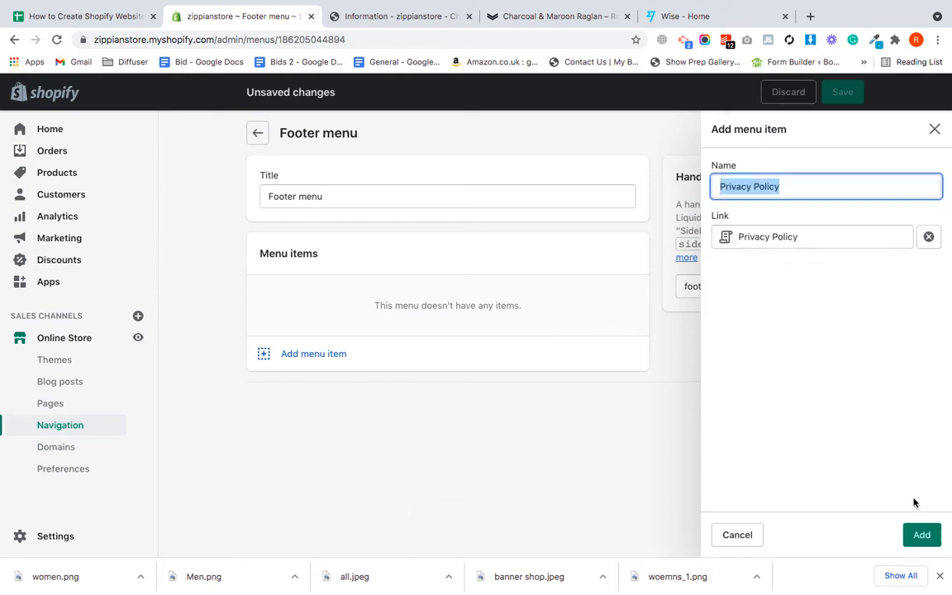
click(924, 531)
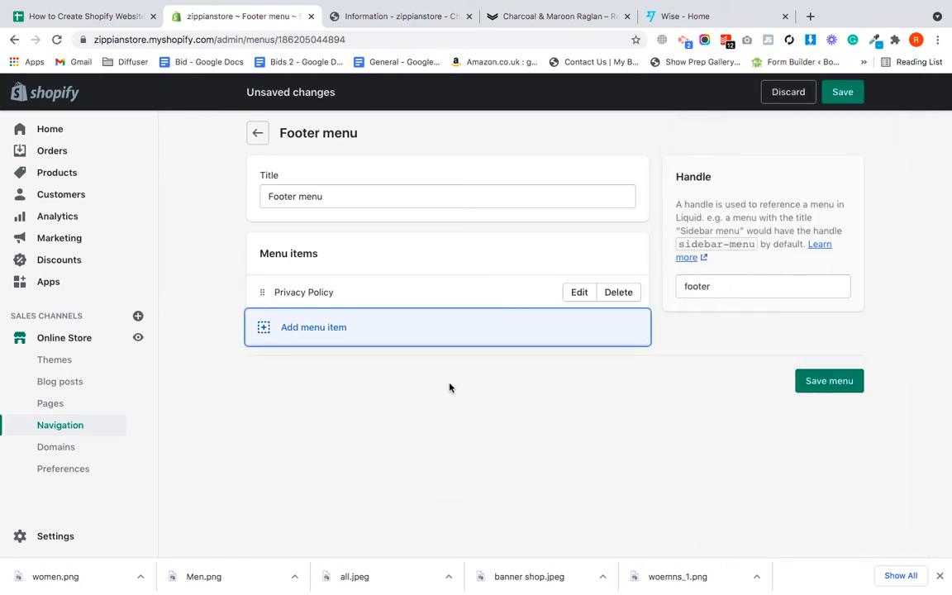
- Add Refund Policy, Shipping Policy and Terms of Service items to the footer menu, save it and return to the menu list
click(314, 326)
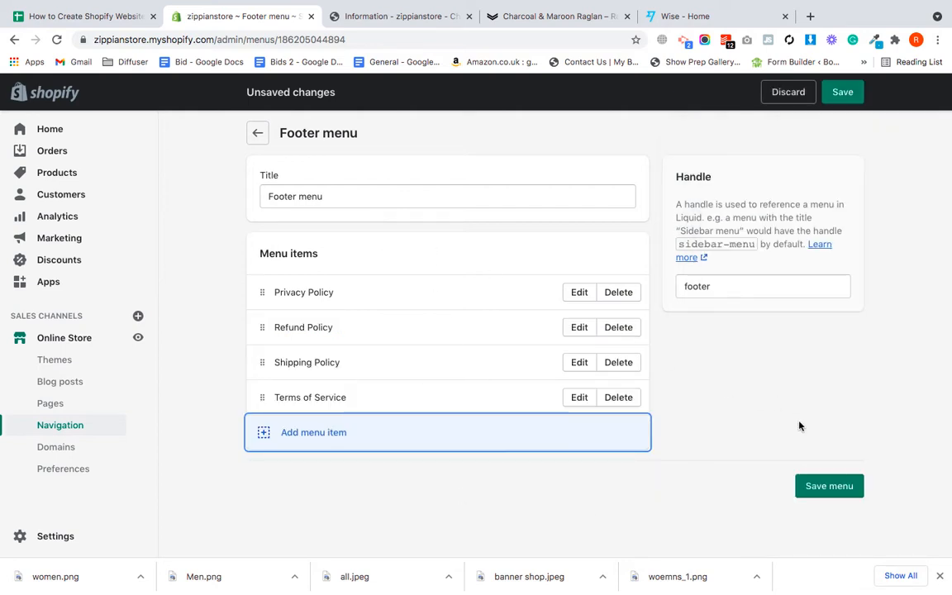
click(821, 487)
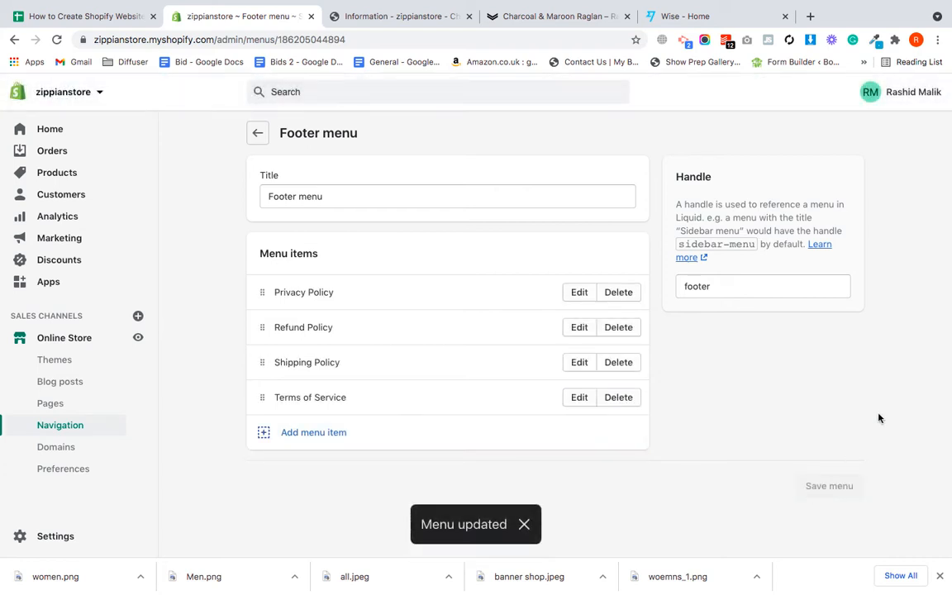
click(257, 133)
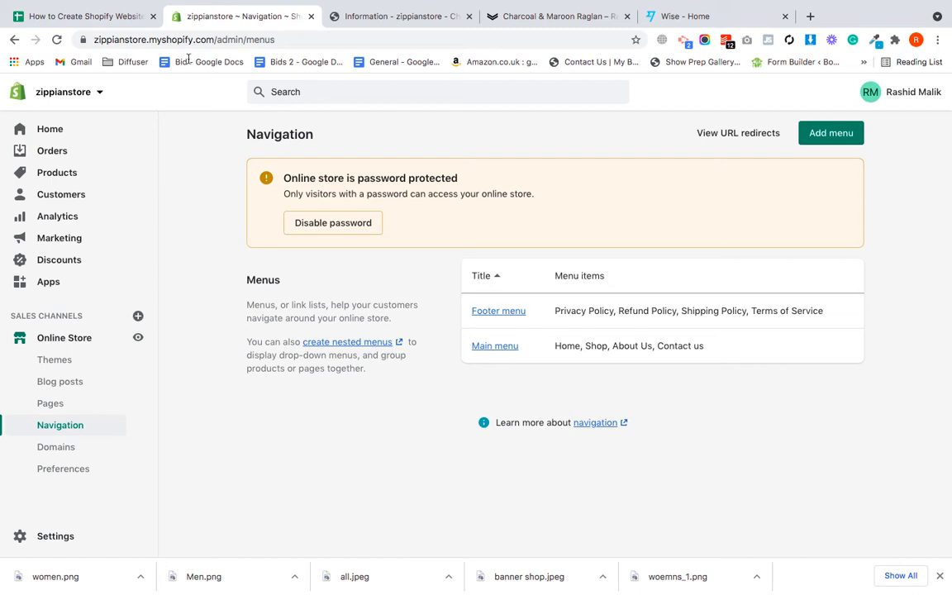
- Switch to the Google Sheets checklist and mark Creating Navigation Menu as done
click(95, 17)
click(51, 271)
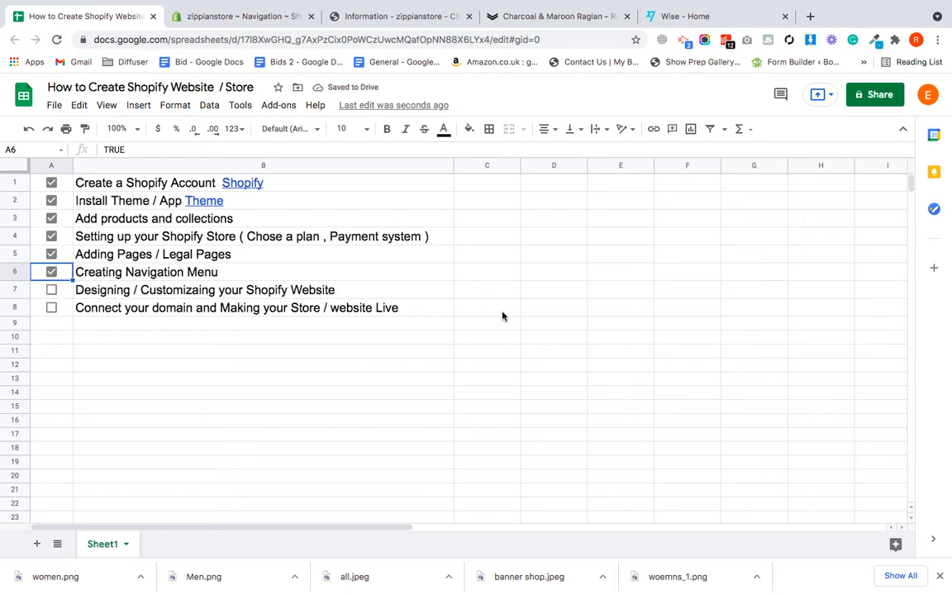
- Switch back to the Shopify admin and open the current Debutify 3.0.3 theme for customization
click(221, 26)
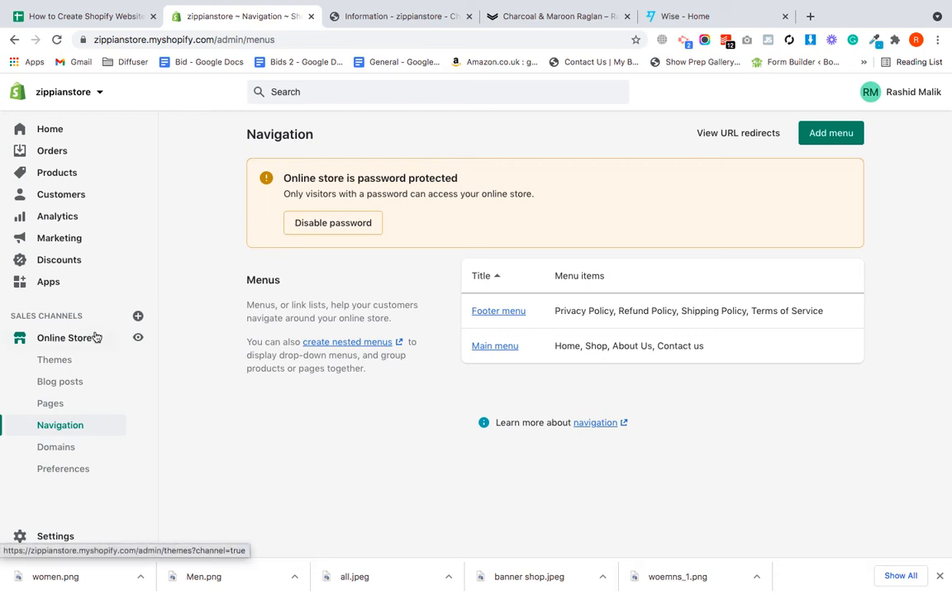
click(69, 346)
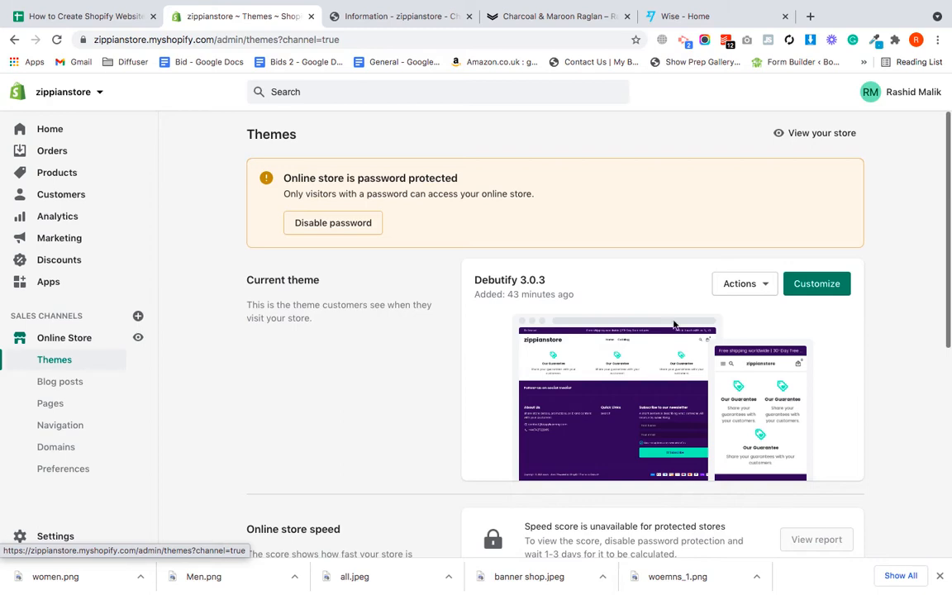
click(816, 285)
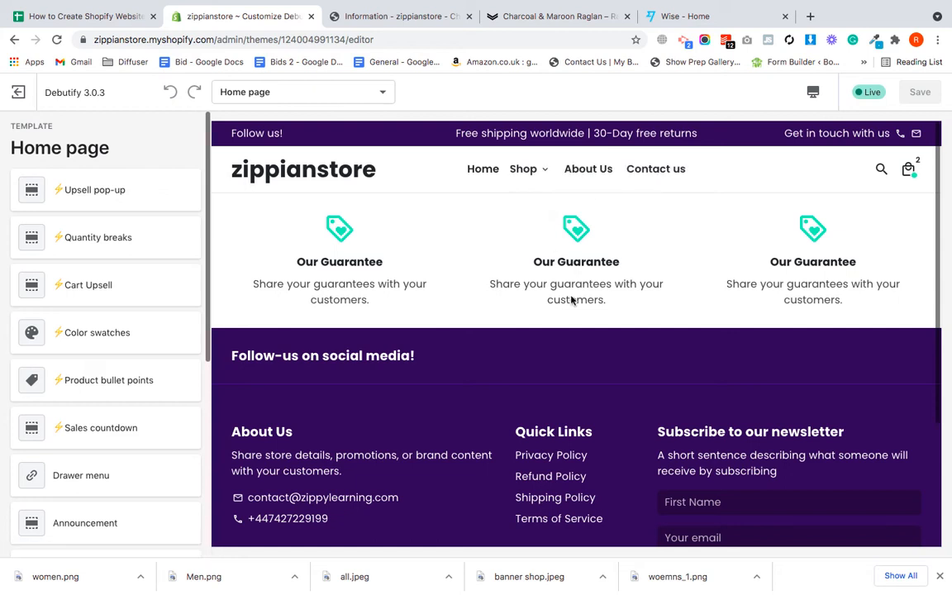
- Add a Slideshow section to the home page
scroll(570, 323, down, 1)
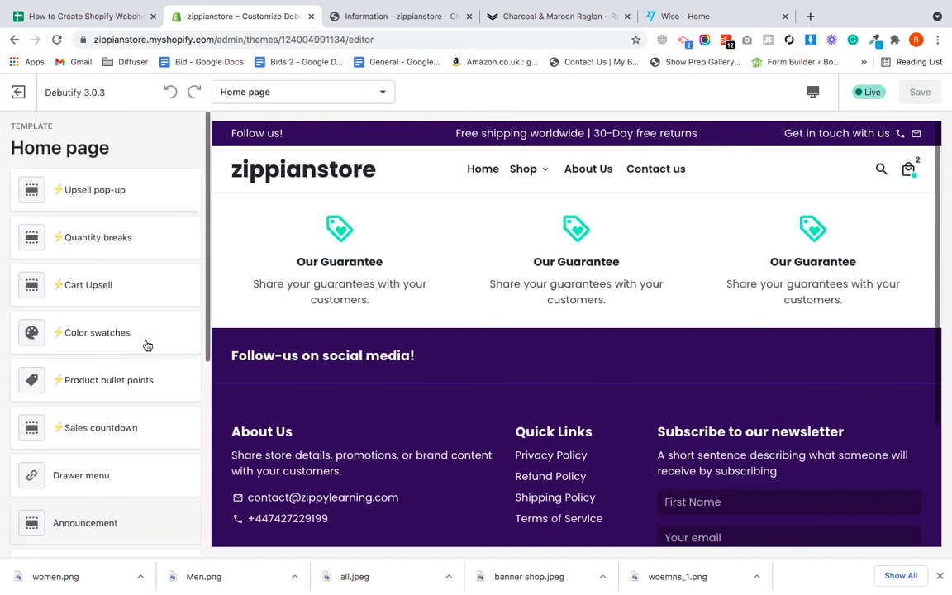
scroll(146, 345, down, 1)
scroll(145, 345, down, 5)
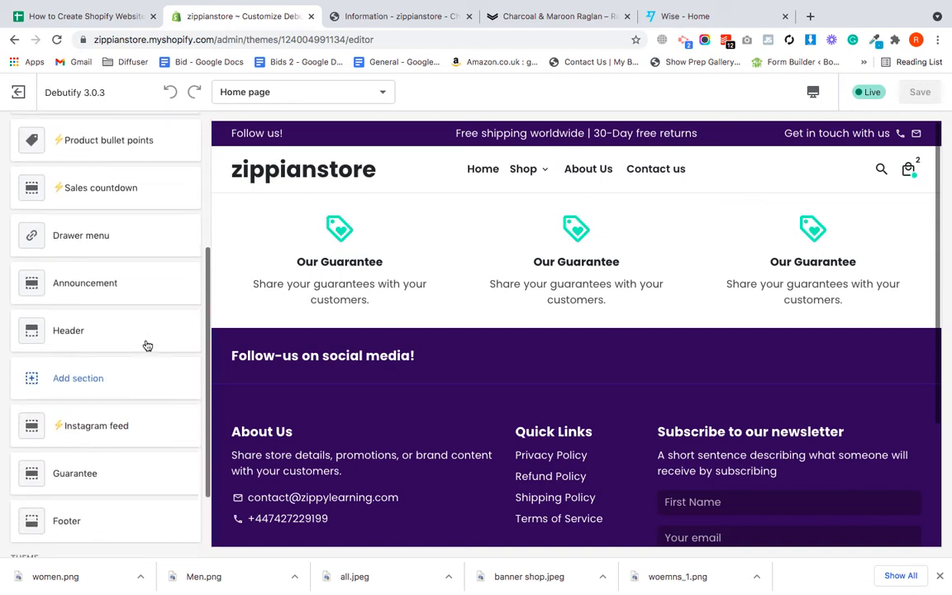
click(84, 370)
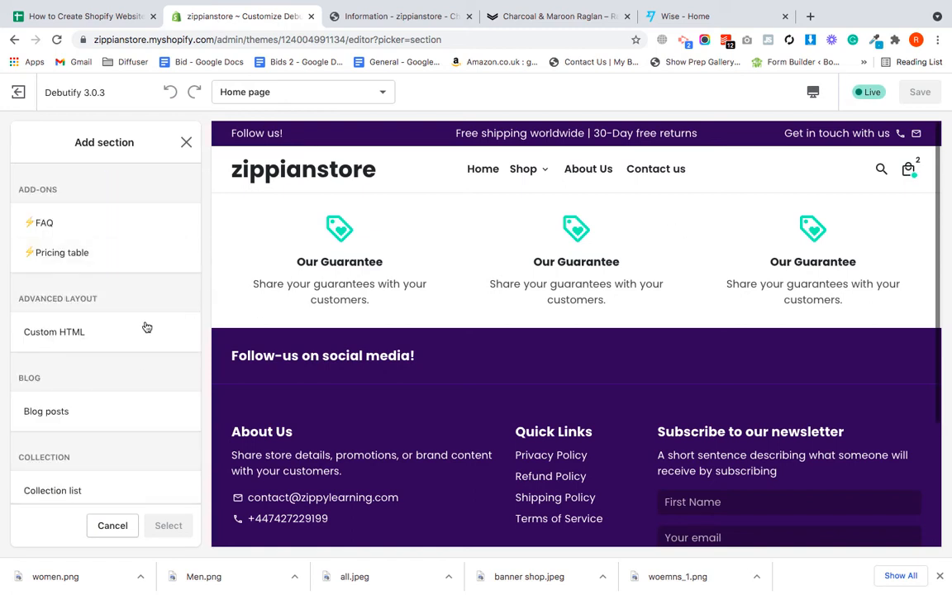
scroll(146, 327, down, 8)
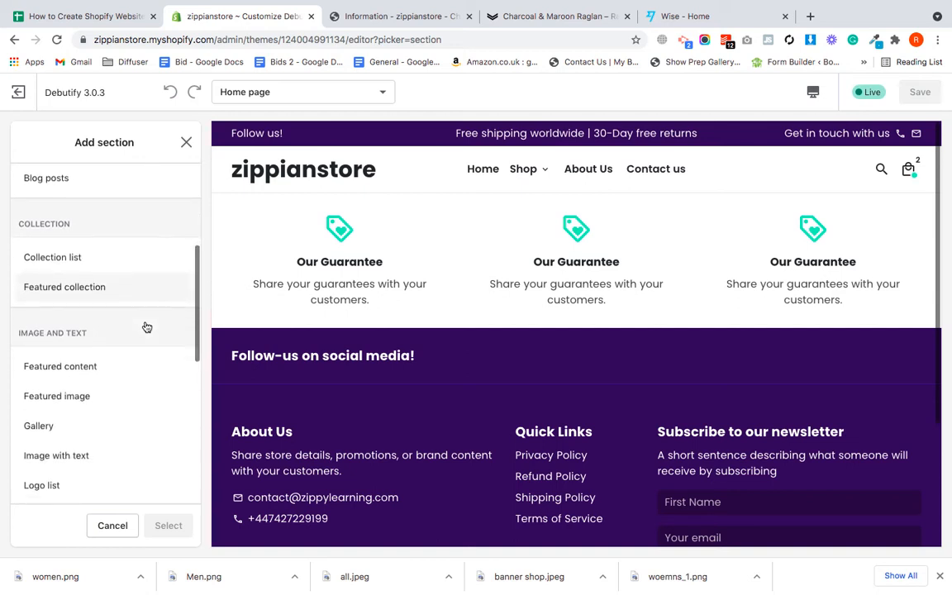
scroll(146, 327, down, 1)
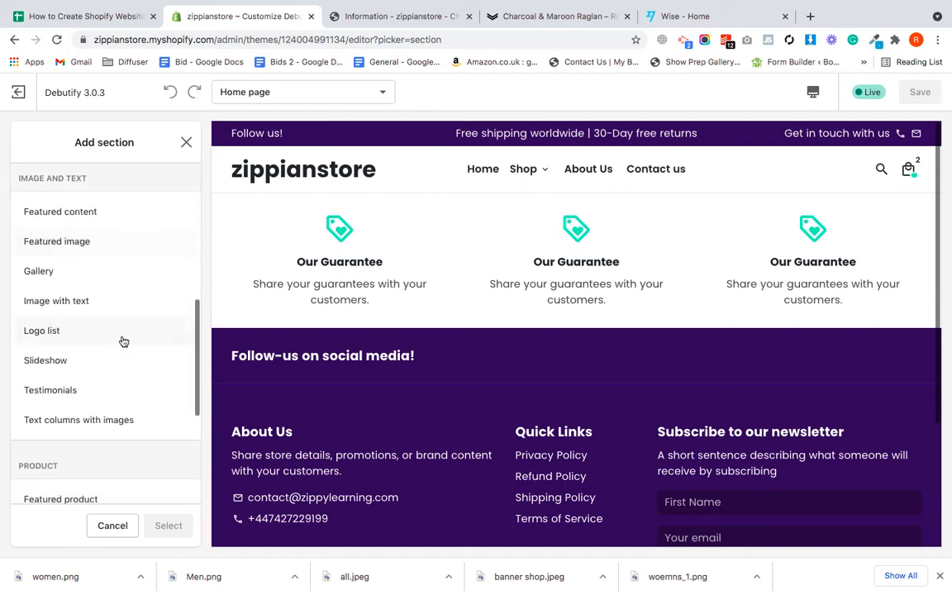
click(69, 363)
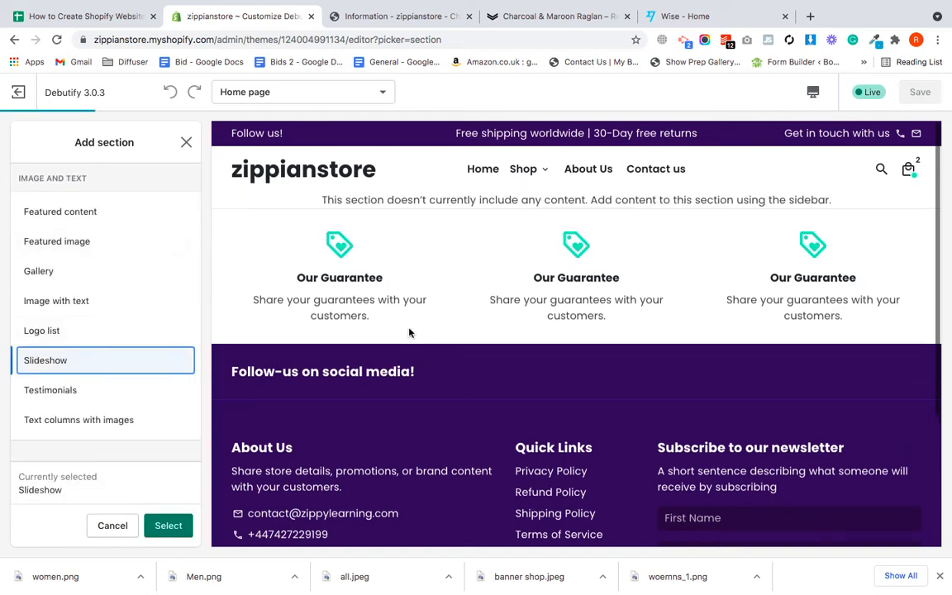
click(169, 527)
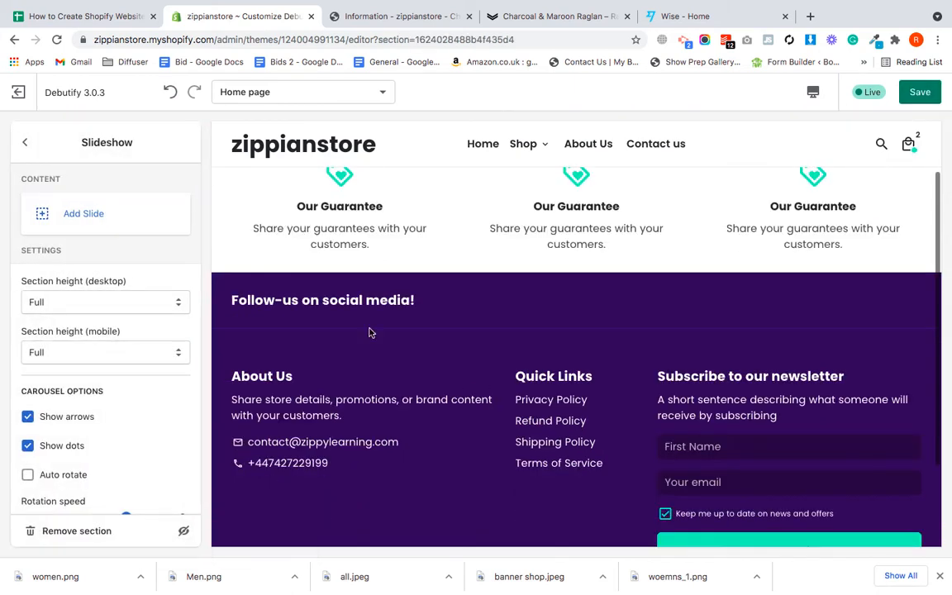
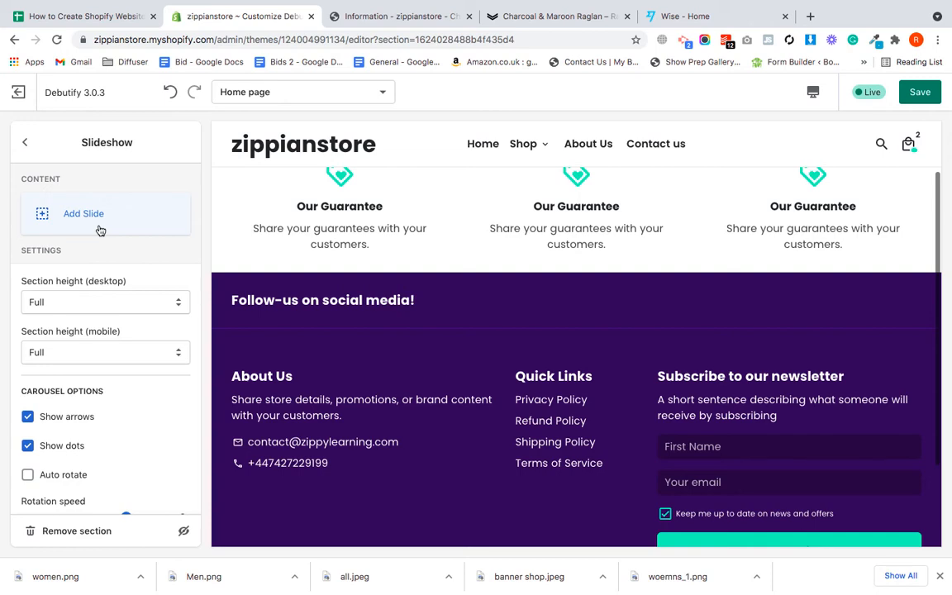
- Add a slide to the slideshow and upload banner shop.jpeg as its desktop background image
click(83, 214)
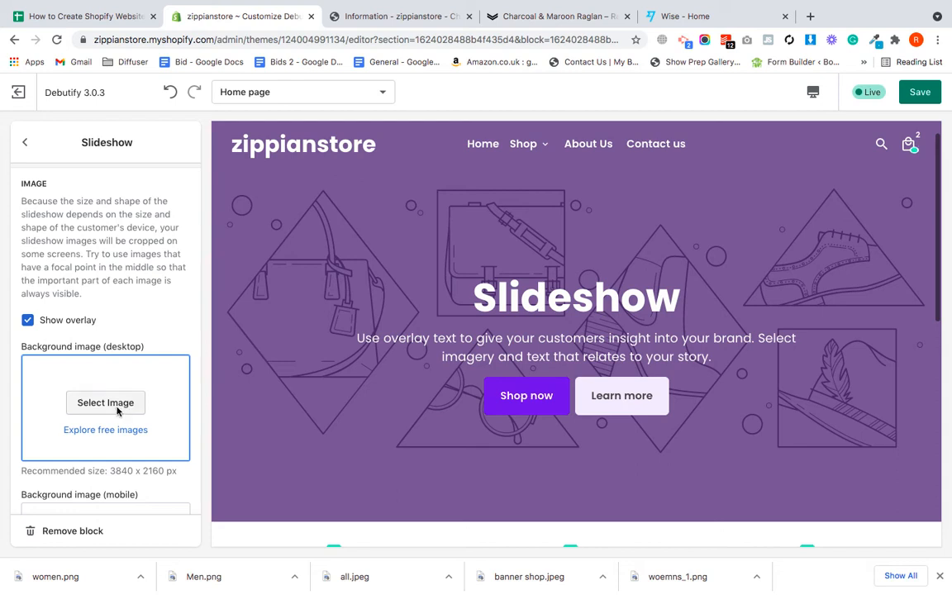
click(117, 406)
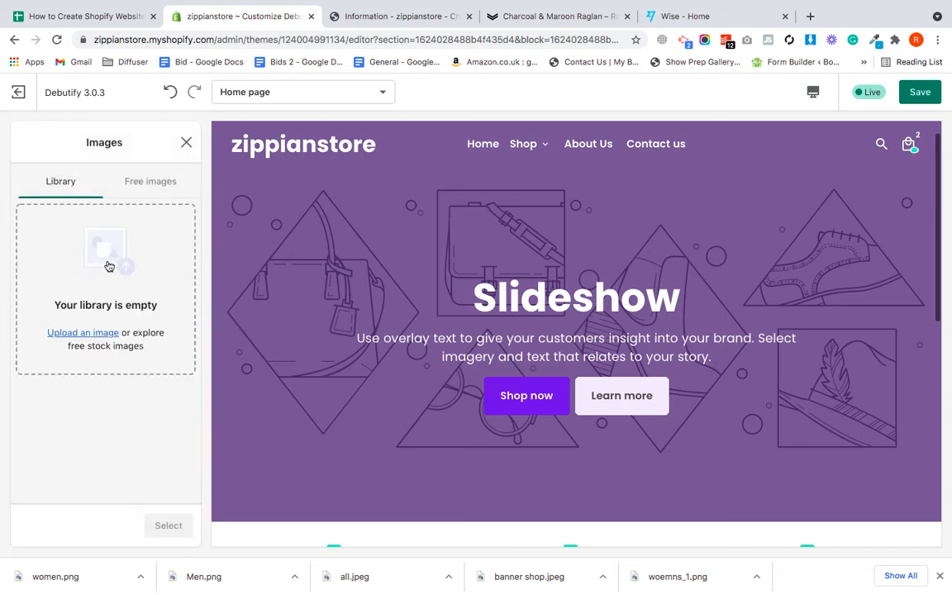
click(116, 354)
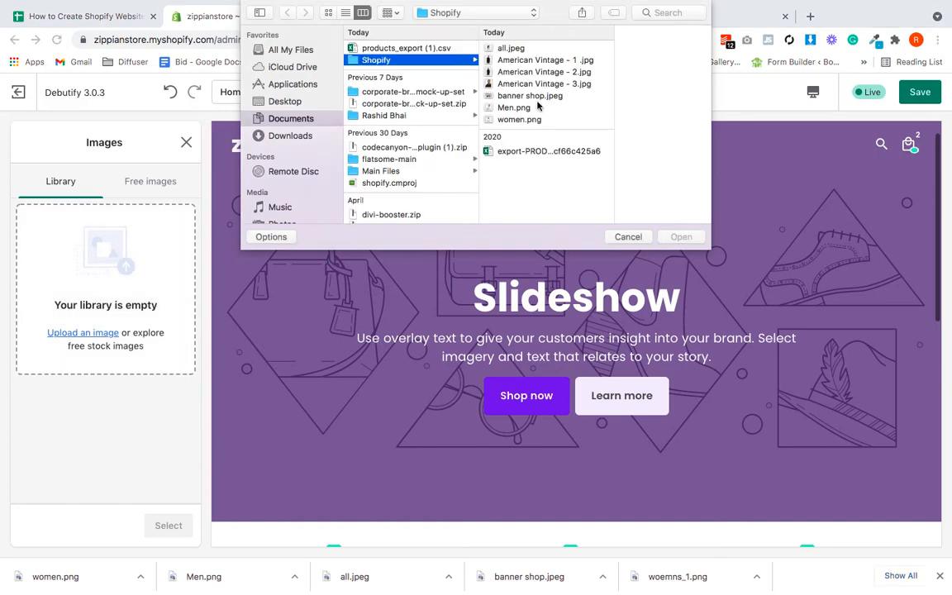
click(484, 95)
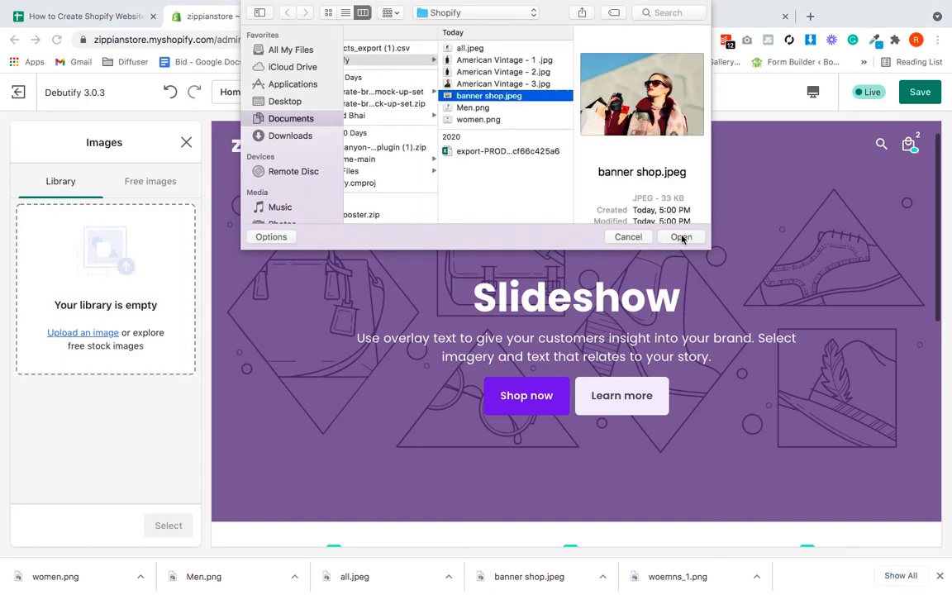
click(679, 237)
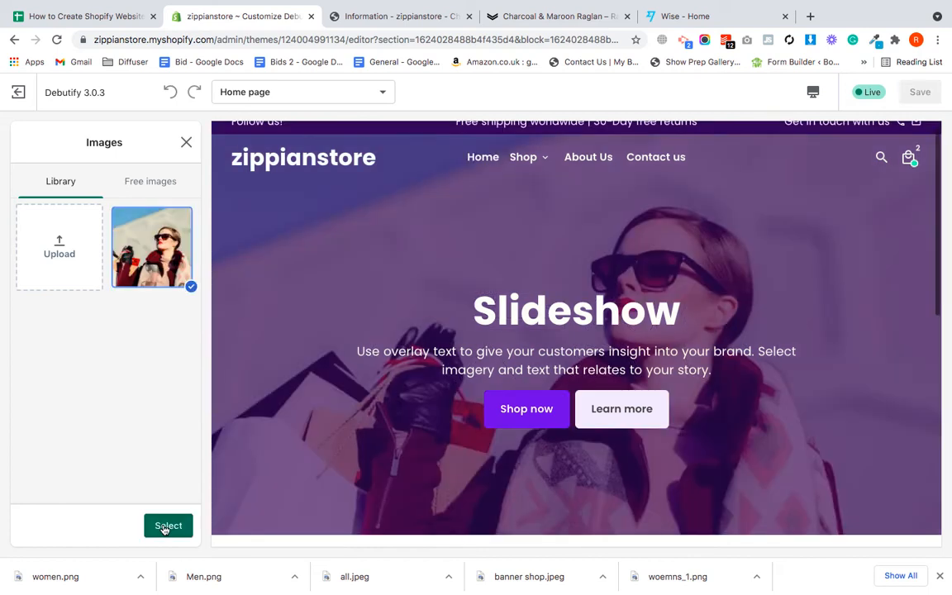
click(168, 525)
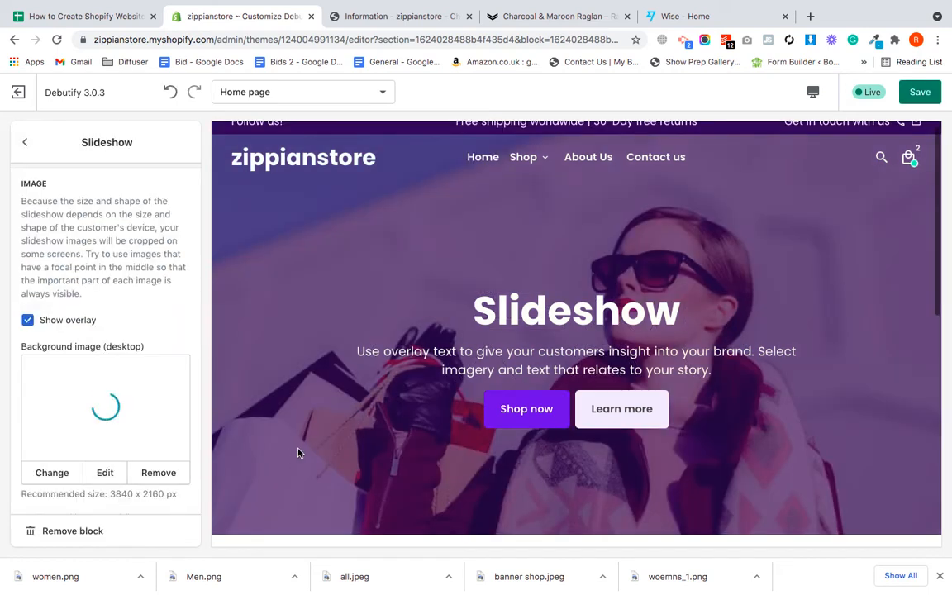
- Set the slide's heading to "Clothing Shop"
scroll(148, 347, down, 1)
scroll(147, 347, down, 1)
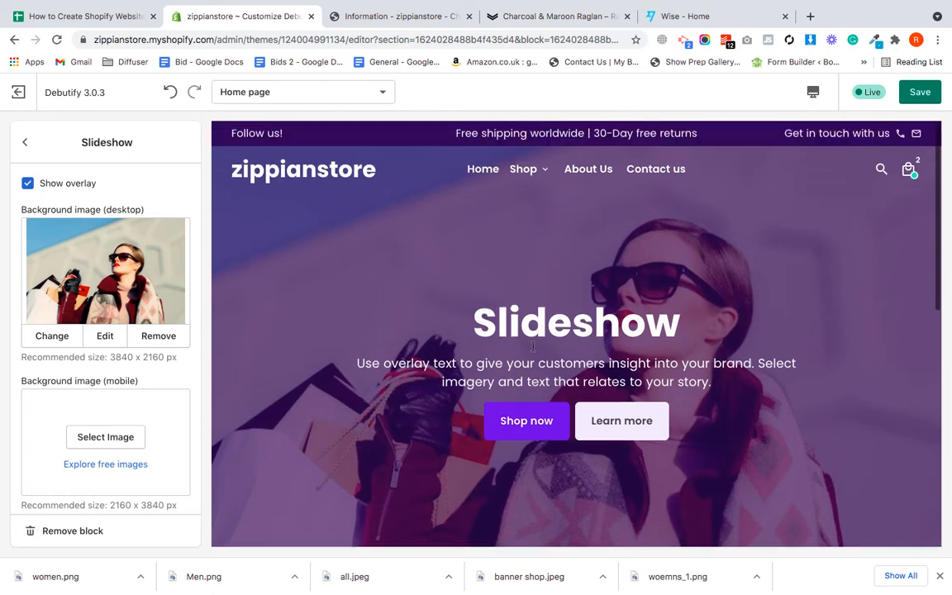
scroll(724, 301, down, 1)
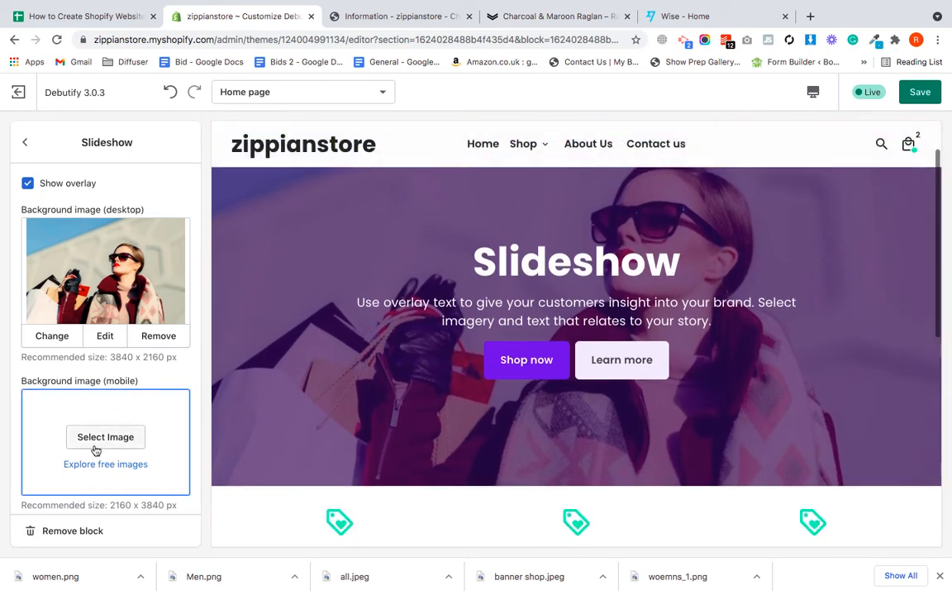
scroll(132, 363, down, 2)
scroll(147, 386, down, 1)
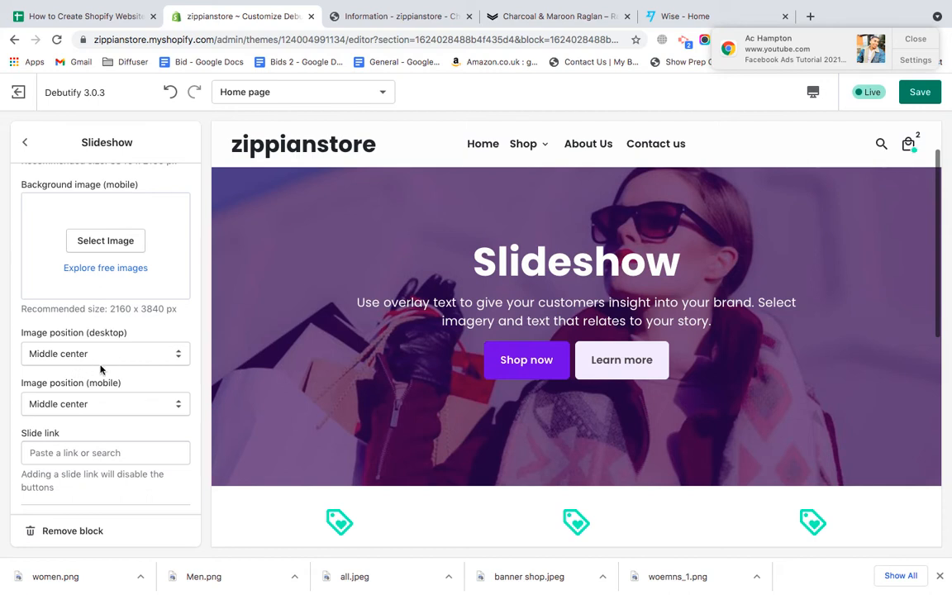
scroll(99, 369, down, 2)
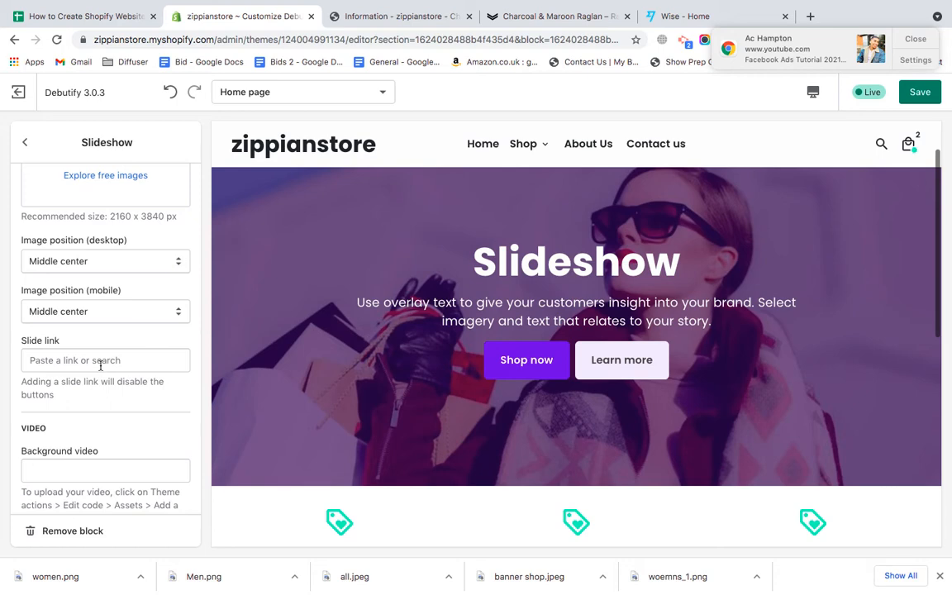
scroll(100, 365, down, 1)
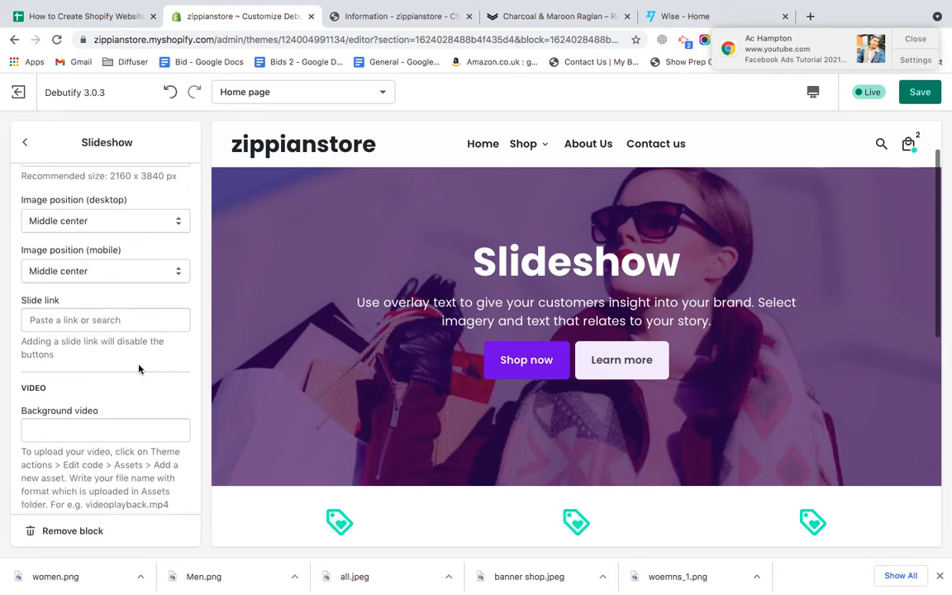
scroll(139, 370, down, 3)
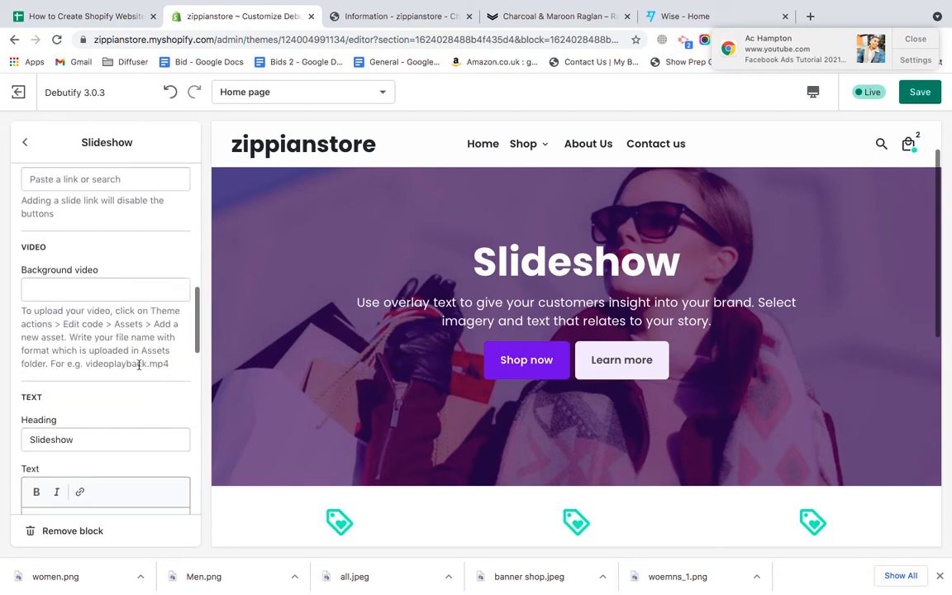
scroll(138, 365, down, 2)
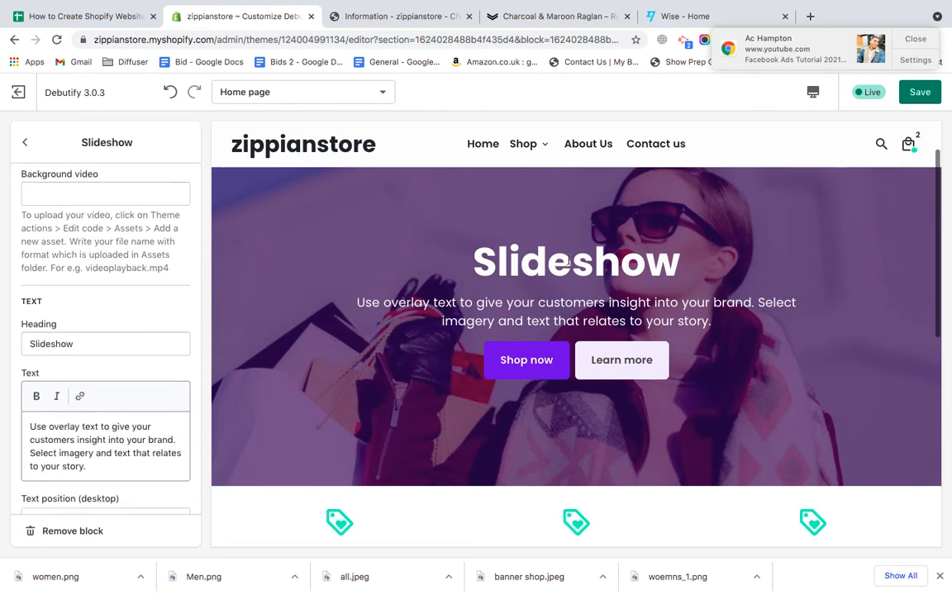
double_click(104, 347)
text(Clot)
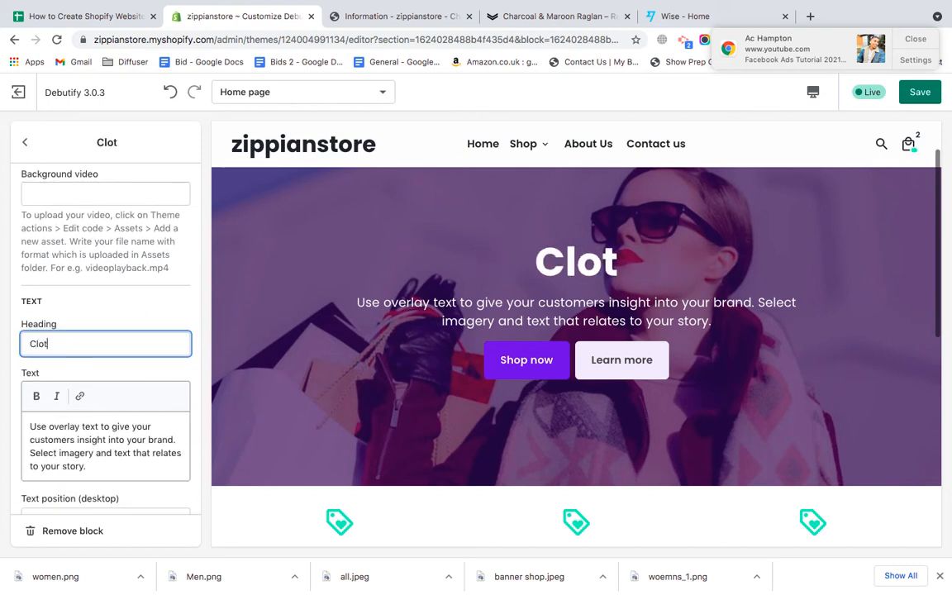
text(hing Shop)
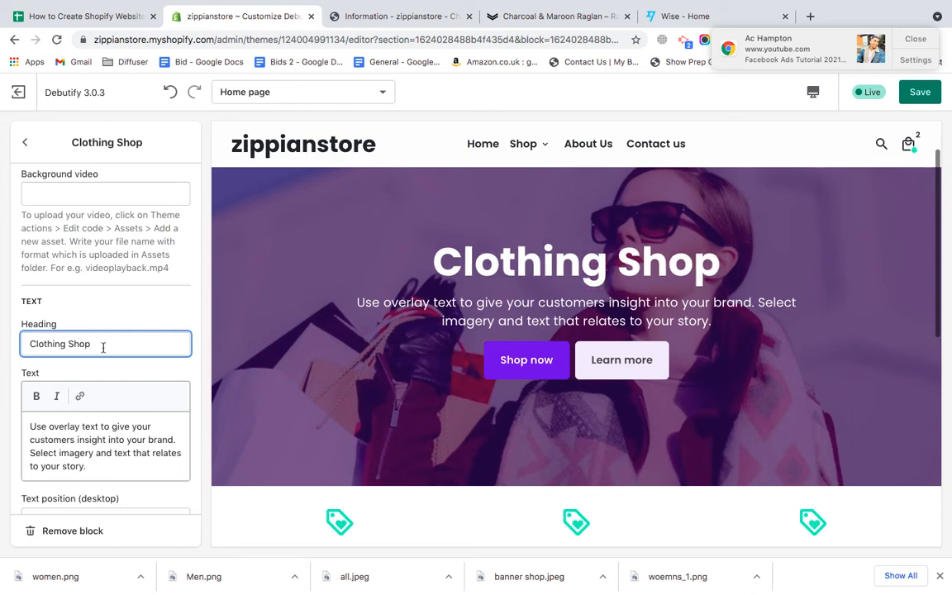
- Review the slide's text, text position and alignment, custom font and first button settings
scroll(100, 350, down, 2)
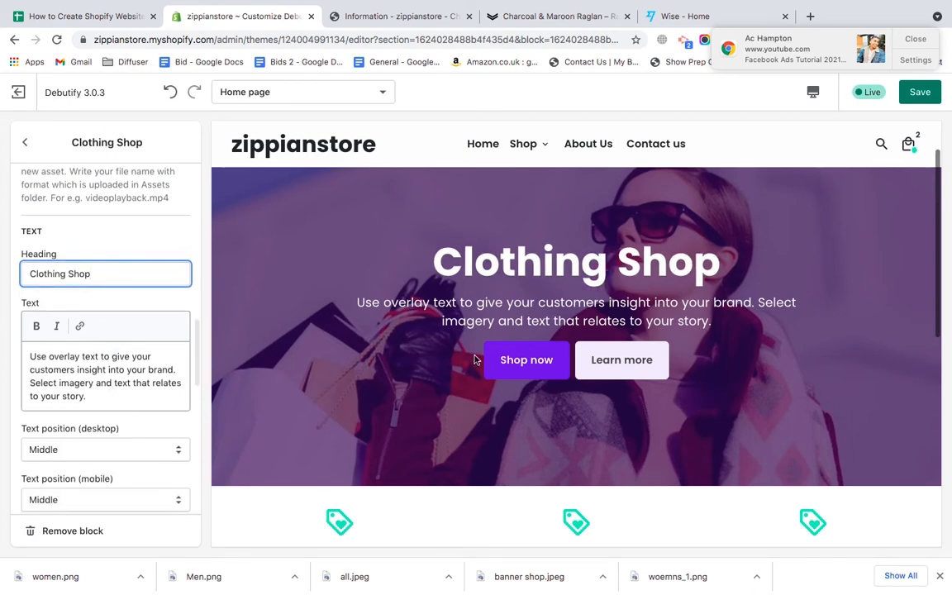
click(122, 384)
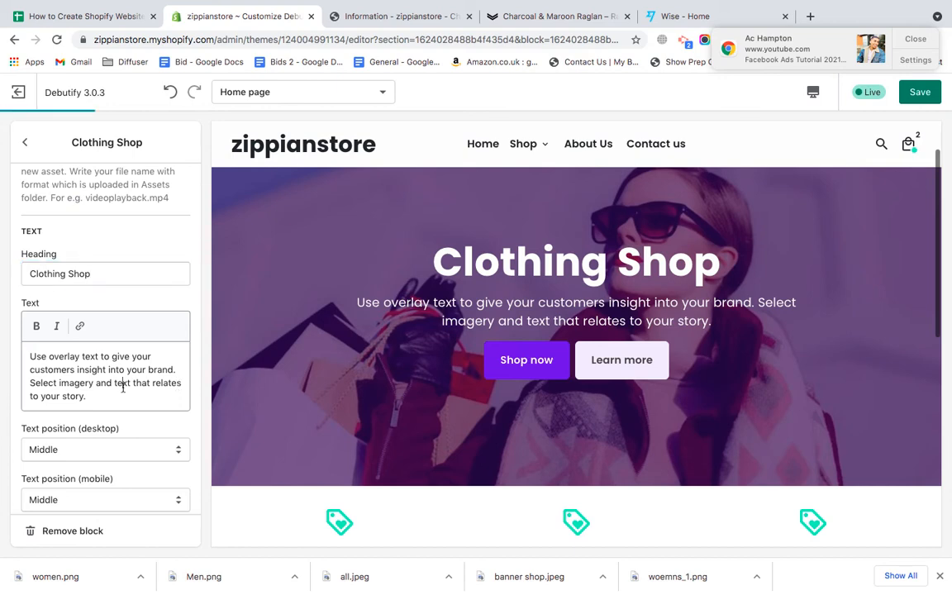
scroll(55, 395, down, 2)
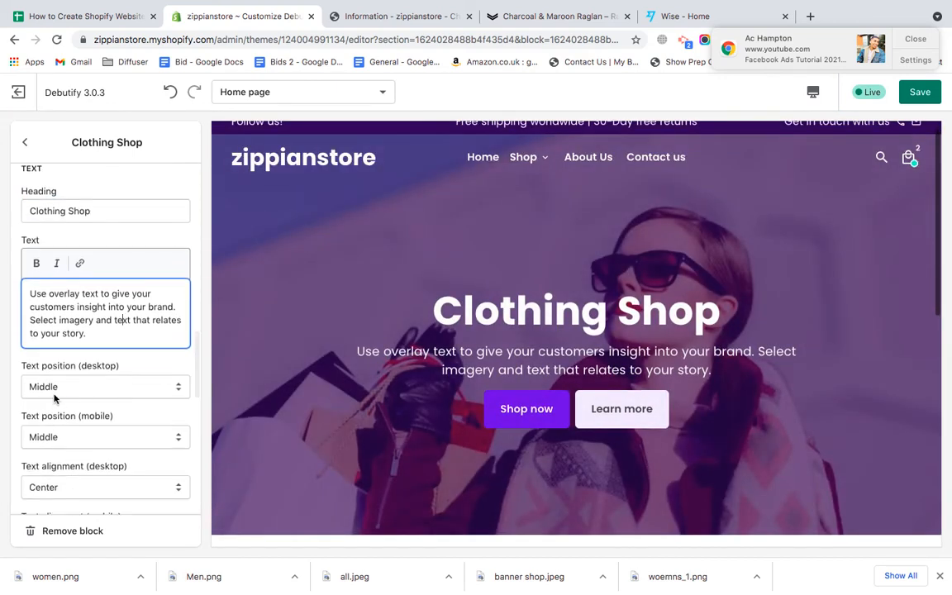
scroll(78, 396, down, 1)
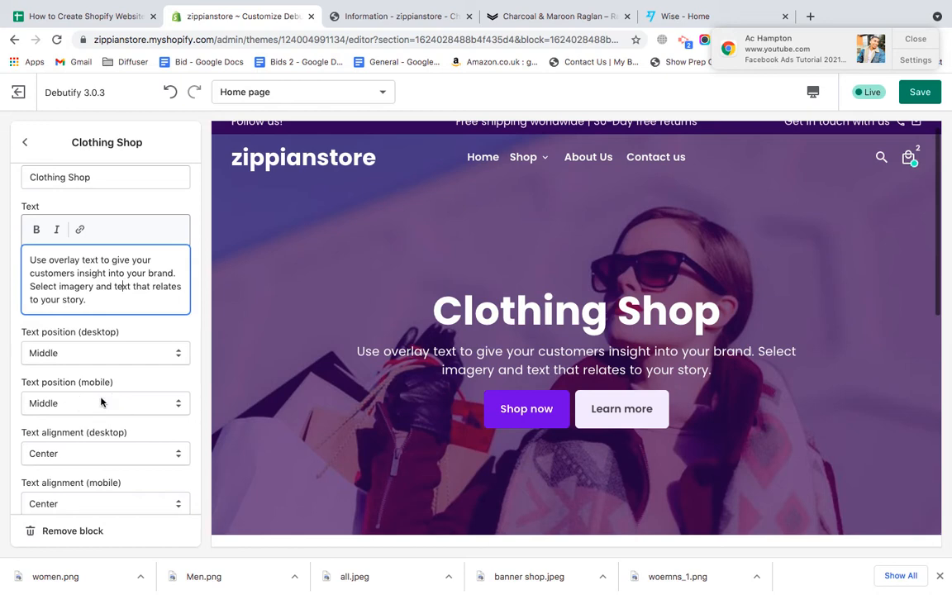
scroll(101, 401, down, 5)
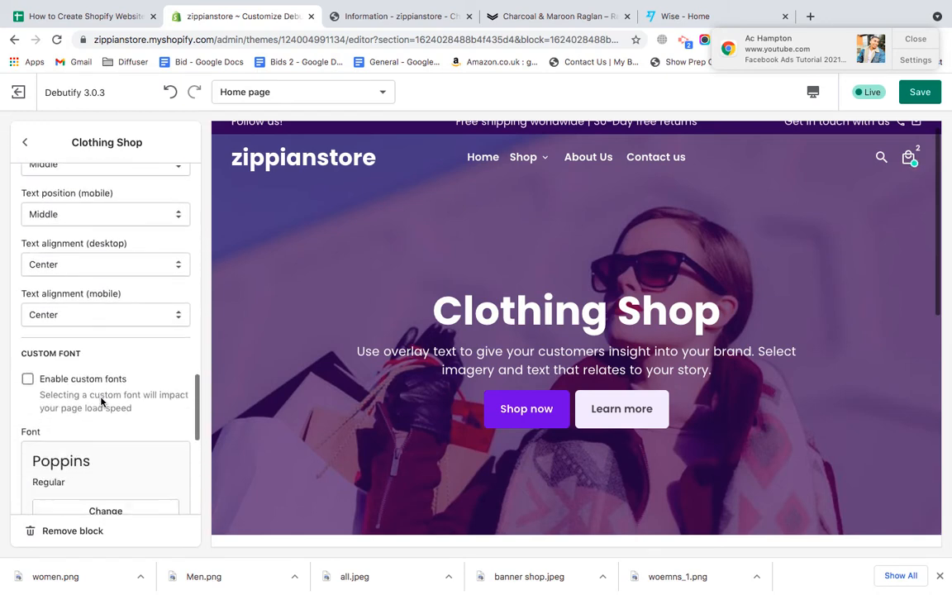
scroll(101, 401, down, 4)
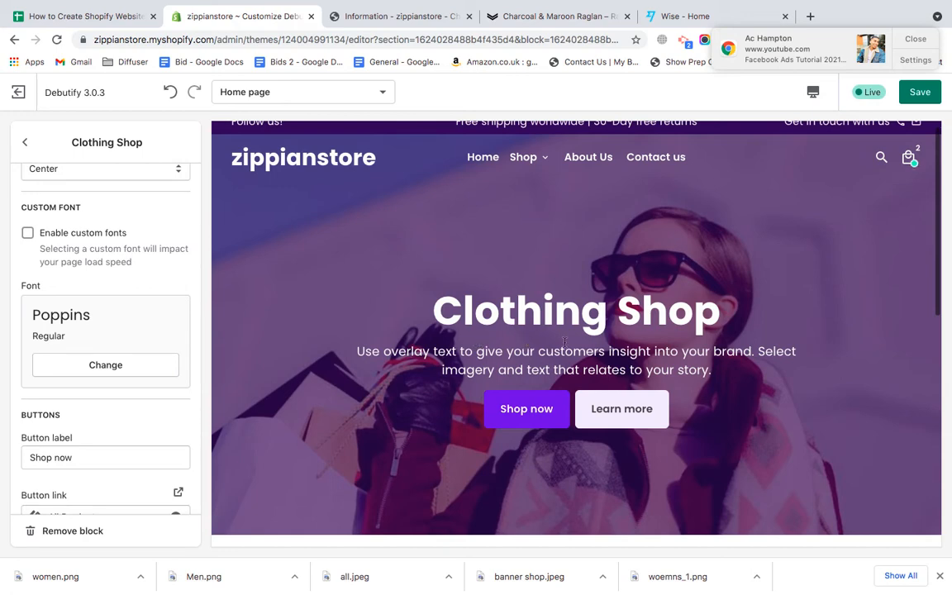
scroll(149, 390, down, 3)
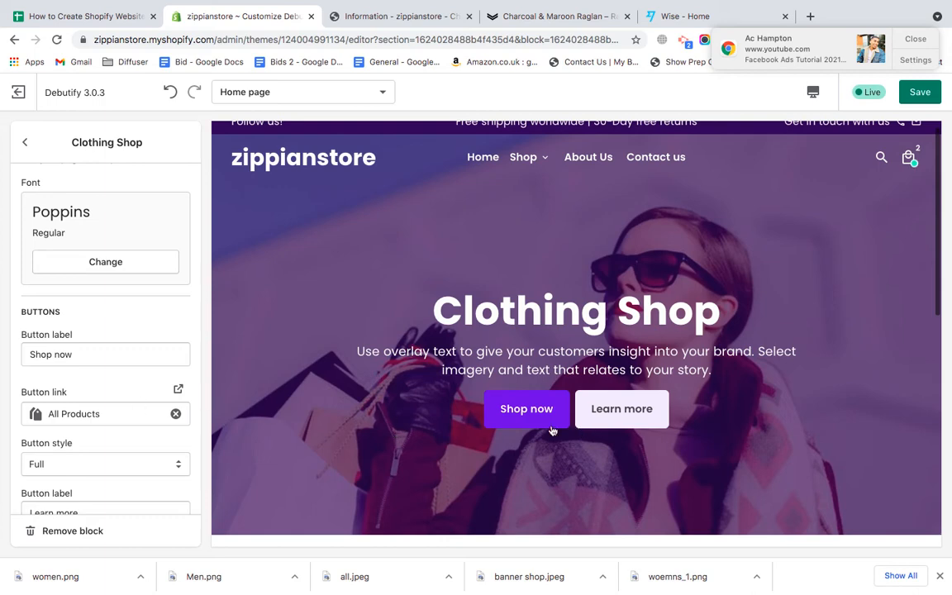
scroll(92, 385, down, 1)
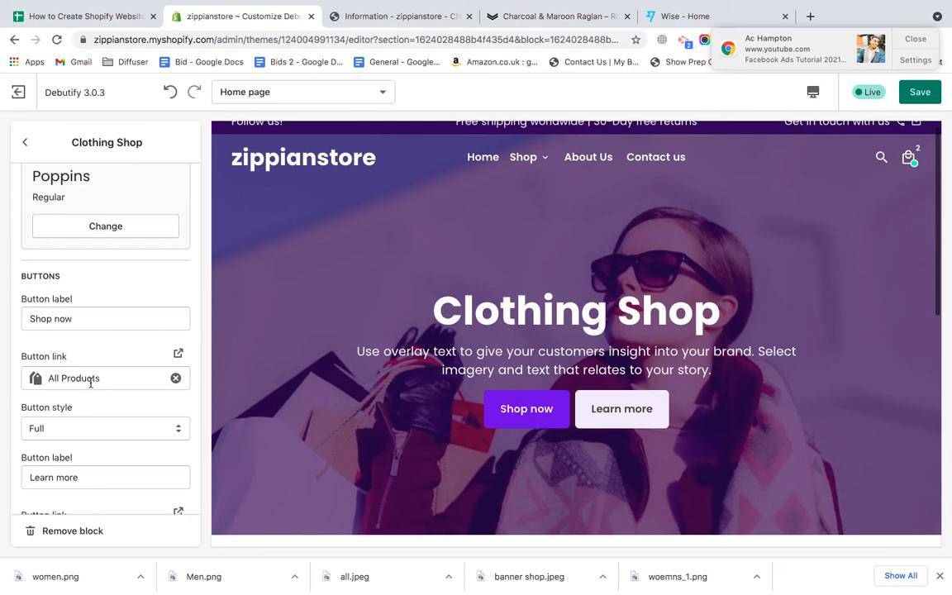
- Change the link of the slide's "Learn more" button to the About Us page
scroll(91, 378, down, 3)
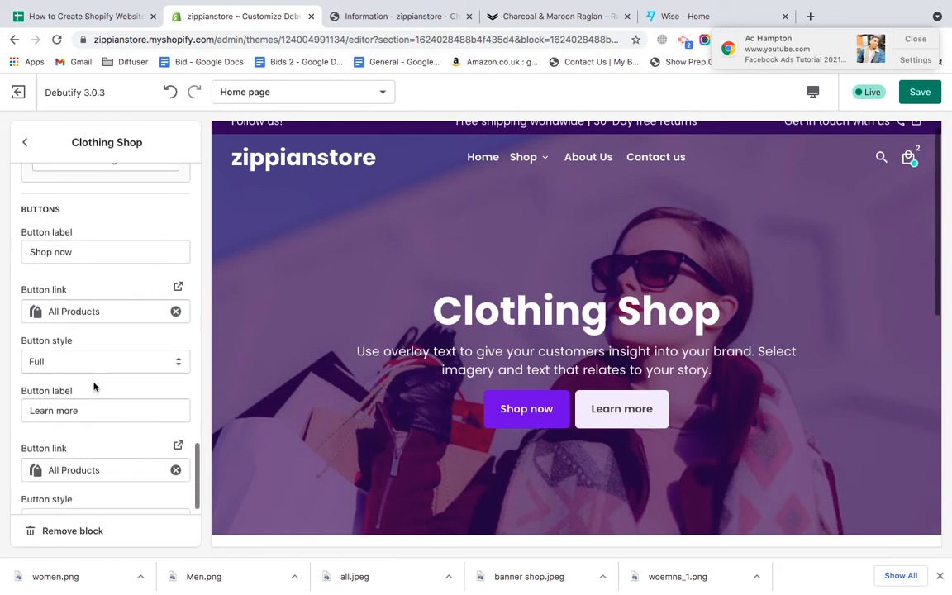
scroll(70, 454, down, 1)
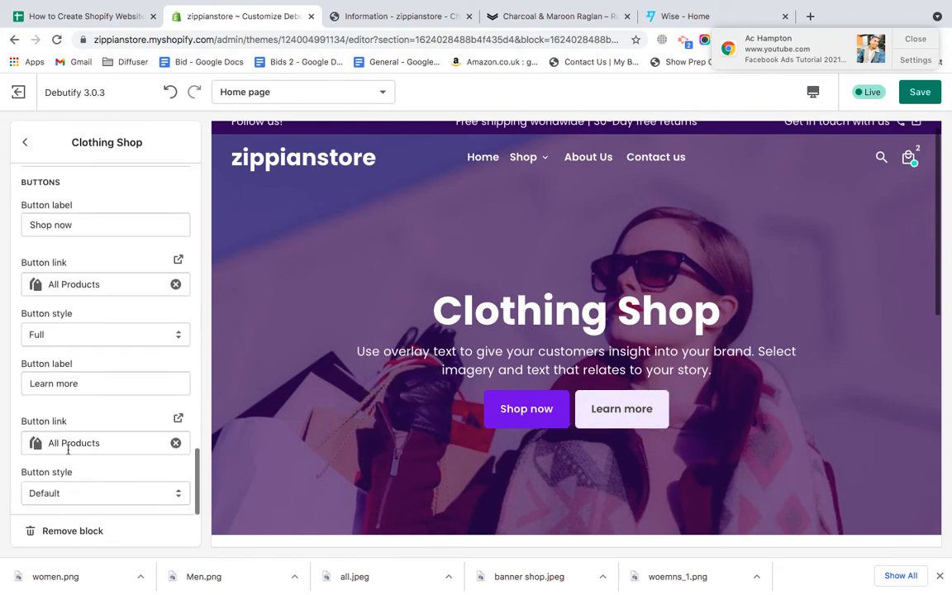
click(176, 446)
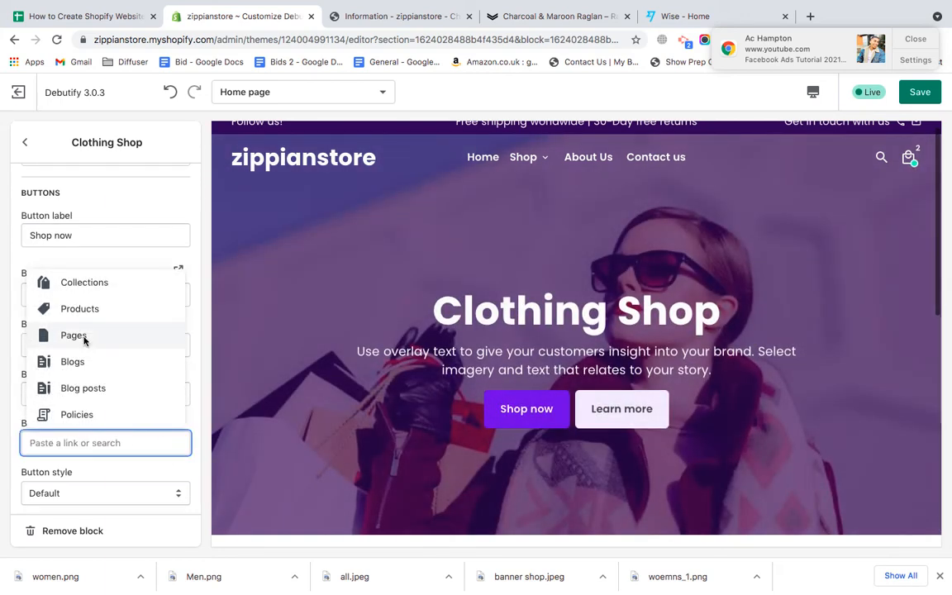
click(83, 339)
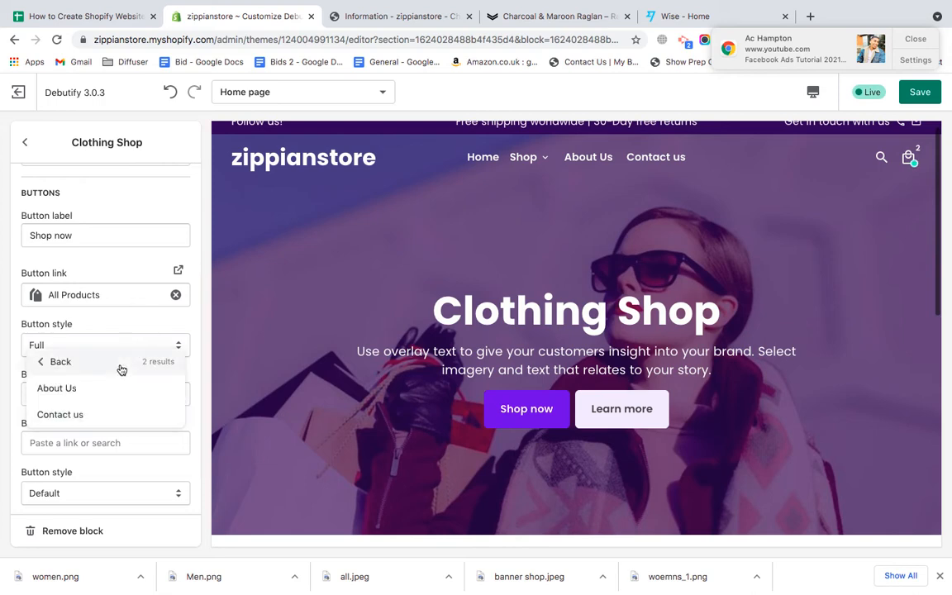
click(88, 391)
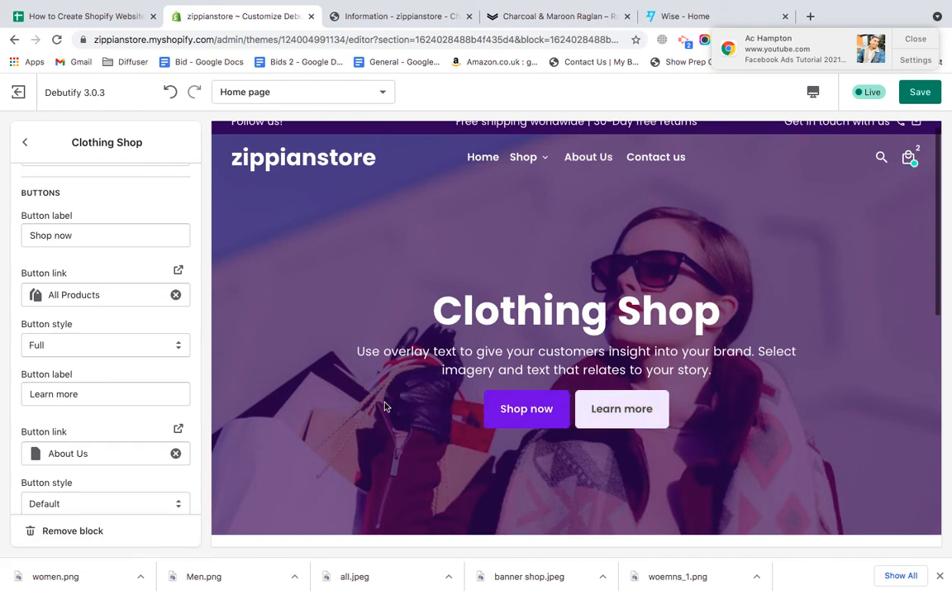
- Try the Full and Outline styles on the "Learn more" button and restore the Default style
scroll(93, 476, down, 1)
click(79, 493)
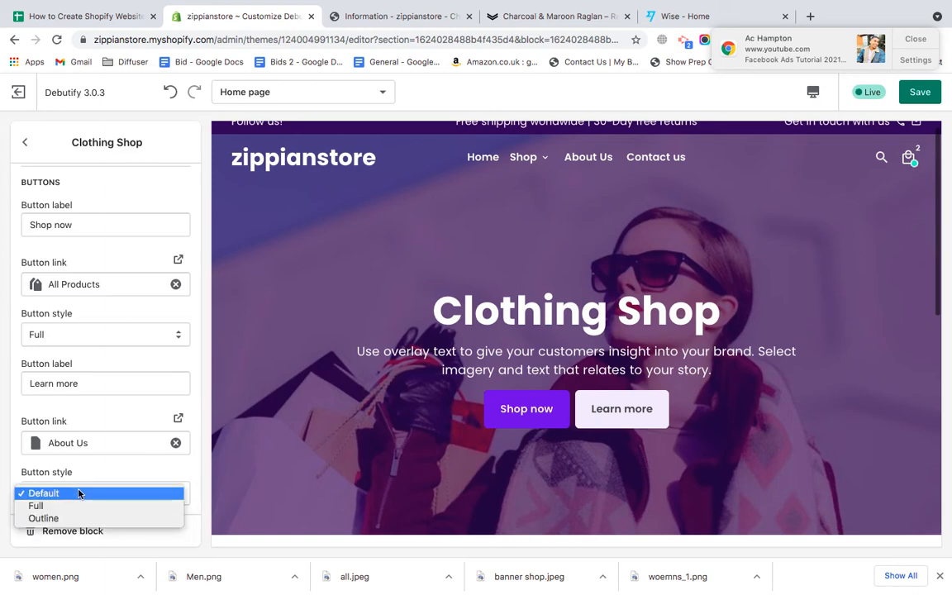
click(77, 505)
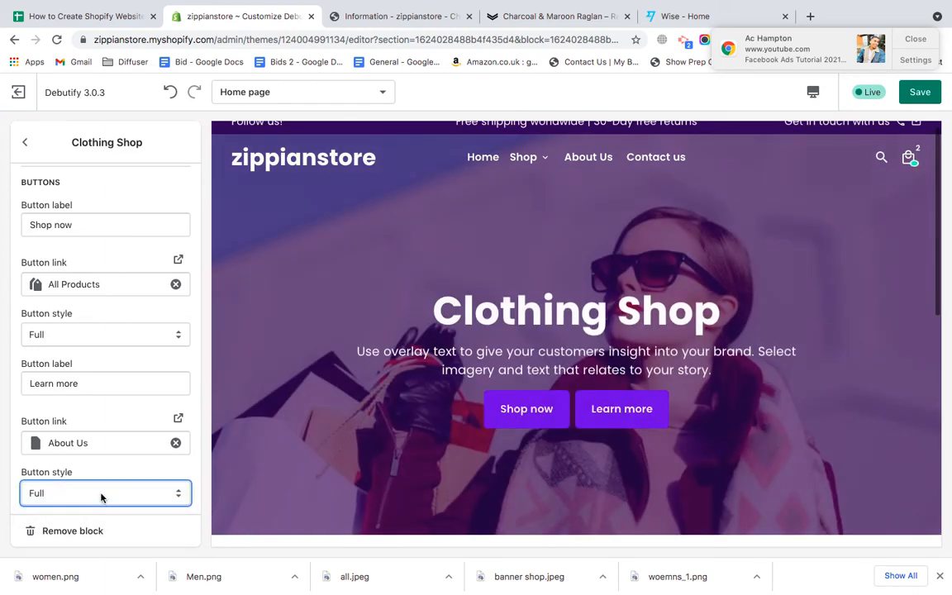
click(100, 496)
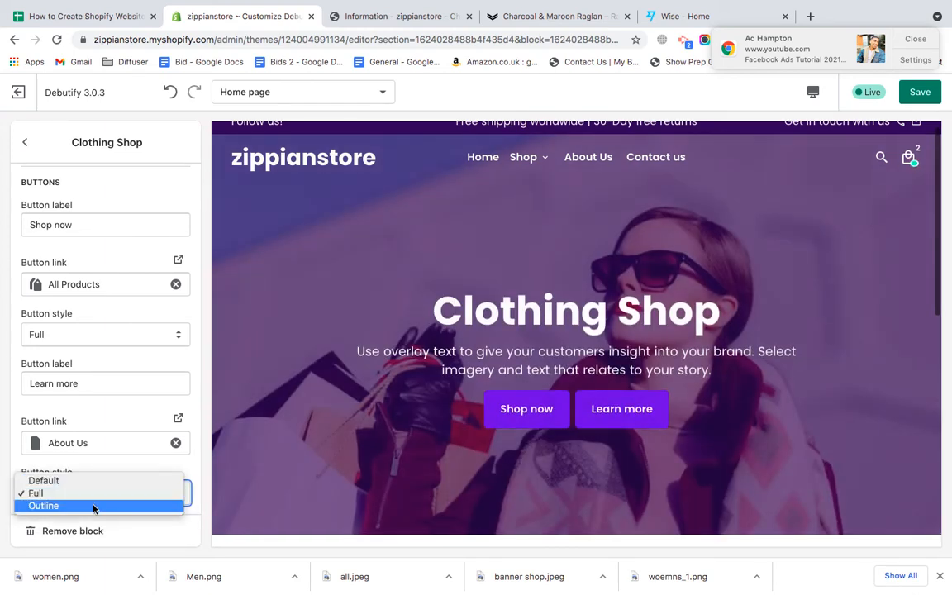
click(93, 508)
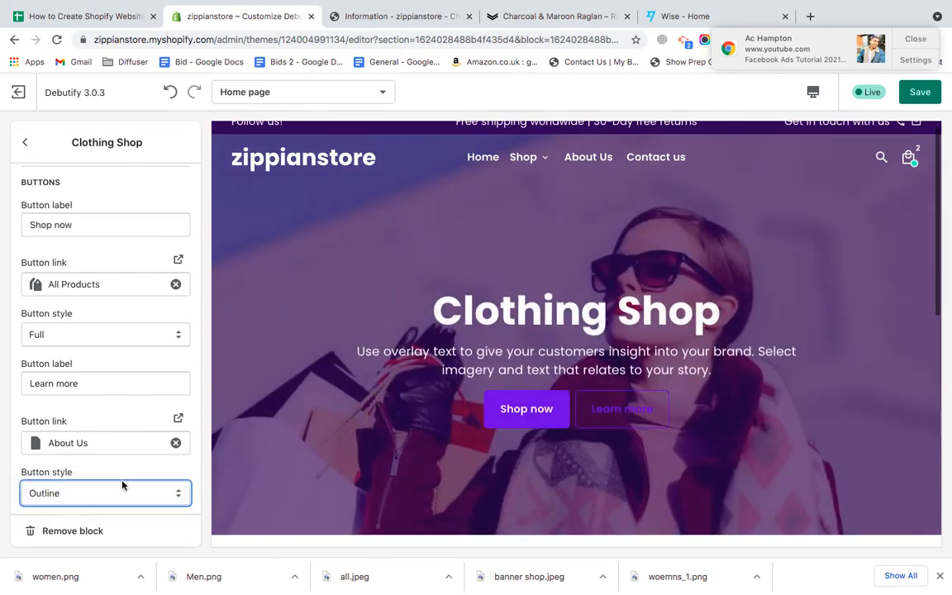
click(104, 494)
click(86, 469)
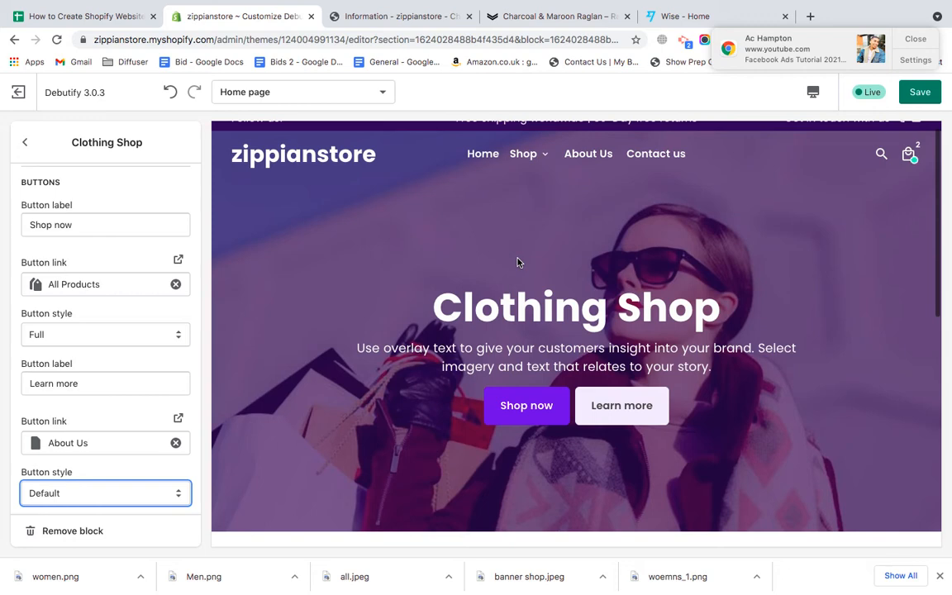
- Leave the slide's settings and add an Image with text section to the home page below the slideshow
scroll(200, 205, up, 4)
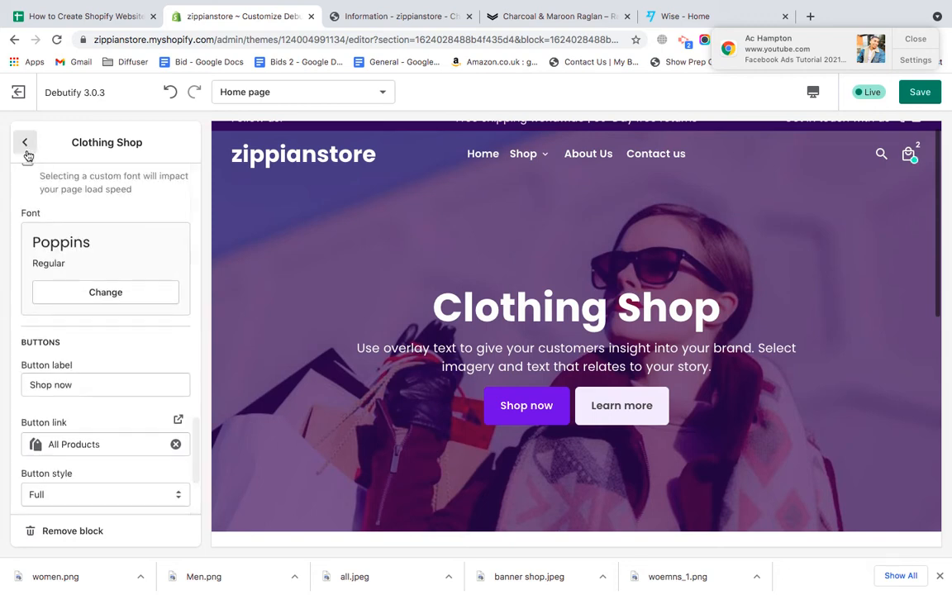
click(25, 142)
click(26, 143)
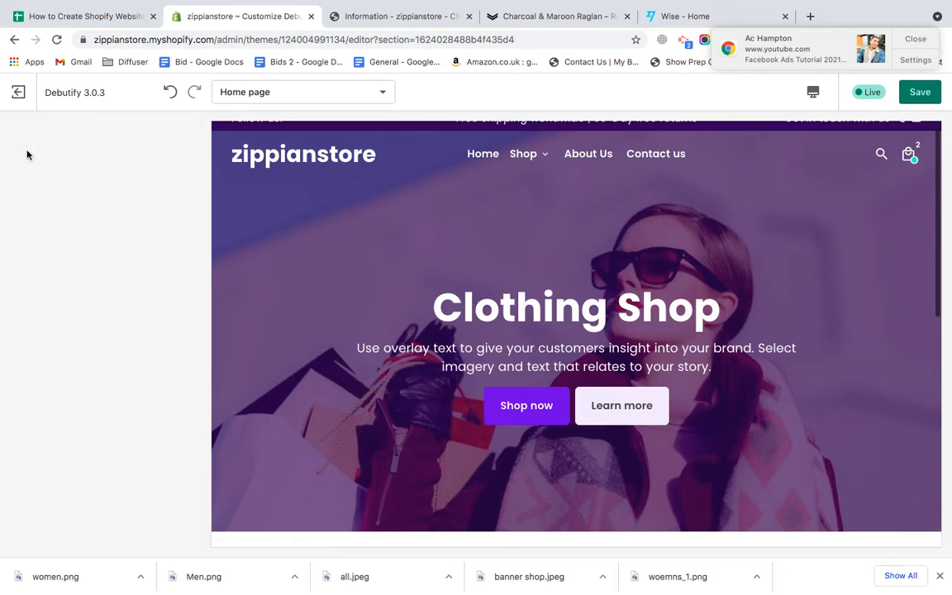
scroll(594, 336, down, 4)
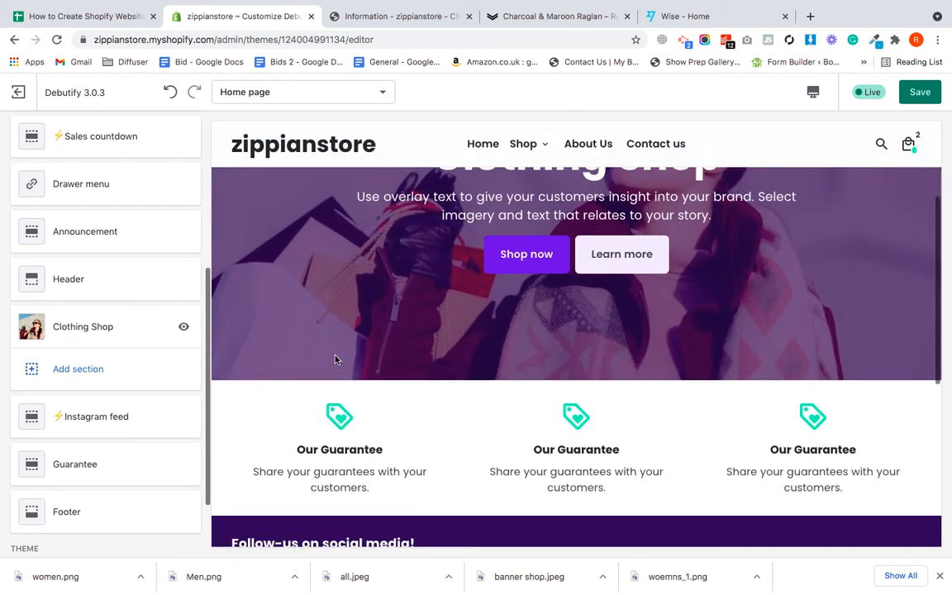
click(97, 369)
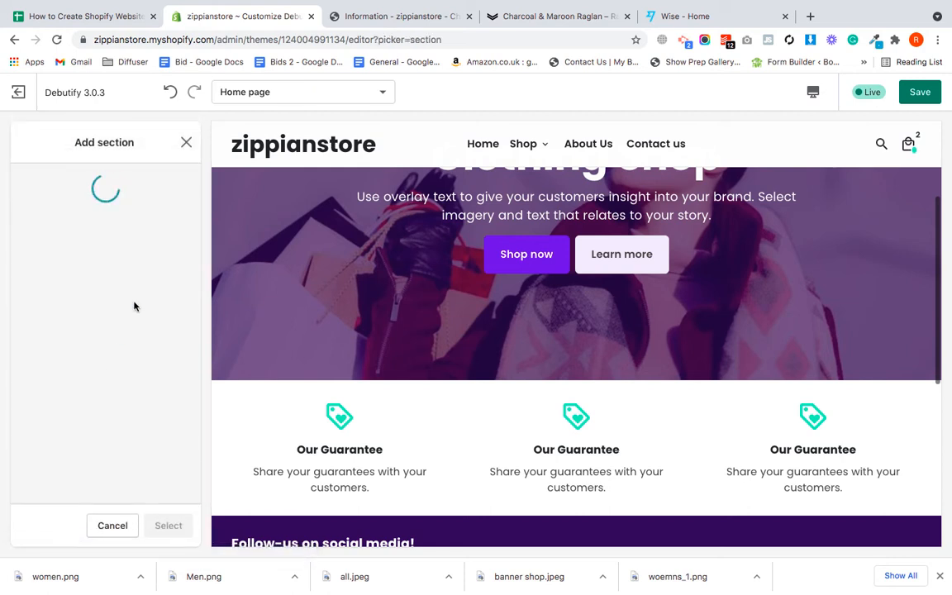
scroll(134, 306, down, 5)
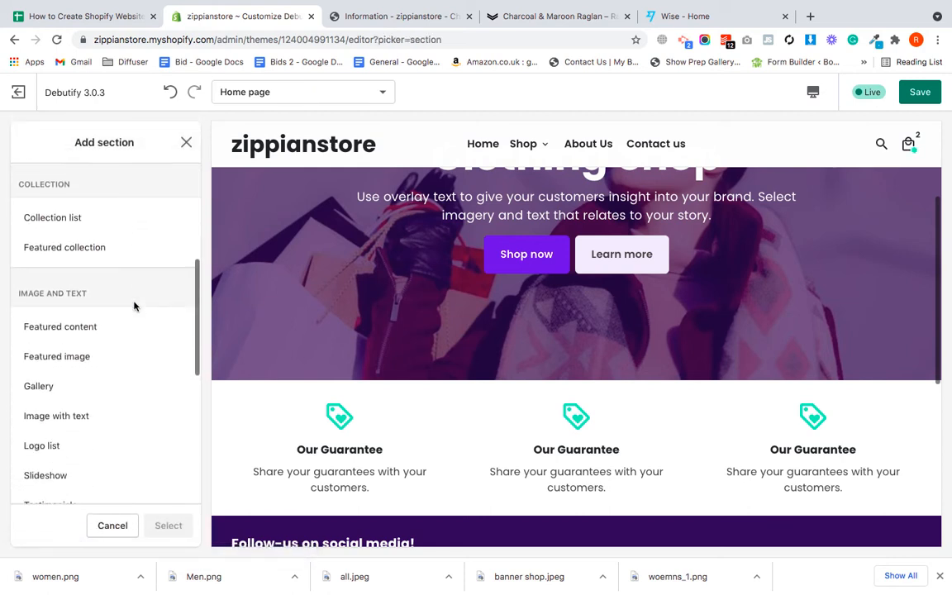
scroll(125, 369, down, 1)
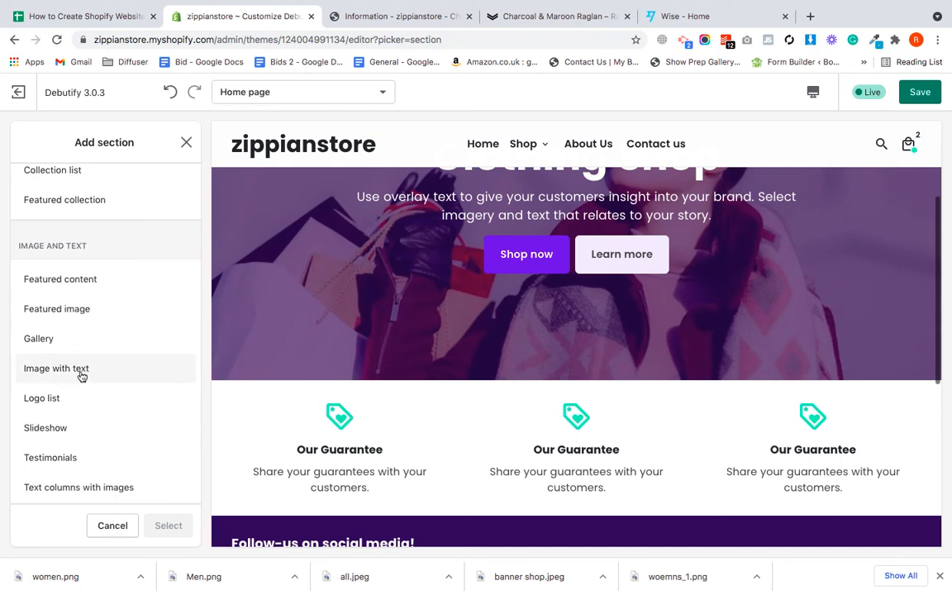
click(81, 370)
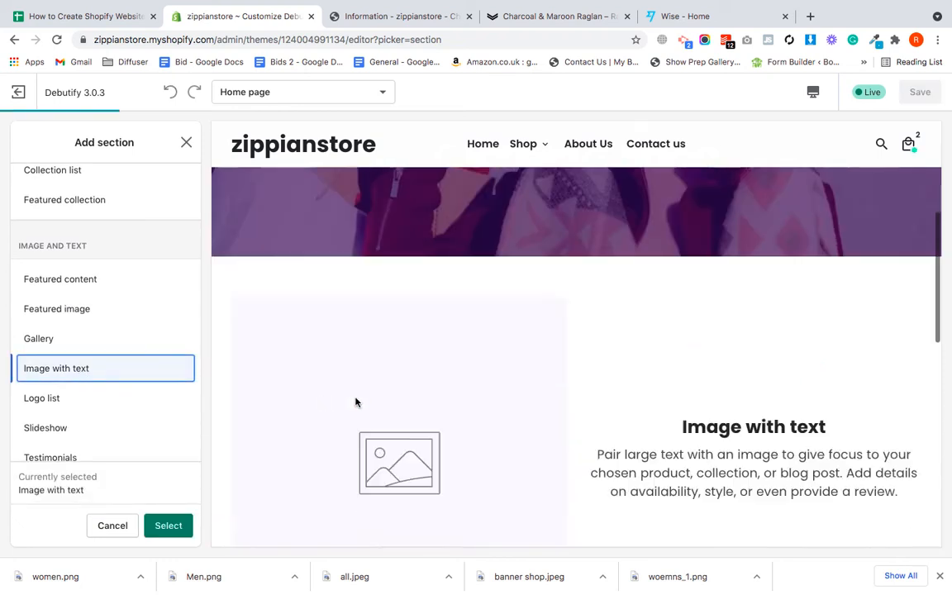
scroll(632, 331, up, 2)
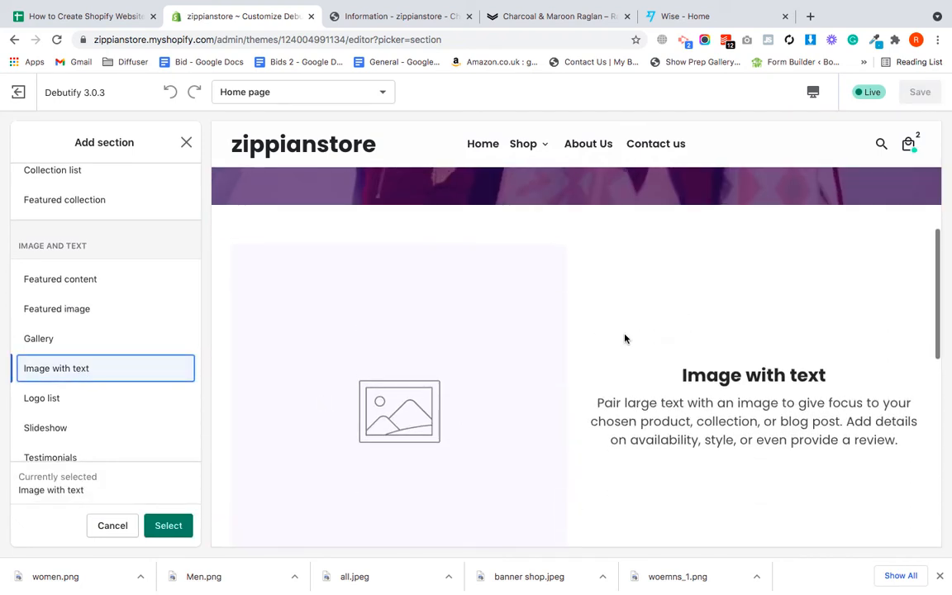
scroll(504, 367, down, 1)
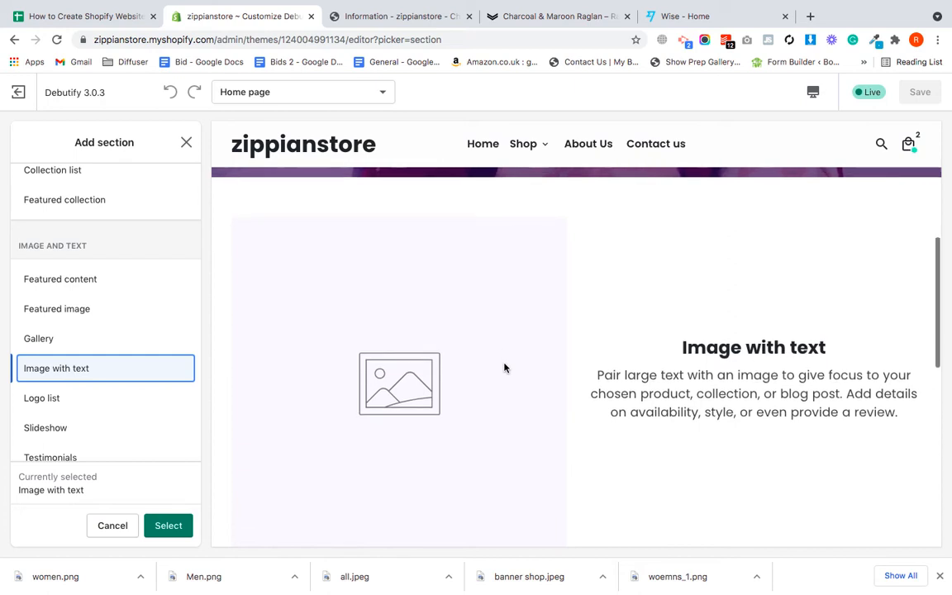
click(166, 525)
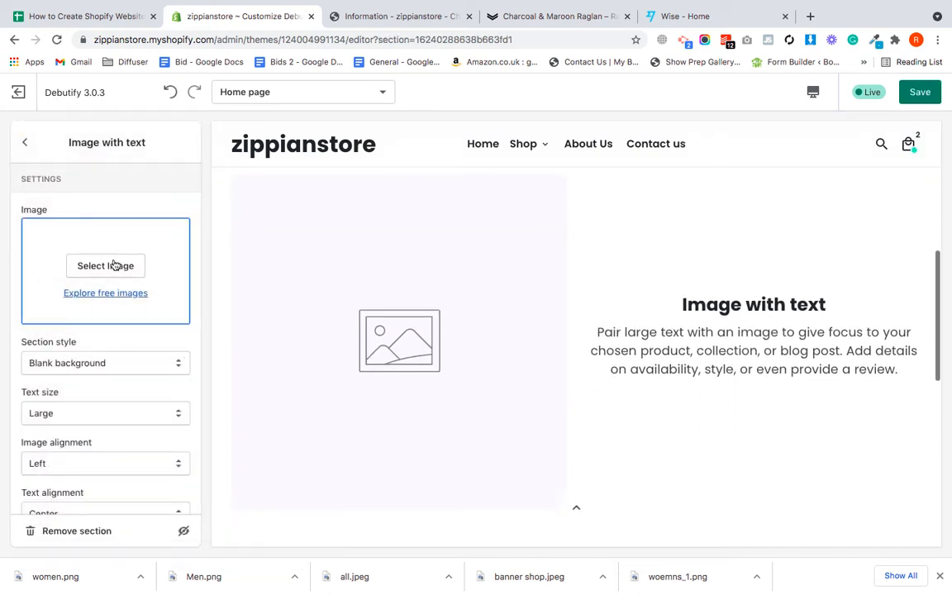
- Set the Image with text section's image to the existing library photo of the woman with shopping bags
click(106, 265)
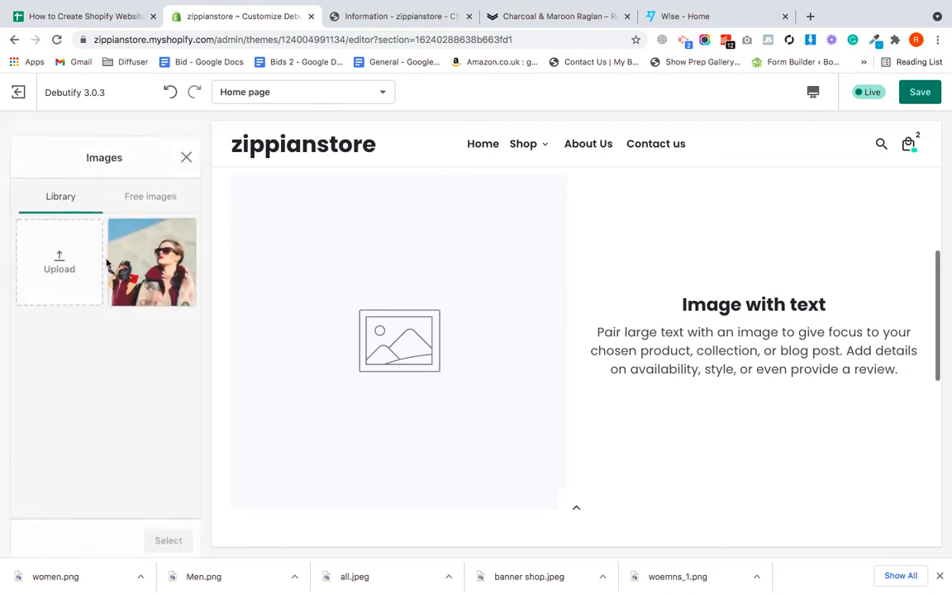
click(165, 259)
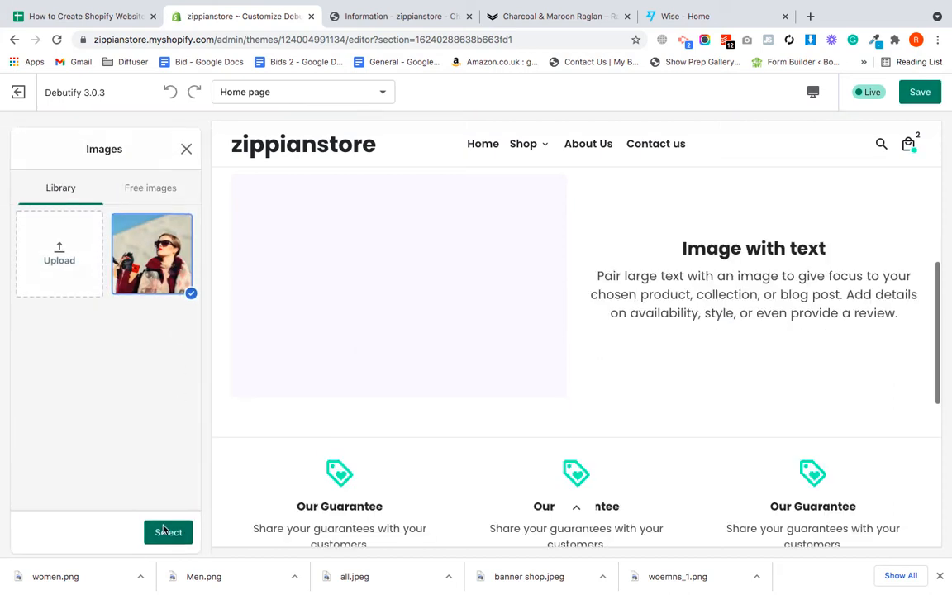
click(166, 531)
- Try the Right image alignment for the Image with text section and set it back to Left
scroll(122, 427, down, 1)
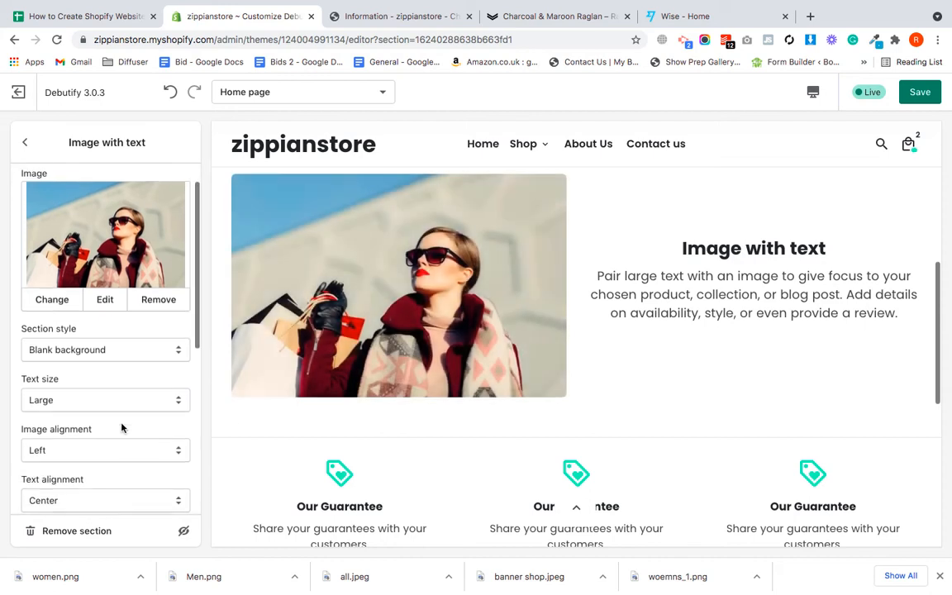
scroll(122, 427, down, 2)
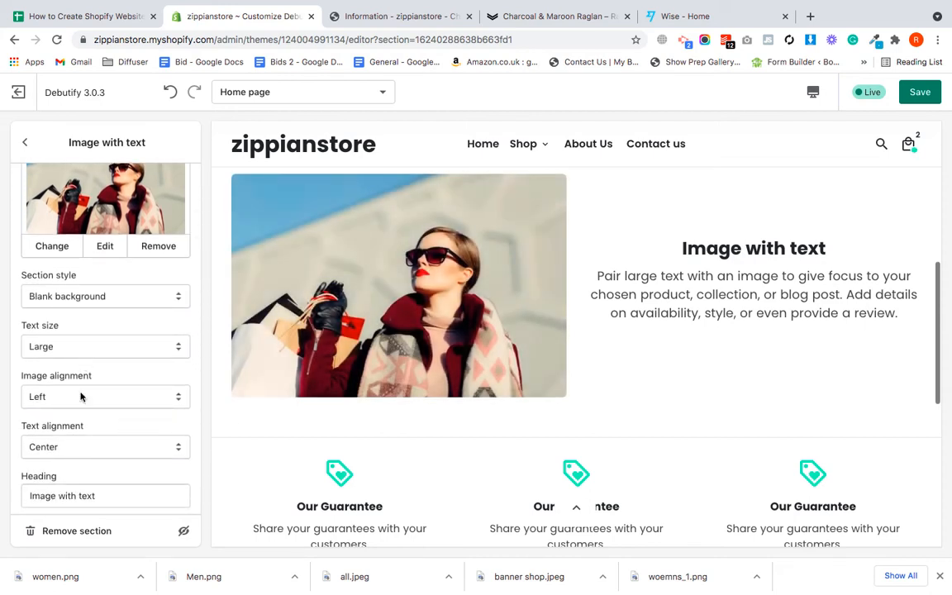
scroll(79, 401, down, 1)
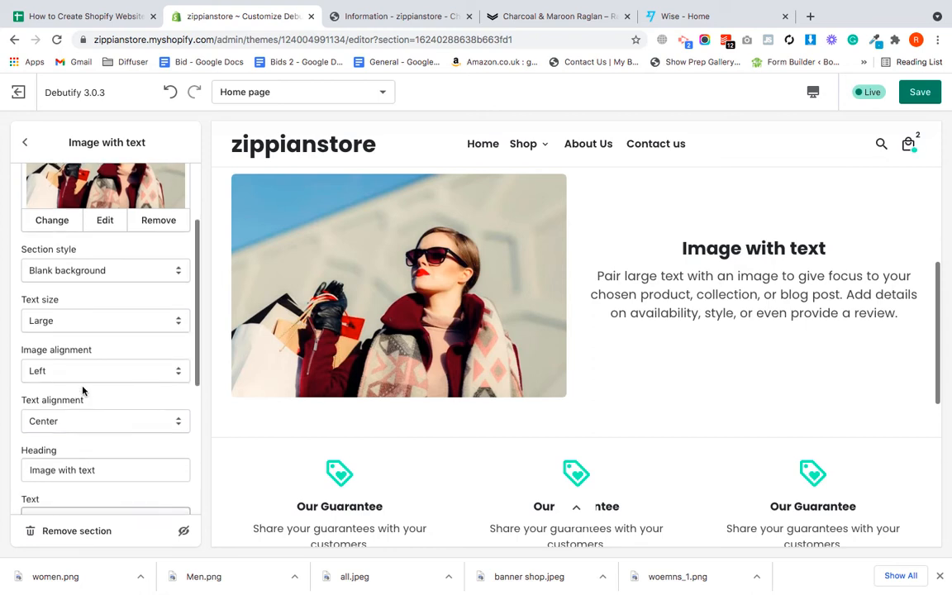
click(91, 370)
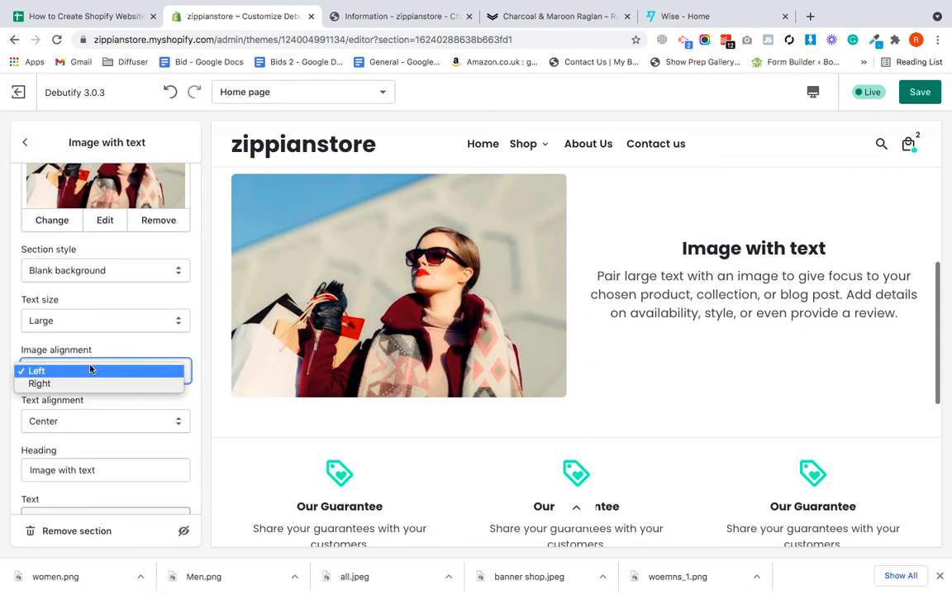
click(37, 383)
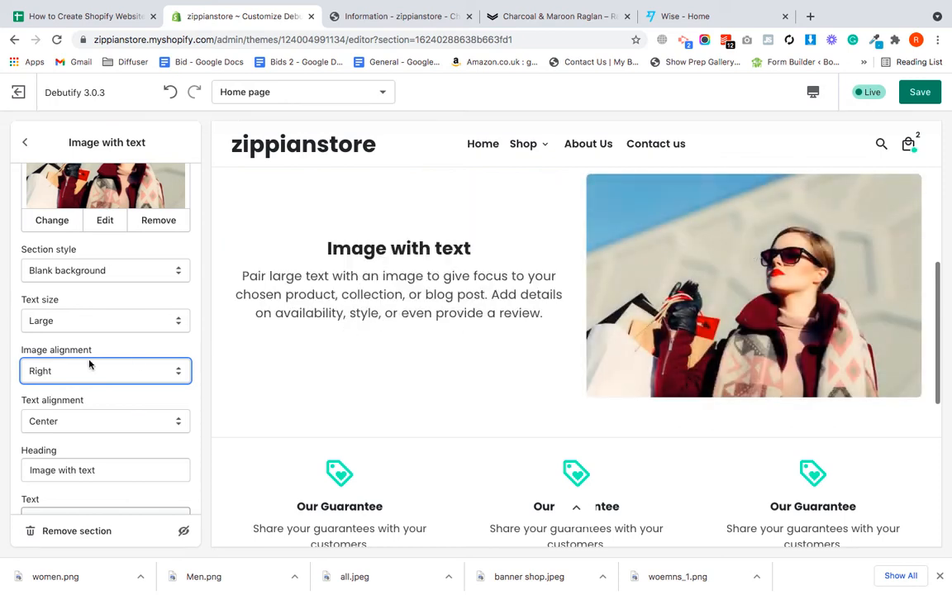
click(73, 373)
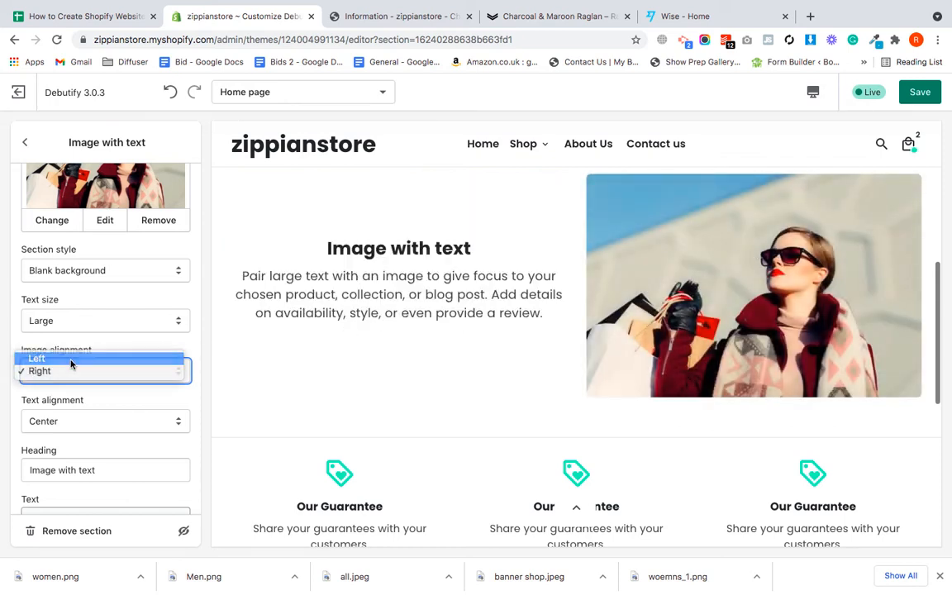
click(74, 361)
- Try the Right text alignment for the Image with text section and set it back to Center
scroll(137, 387, down, 1)
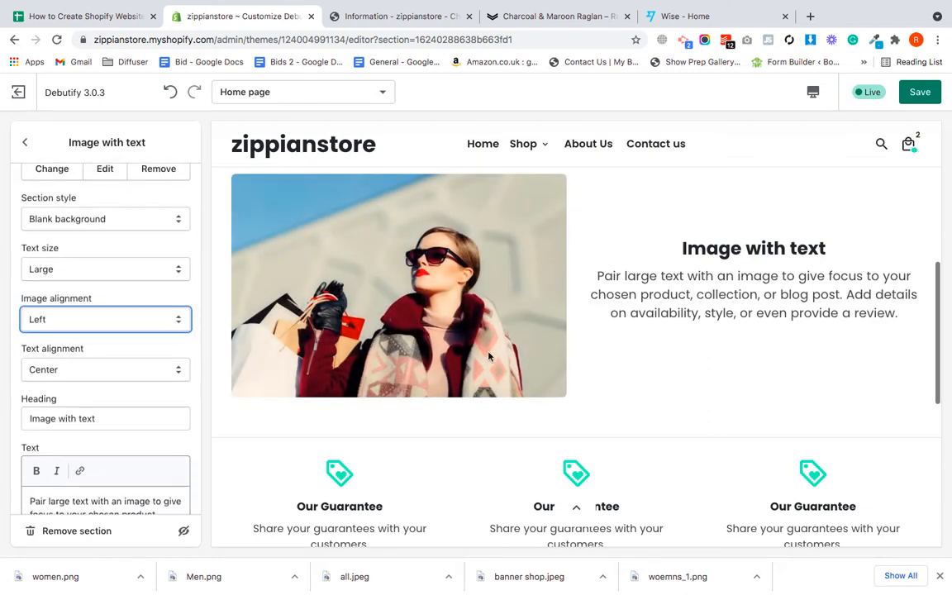
click(113, 373)
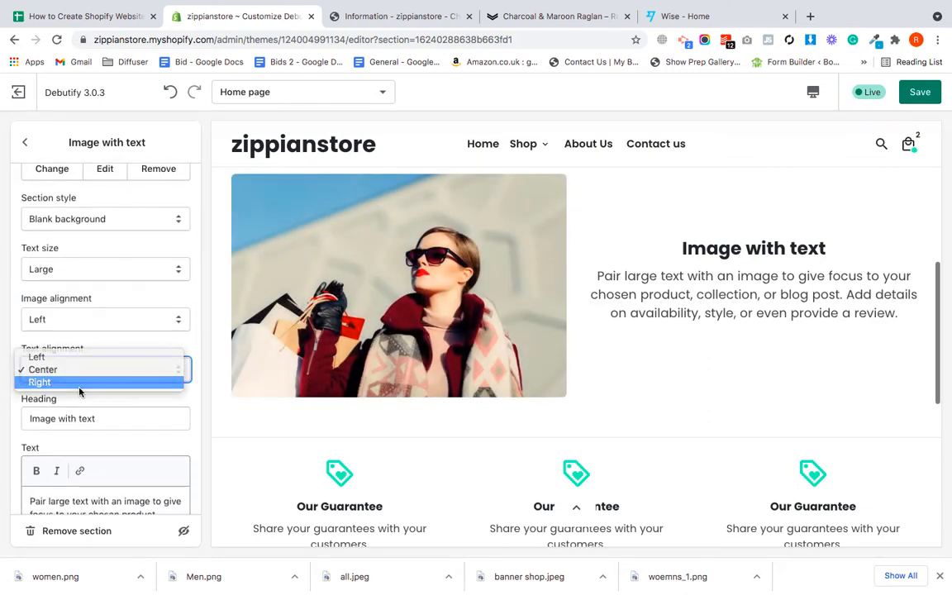
click(79, 386)
click(100, 366)
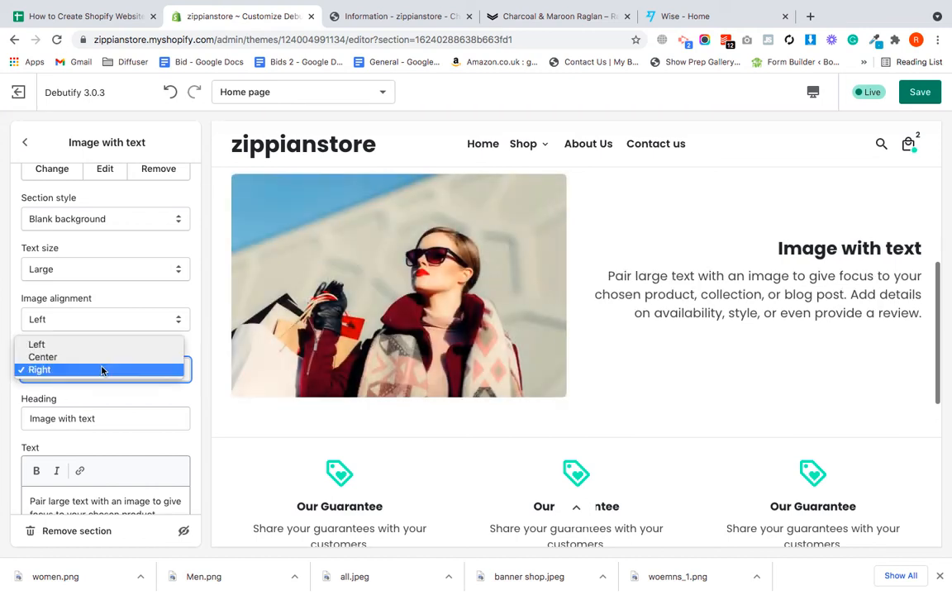
click(88, 359)
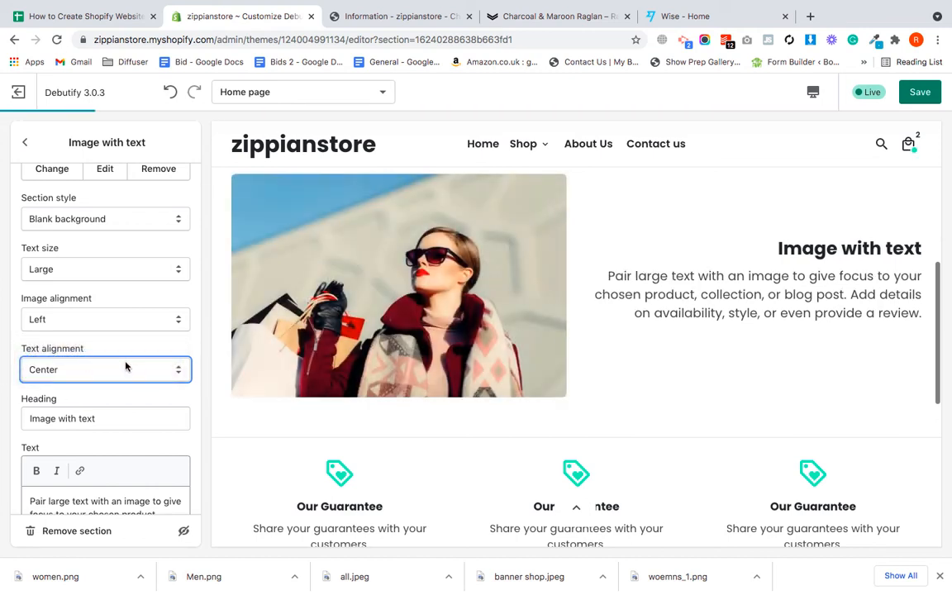
- Change the image-with-text section's heading to "About us"
scroll(142, 395, down, 2)
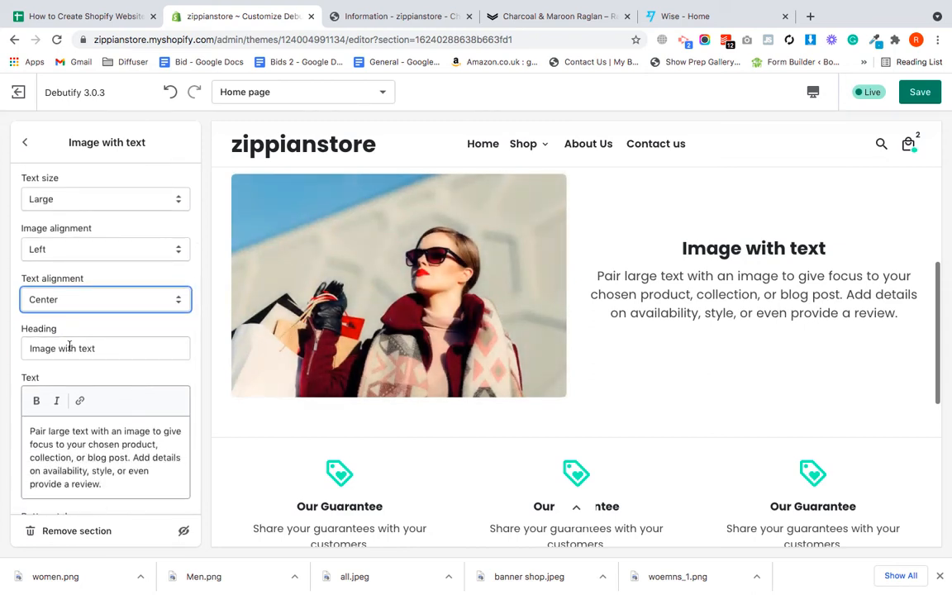
triple_click(96, 348)
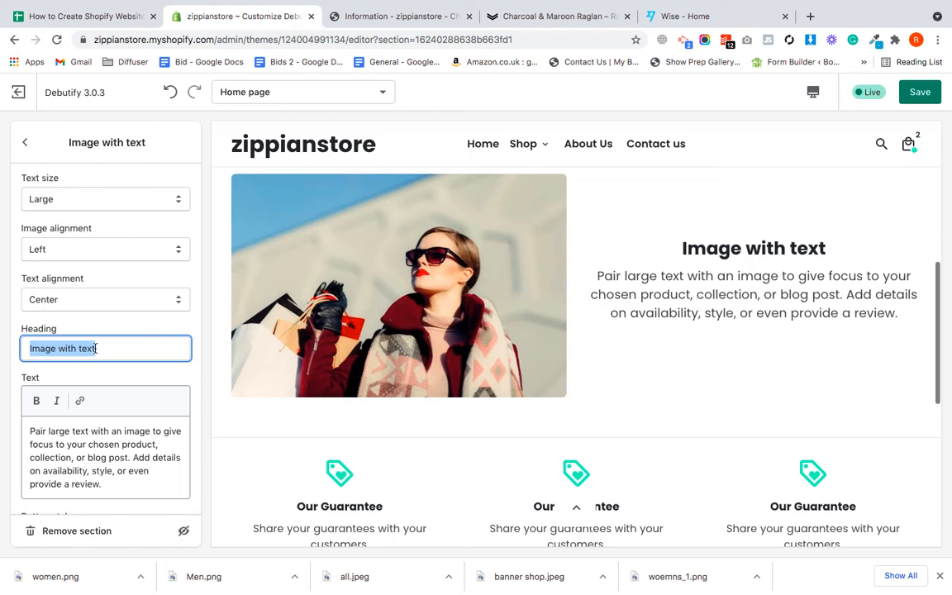
text(About us)
- Label the About us section's button "Read More" and link it to the About Us page
scroll(110, 366, down, 3)
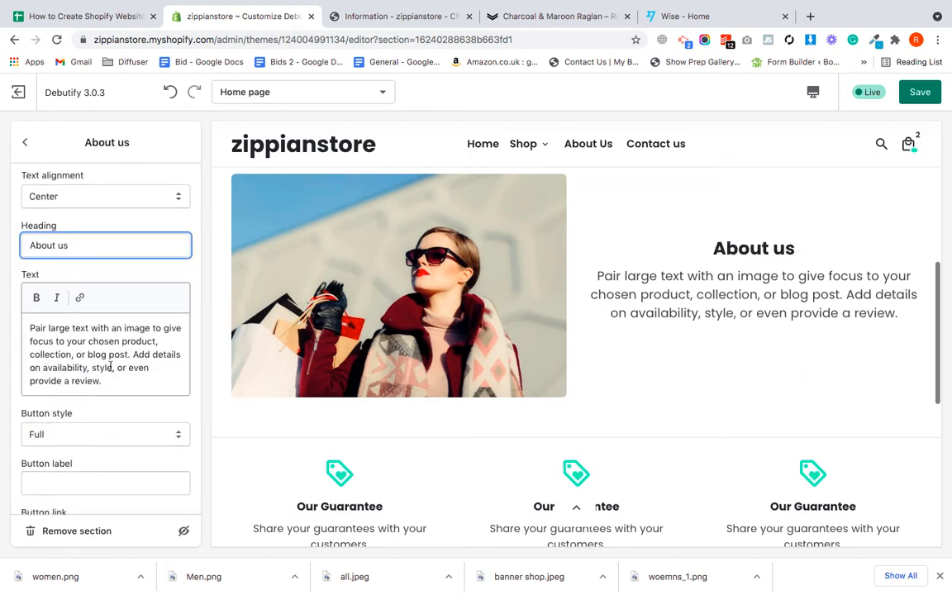
scroll(109, 394, down, 1)
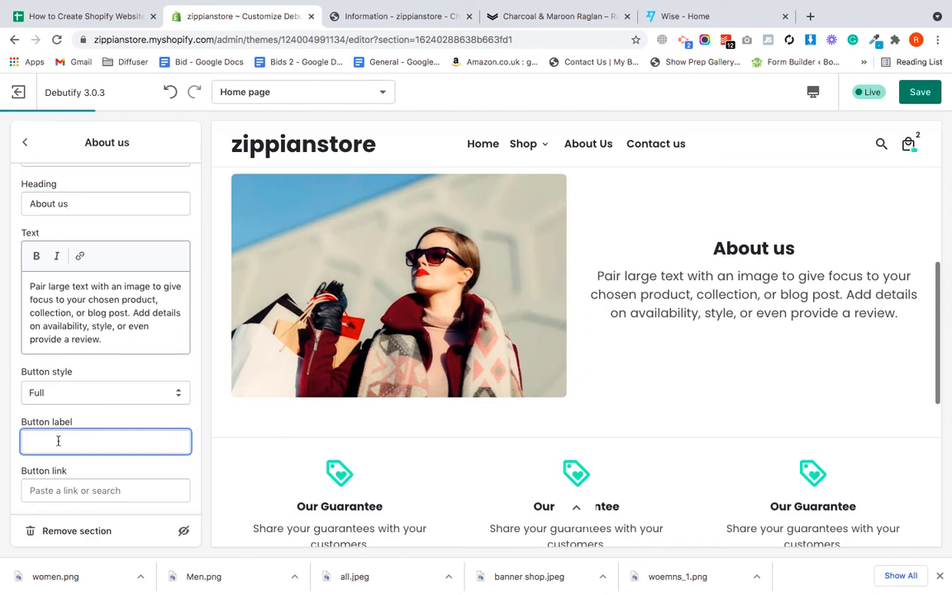
text(Read)
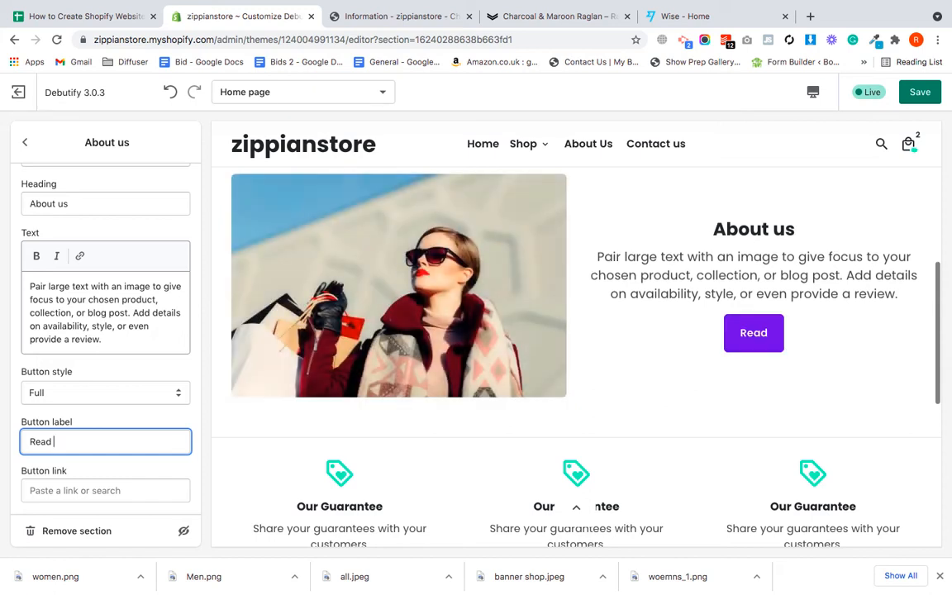
text( More)
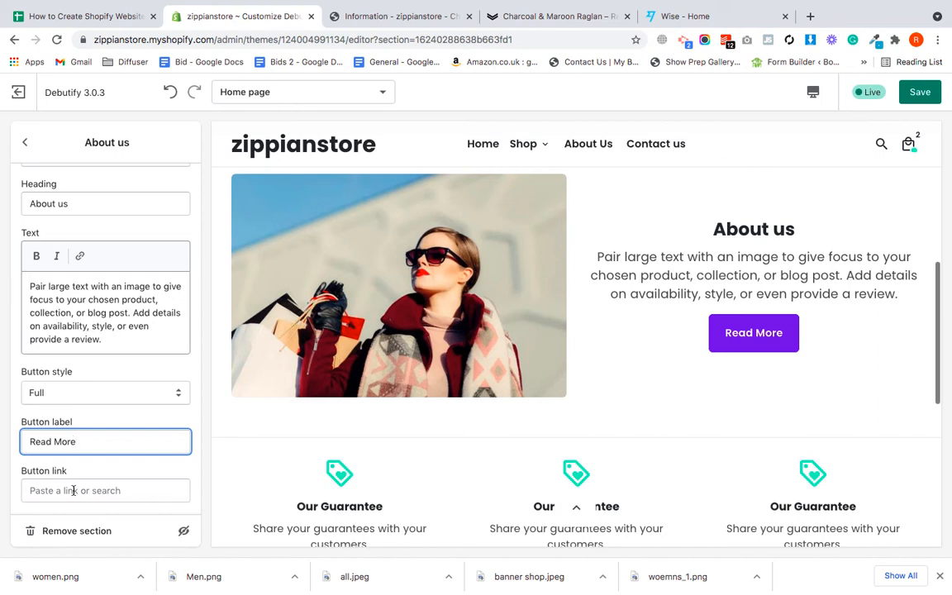
click(73, 490)
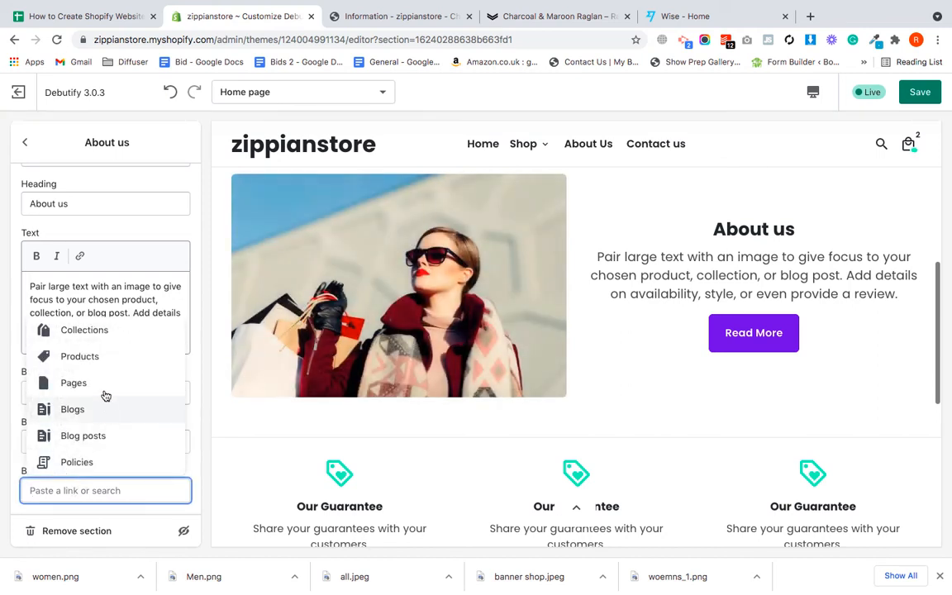
click(104, 389)
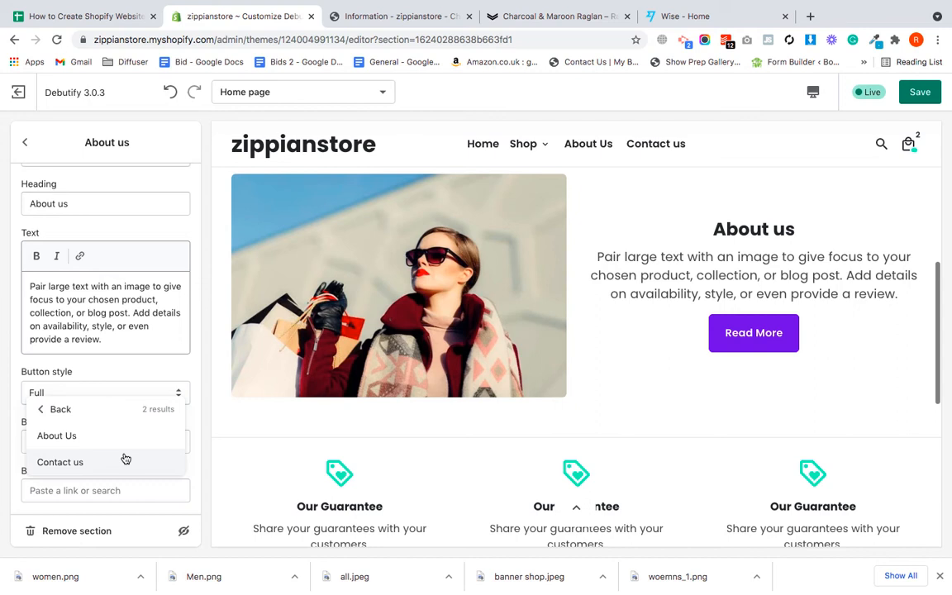
click(57, 436)
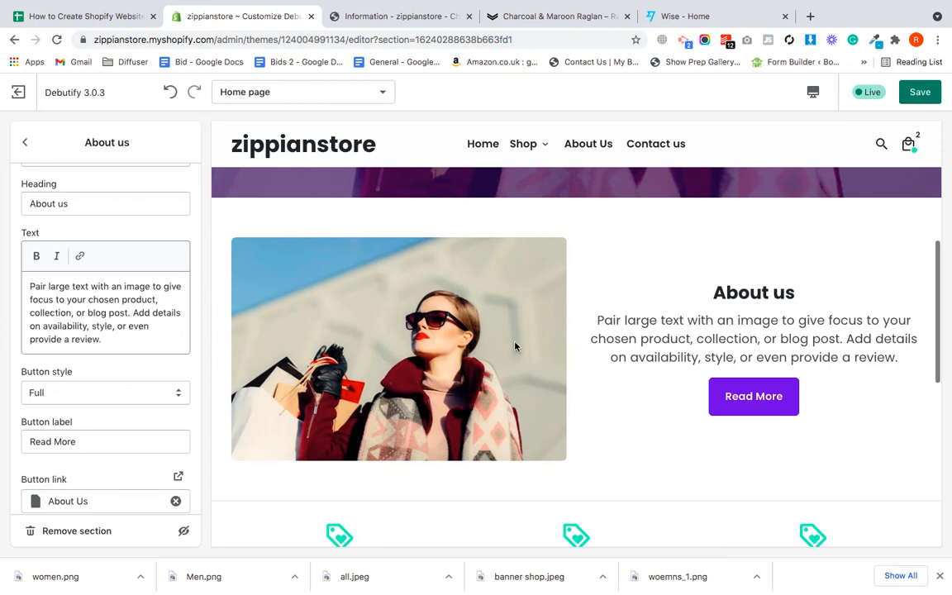
click(24, 144)
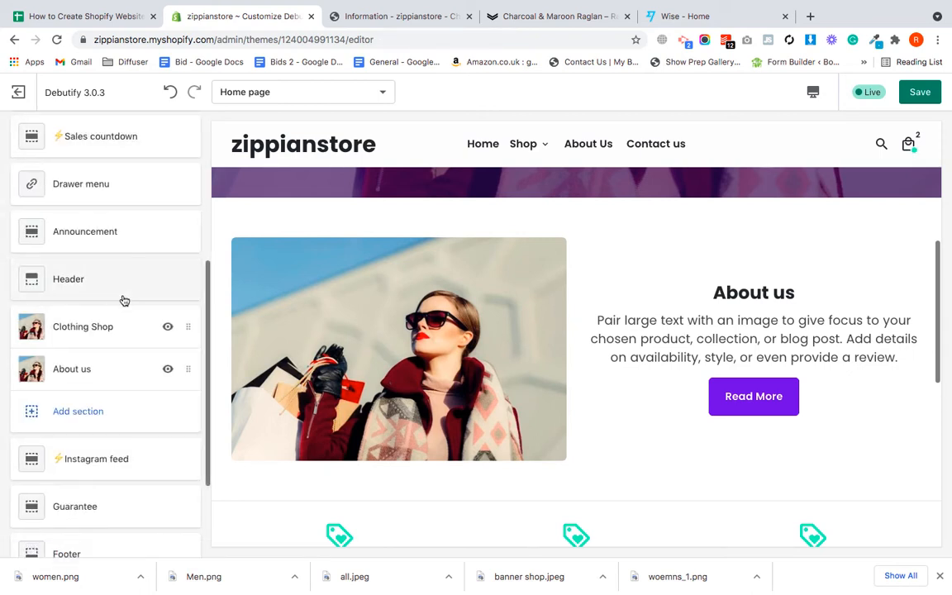
- Add a Collection list section to the home page below the About us section
scroll(132, 367, down, 2)
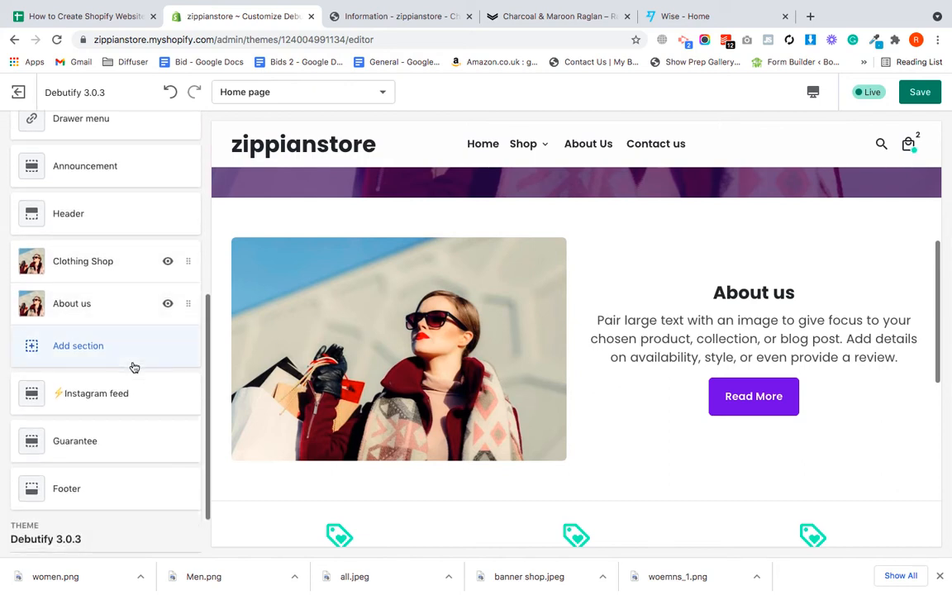
scroll(384, 386, down, 2)
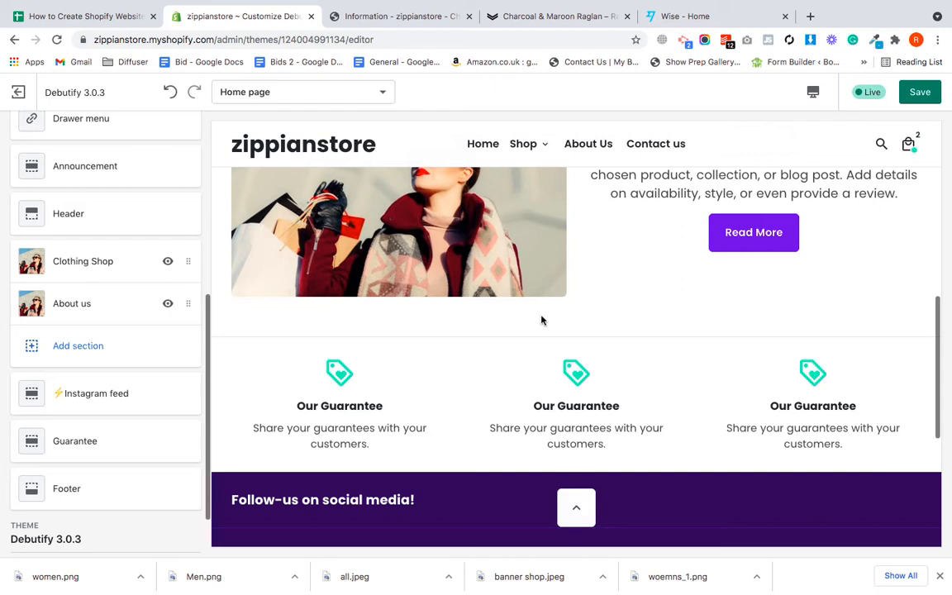
click(119, 351)
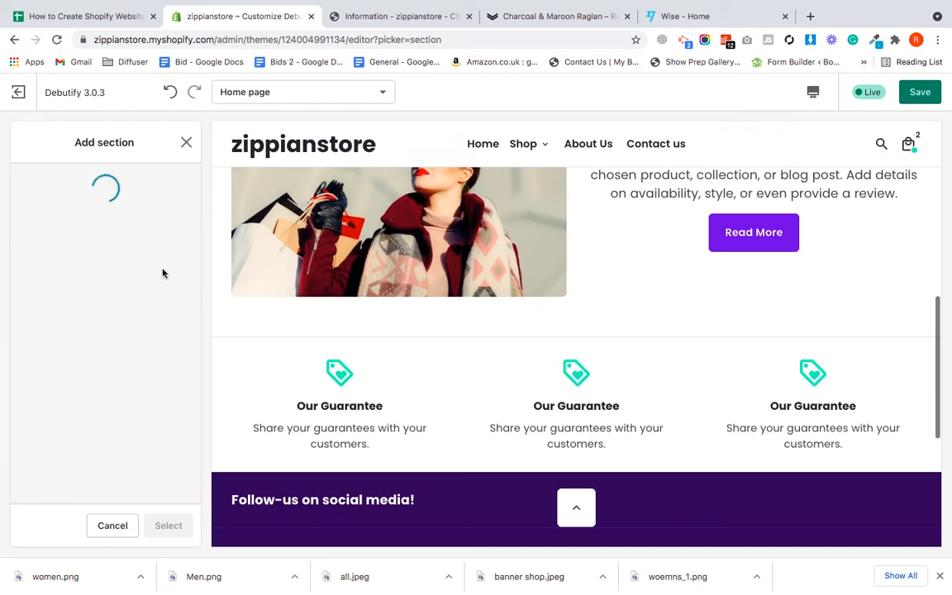
scroll(147, 331, down, 4)
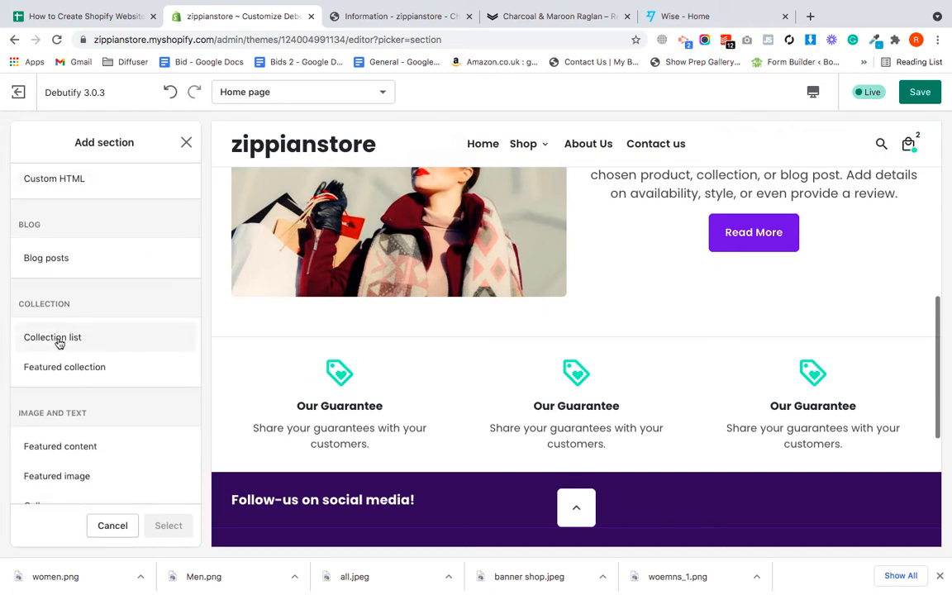
click(58, 340)
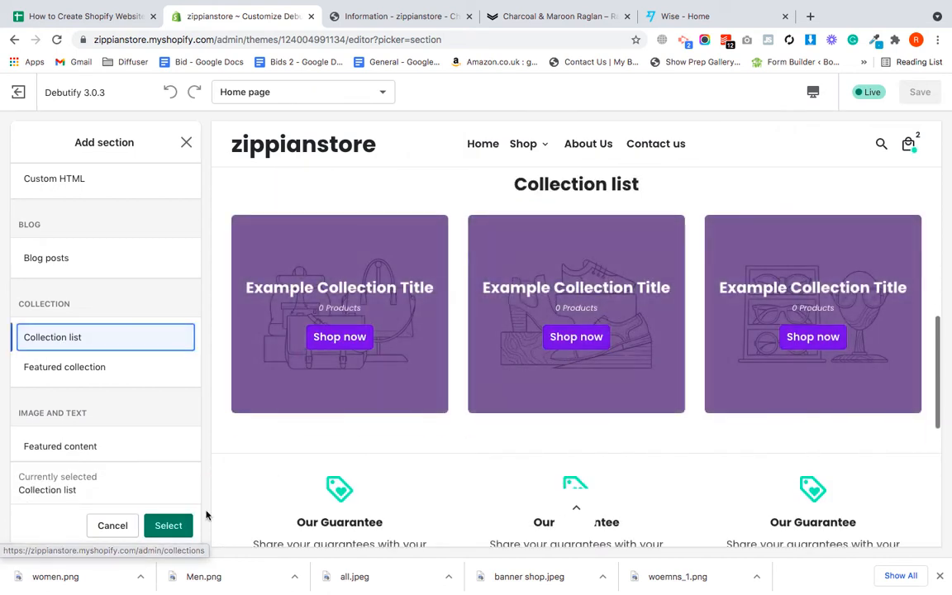
click(167, 532)
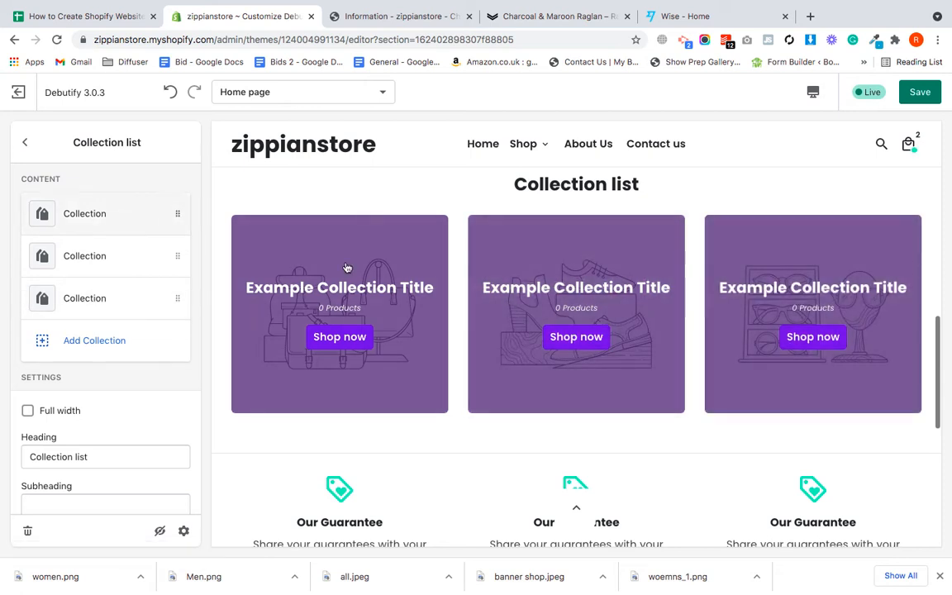
- Assign the All collection to the first block of the collection list
click(82, 214)
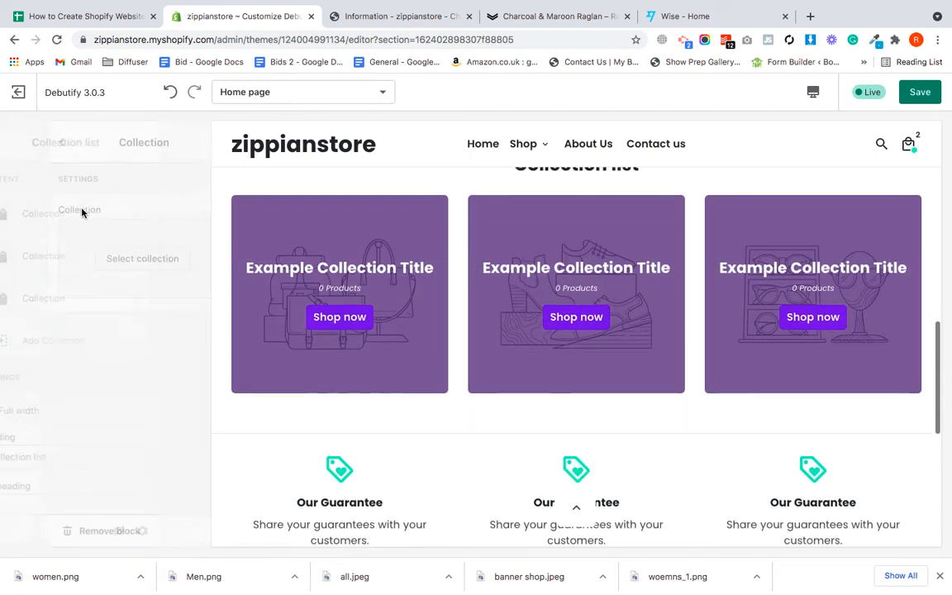
click(123, 262)
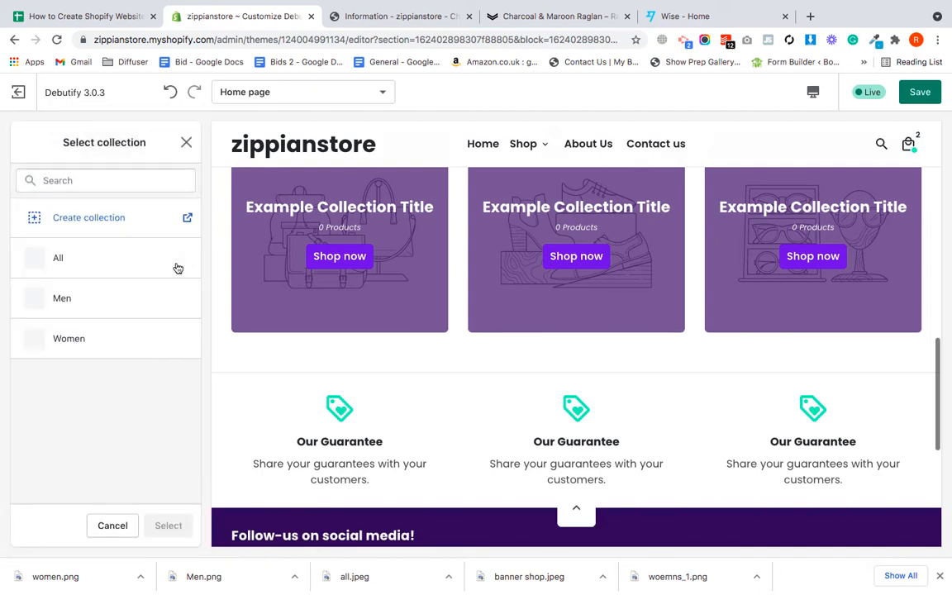
click(93, 262)
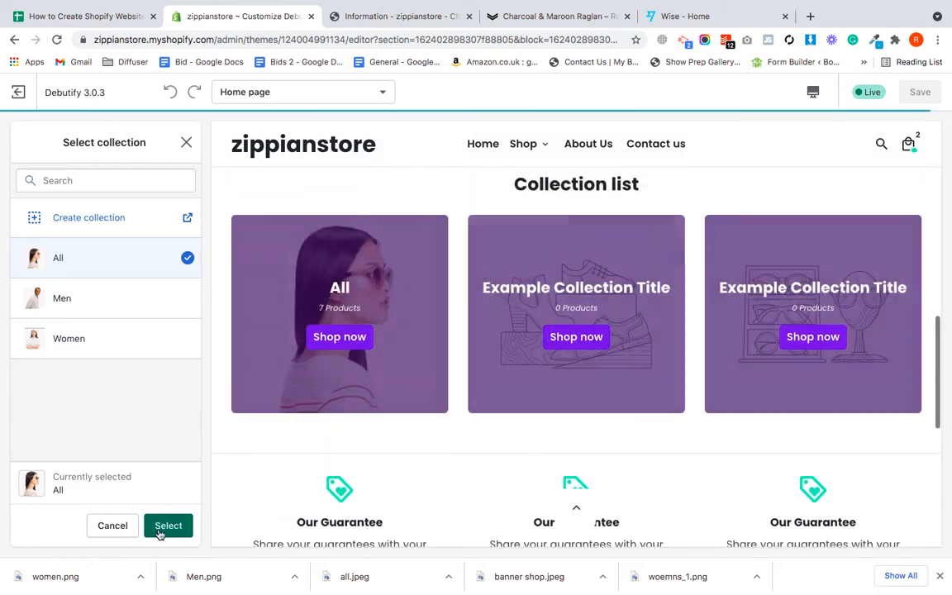
click(165, 525)
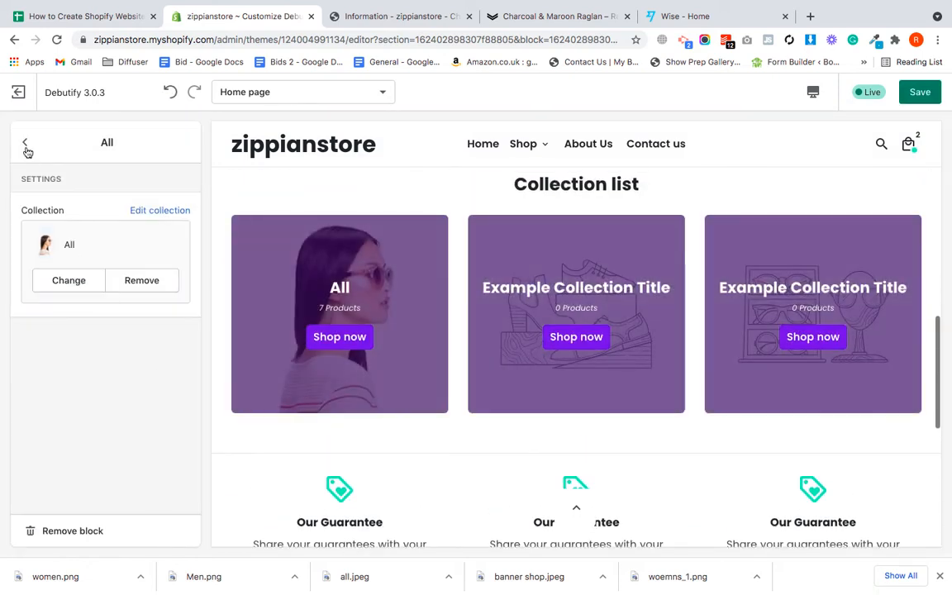
click(25, 147)
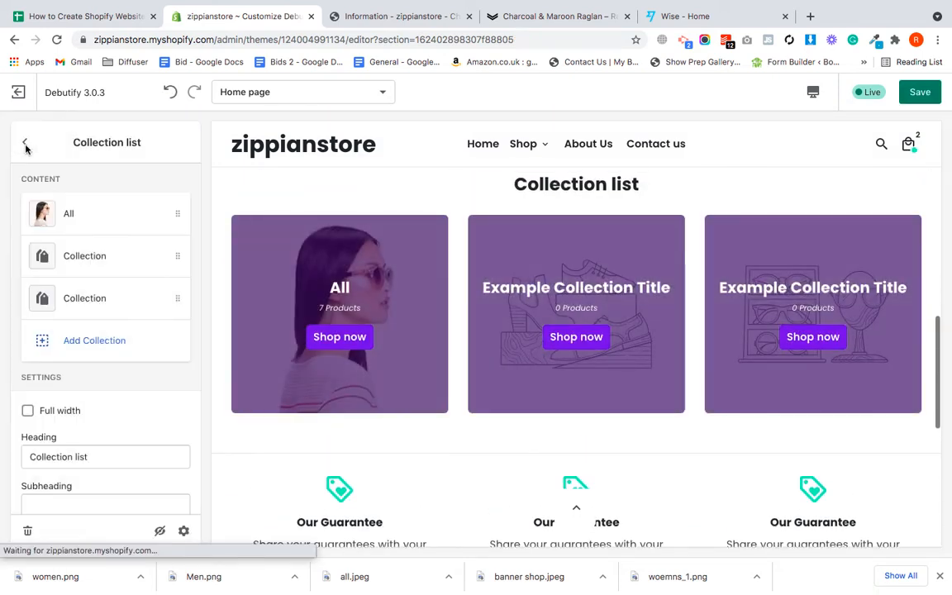
- Assign the Men collection to the second block of the collection list
click(88, 258)
click(112, 257)
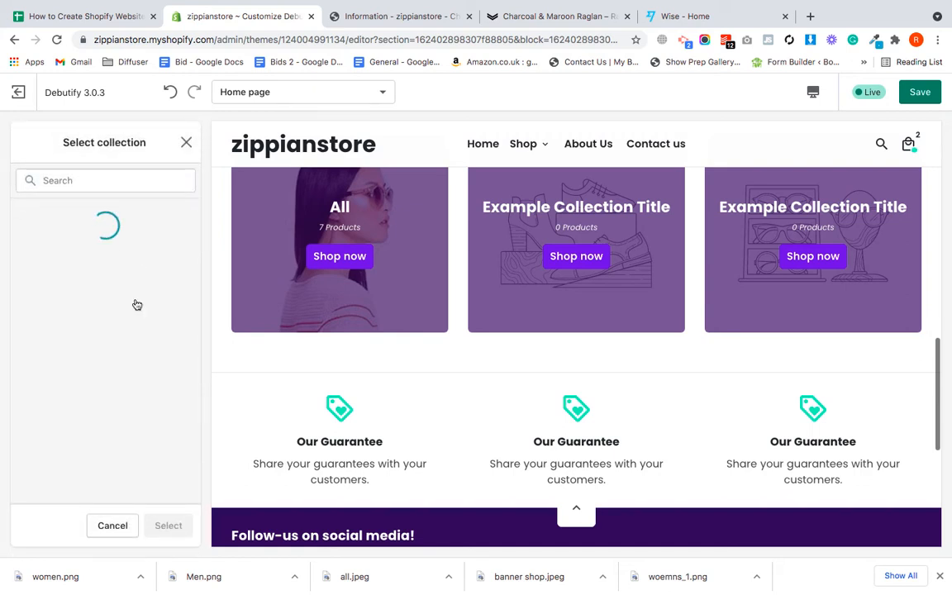
click(100, 302)
click(171, 525)
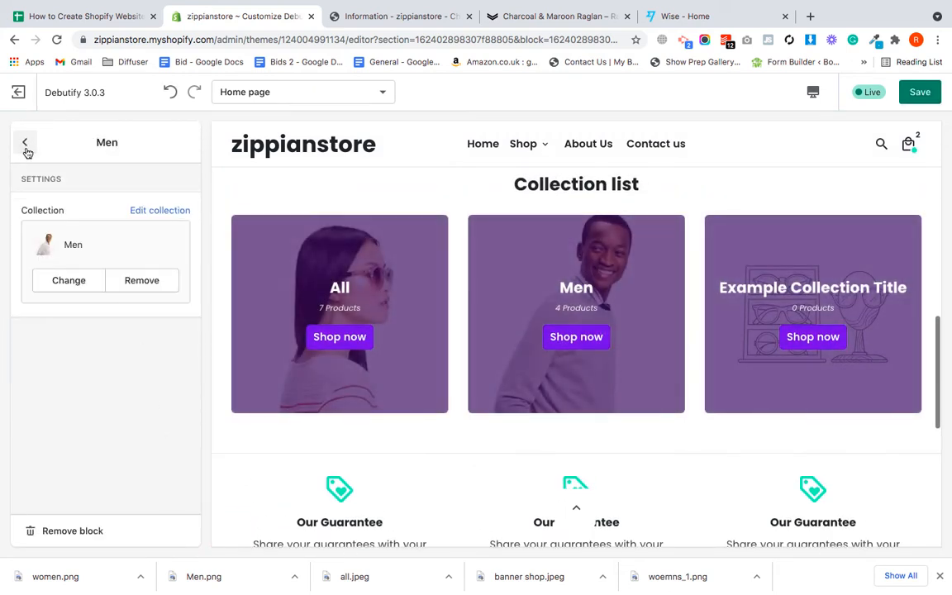
click(26, 147)
- Assign the Women collection to the third block and return to the collection list's settings
click(91, 299)
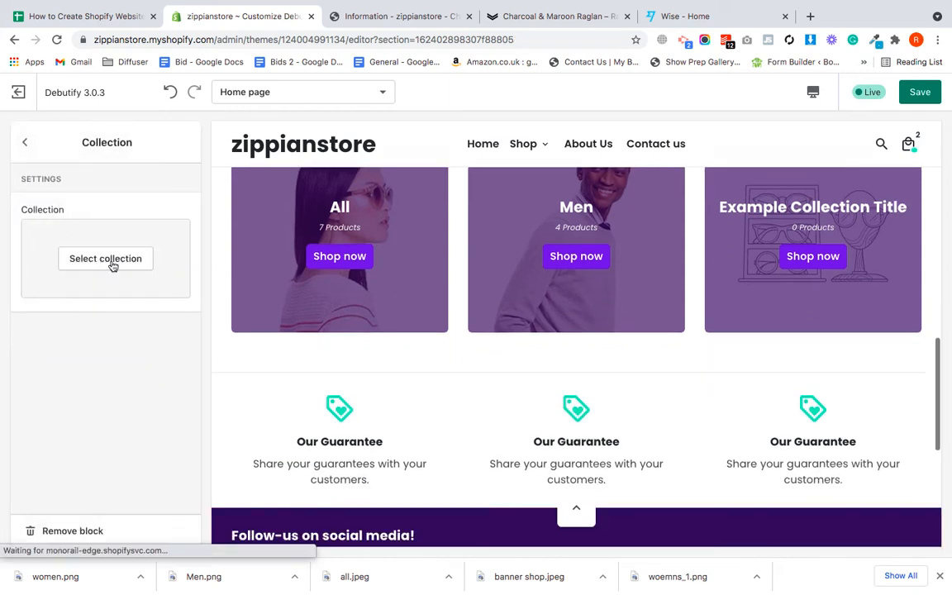
click(112, 261)
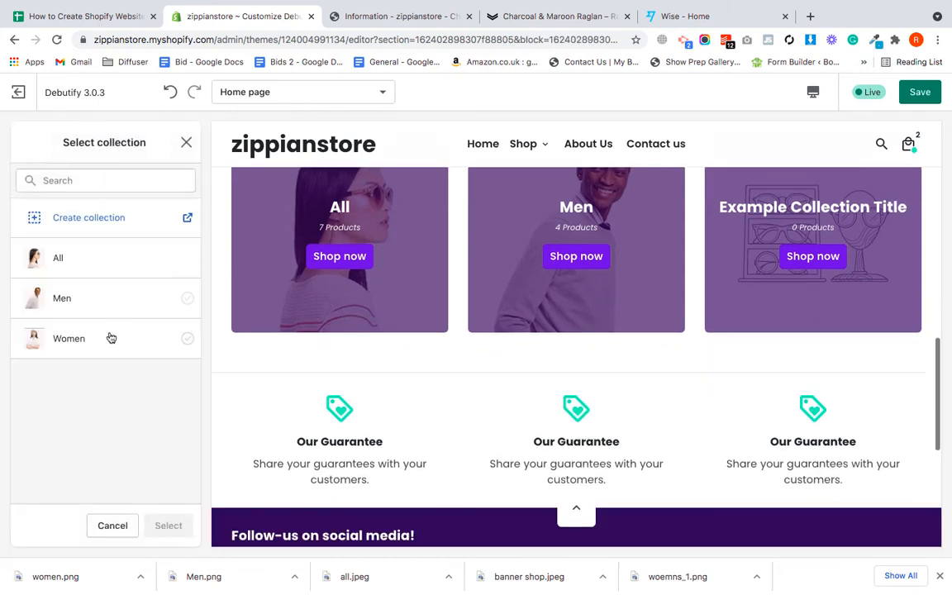
click(103, 341)
click(165, 526)
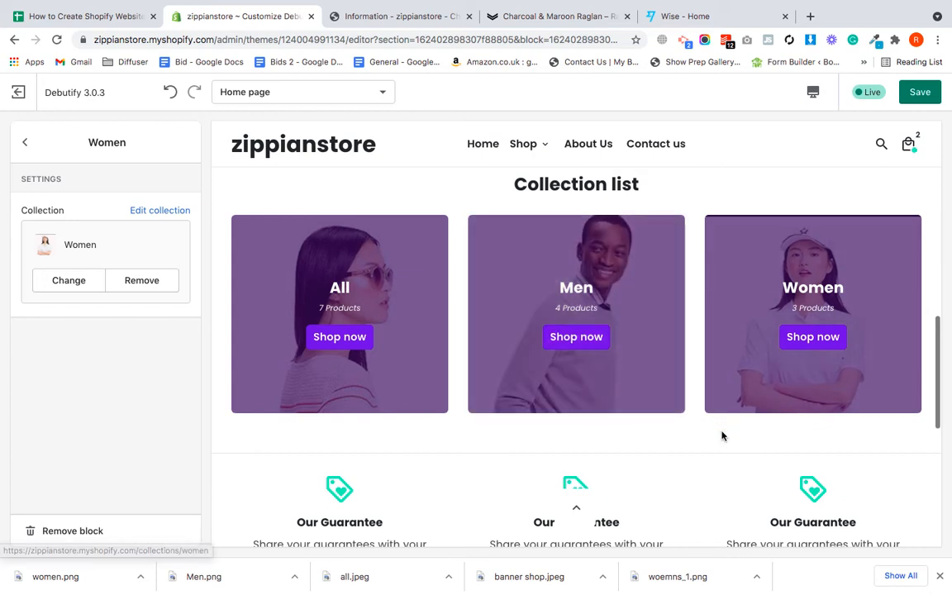
scroll(722, 435, down, 1)
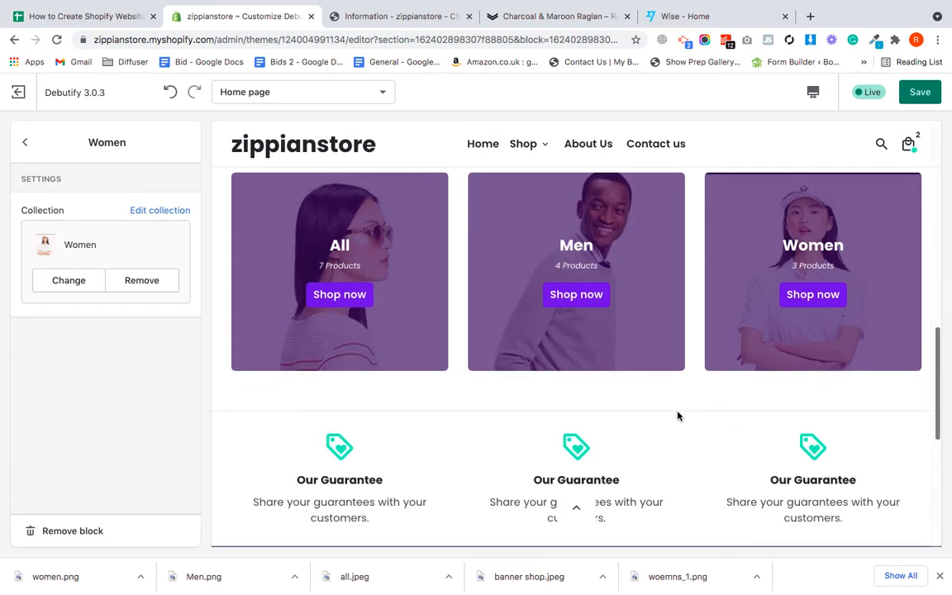
scroll(677, 416, up, 2)
scroll(677, 415, up, 1)
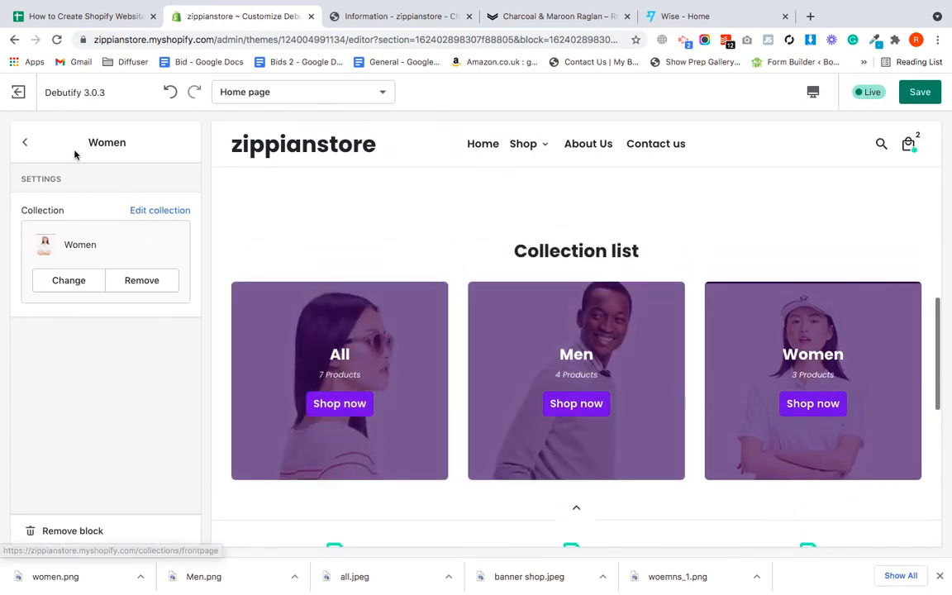
click(27, 144)
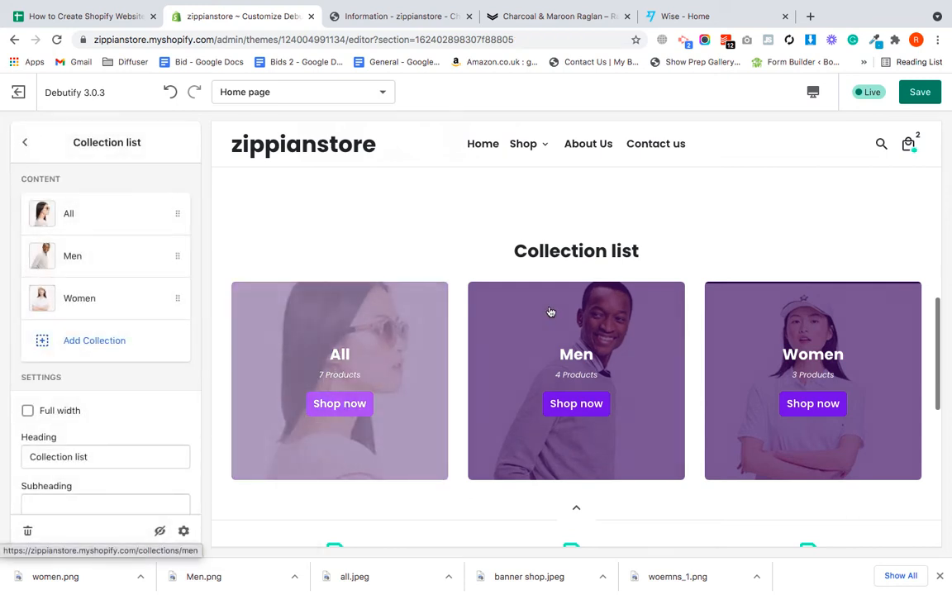
- Set the collection list's heading to "Our Collection" and its subheading to "Best Collections in Town"
scroll(549, 313, down, 1)
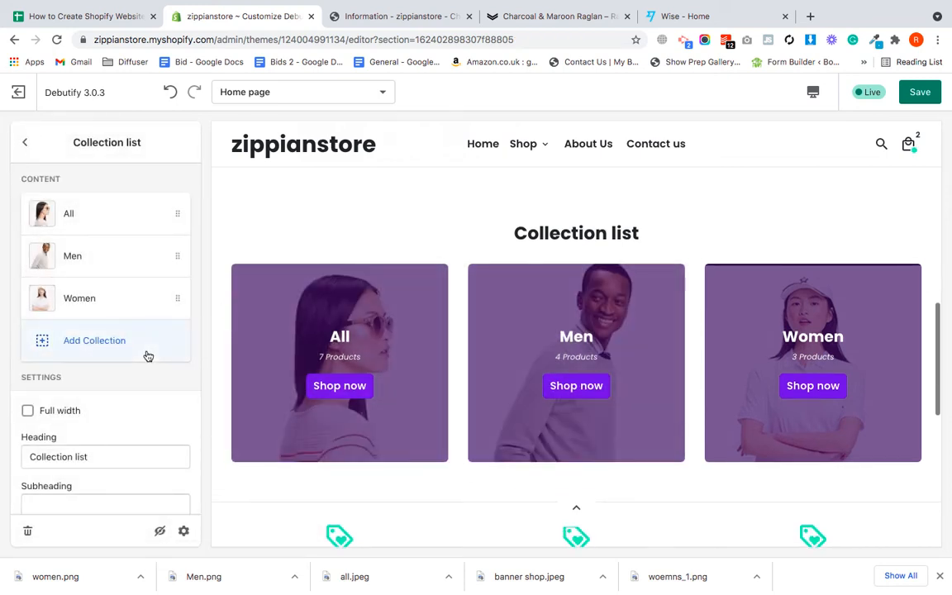
scroll(159, 379, down, 1)
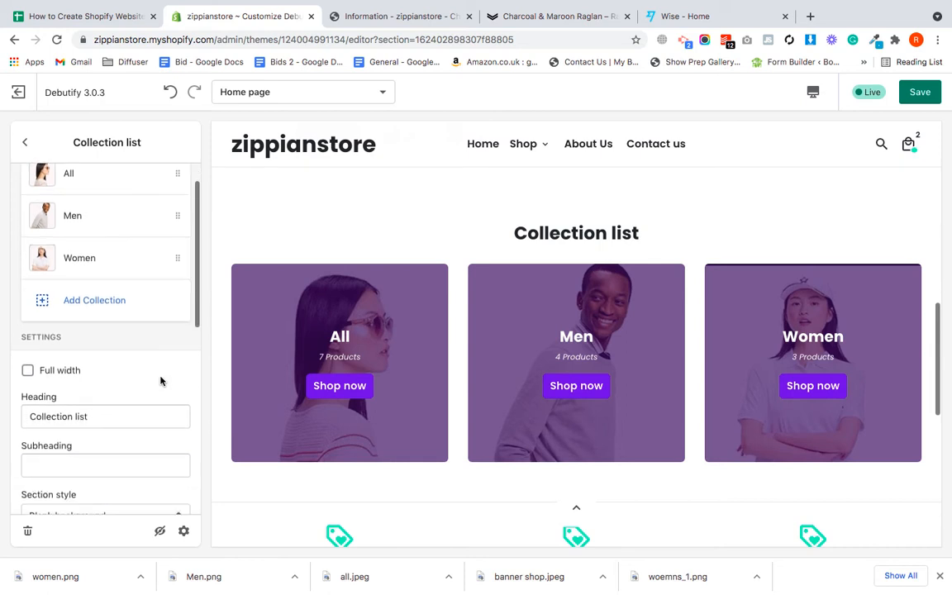
scroll(161, 331, down, 2)
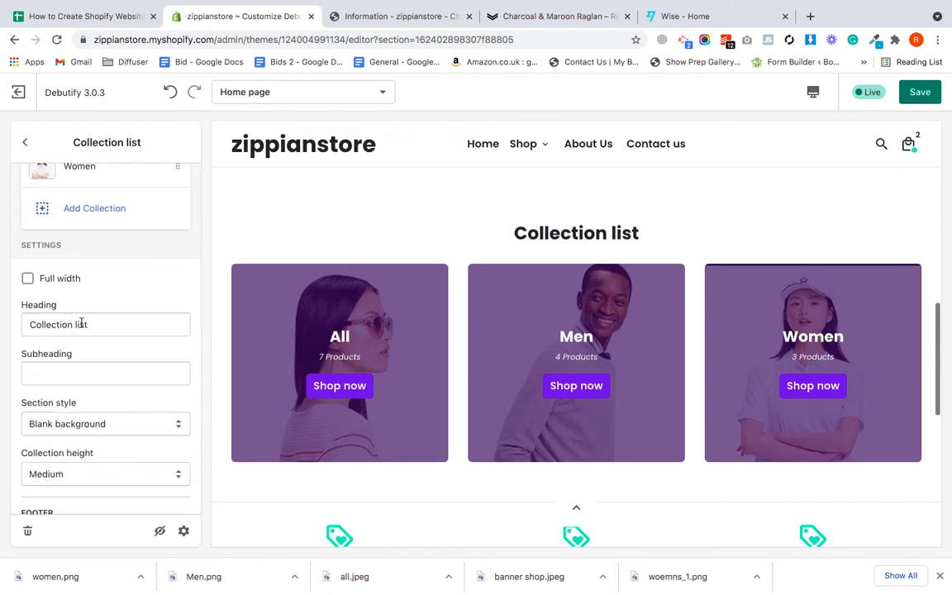
triple_click(81, 323)
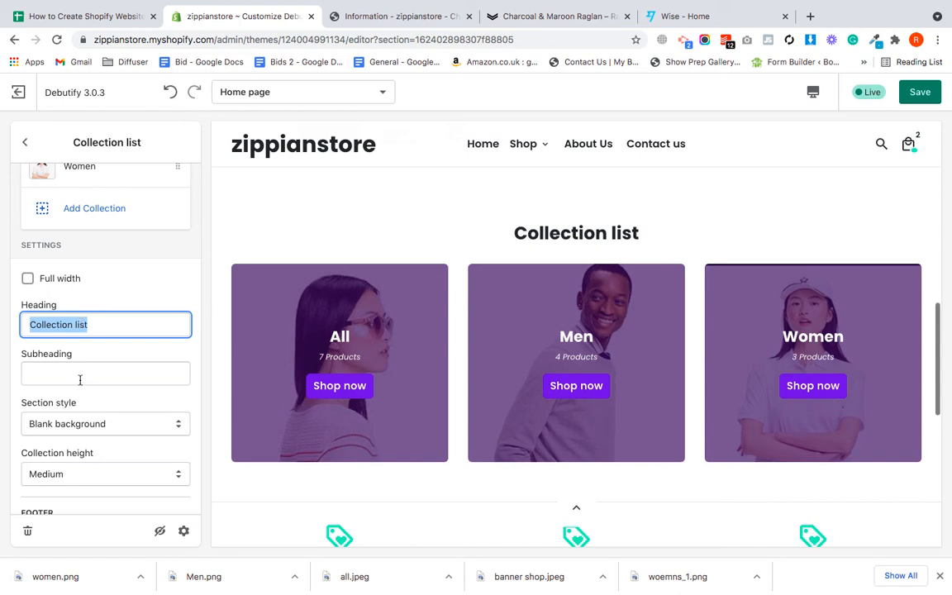
text(Our Collection)
key(Tab)
text(Best Collections in Town)
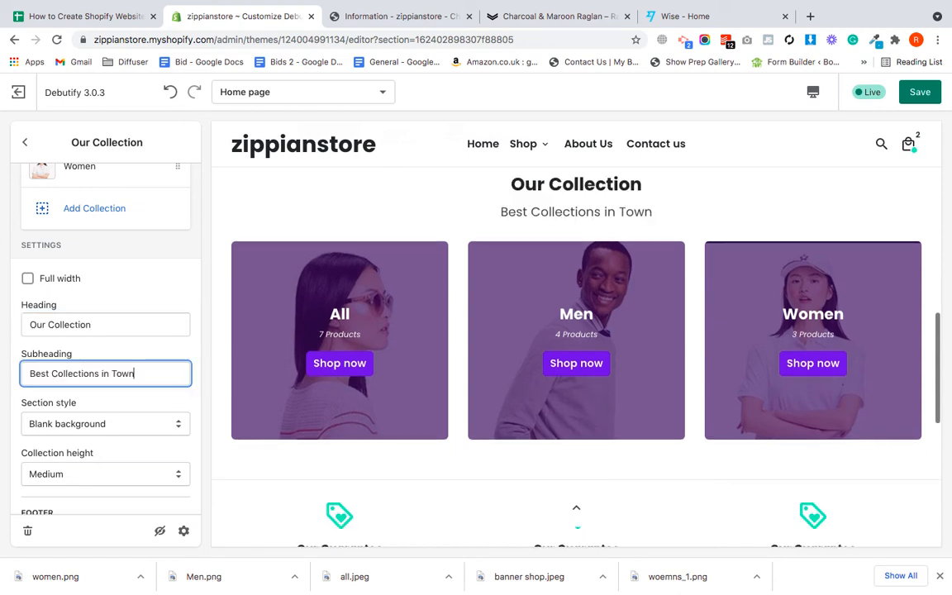
scroll(107, 408, down, 2)
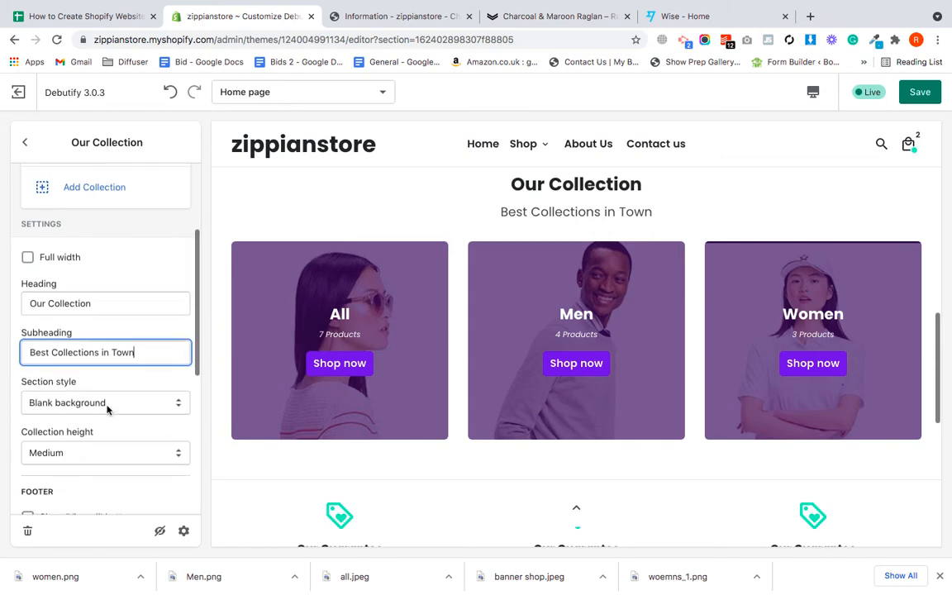
- Set the section style of the Our Collection section to Accent background
scroll(506, 341, up, 4)
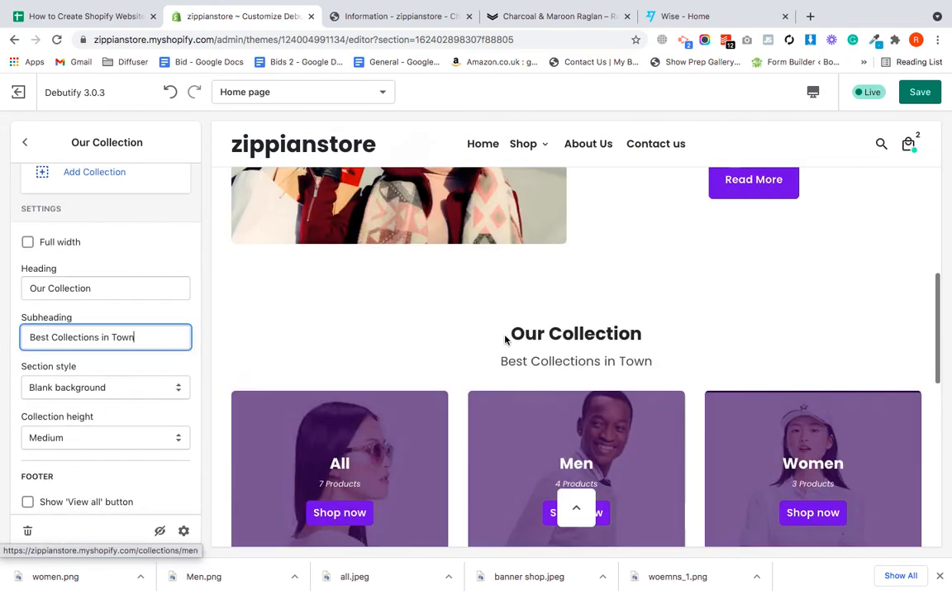
scroll(504, 339, down, 2)
scroll(505, 339, down, 1)
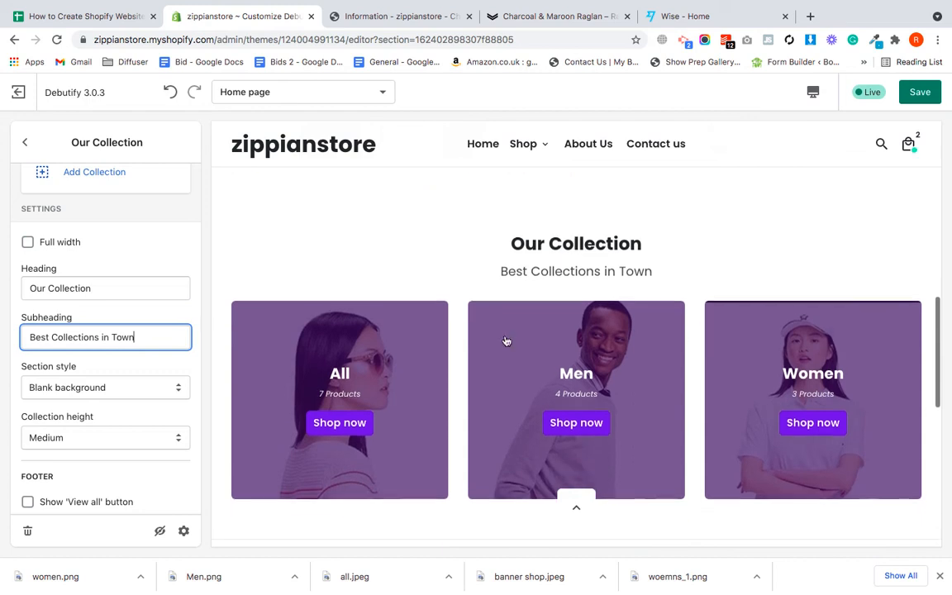
click(115, 386)
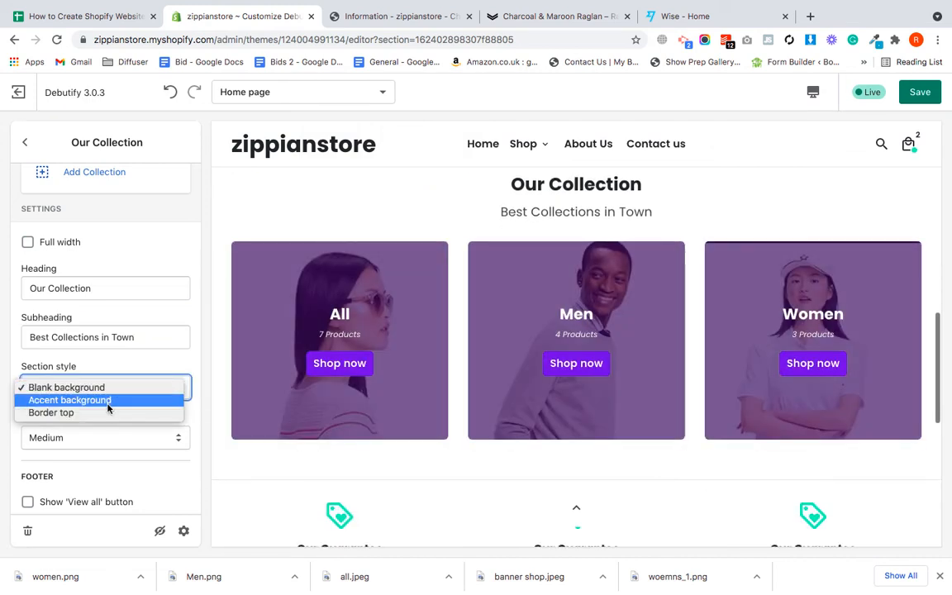
click(106, 400)
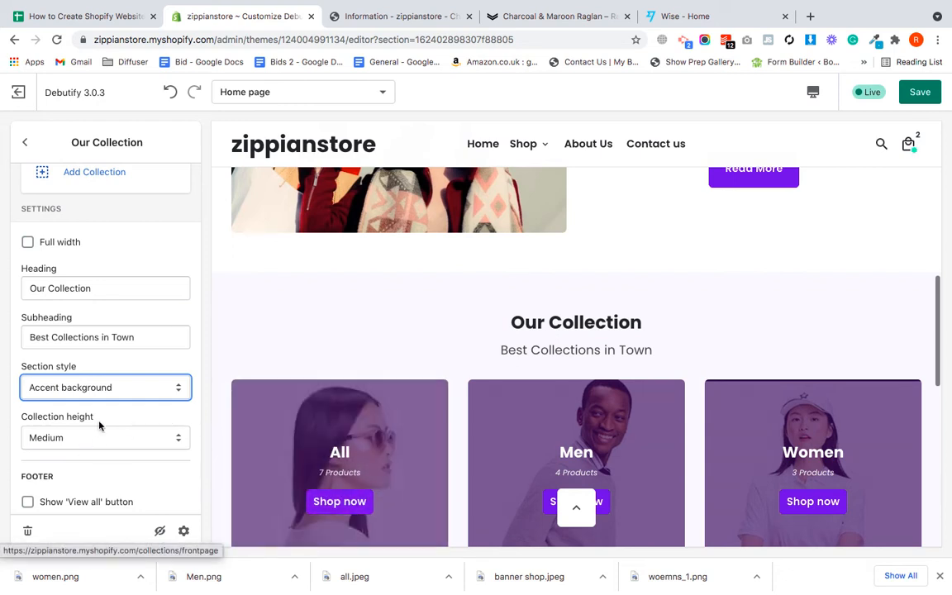
- Disable the mobile carousel for the Our Collection section
scroll(98, 424, down, 5)
scroll(100, 425, down, 3)
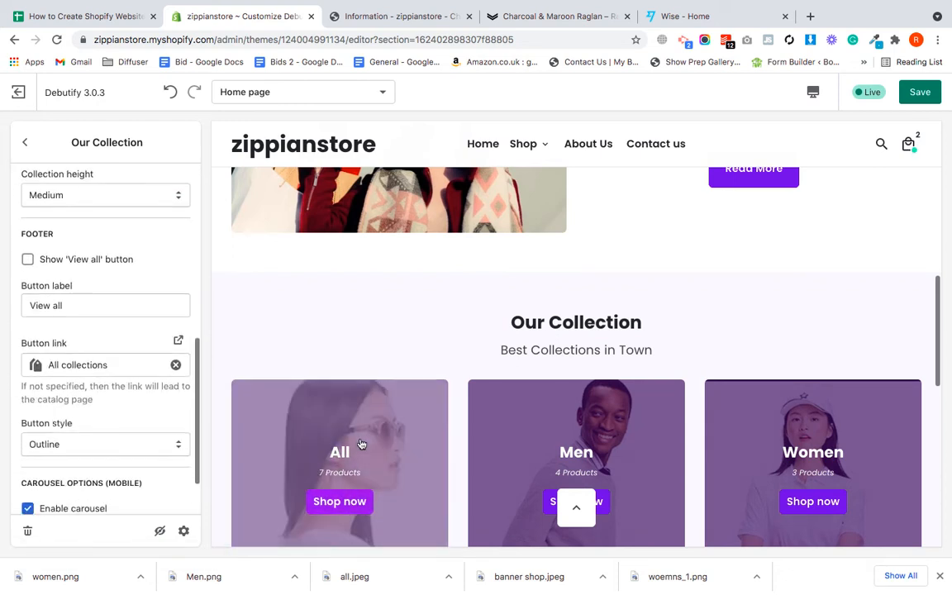
scroll(108, 424, down, 2)
scroll(413, 391, down, 2)
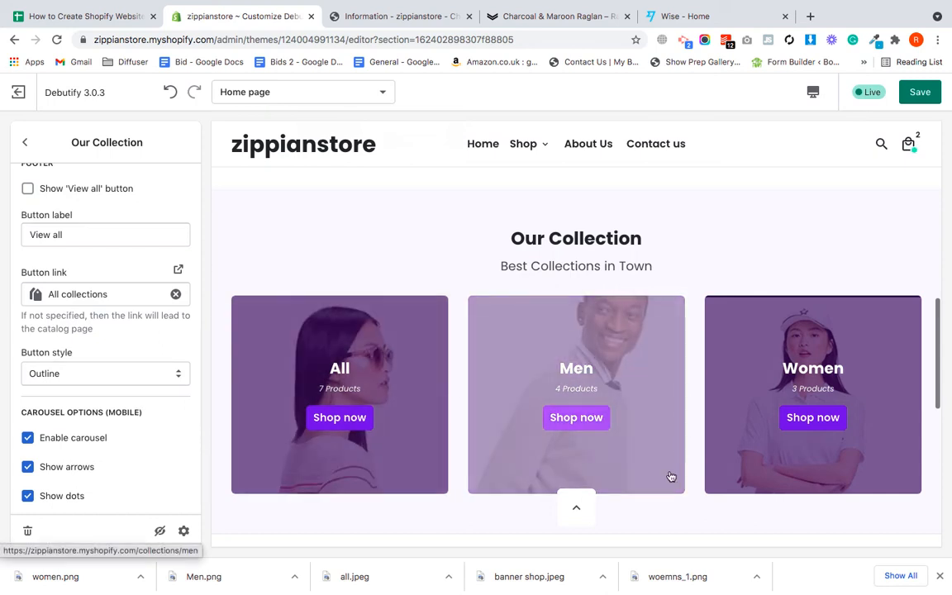
scroll(725, 397, down, 1)
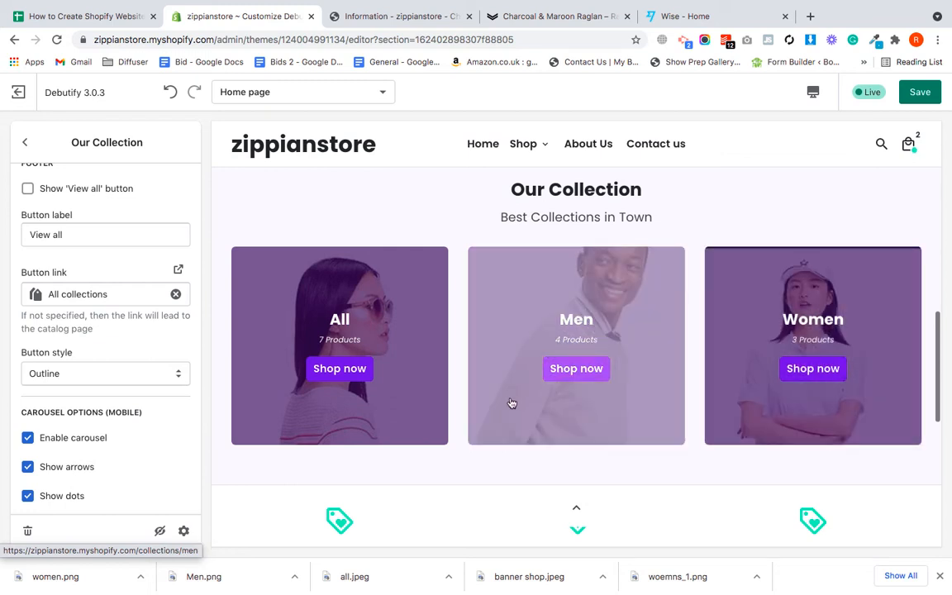
click(28, 439)
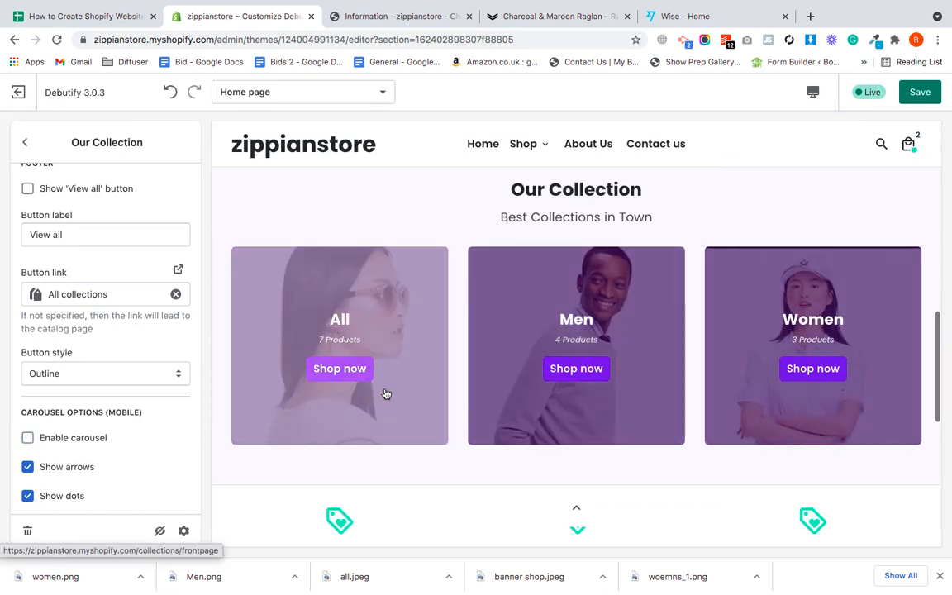
scroll(465, 359, down, 2)
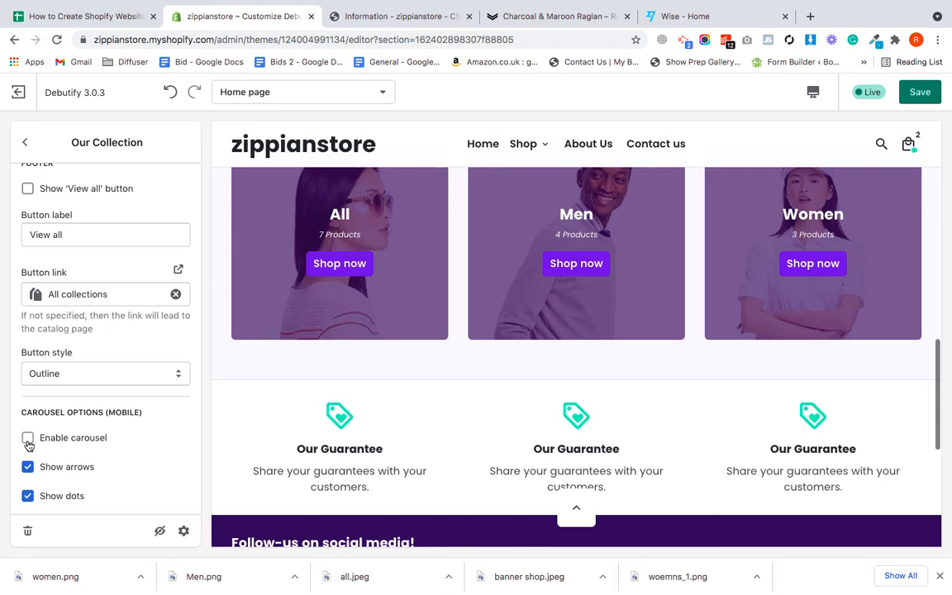
- Leave the Our Collection settings and add a Featured collection section to the home page
scroll(135, 282, up, 10)
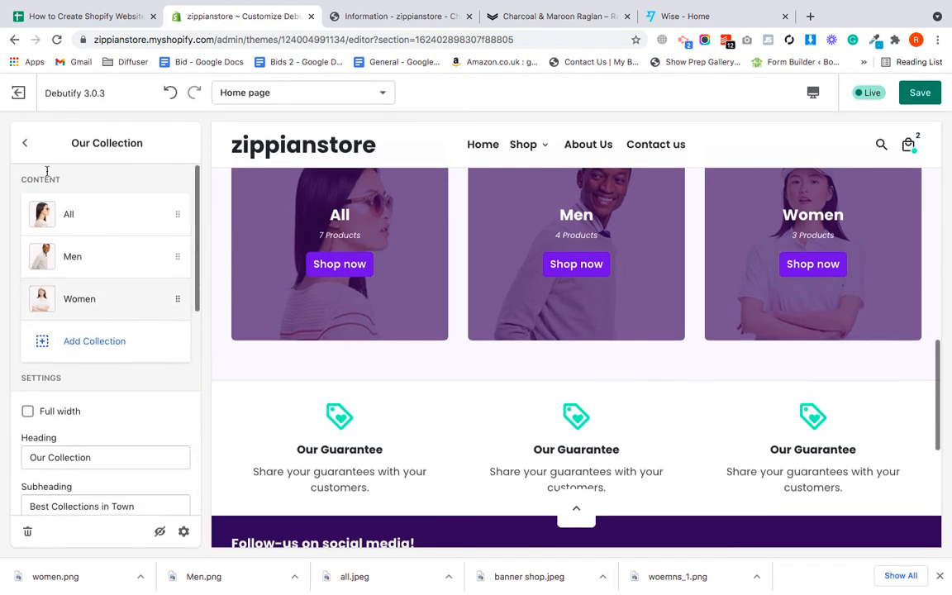
click(25, 150)
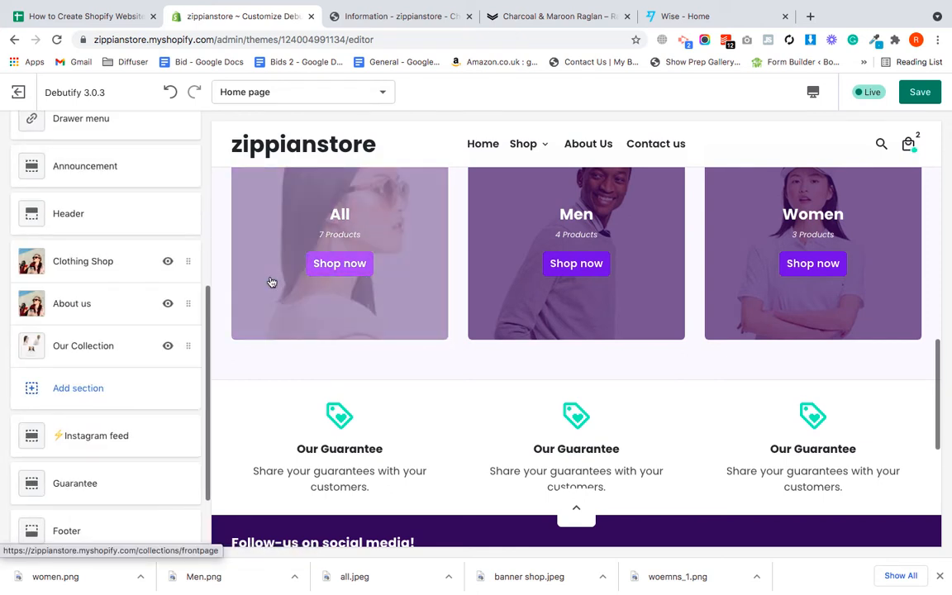
click(78, 388)
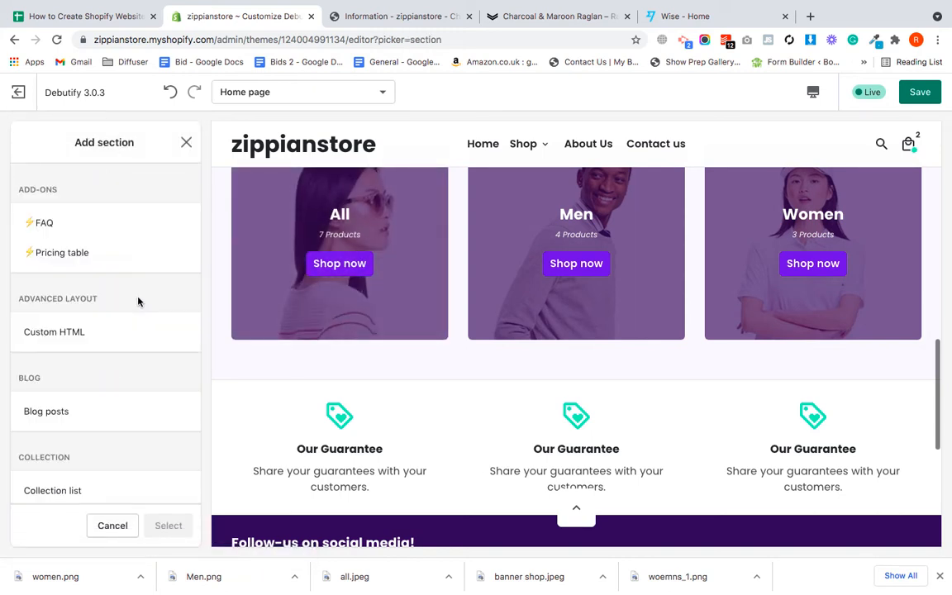
scroll(135, 347, down, 3)
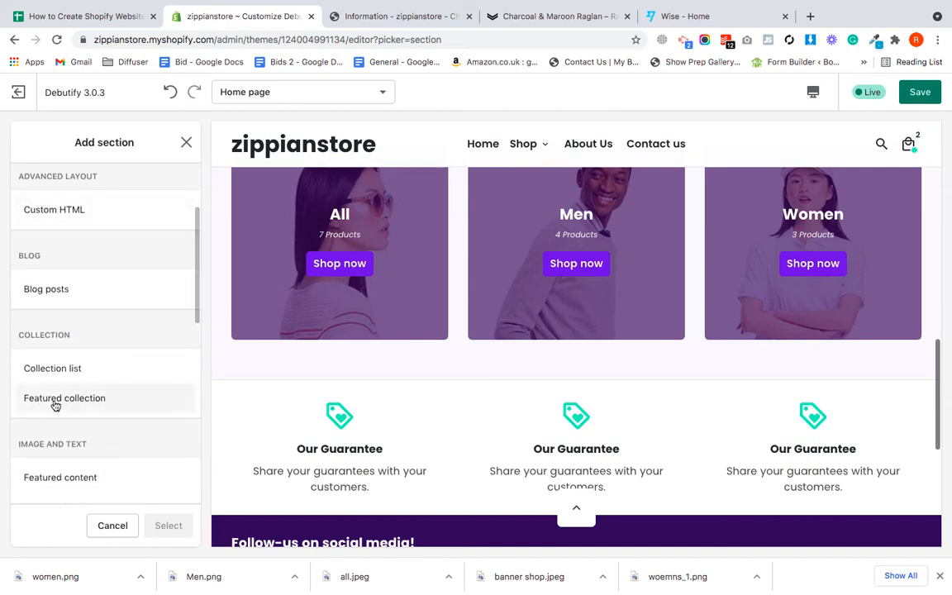
click(53, 401)
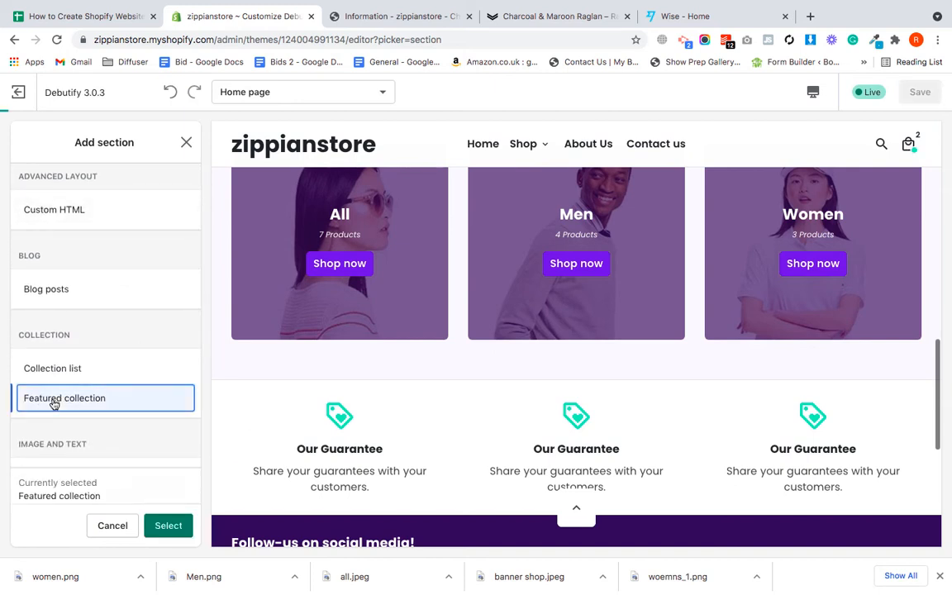
click(168, 526)
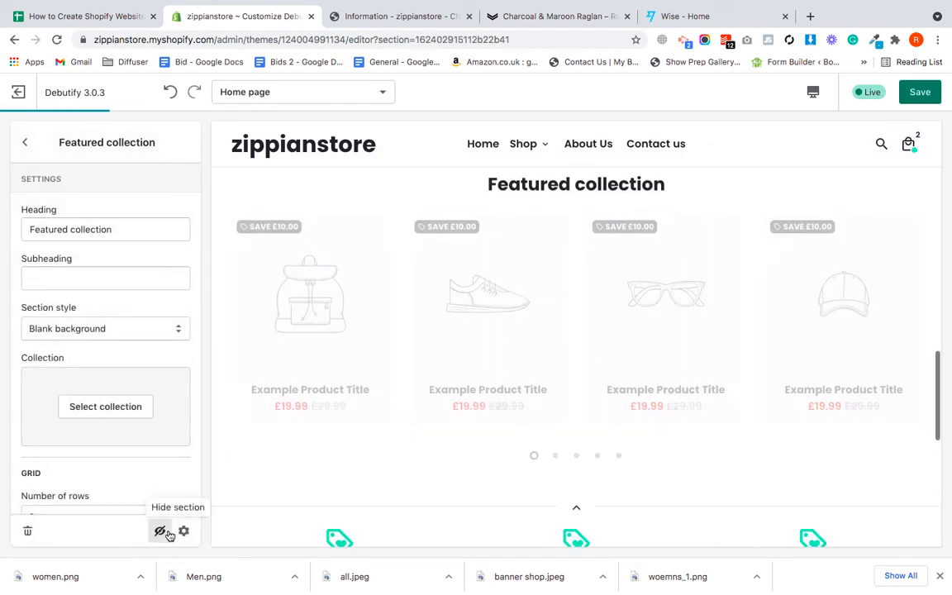
- Assign the All collection to the Featured collection section, keeping its default heading and an empty subheading
triple_click(118, 238)
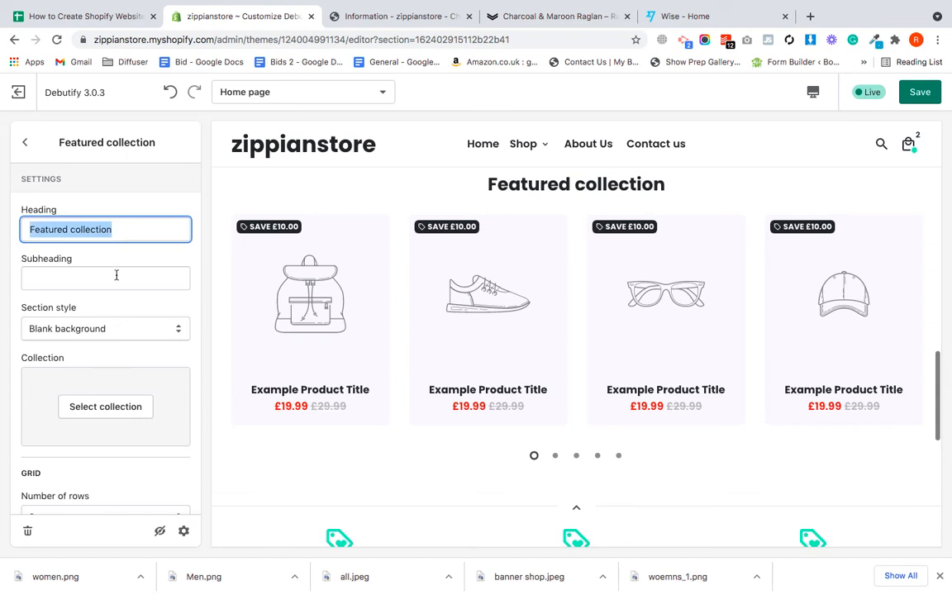
click(116, 277)
scroll(117, 304, down, 1)
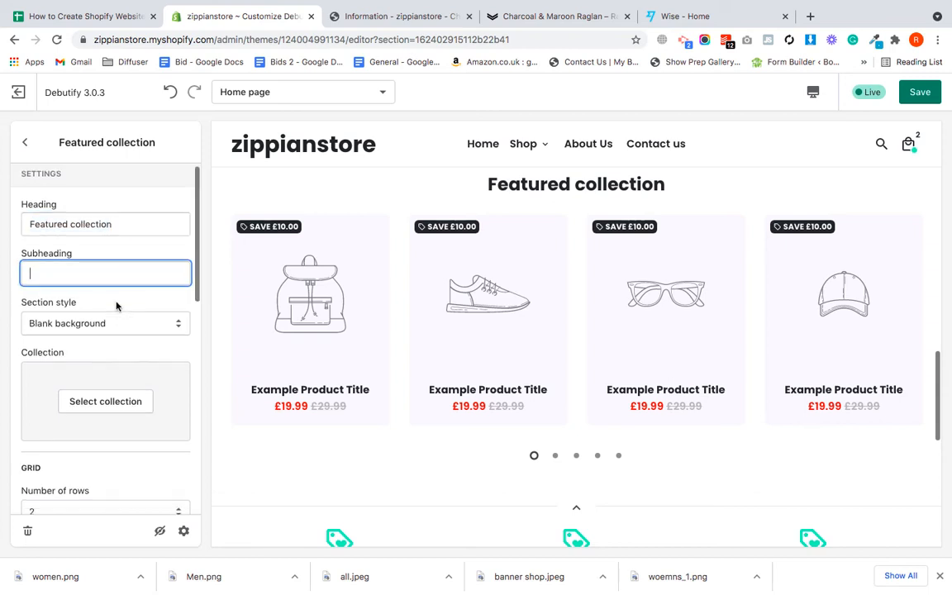
scroll(112, 270, down, 1)
scroll(112, 271, down, 1)
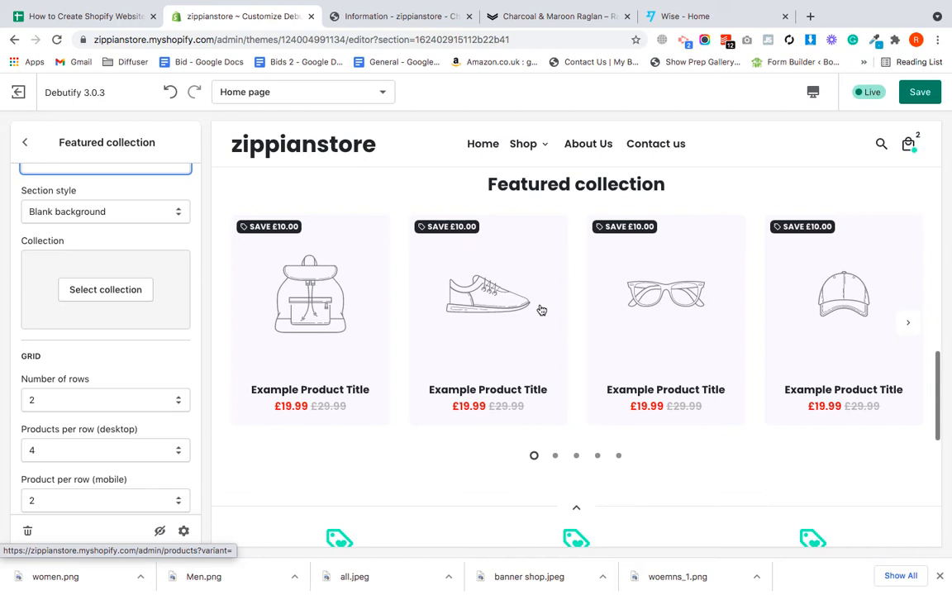
click(95, 289)
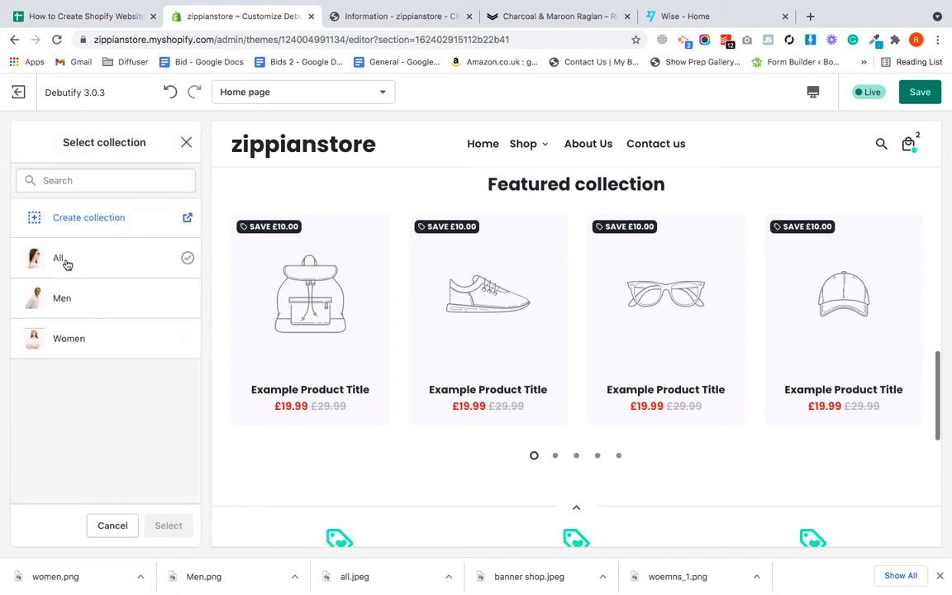
click(66, 259)
click(170, 525)
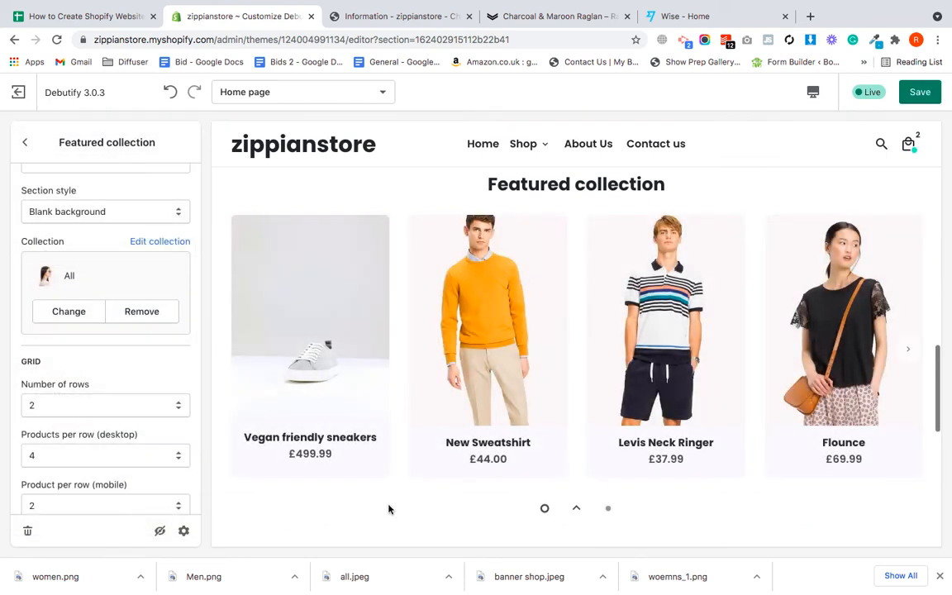
- Browse the featured products' carousel in the preview and disable the carousel for the Featured collection section
scroll(705, 342, down, 1)
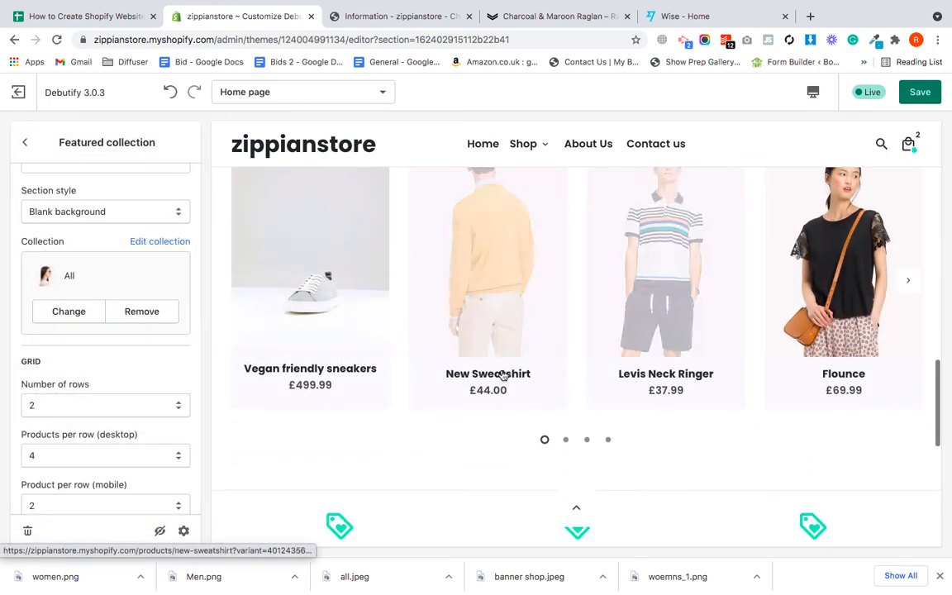
click(907, 283)
click(907, 281)
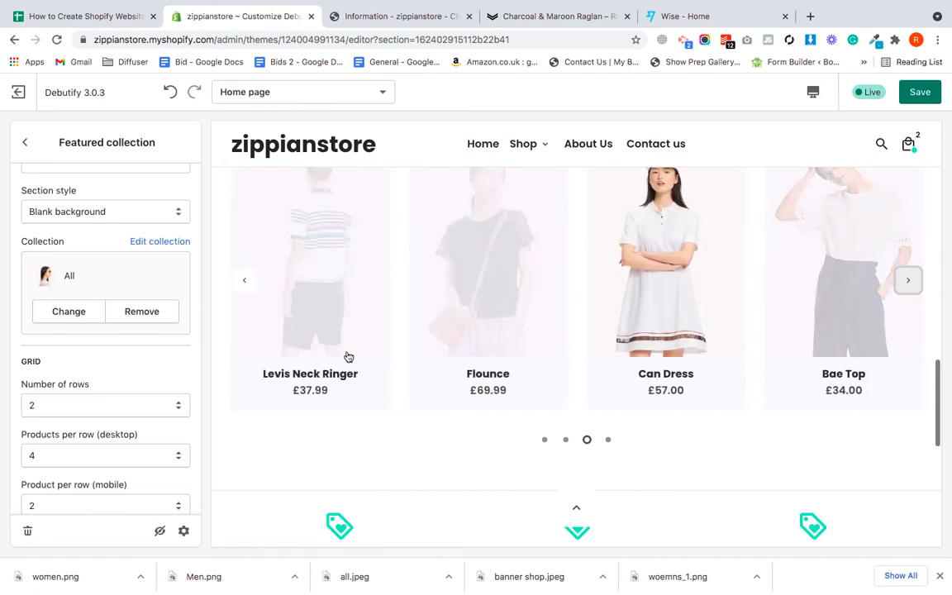
scroll(119, 356, down, 3)
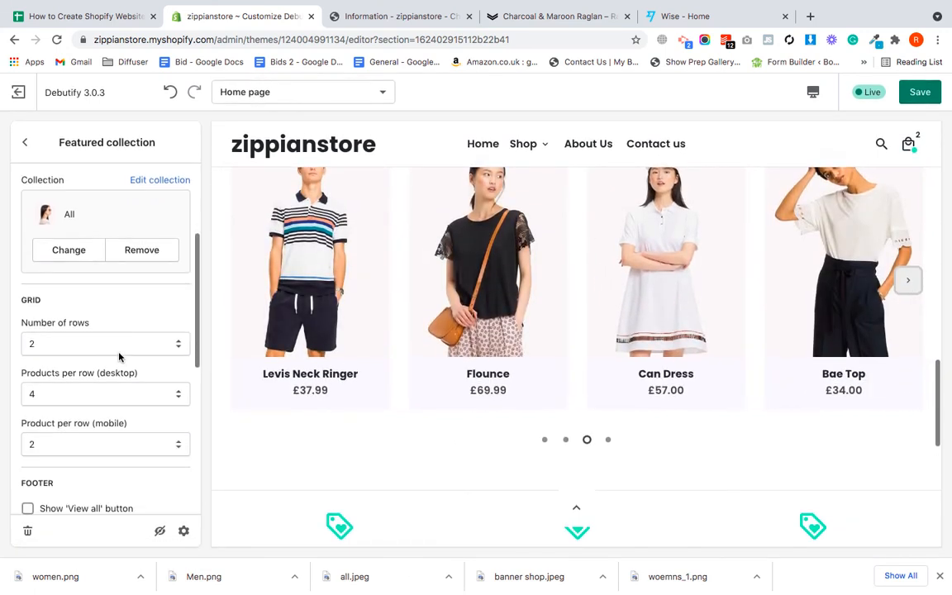
scroll(118, 356, down, 5)
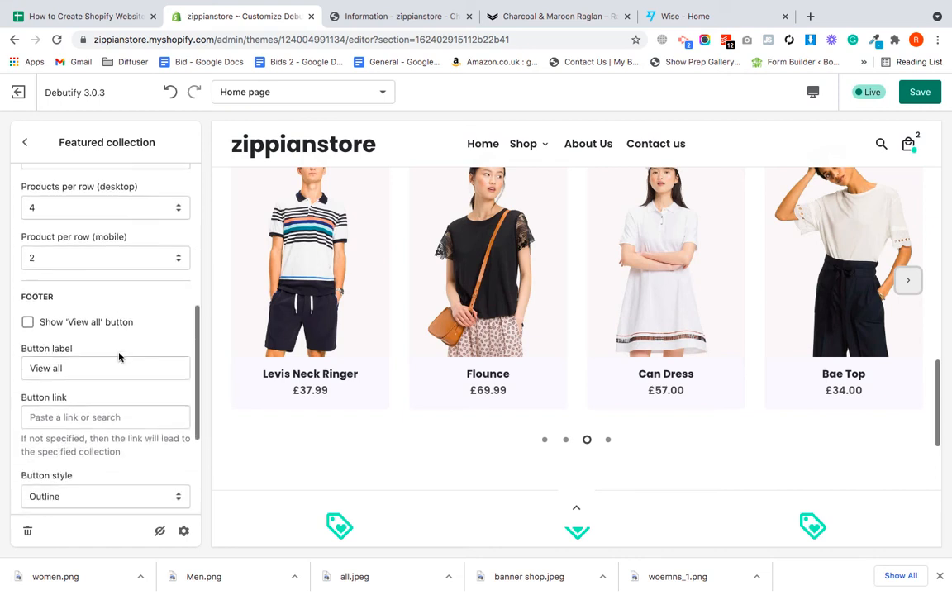
scroll(118, 356, up, 5)
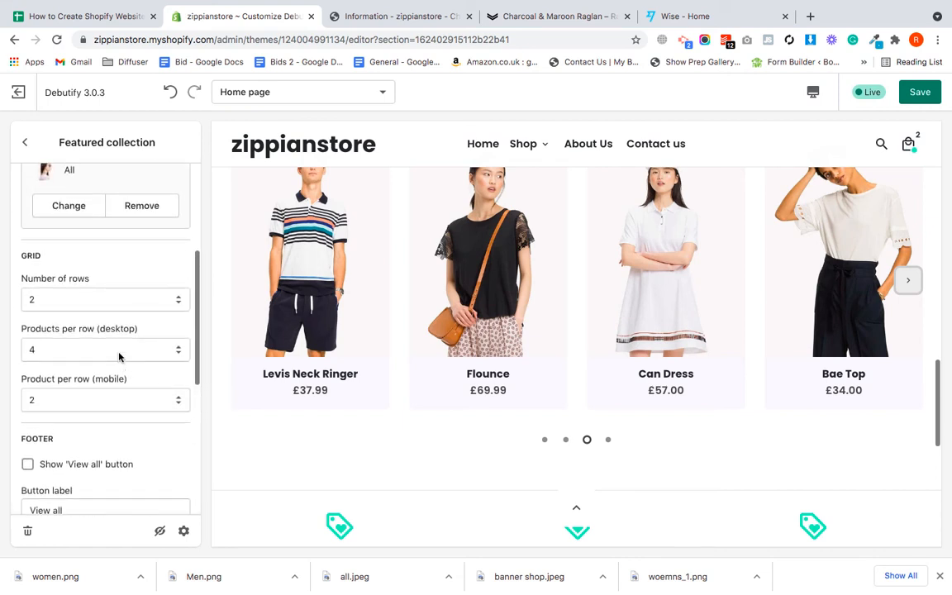
scroll(118, 356, down, 10)
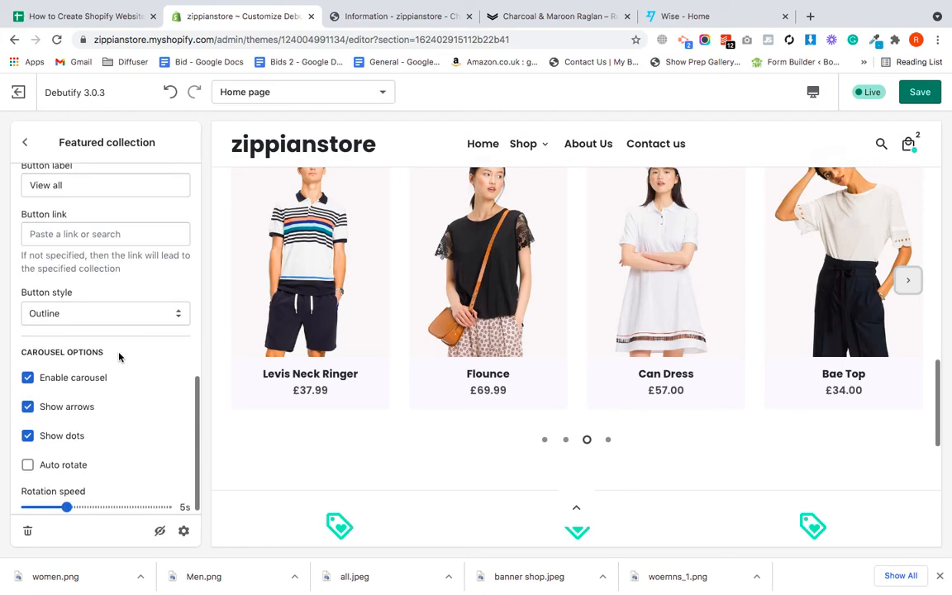
click(27, 377)
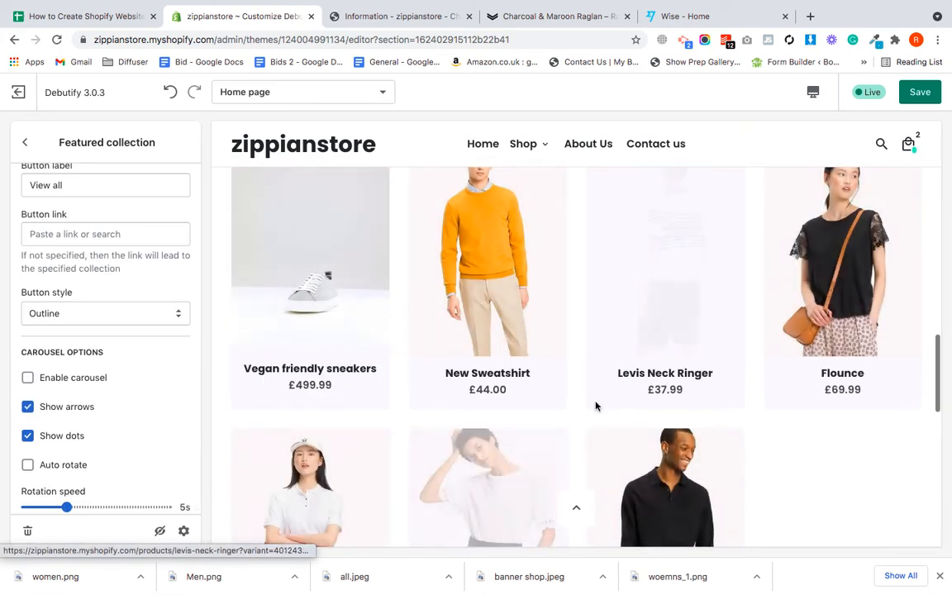
- Review the featured product grid in the preview and set its desktop products per row to 3
scroll(595, 404, up, 3)
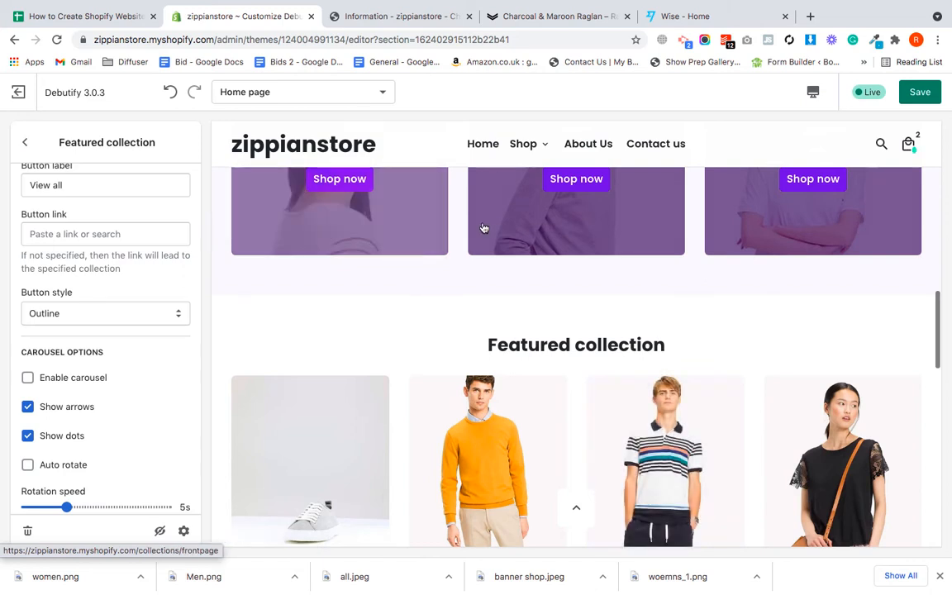
scroll(485, 227, up, 2)
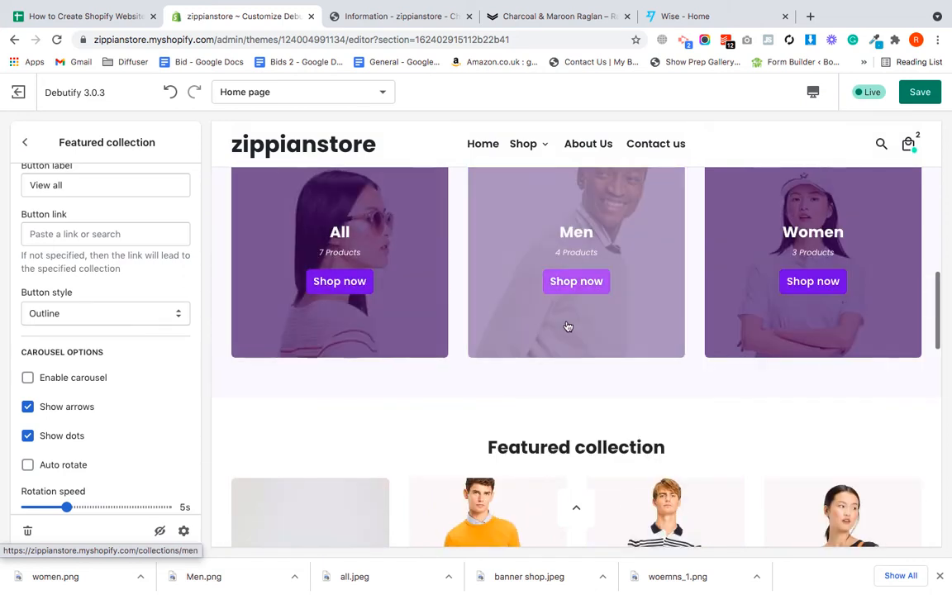
scroll(567, 327, down, 2)
scroll(567, 325, down, 2)
scroll(565, 325, up, 1)
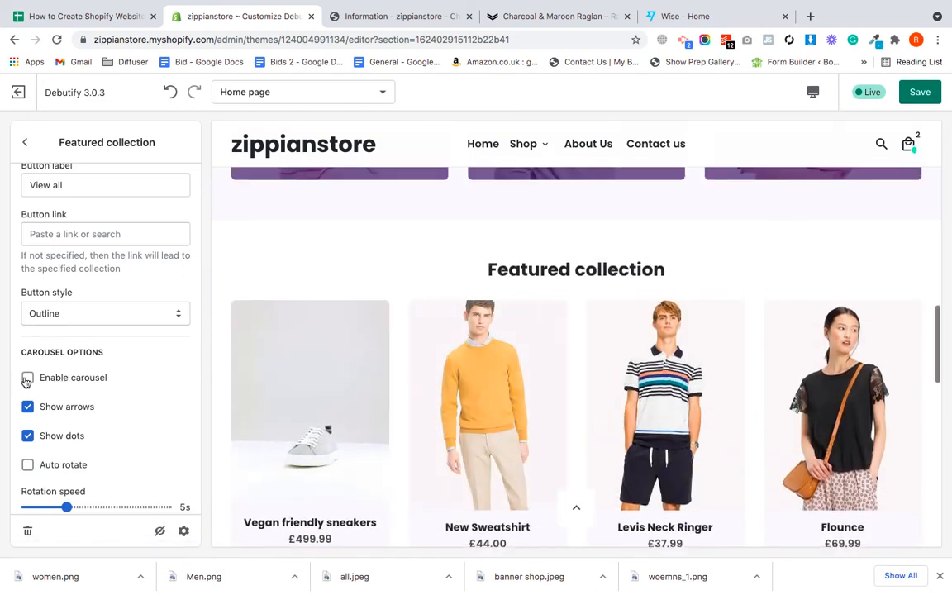
scroll(520, 374, down, 2)
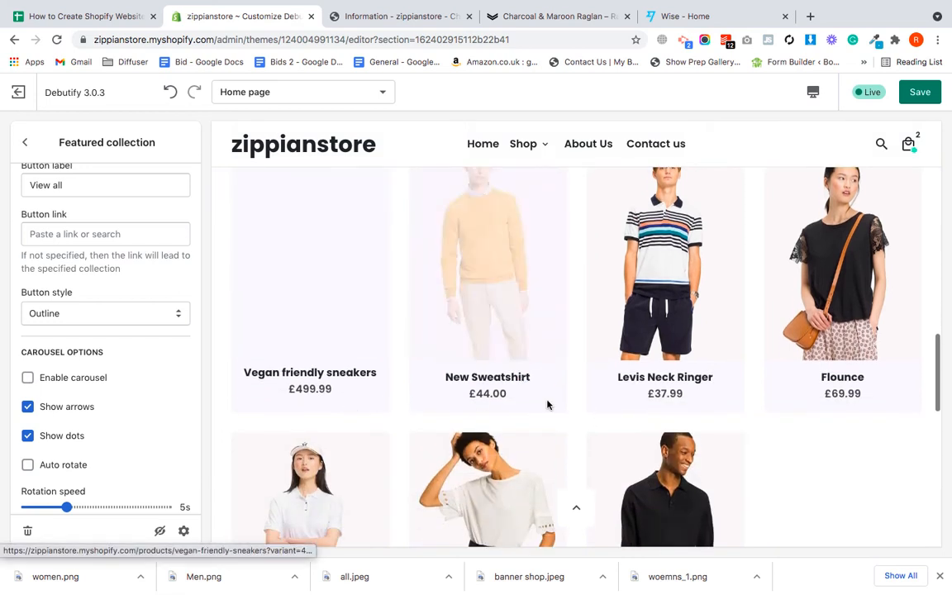
scroll(691, 364, down, 2)
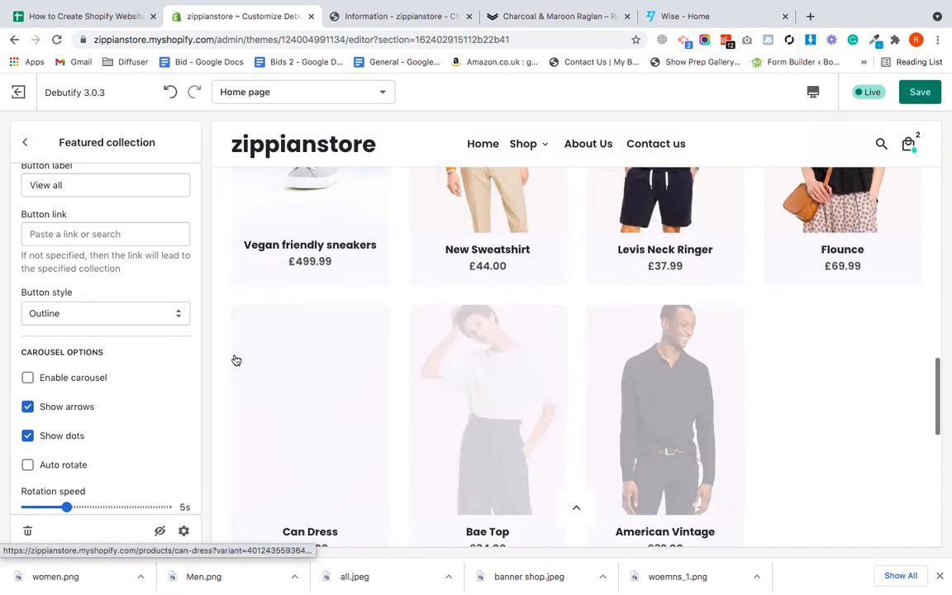
scroll(82, 387, up, 6)
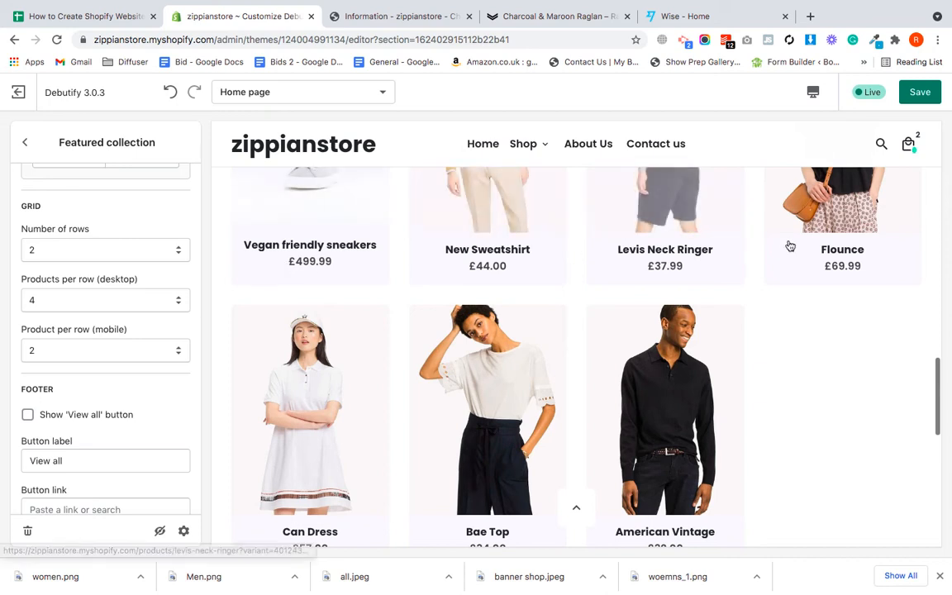
click(64, 300)
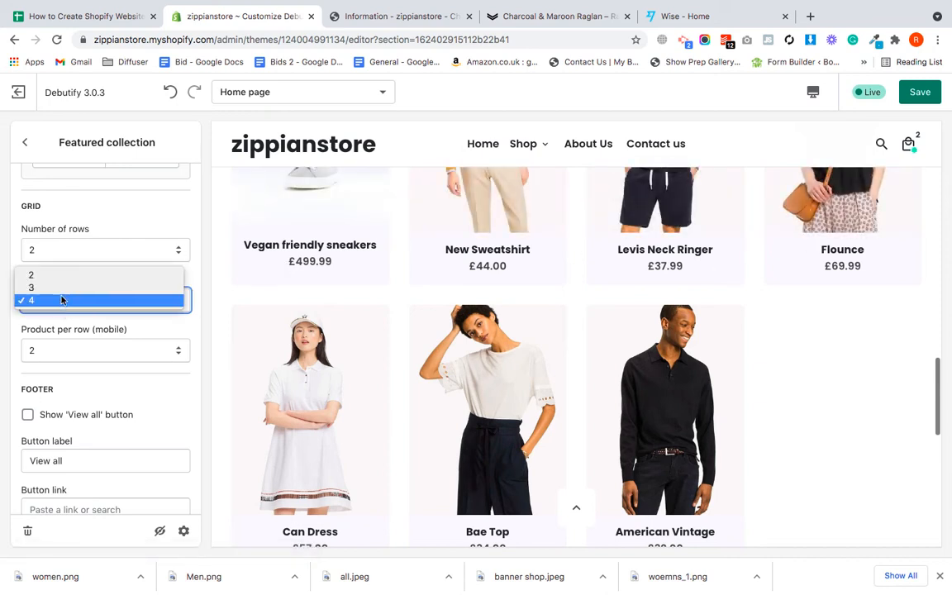
click(119, 305)
key(Up)
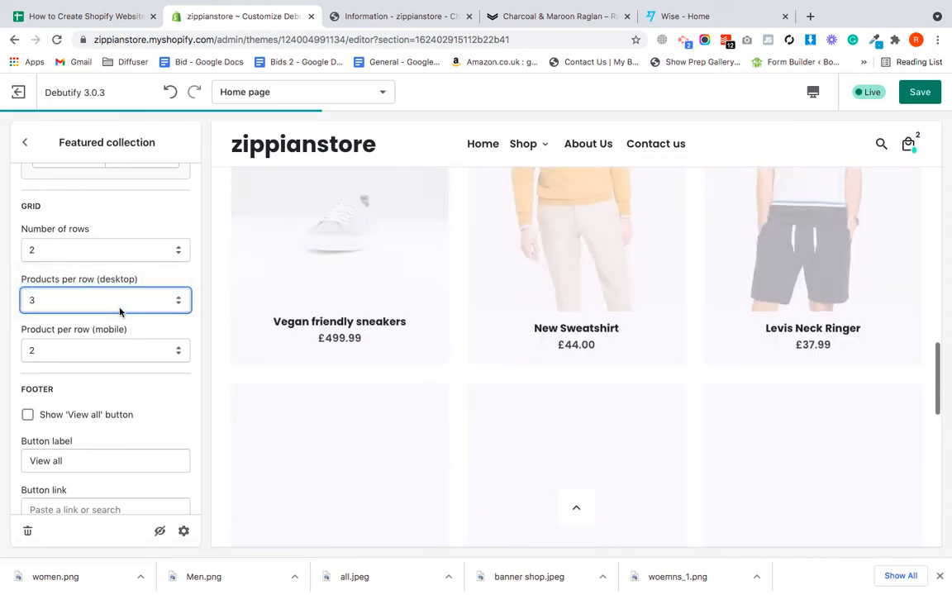
- Review both rows of the product grid in the preview and leave the Featured collection settings
scroll(562, 351, down, 10)
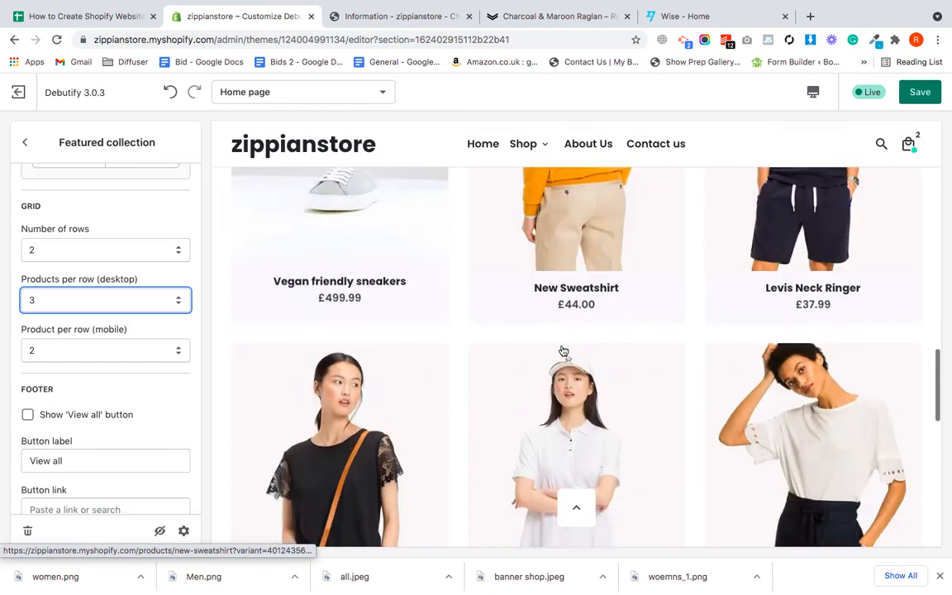
scroll(562, 345, up, 4)
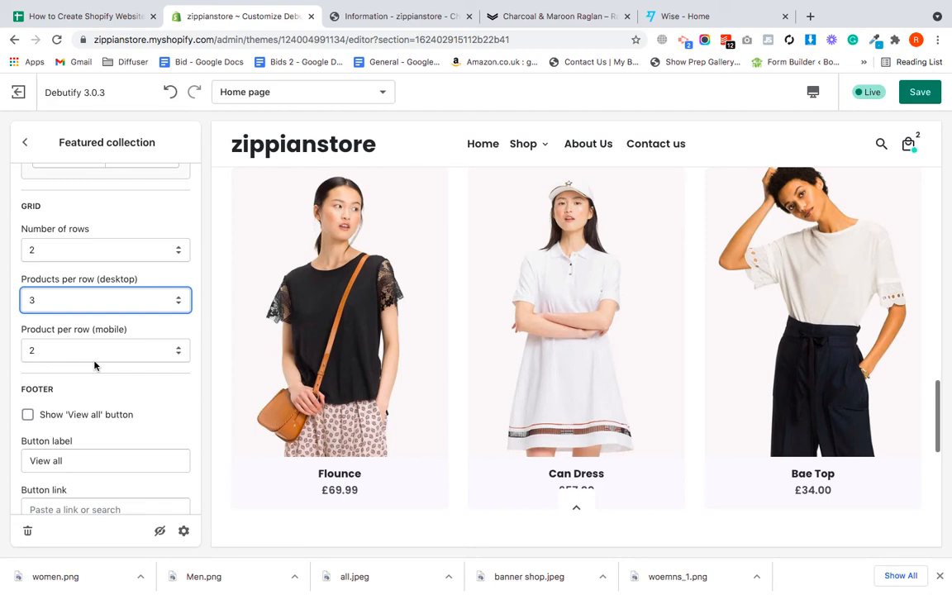
scroll(450, 388, down, 4)
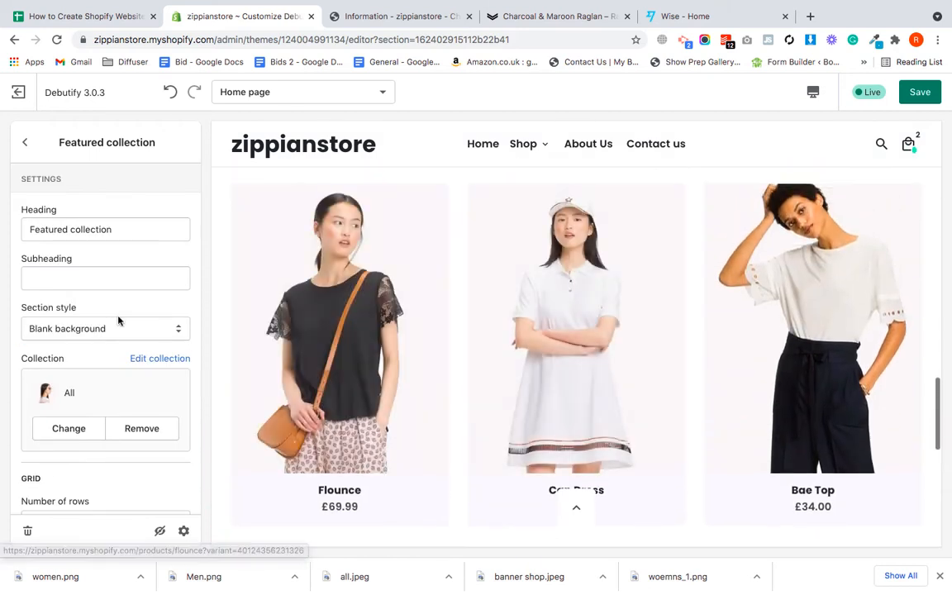
click(24, 143)
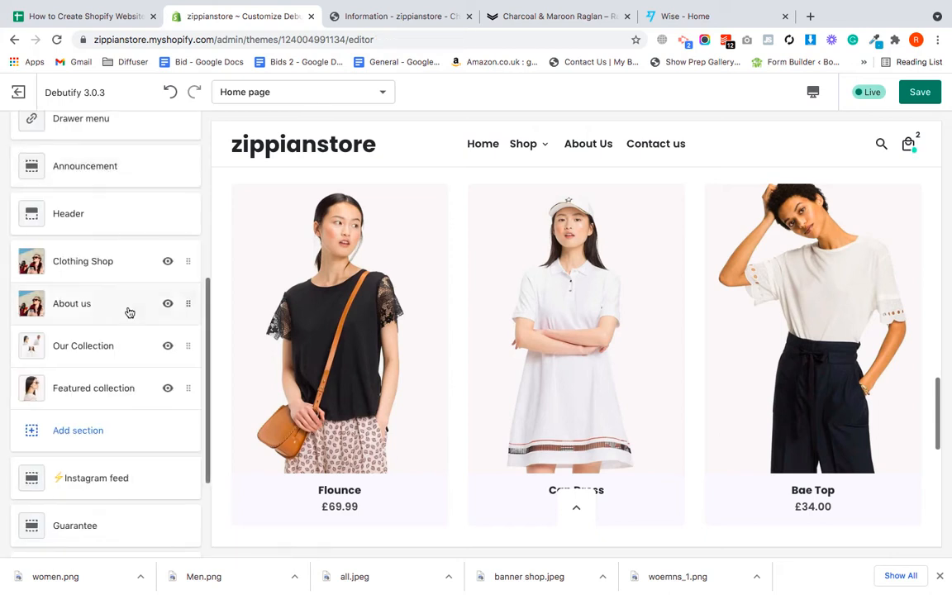
- Examine the available section types and preview the Text columns with images section without adding it
scroll(128, 313, down, 2)
click(104, 366)
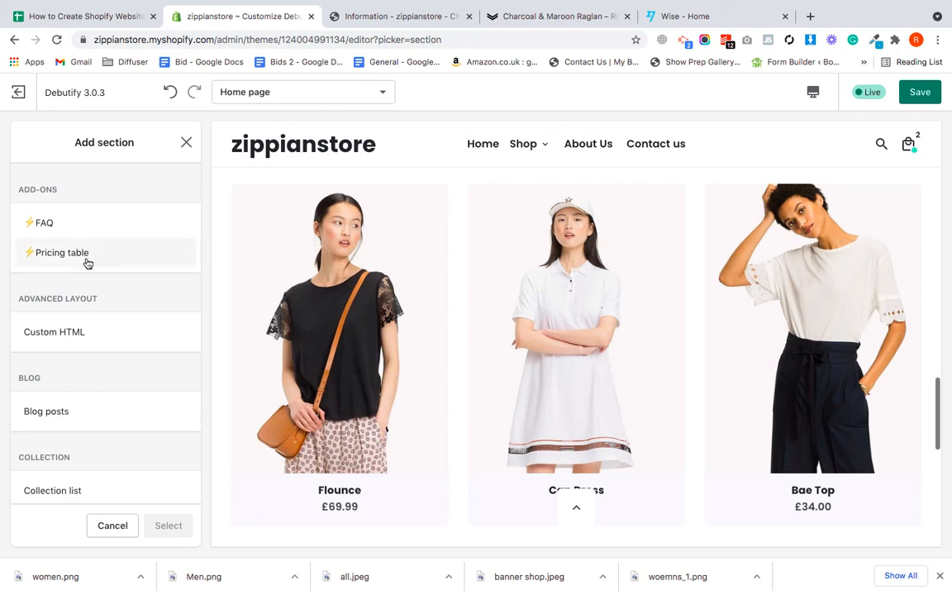
scroll(89, 273, down, 3)
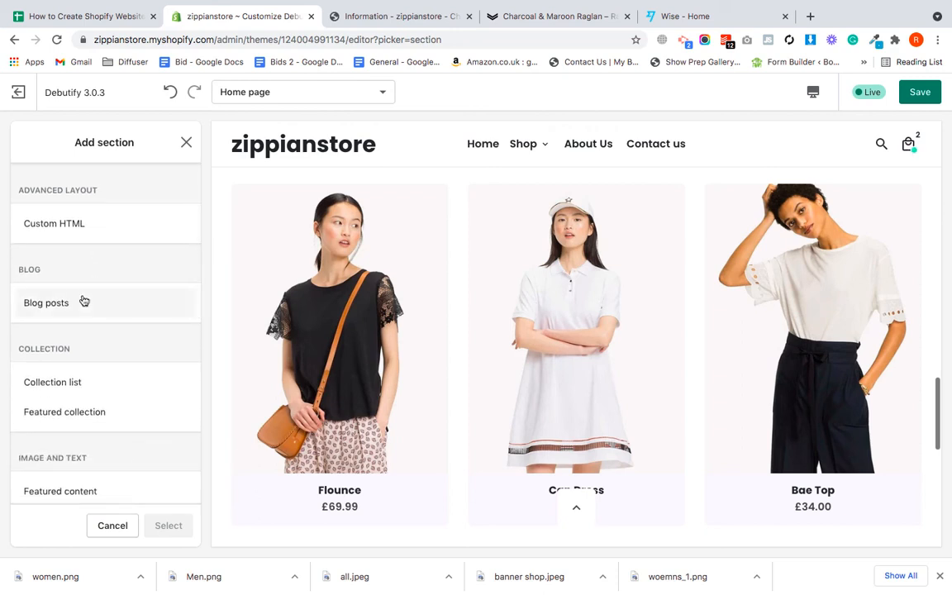
scroll(99, 372, down, 3)
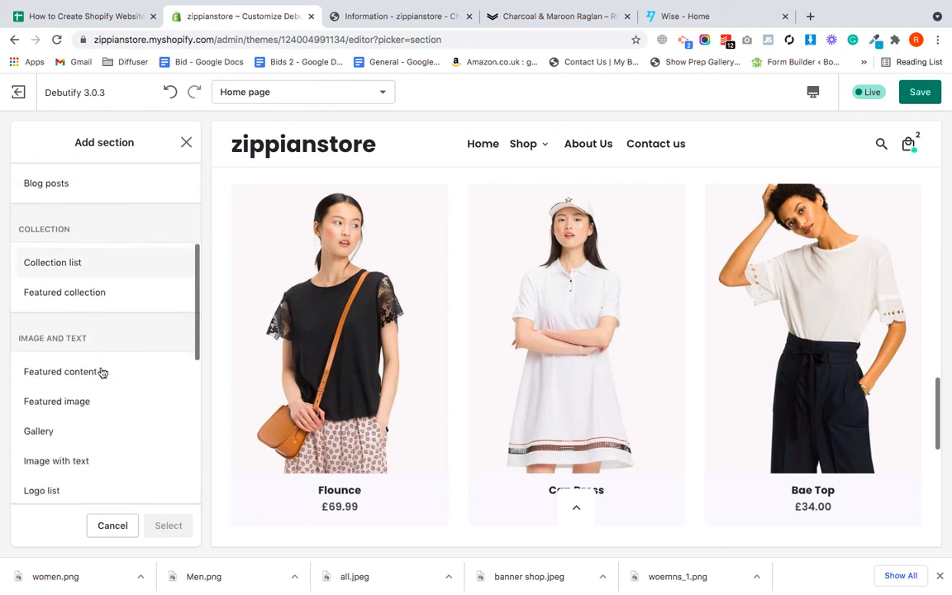
scroll(86, 374, down, 2)
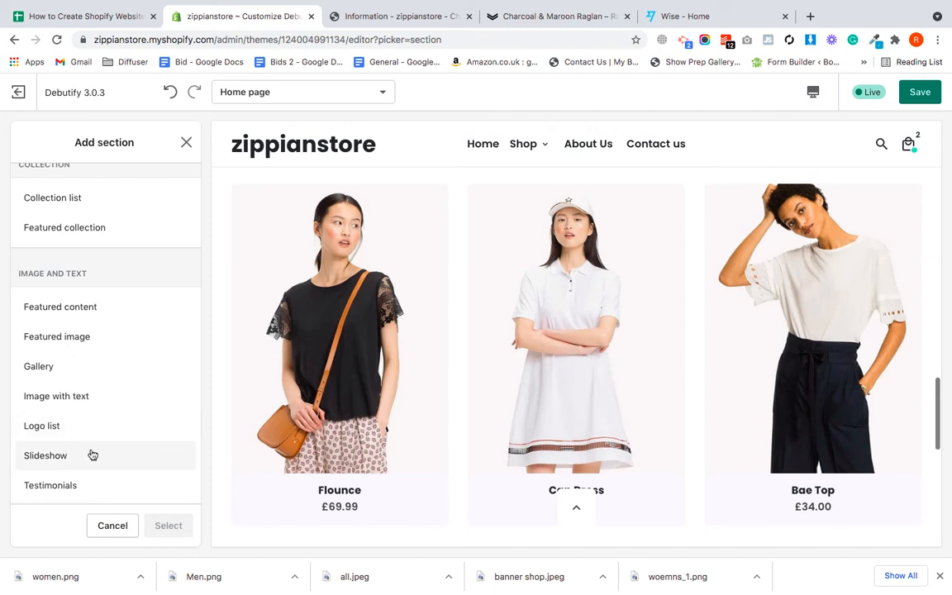
scroll(90, 452, down, 2)
scroll(81, 453, down, 1)
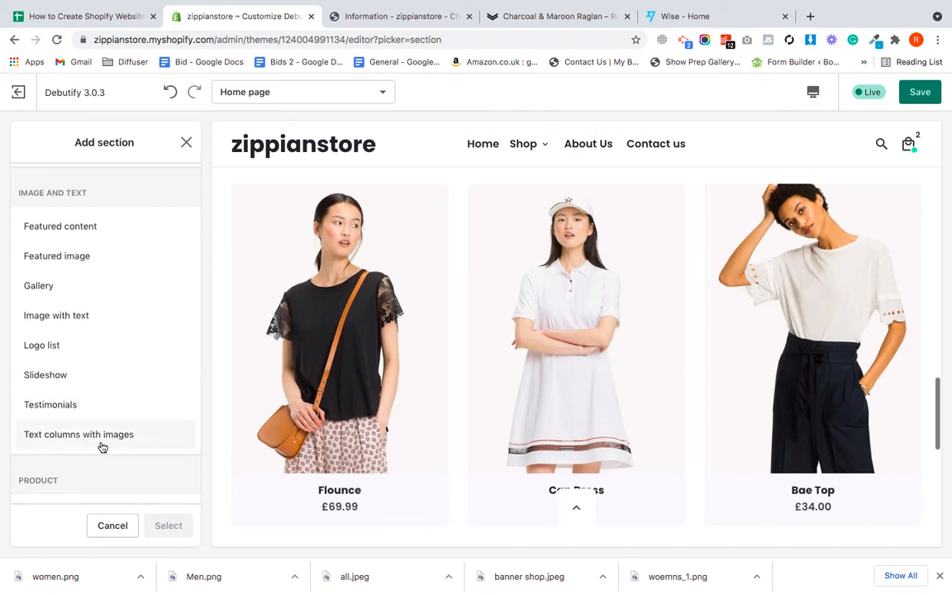
click(102, 445)
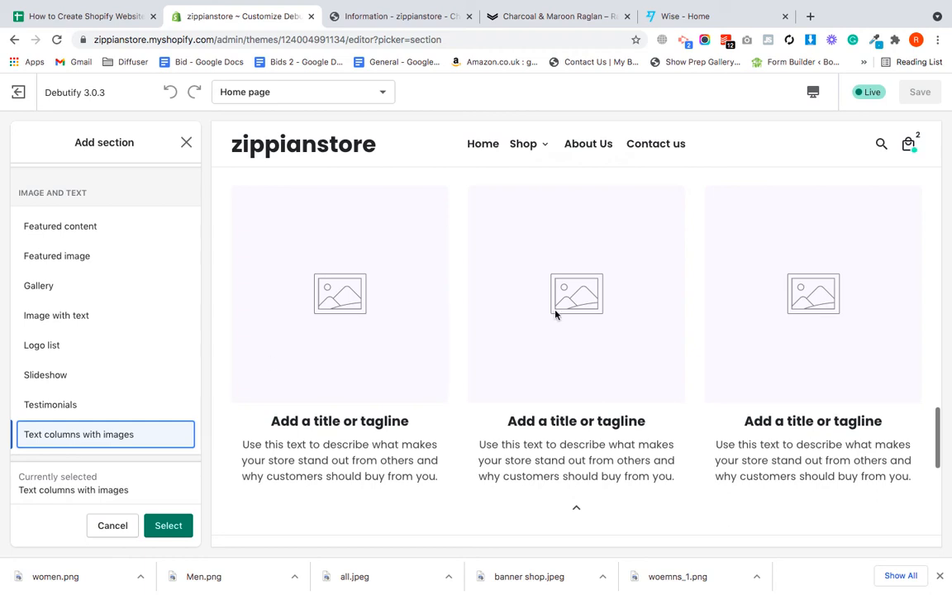
scroll(152, 360, down, 2)
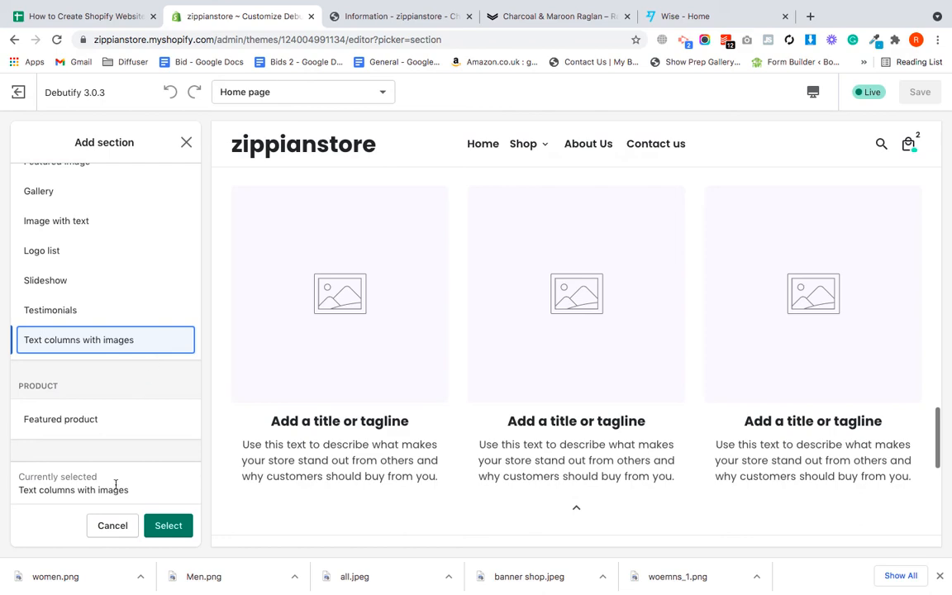
click(114, 526)
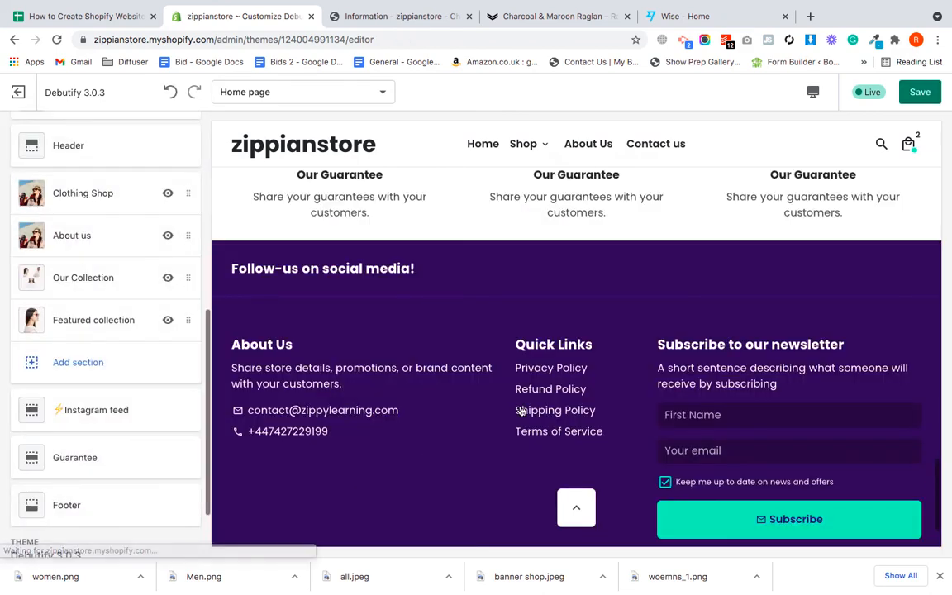
- Open the first block of the Guarantee section and set its heading to "Fast Shipping"
scroll(521, 409, up, 3)
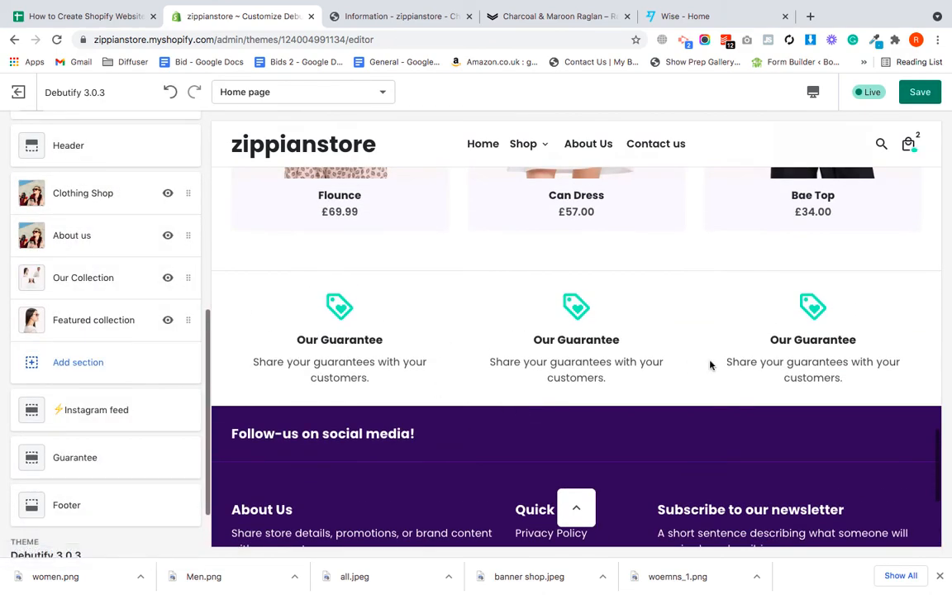
scroll(112, 415, down, 2)
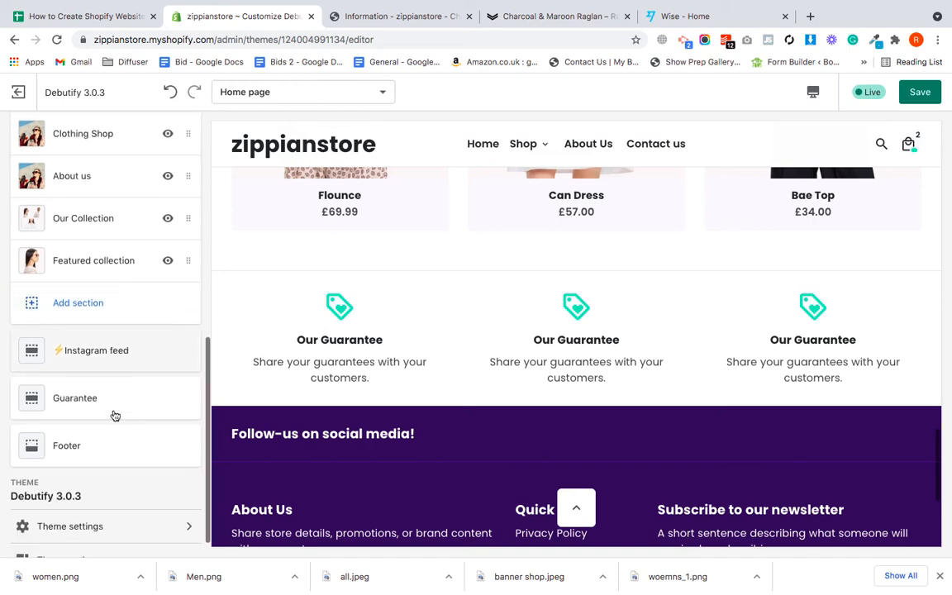
click(59, 410)
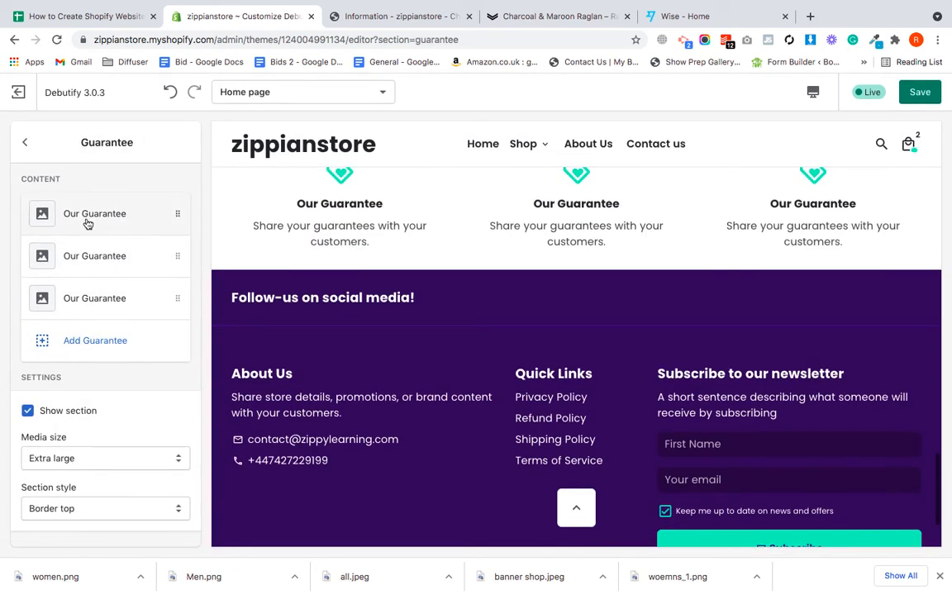
click(57, 220)
scroll(112, 321, down, 2)
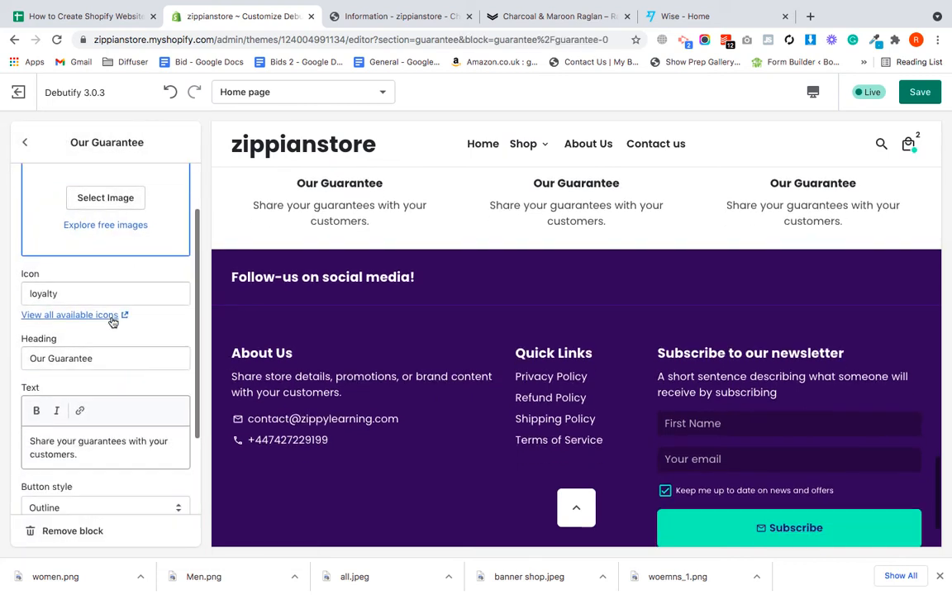
double_click(47, 292)
double_click(66, 360)
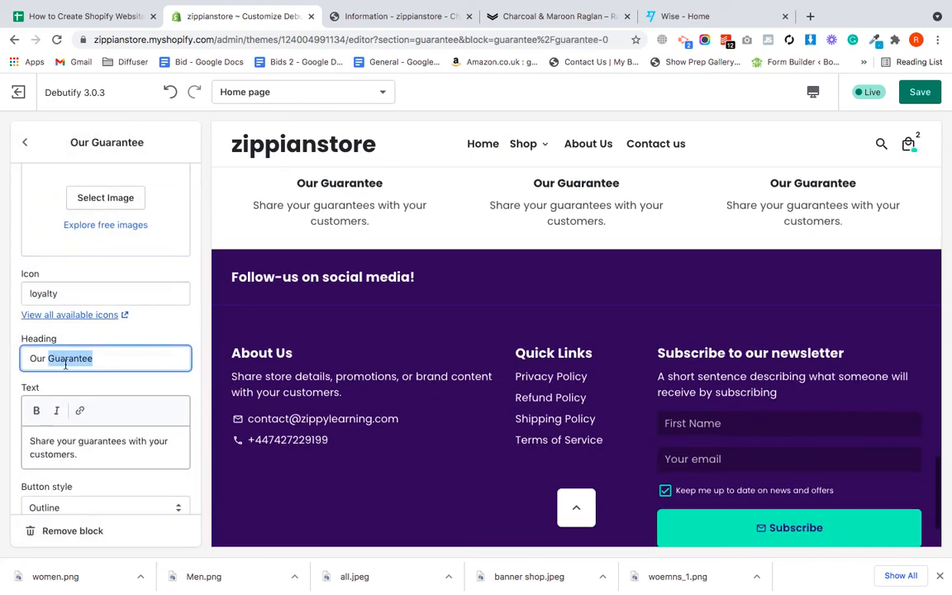
triple_click(65, 363)
text(Fast Shipping)
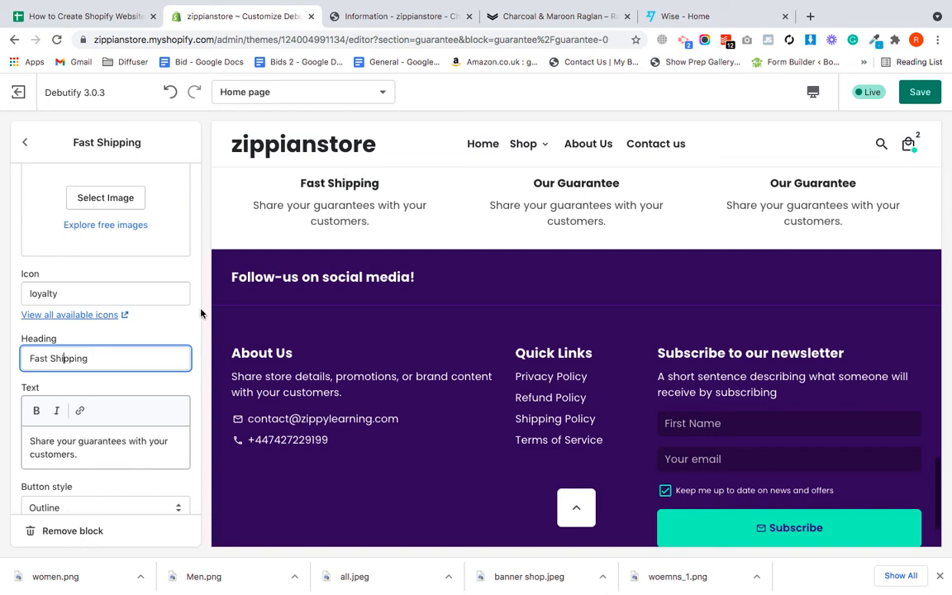
- Open the available icons in Google Fonts, search for "truck" and copy the Local Shipping icon's name, local_shipping
scroll(308, 293, up, 3)
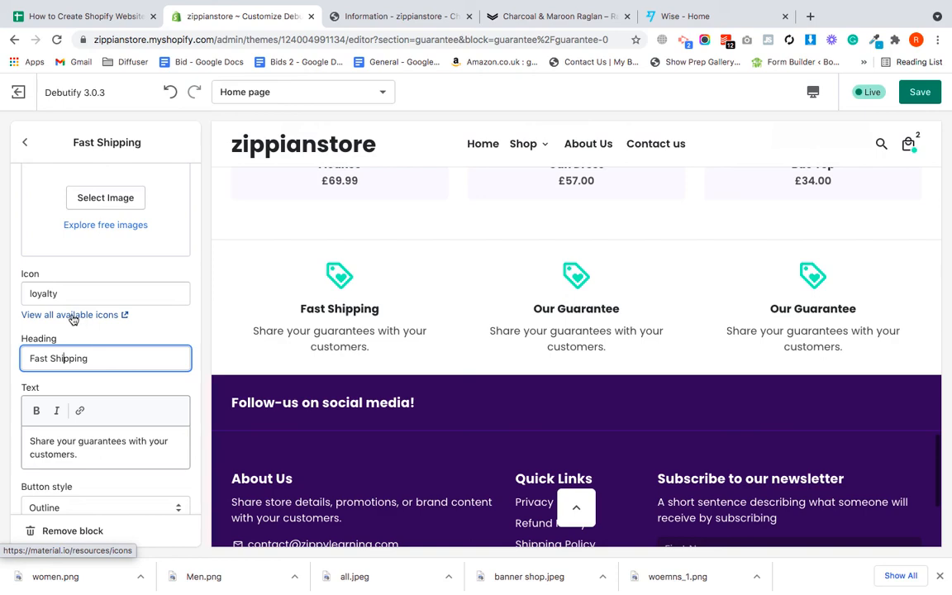
click(73, 319)
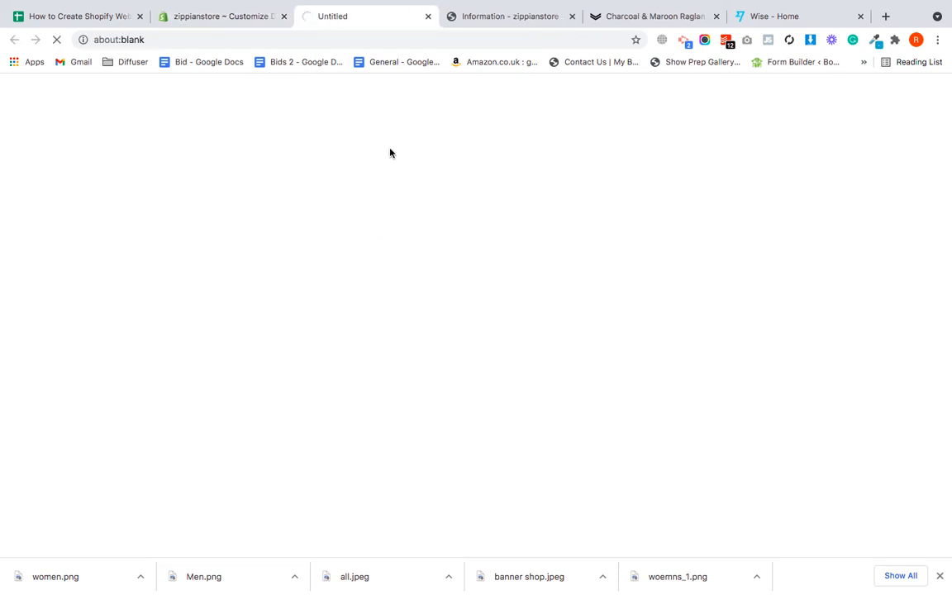
click(203, 18)
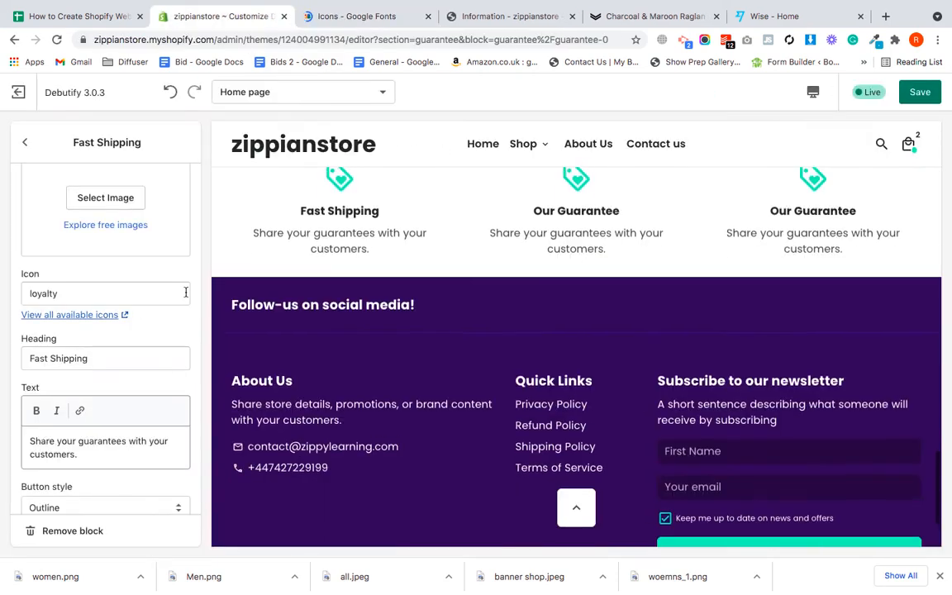
scroll(295, 295, up, 2)
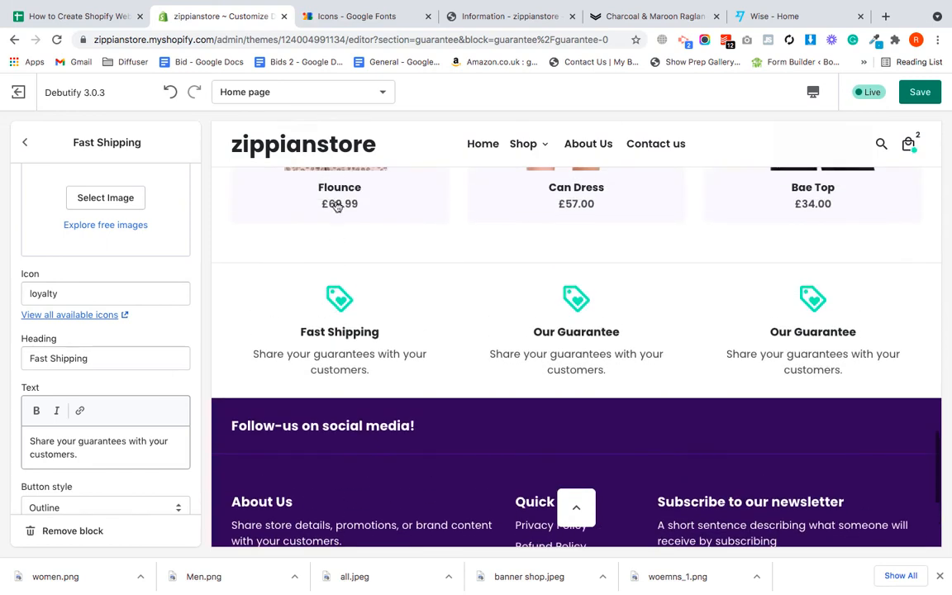
click(299, 16)
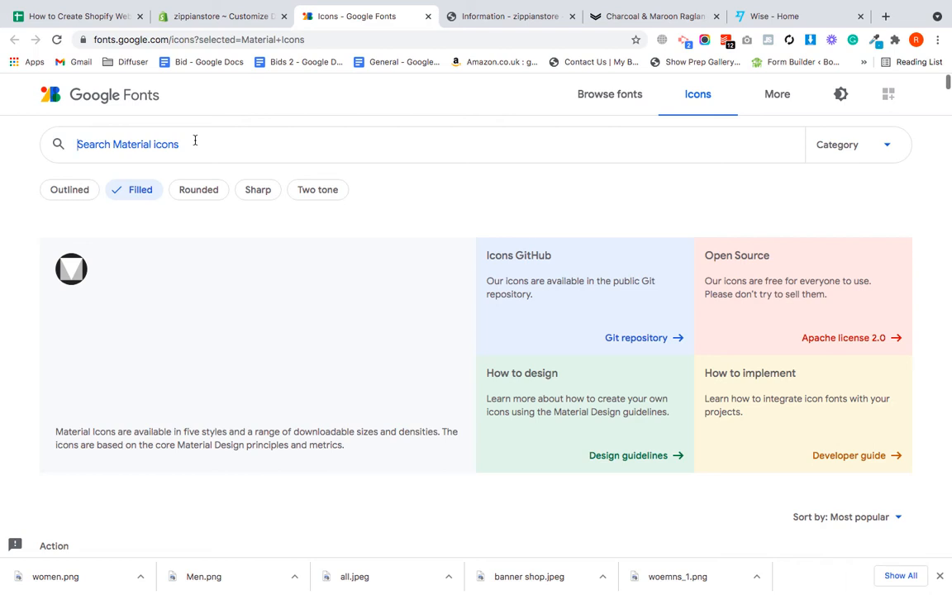
click(195, 140)
text(truck)
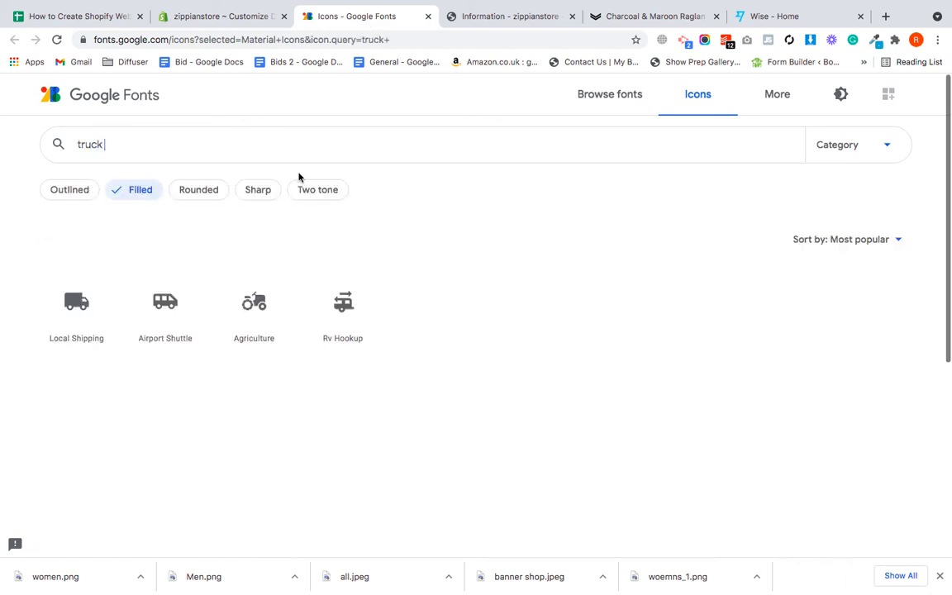
click(84, 331)
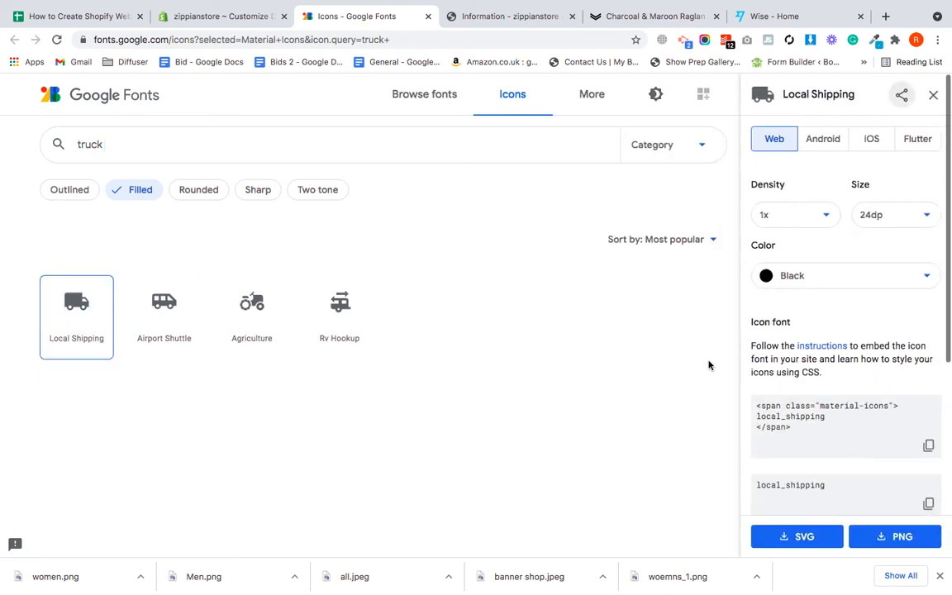
scroll(785, 450, down, 2)
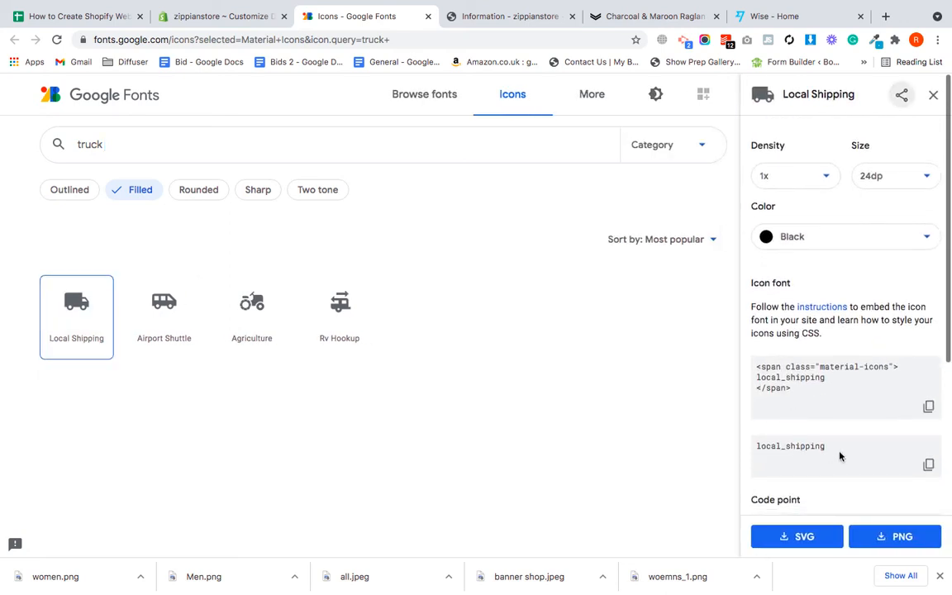
click(928, 465)
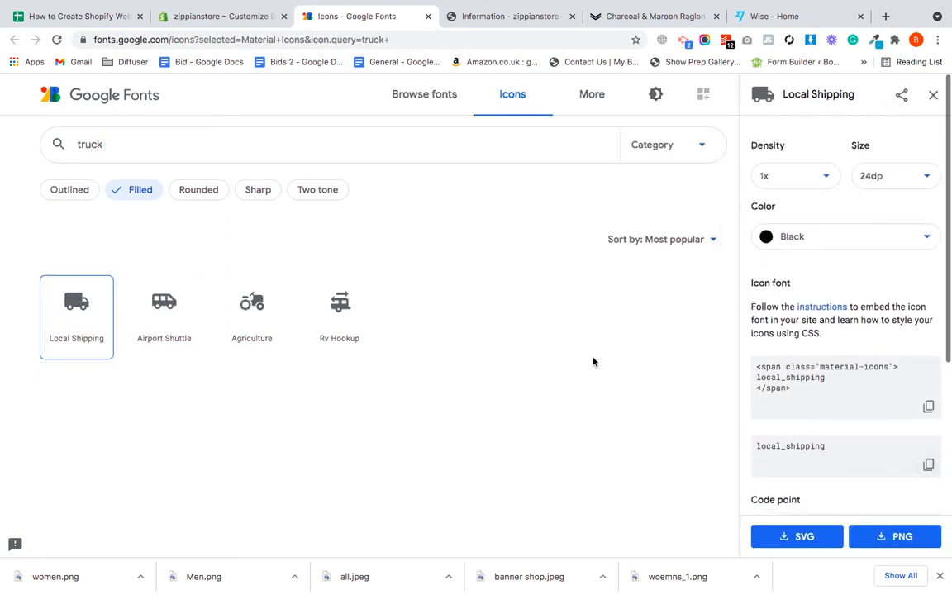
- Back in the theme editor, set the Fast Shipping block's icon to local_shipping and return to the Guarantee section
click(240, 17)
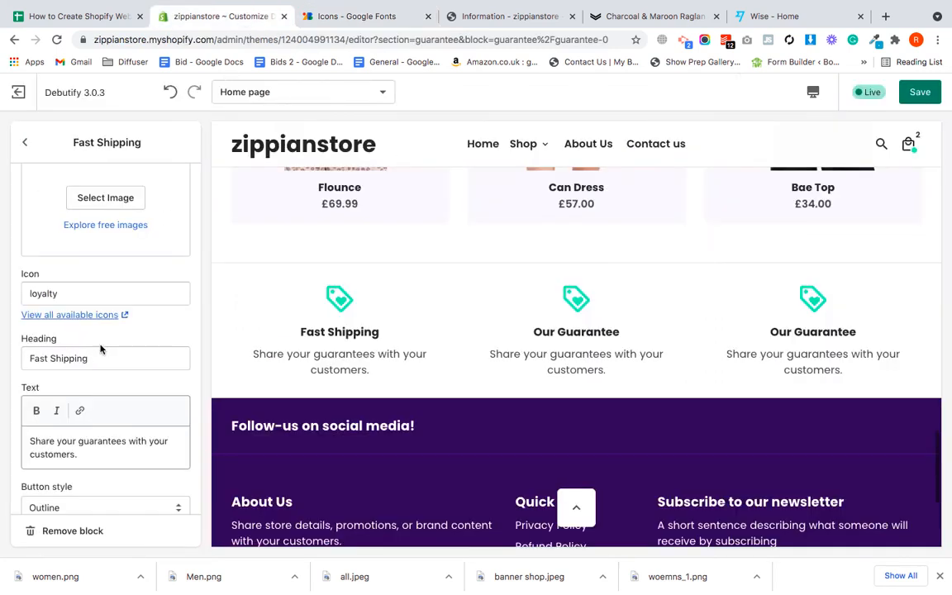
double_click(89, 296)
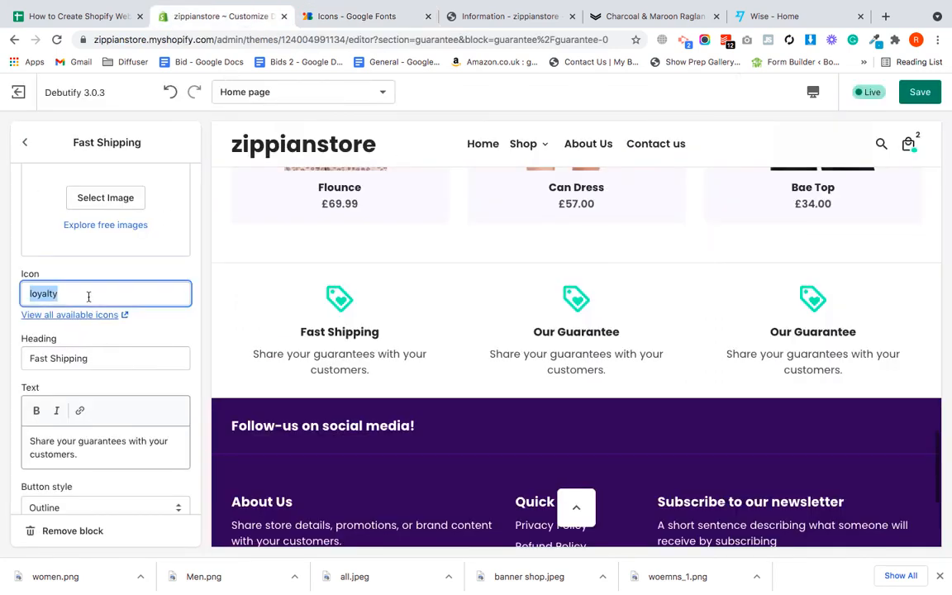
key(super+v)
scroll(157, 256, up, 2)
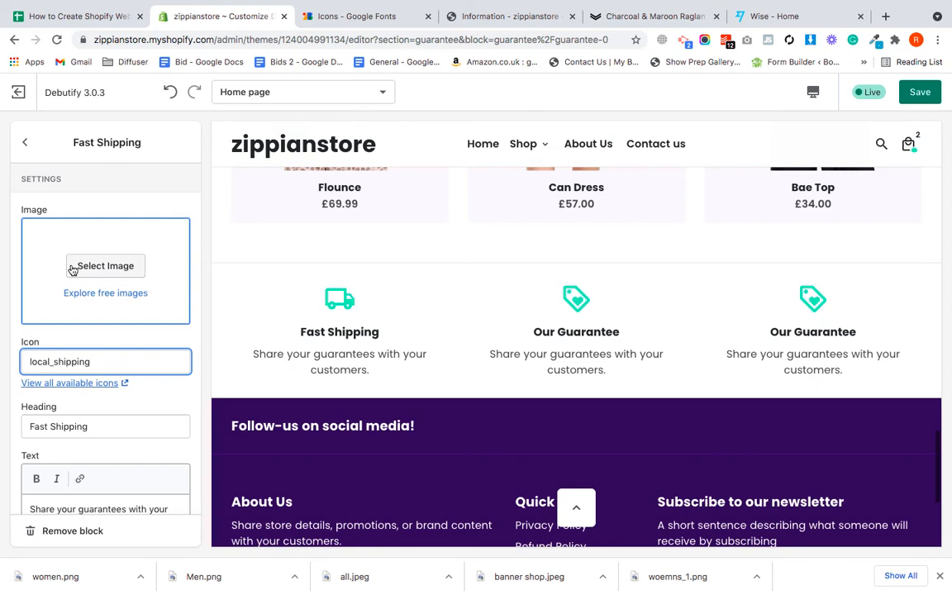
click(25, 144)
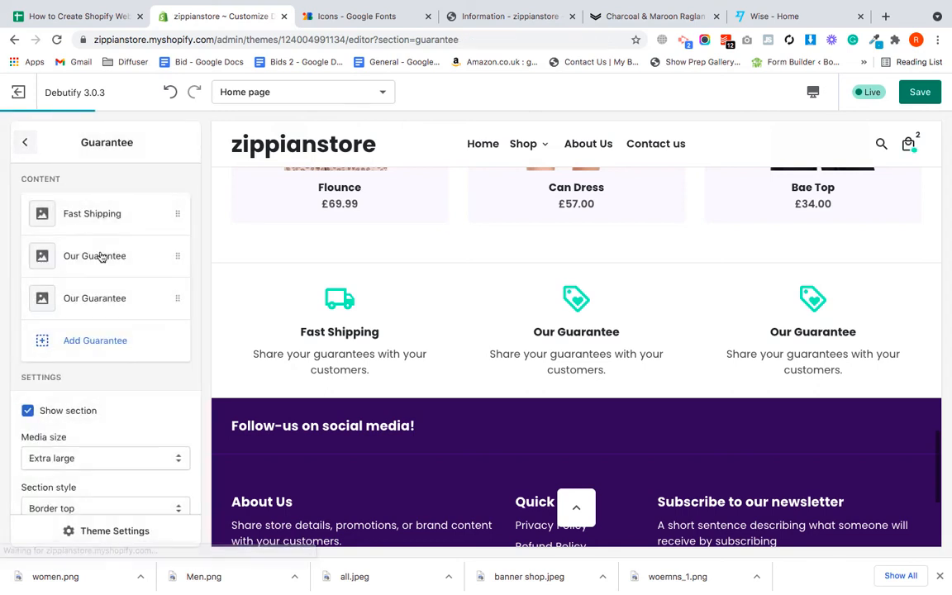
- Open the second guarantee block and set its heading to "100% Satisfaction"
click(100, 257)
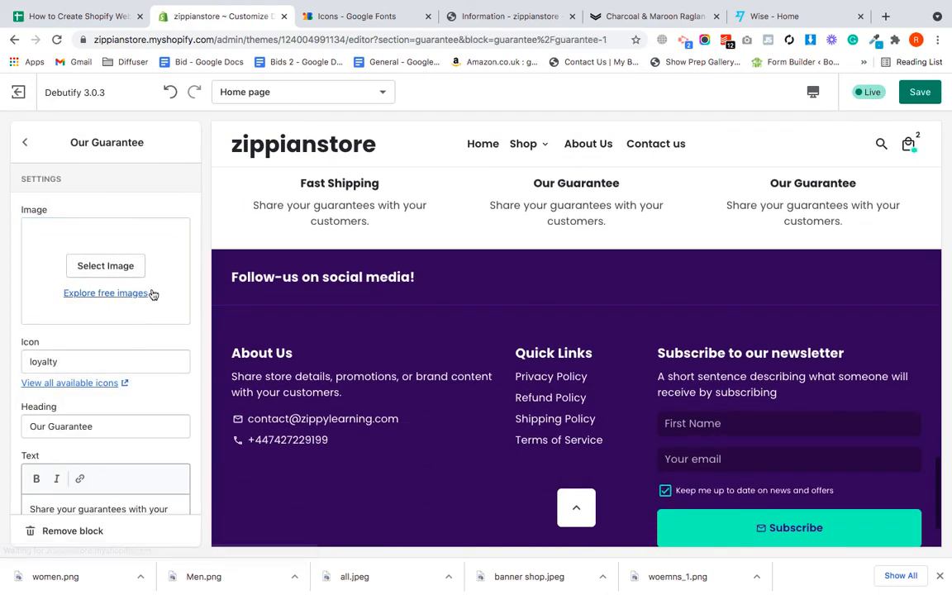
scroll(152, 294, down, 1)
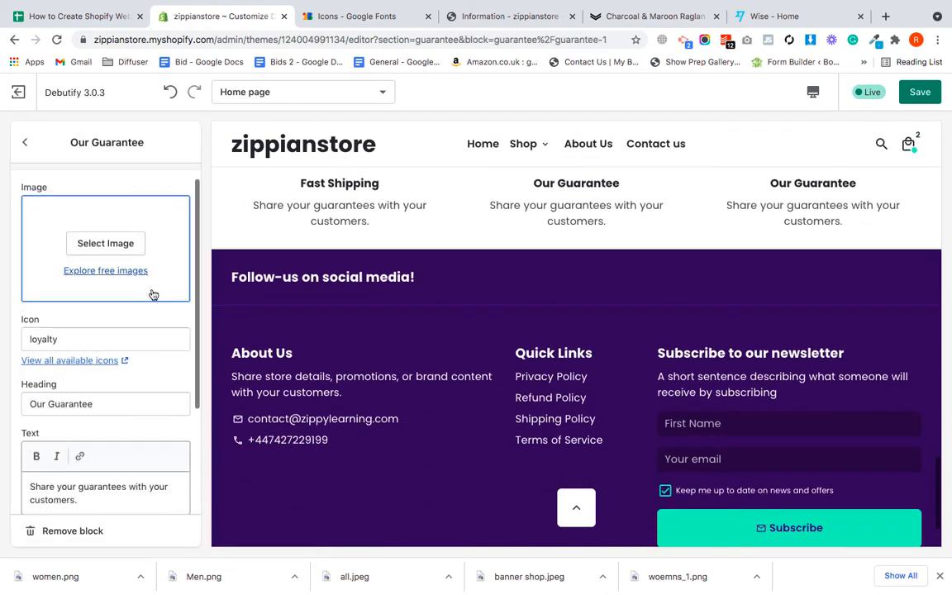
click(114, 411)
key(ctrl+a)
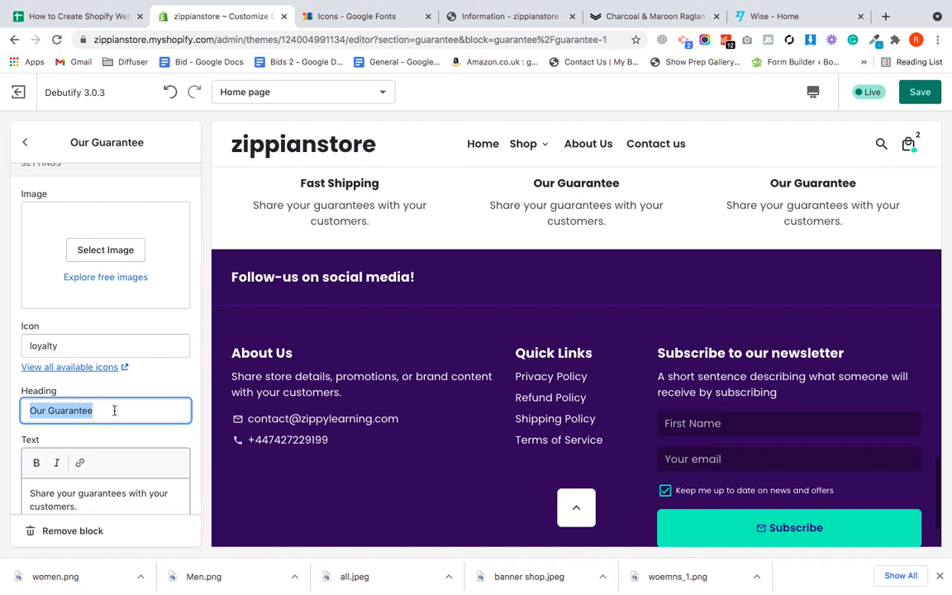
key(ctrl+v)
scroll(89, 389, up, 1)
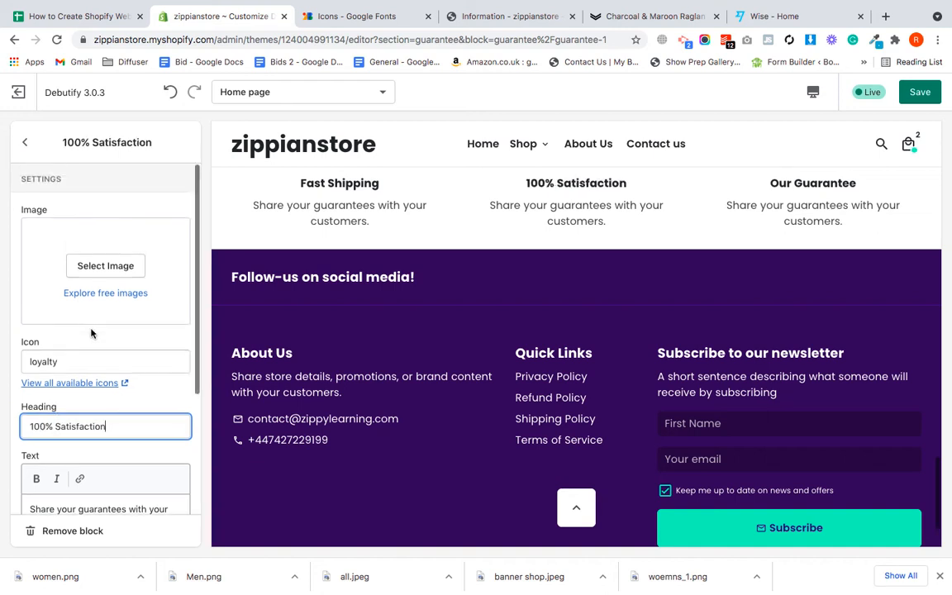
- Open the available icons in Google Fonts, search for "thumb" and copy the Thumb Up icon's name, thumb_up
click(89, 387)
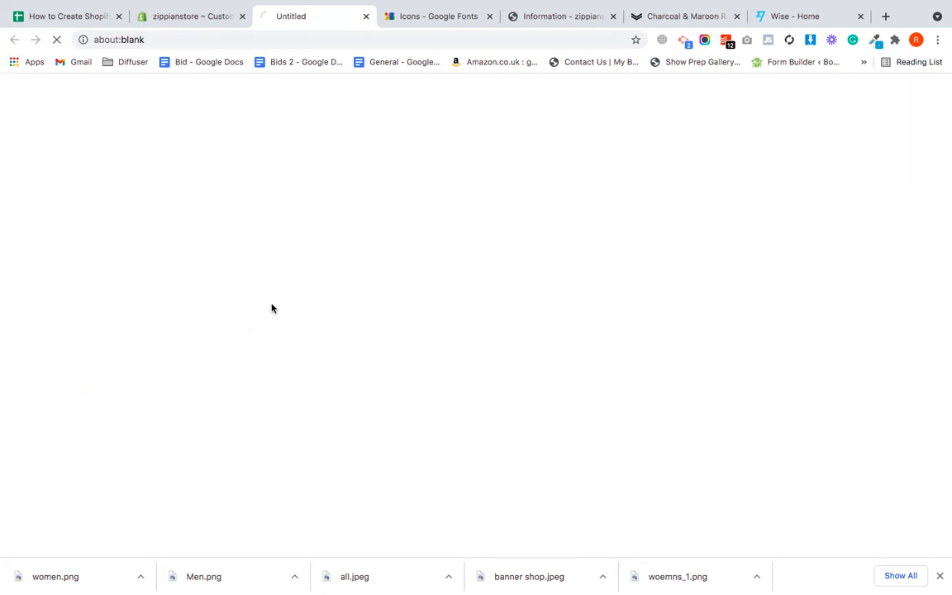
click(489, 17)
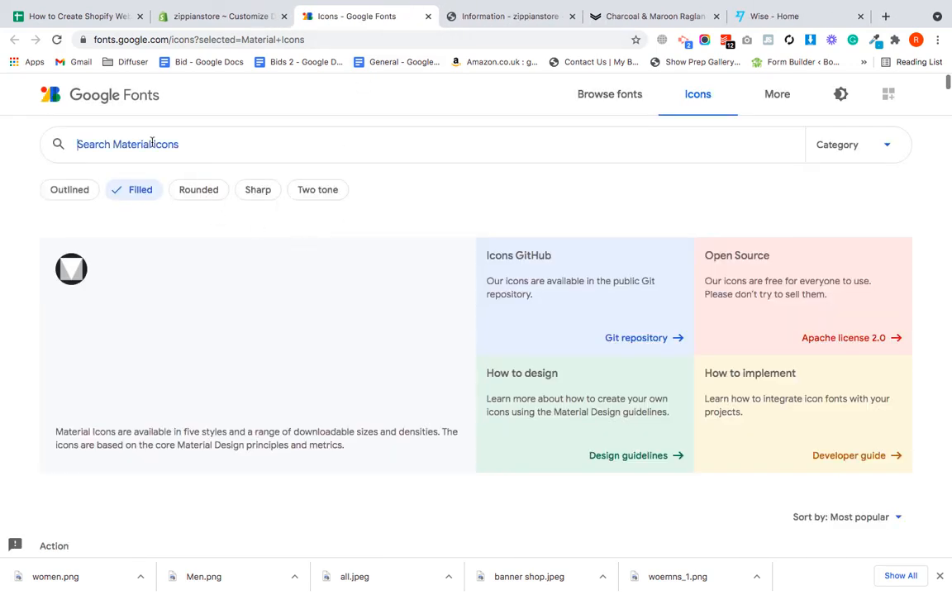
click(152, 142)
text(thumb)
key(Return)
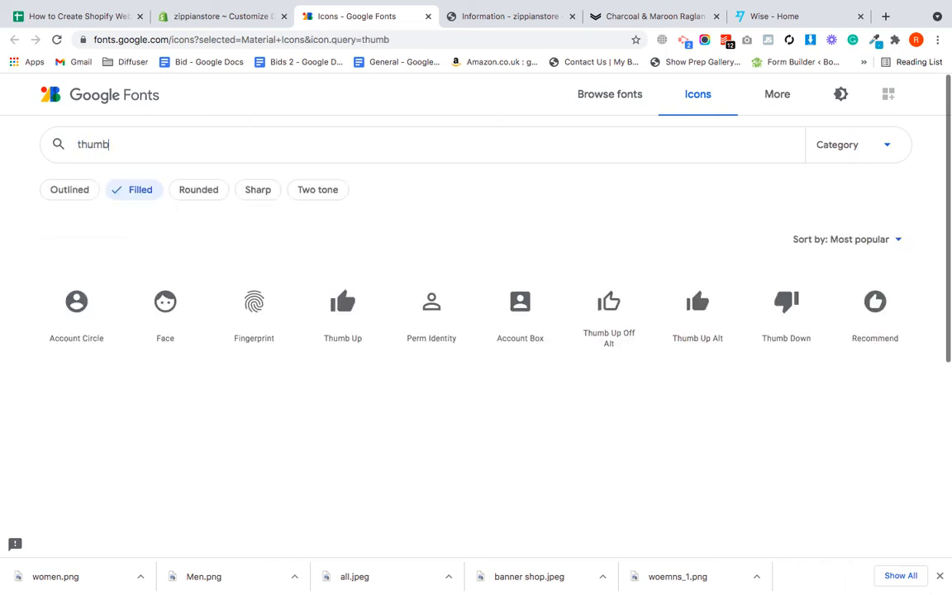
click(313, 299)
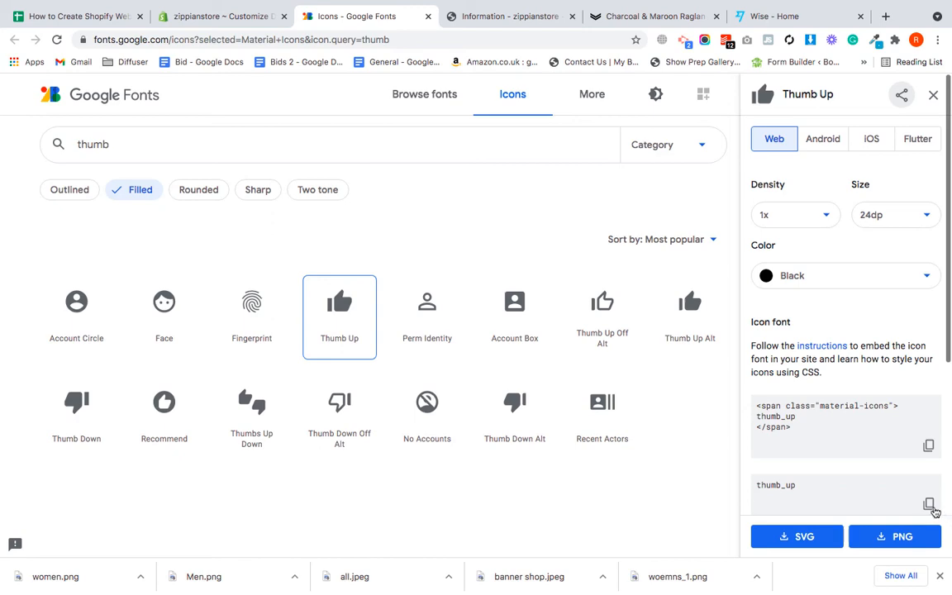
- Back in the theme editor, set the 100% Satisfaction block's icon to thumb_up
click(216, 16)
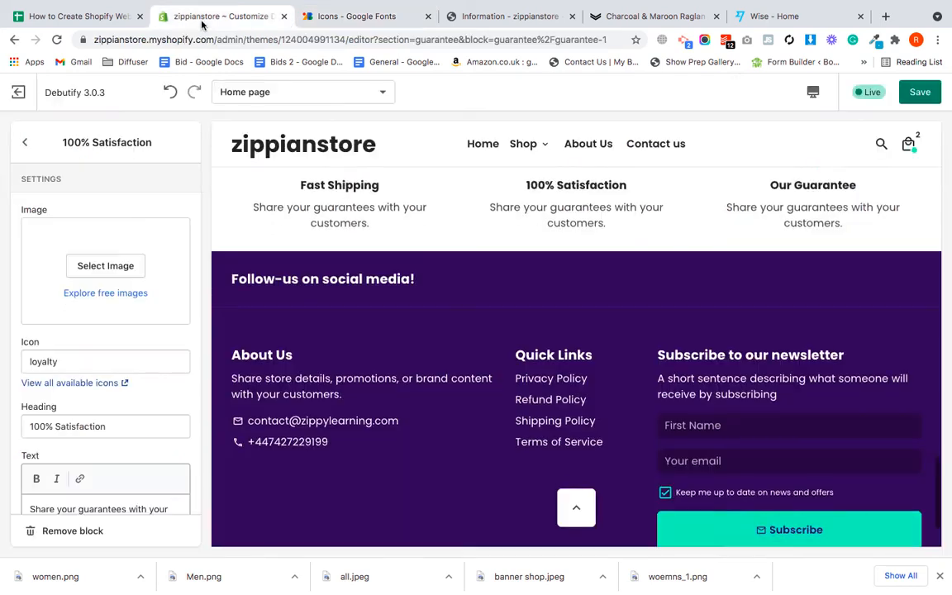
double_click(65, 355)
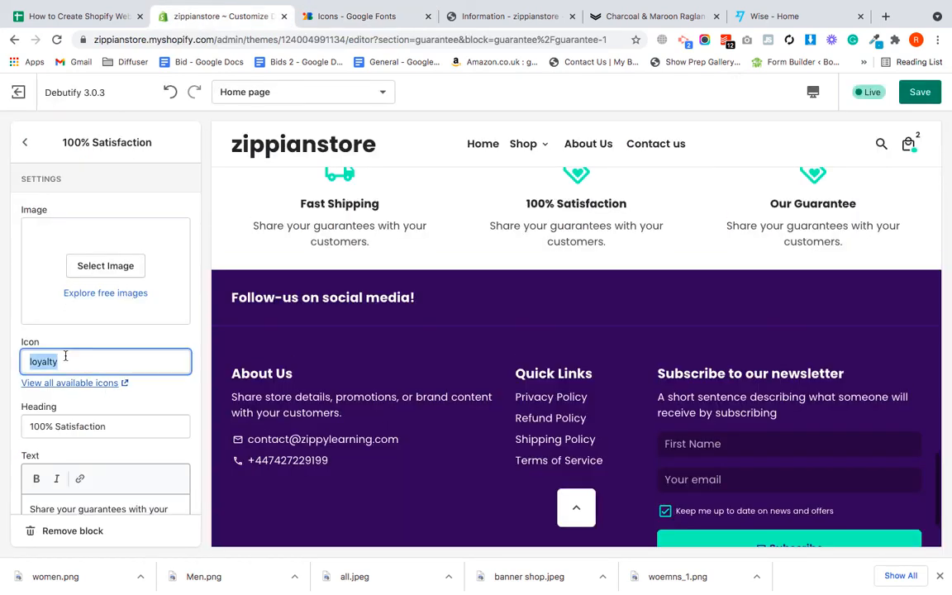
text(thumb_up)
- Delete the placeholder text from the 100% Satisfaction block
scroll(106, 462, down, 2)
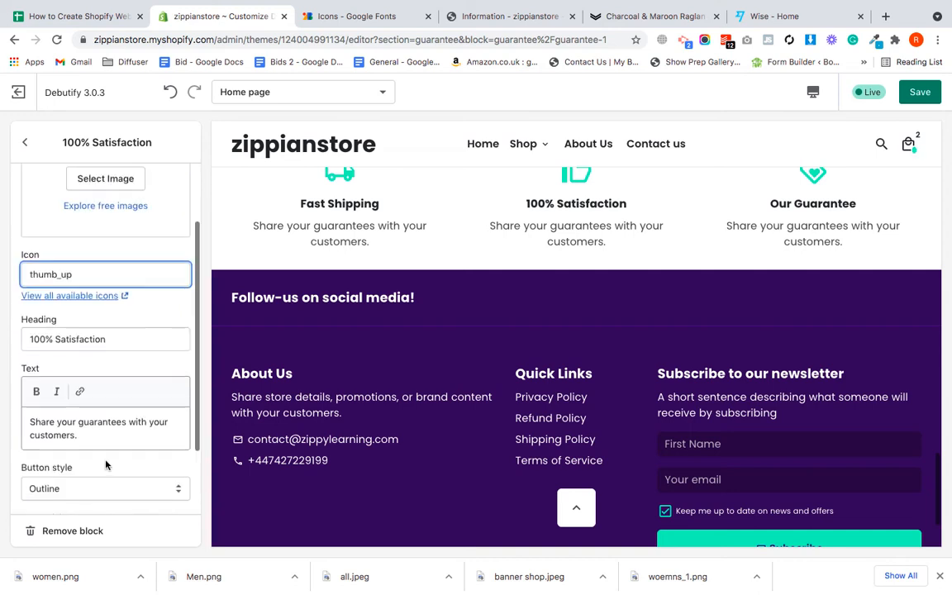
triple_click(111, 431)
key(BackSpace)
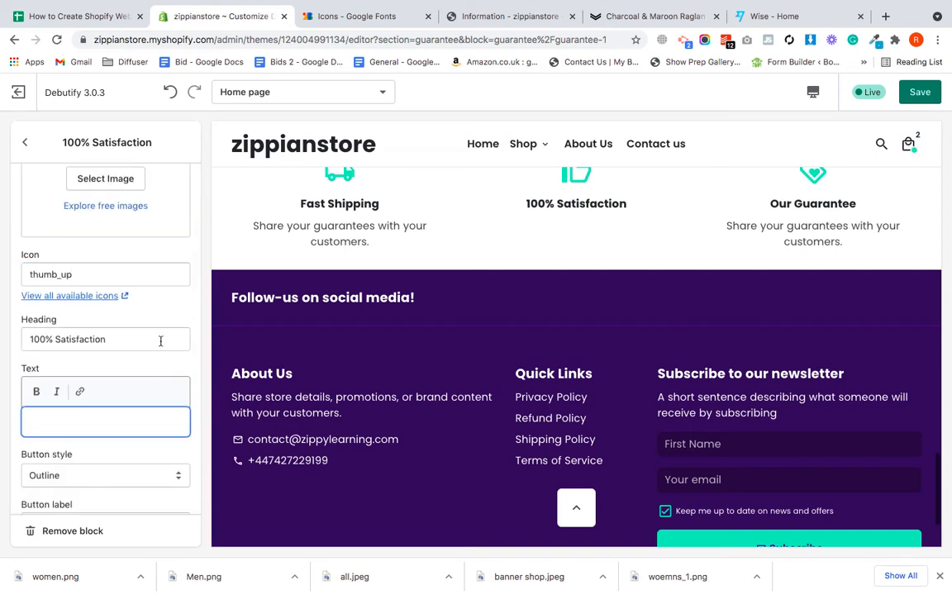
scroll(160, 340, up, 2)
- Open the Fast Shipping block of the Guarantee section and delete its placeholder text
click(24, 142)
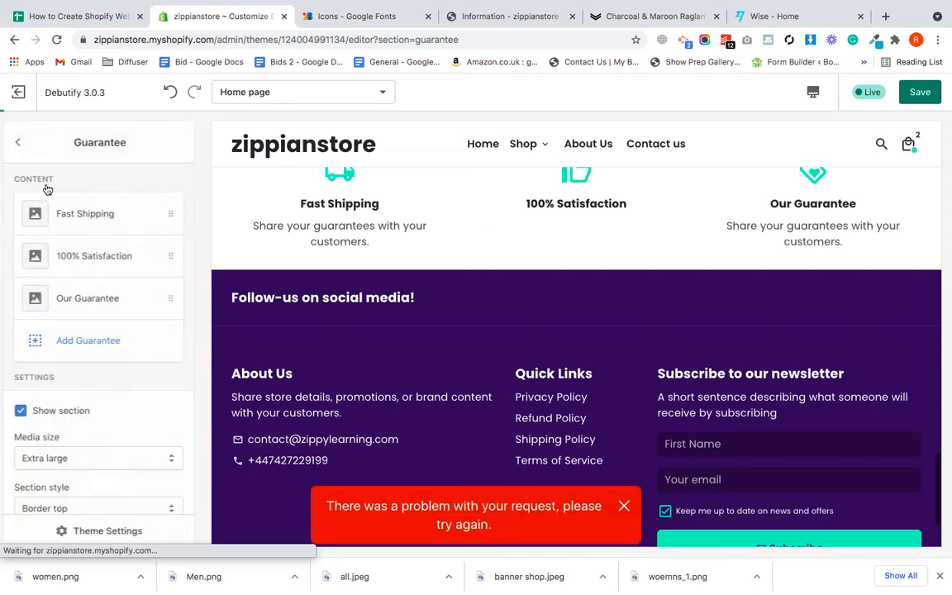
click(107, 224)
scroll(108, 450, down, 3)
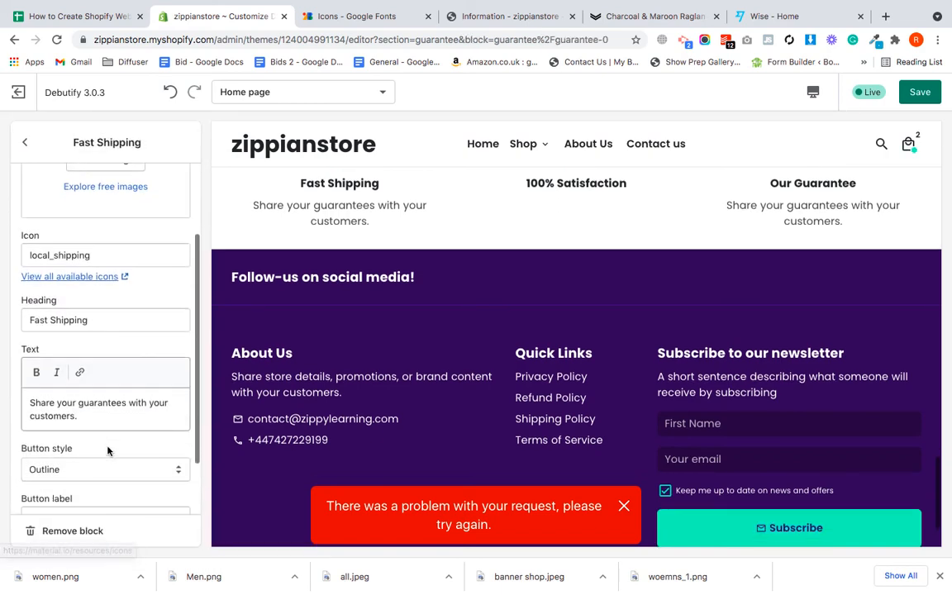
triple_click(68, 414)
key(BackSpace)
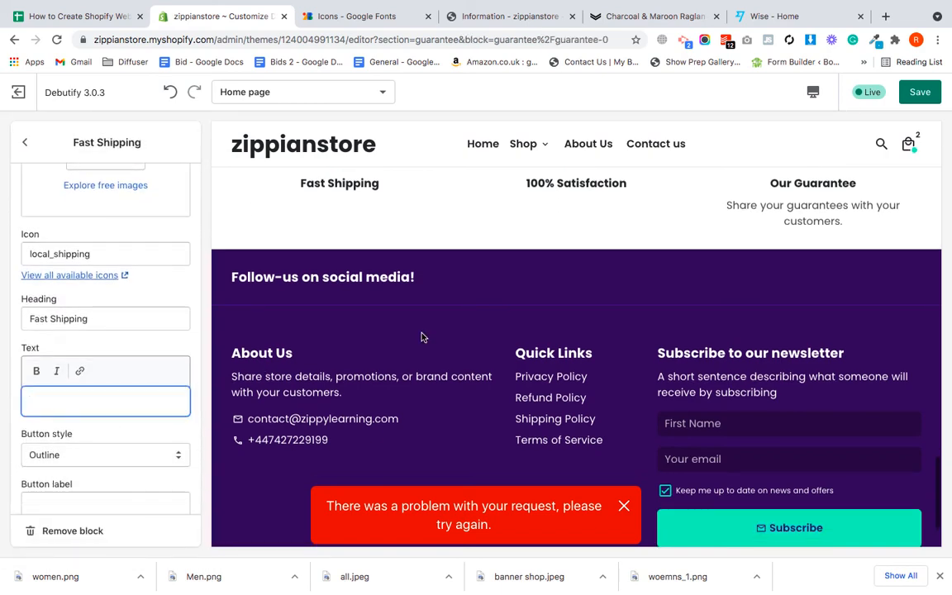
- Open the third guarantee block and set its heading to "Secure Checkout"
click(26, 143)
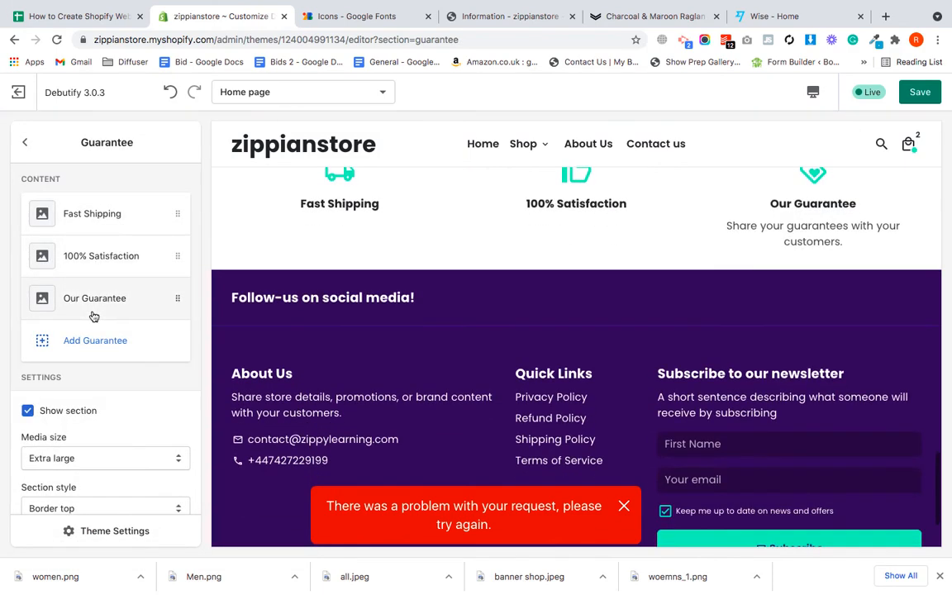
click(94, 317)
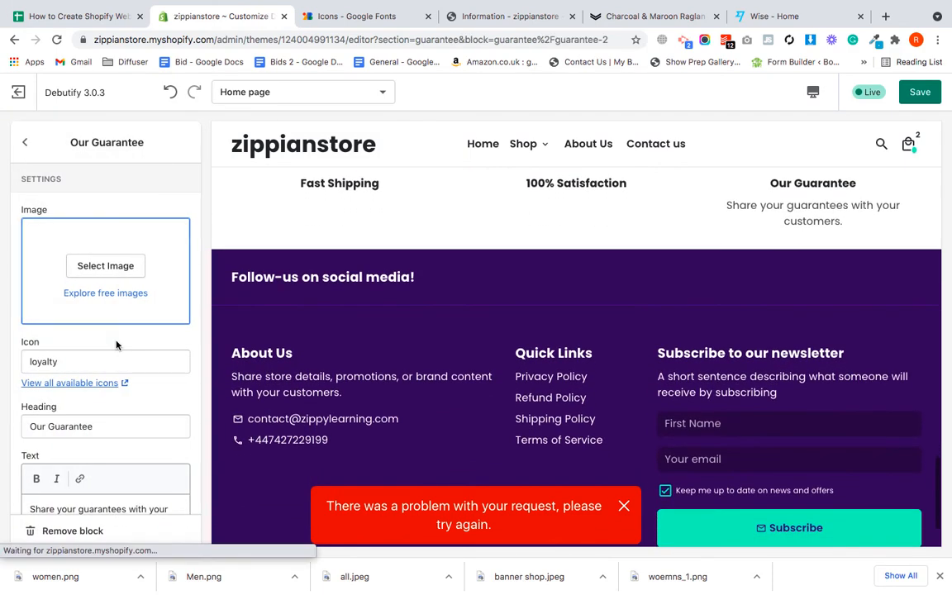
scroll(132, 313, down, 1)
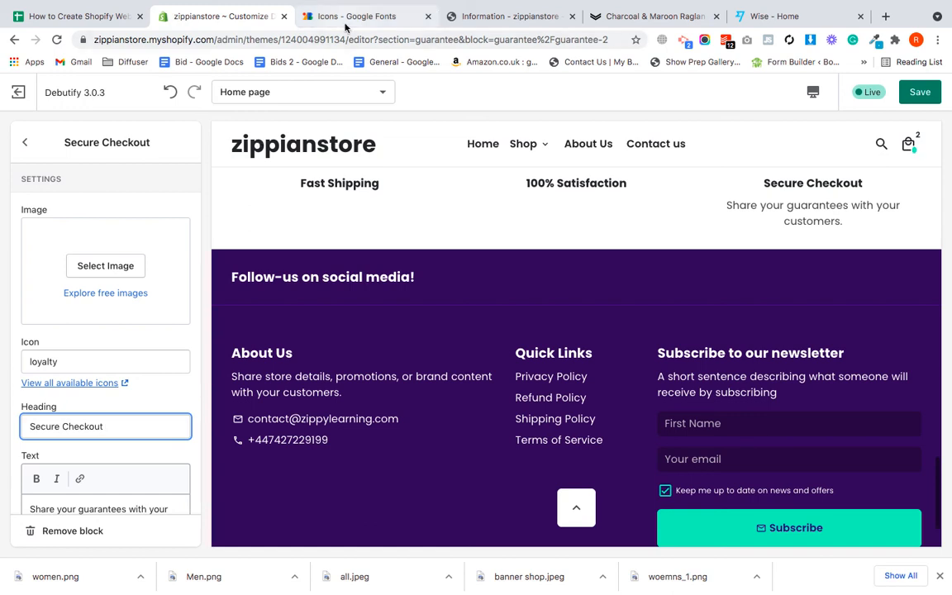
- Switch to Google Fonts, search the icons for "lock" and copy the Lock icon's name, lock
click(345, 27)
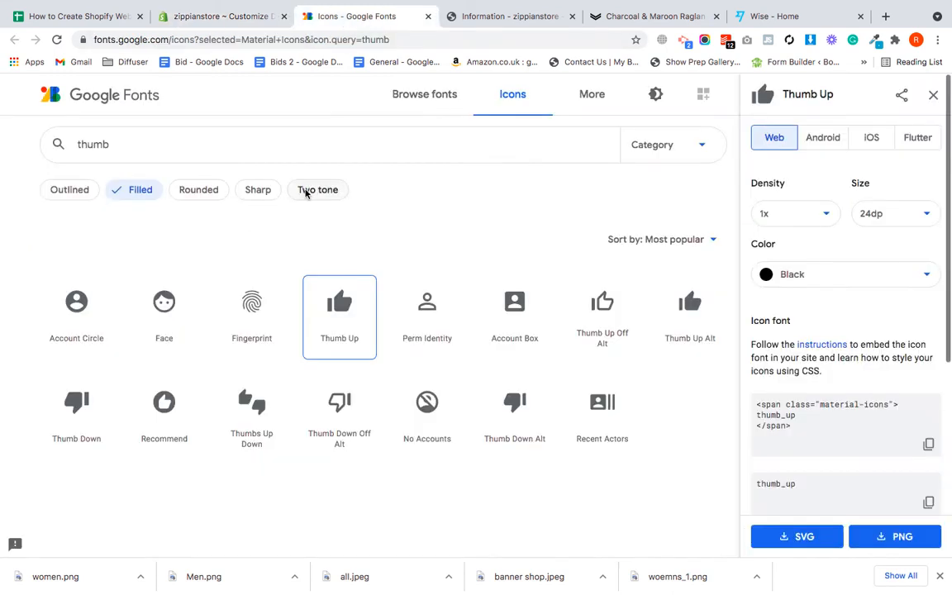
click(181, 146)
double_click(183, 145)
text(l)
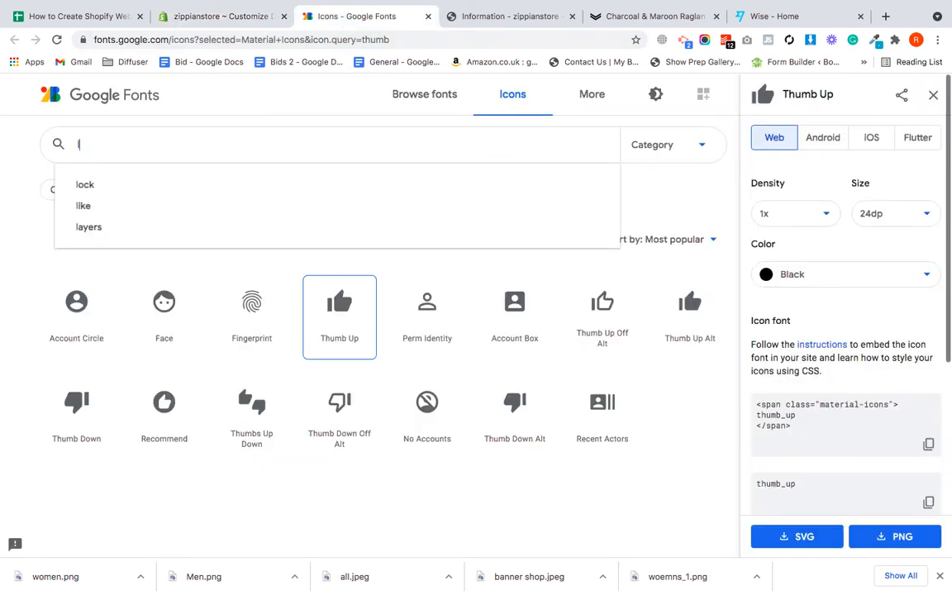
text(ock)
key(Return)
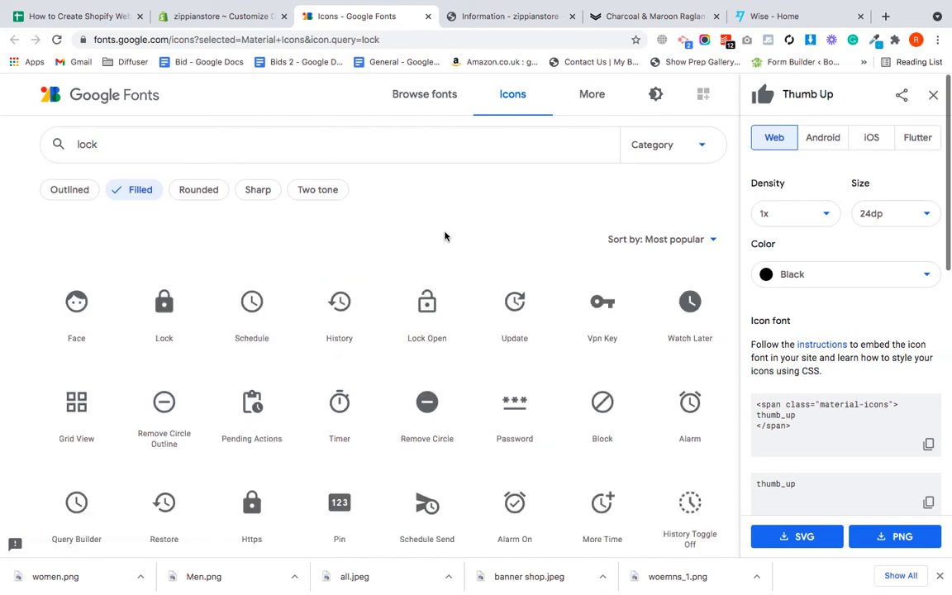
click(145, 314)
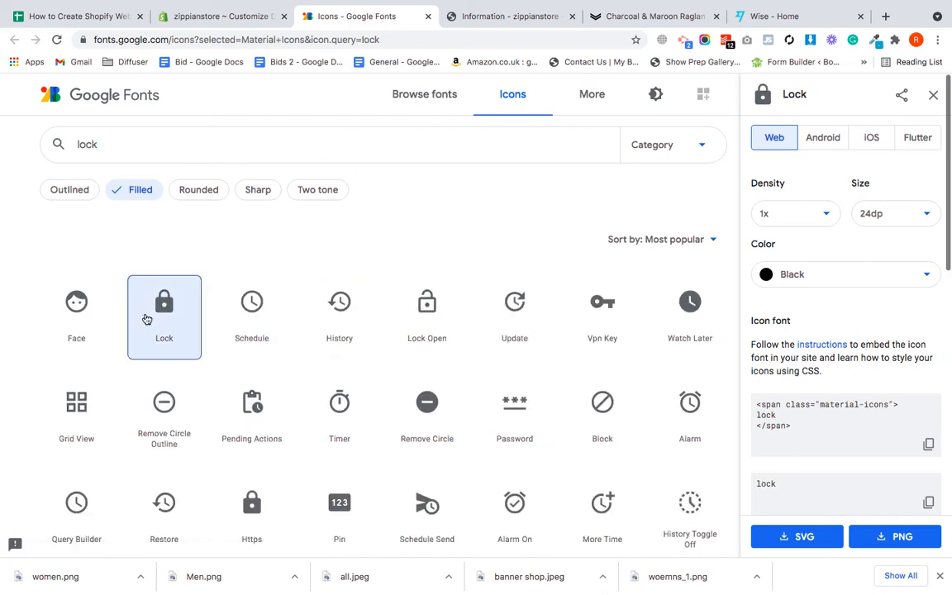
click(929, 503)
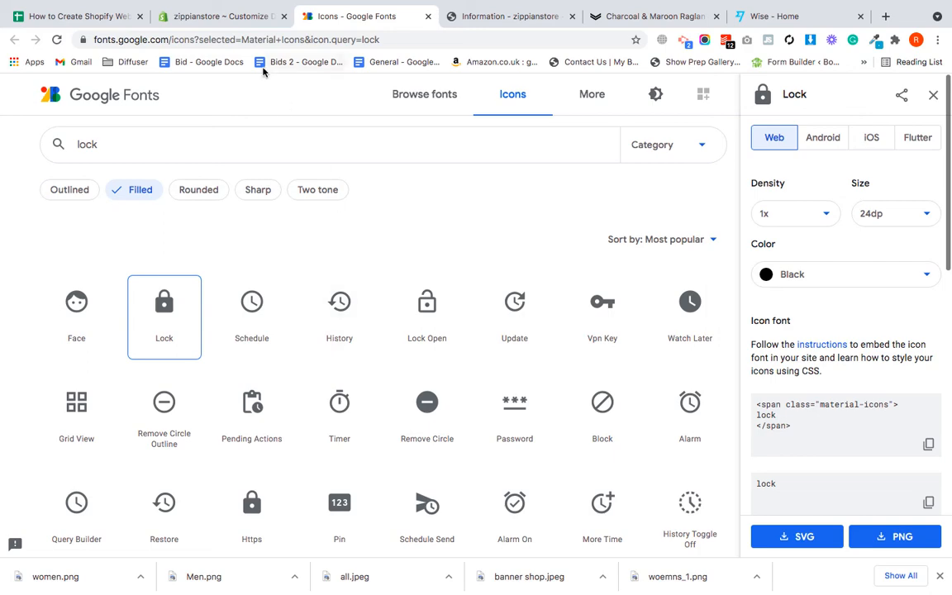
- Return to the theme editor and replace the Secure Checkout block's icon with lock
click(192, 18)
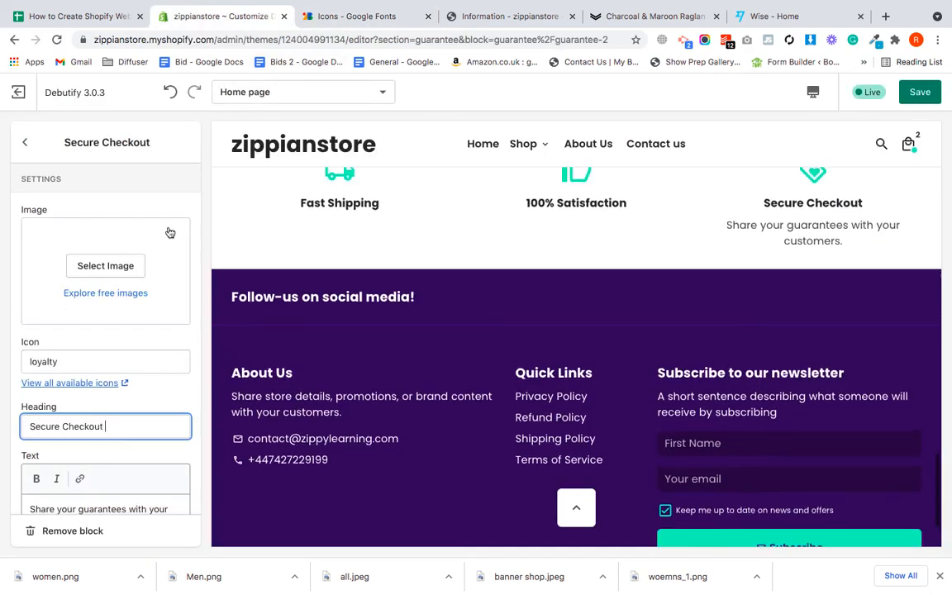
click(108, 361)
key(super+a)
key(super+v)
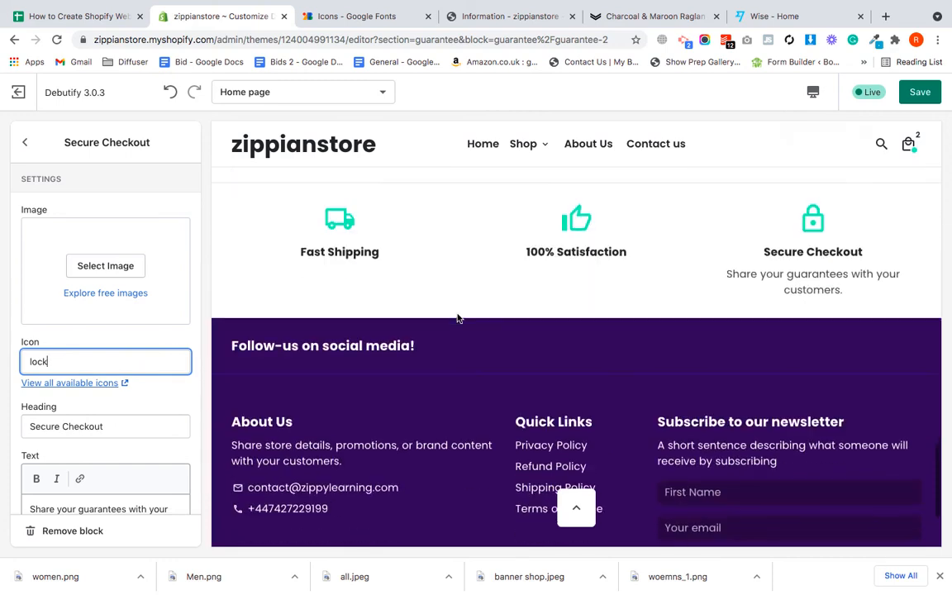
- Delete the placeholder text from the Secure Checkout block and return to the Guarantee section
scroll(72, 397, down, 2)
scroll(76, 412, down, 2)
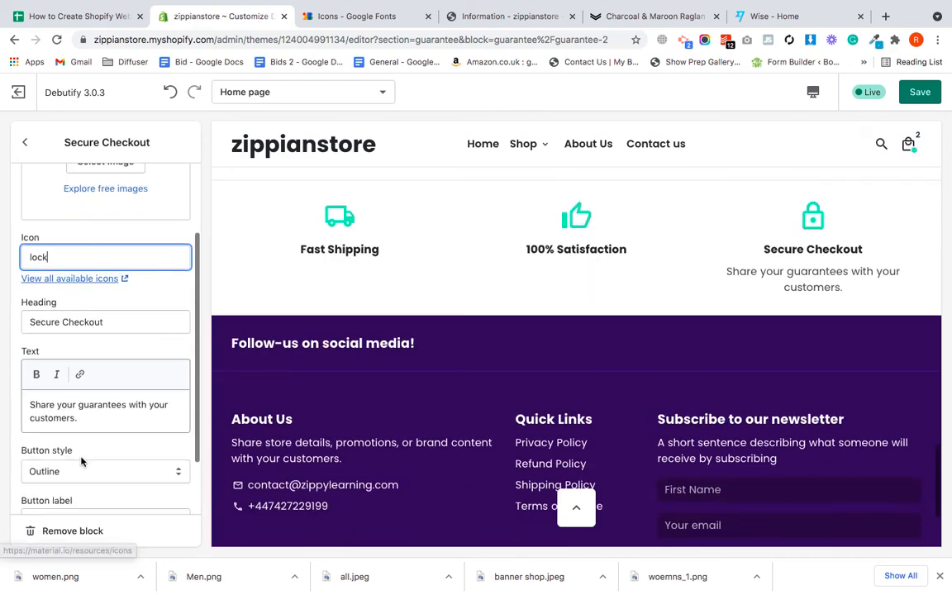
click(97, 426)
key(super+a)
key(BackSpace)
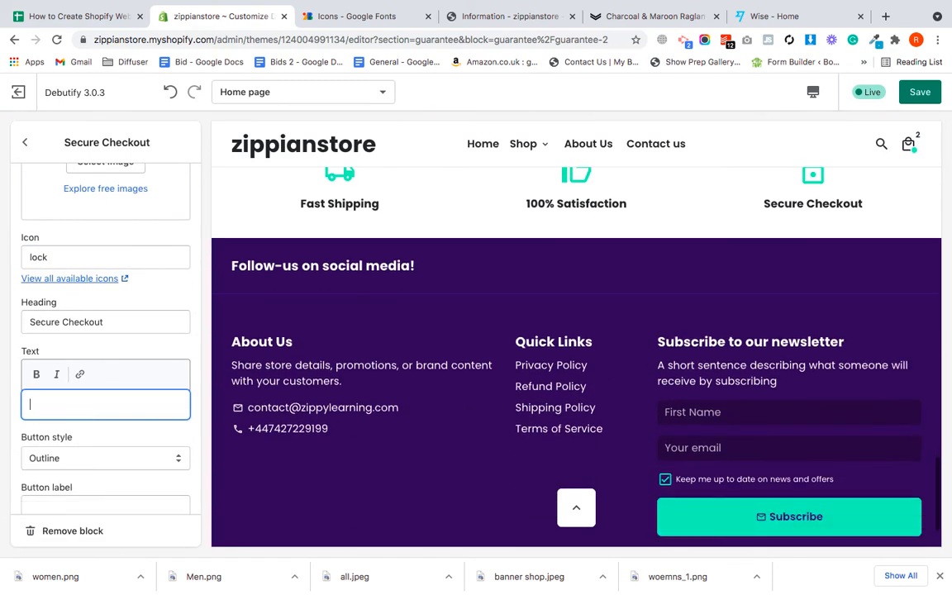
scroll(97, 424, down, 2)
scroll(304, 335, up, 1)
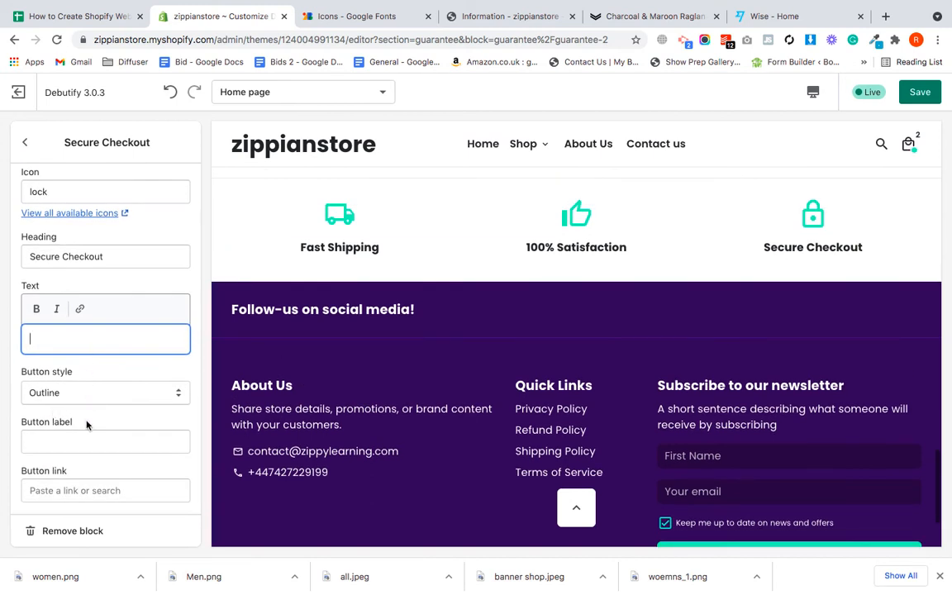
scroll(87, 424, down, 1)
click(25, 147)
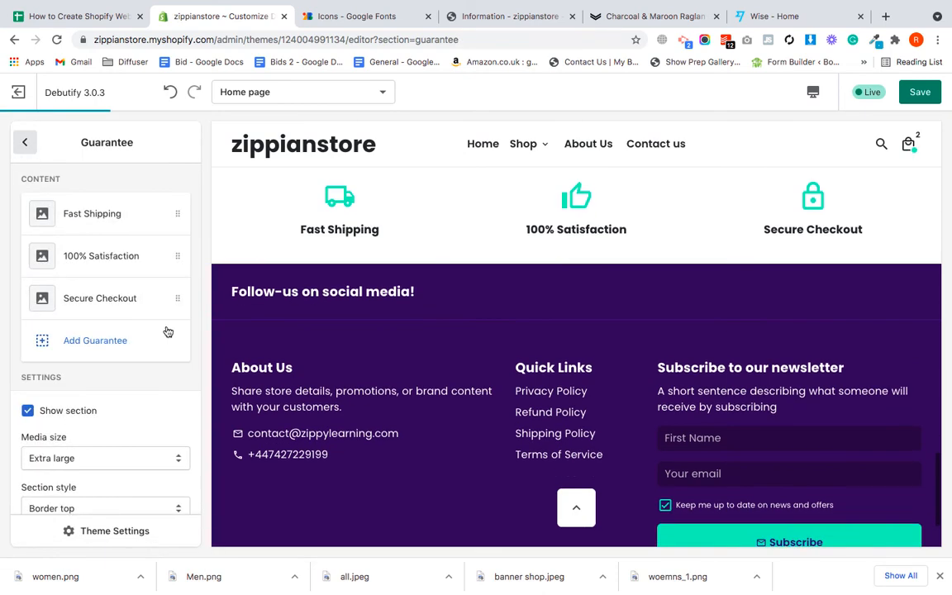
- Review the home page preview from the About us section through the collections down to the guarantees and footer
scroll(494, 361, up, 10)
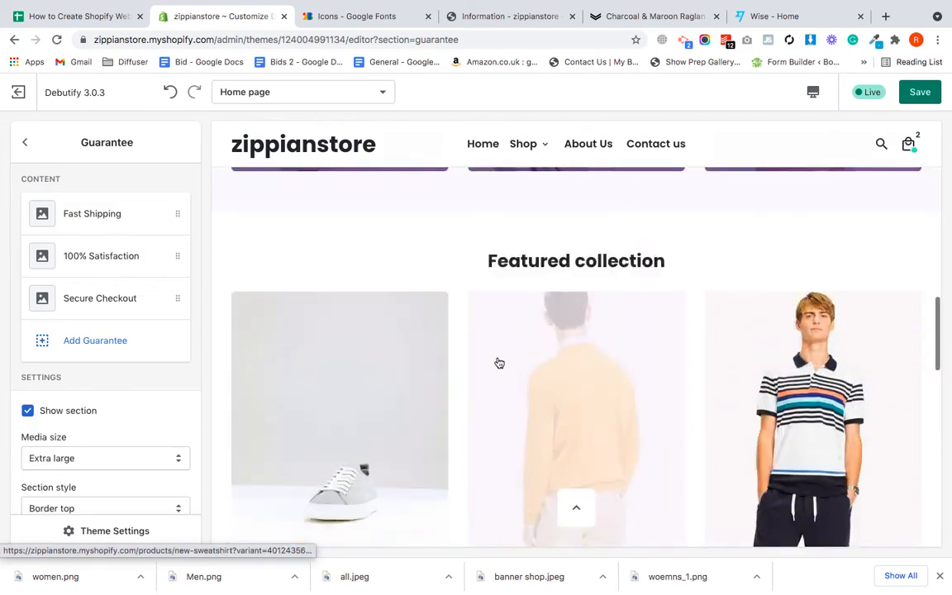
scroll(499, 363, up, 8)
scroll(607, 341, down, 4)
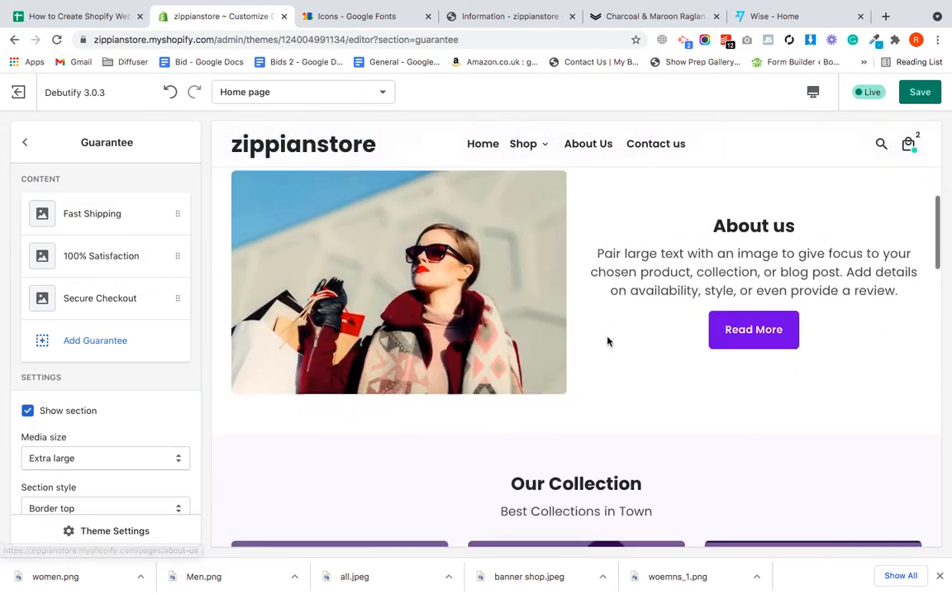
scroll(628, 347, down, 6)
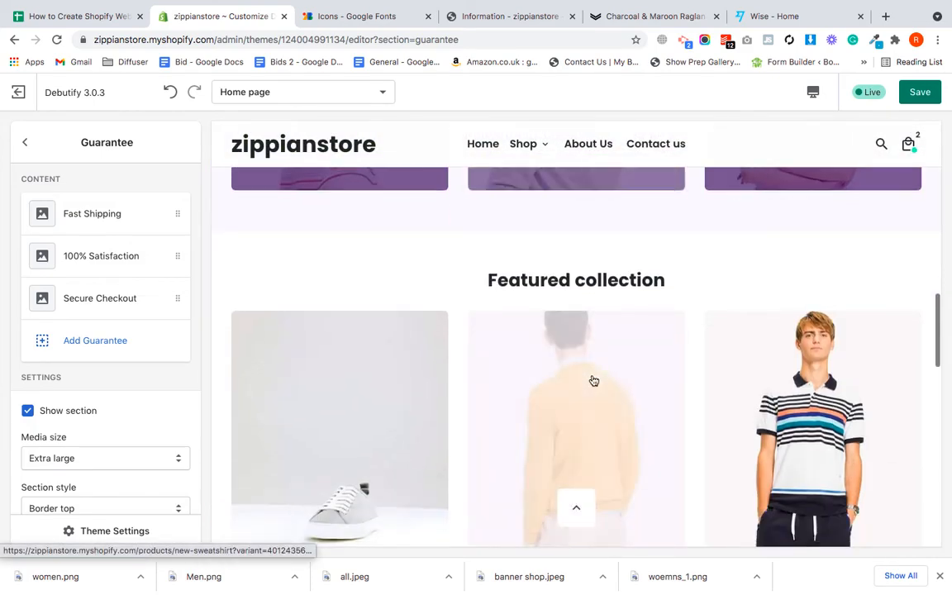
scroll(593, 380, down, 8)
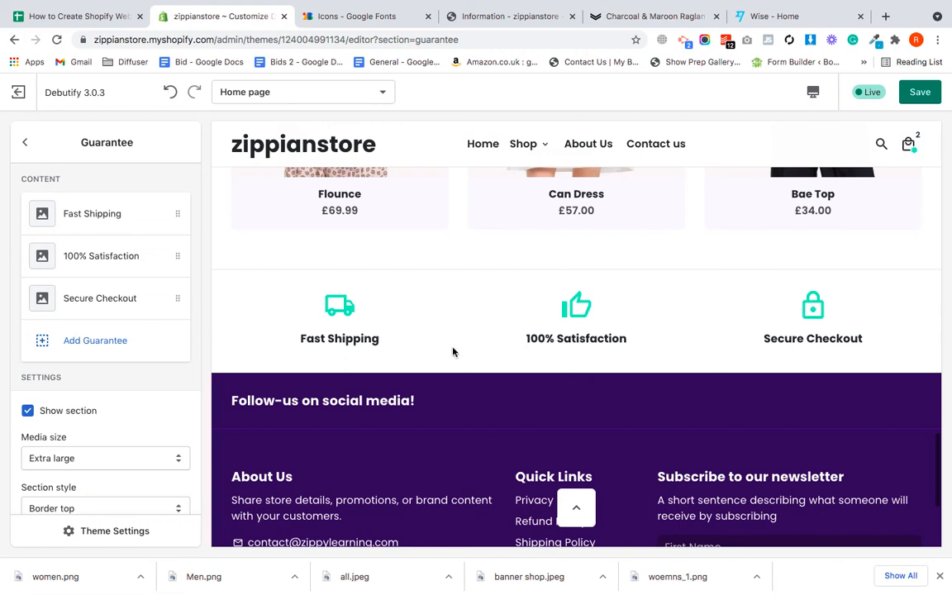
scroll(369, 397, down, 1)
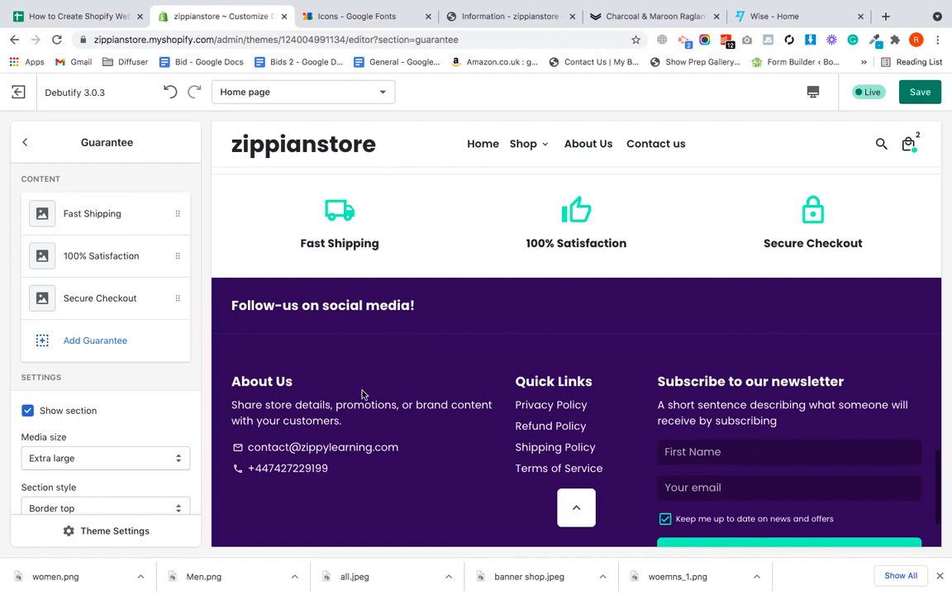
- Open the Footer section, look over its content and open its About Us block for editing
click(30, 149)
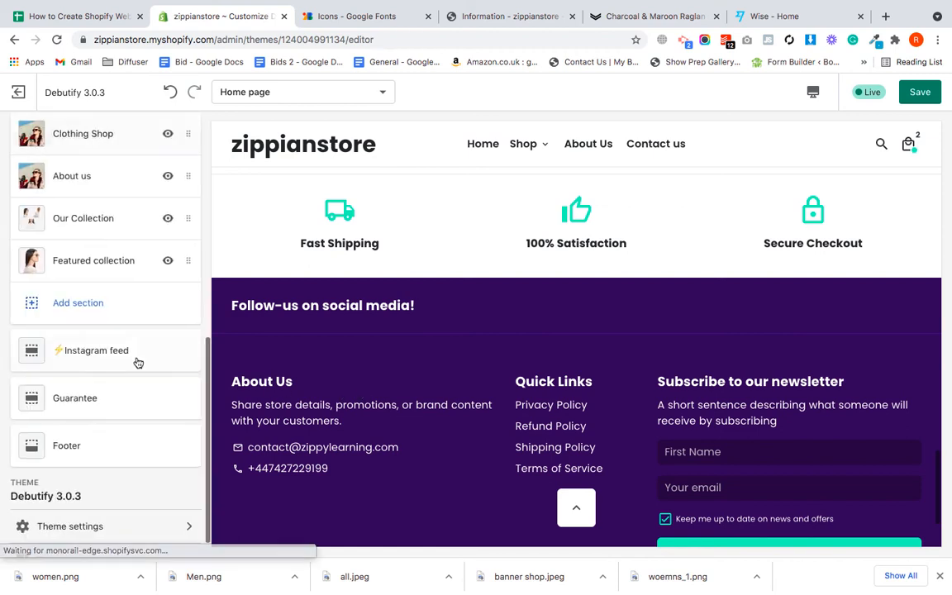
click(109, 464)
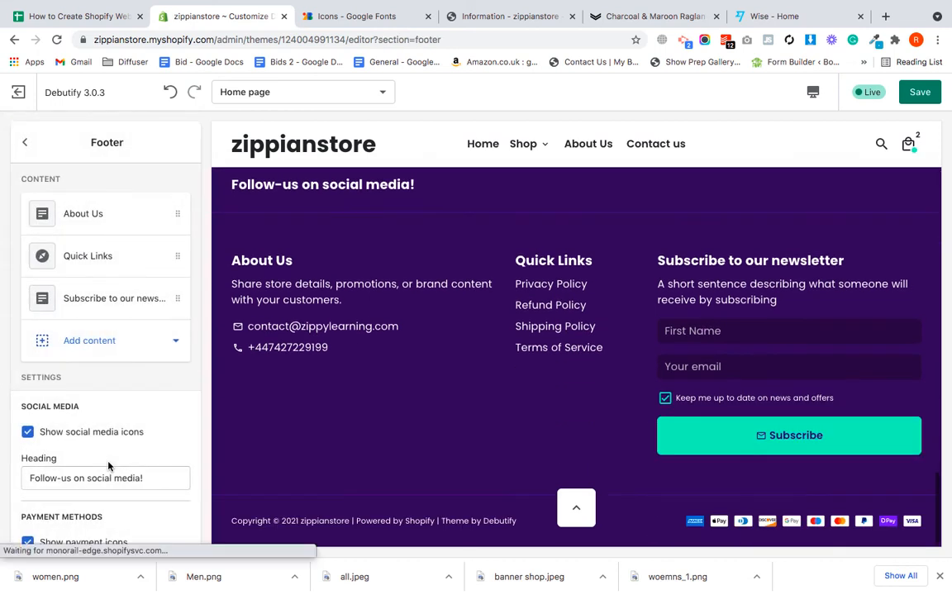
scroll(145, 366, down, 1)
scroll(145, 366, up, 1)
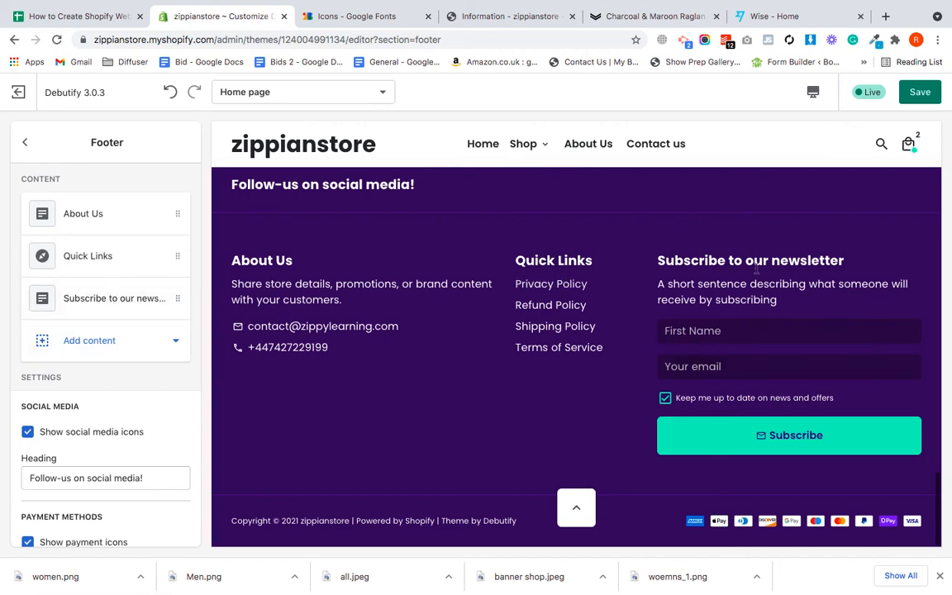
click(770, 360)
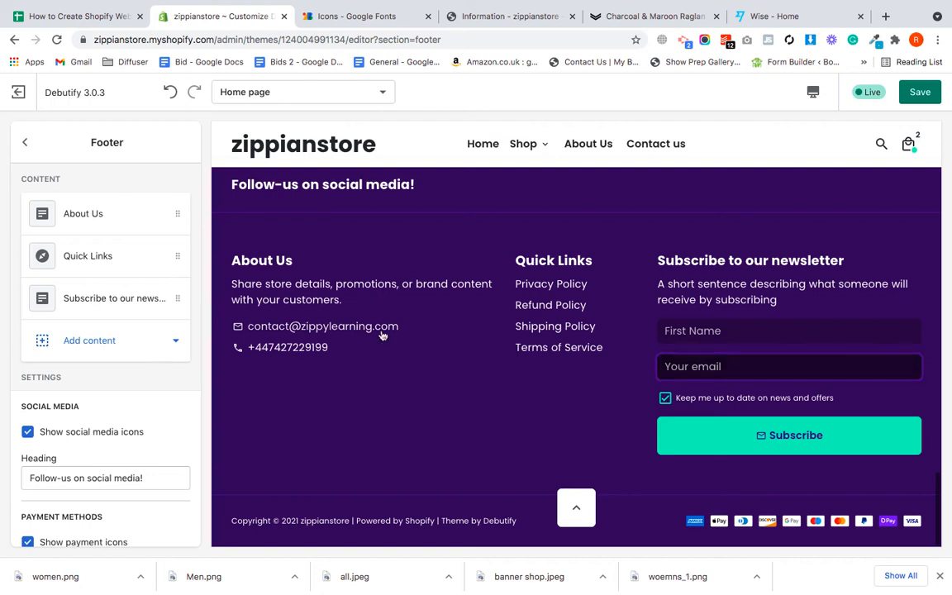
click(82, 218)
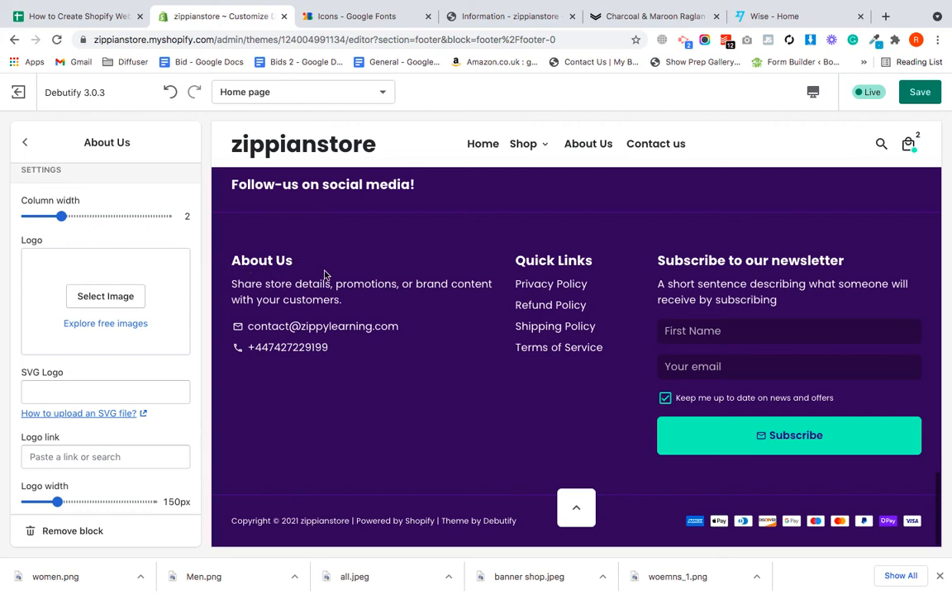
- Turn the email address and phone number display off and back on in the footer's About Us block
scroll(125, 353, down, 5)
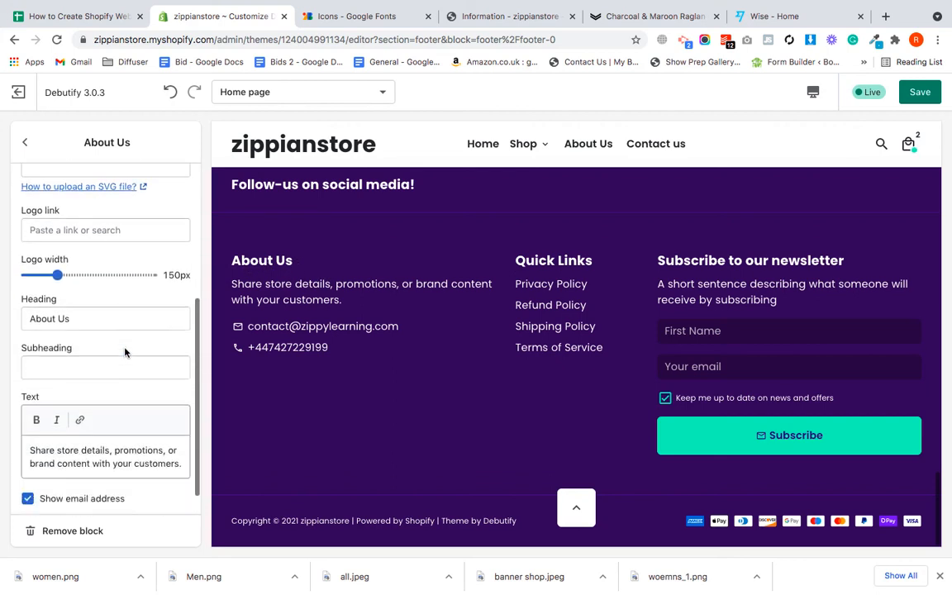
scroll(115, 396, down, 1)
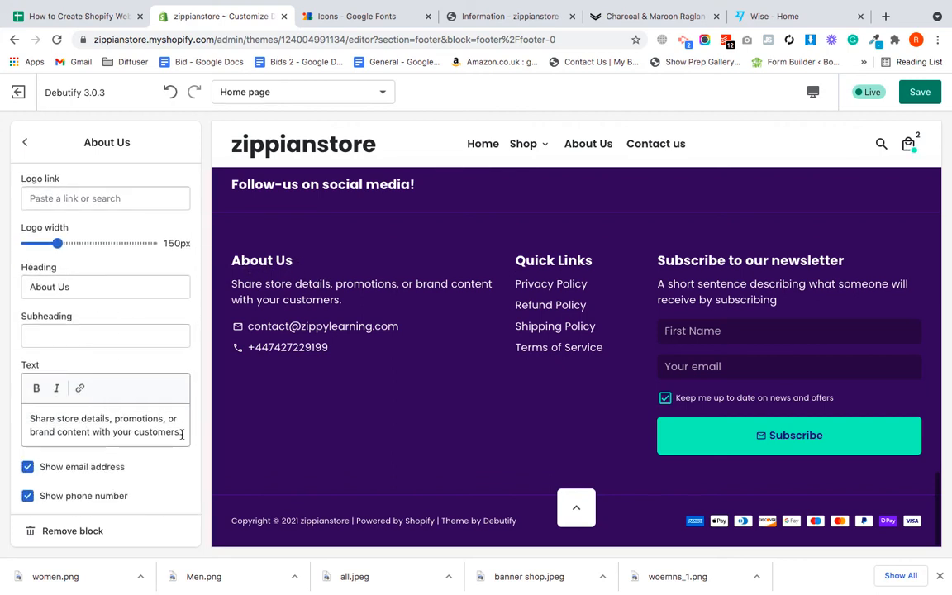
triple_click(181, 435)
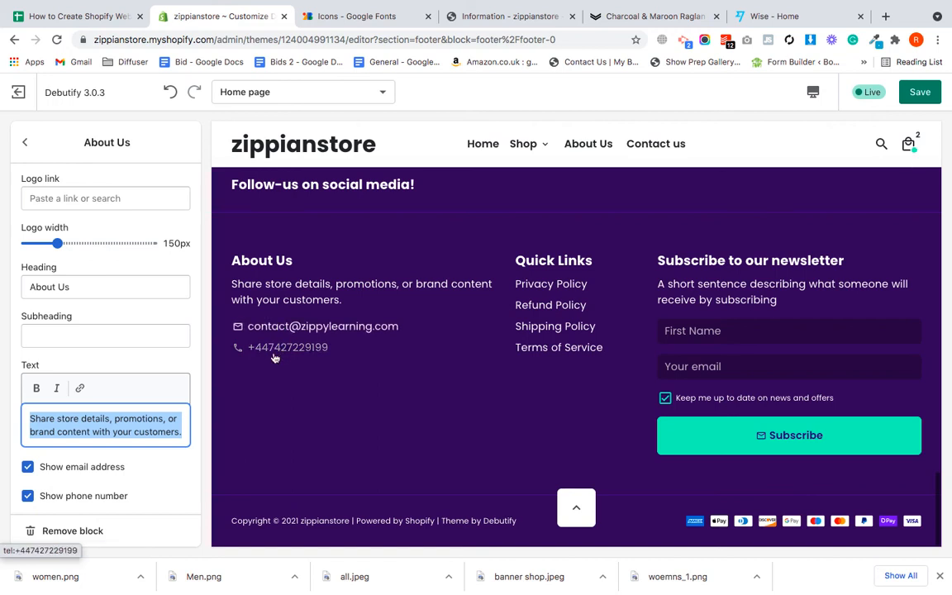
click(28, 466)
click(27, 500)
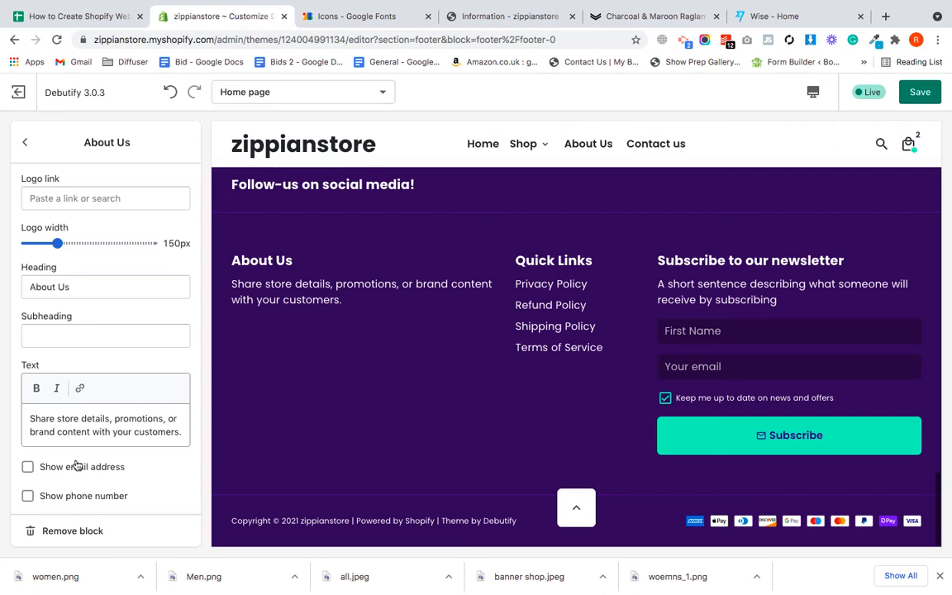
click(27, 467)
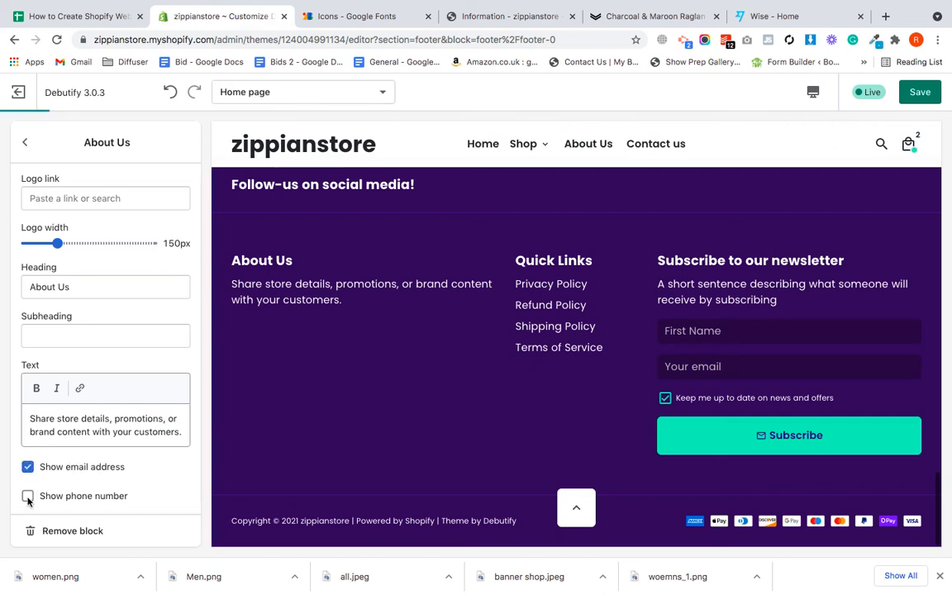
click(27, 495)
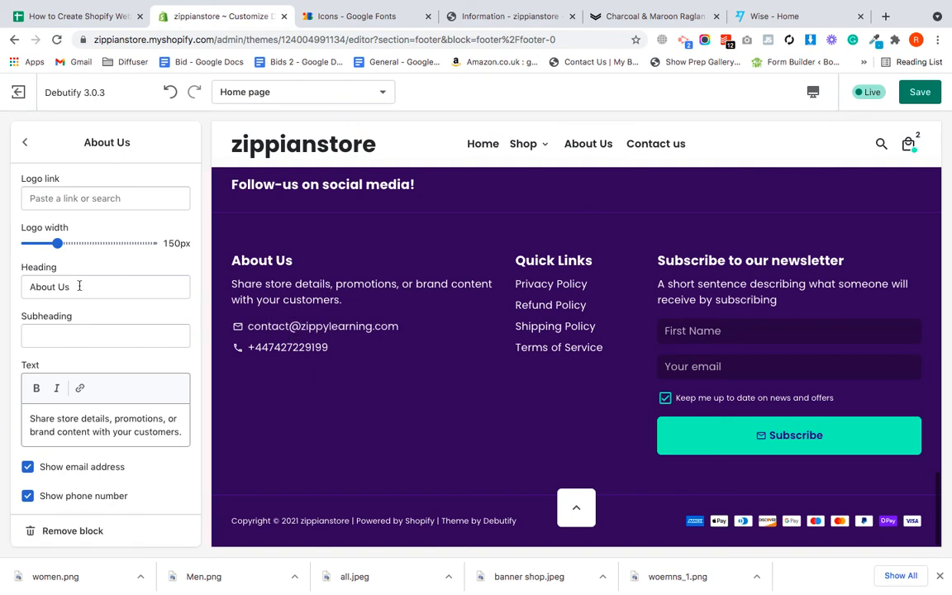
- Return to the Footer section and look over the content types that can be added to it
scroll(66, 231, up, 3)
click(25, 142)
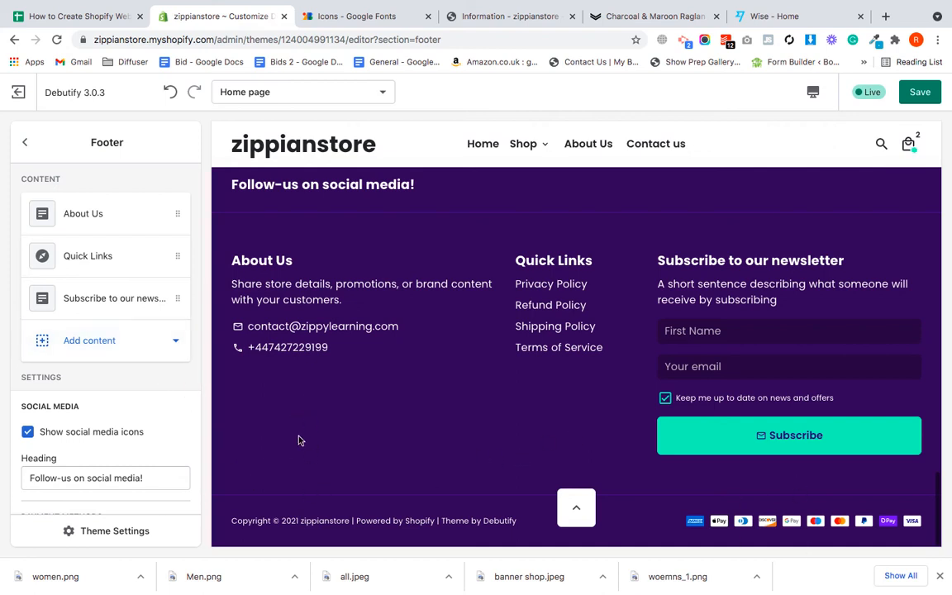
click(82, 355)
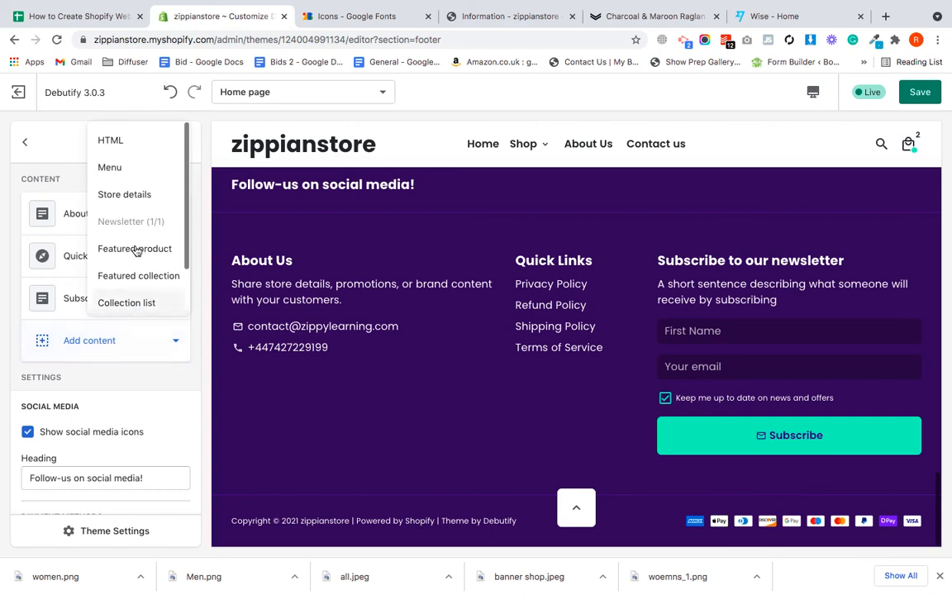
scroll(148, 228, down, 1)
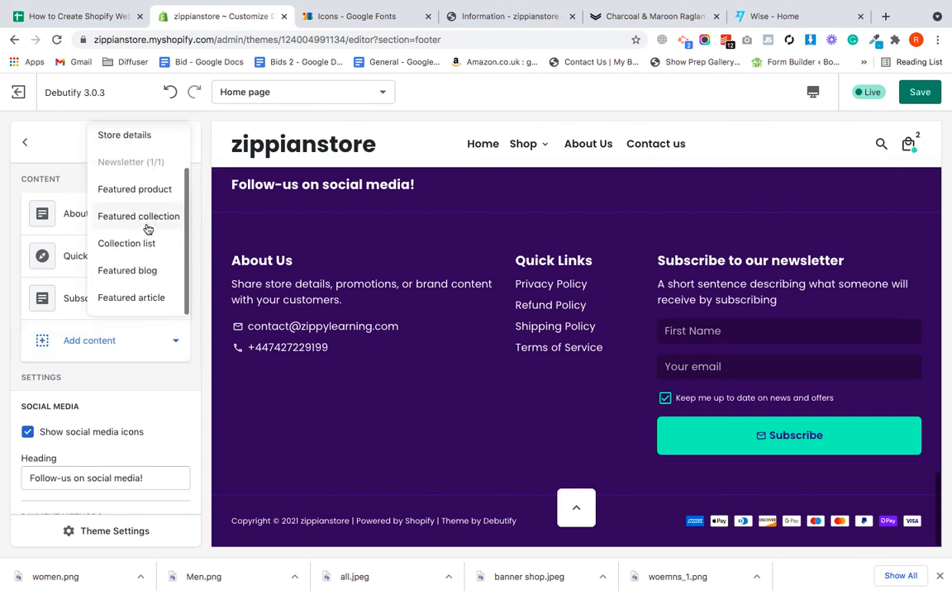
- Hide the powered by Shopify and theme by Debutify credentials in the footer settings
scroll(20, 390, down, 4)
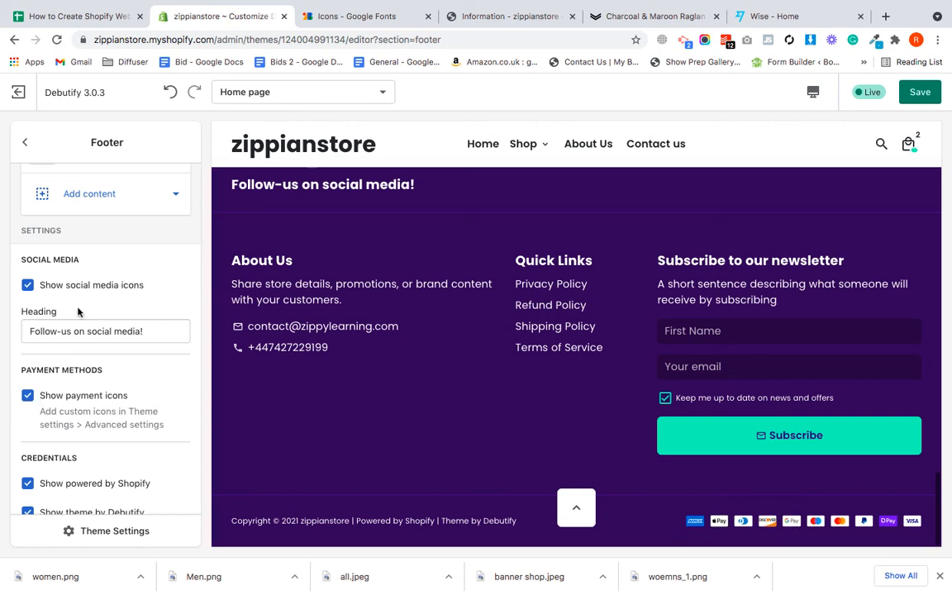
scroll(394, 278, up, 1)
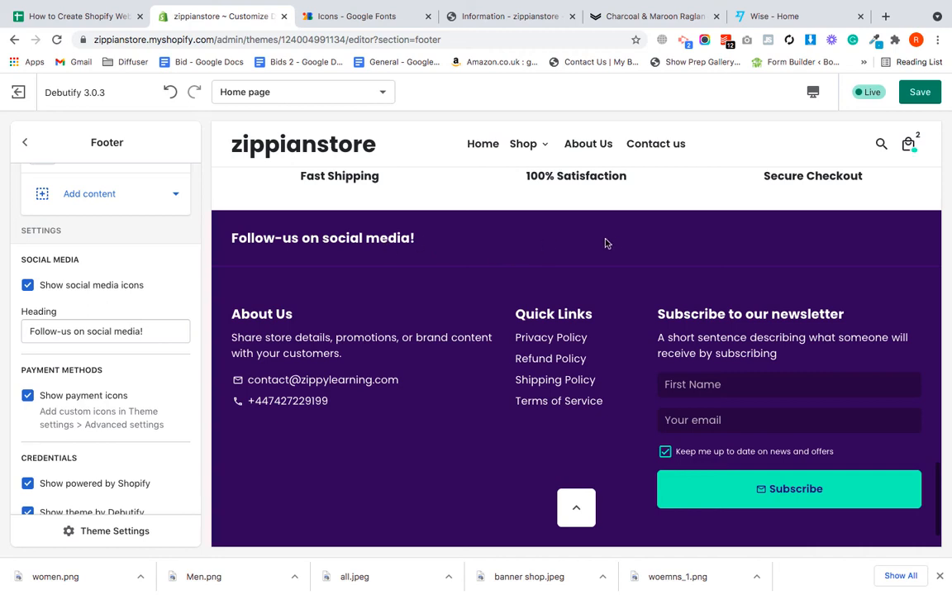
scroll(92, 326, down, 1)
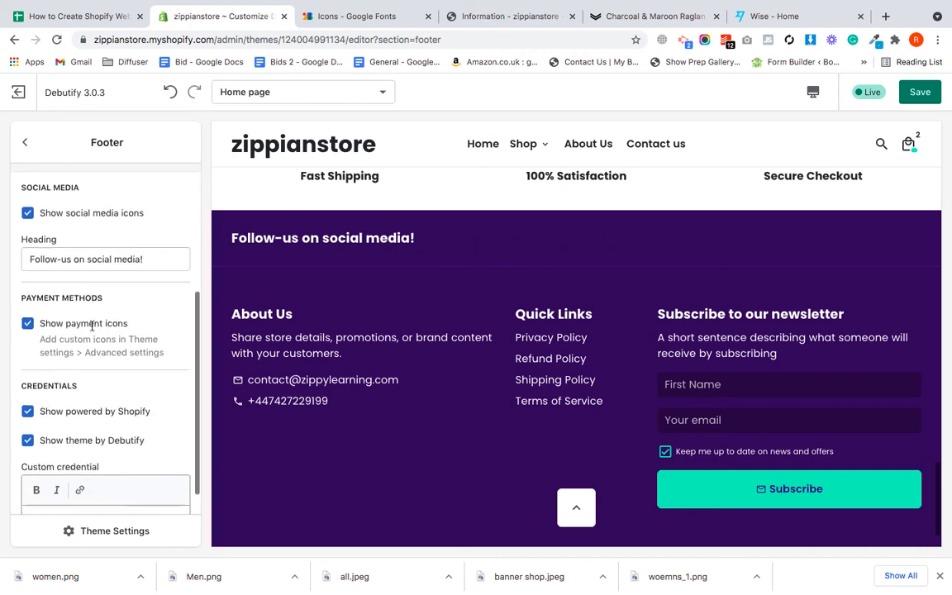
scroll(383, 486, down, 1)
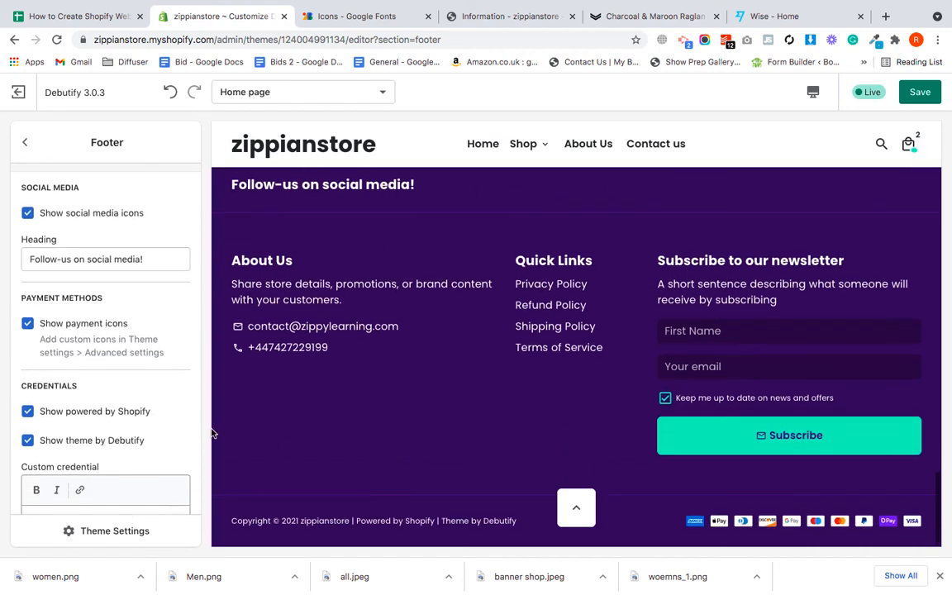
click(28, 412)
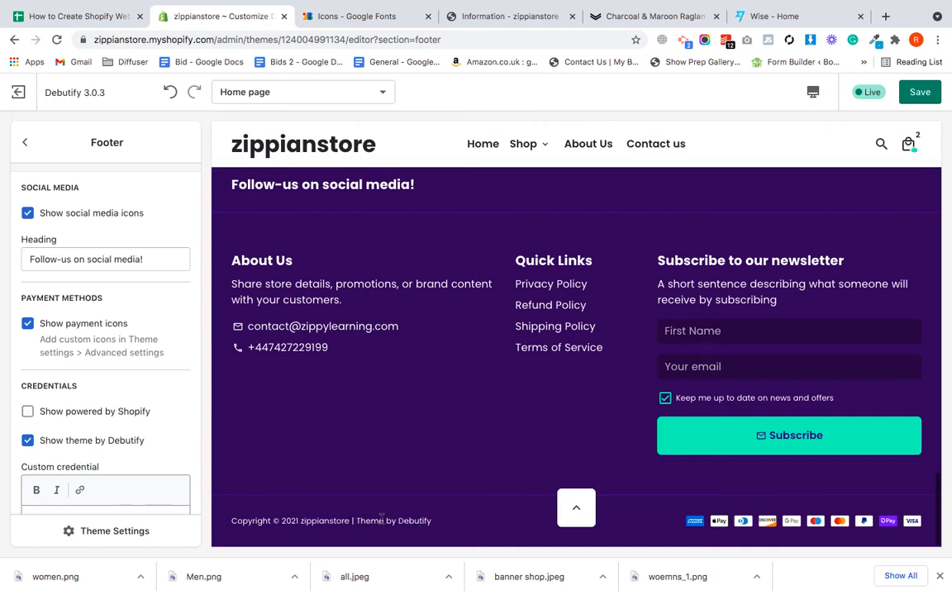
click(28, 441)
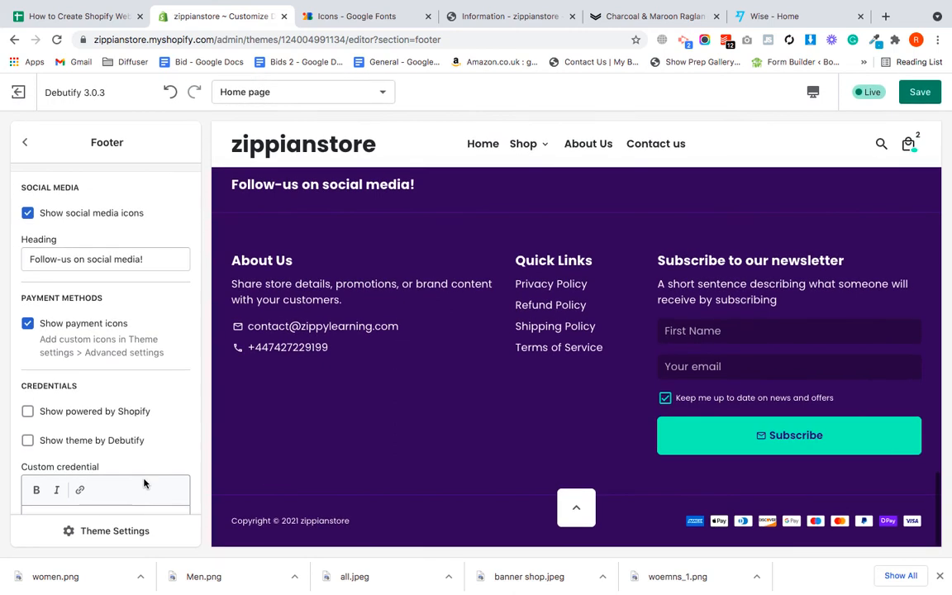
scroll(144, 483, down, 1)
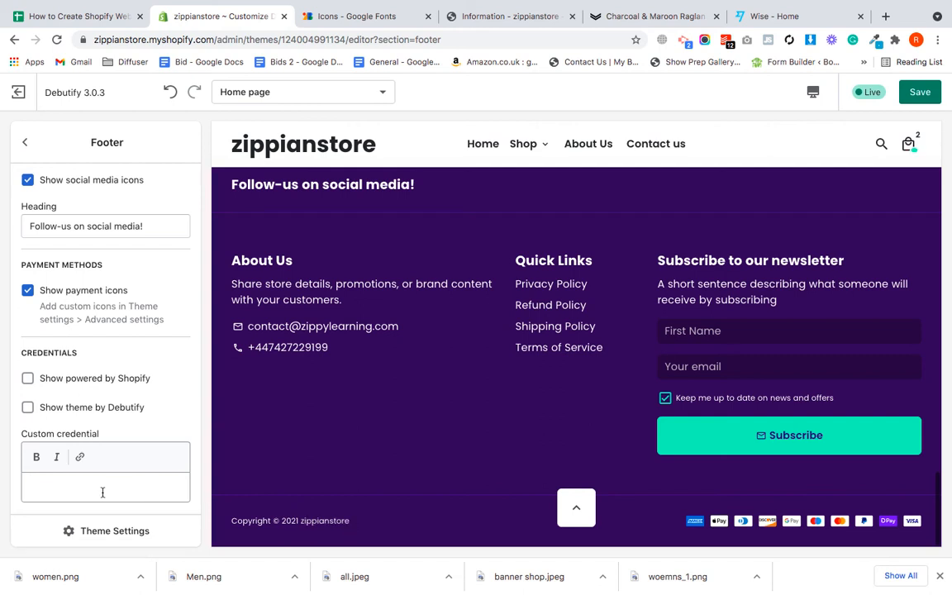
- Leave the Footer section and review the home page preview from the footer up to the Clothing Shop banner
scroll(414, 358, up, 3)
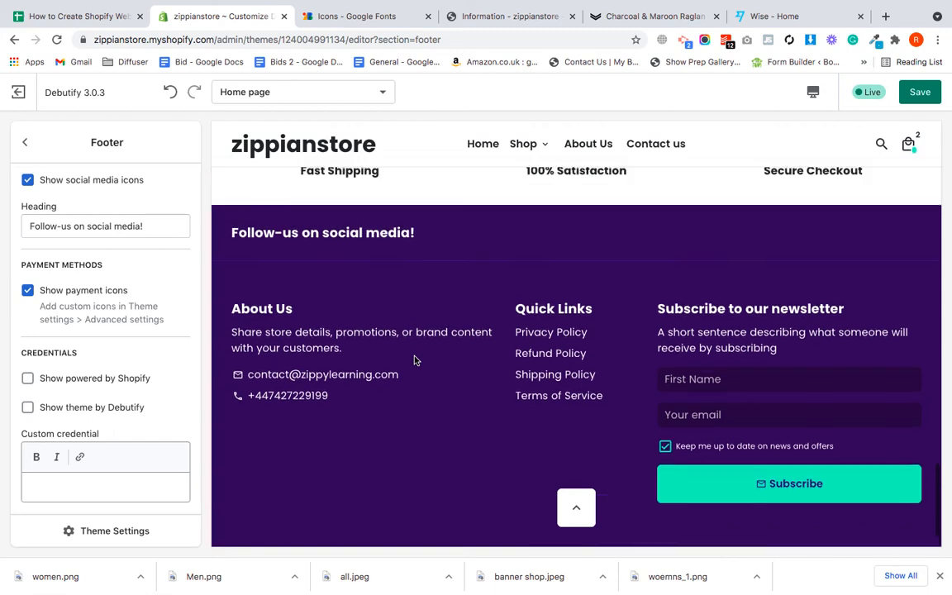
scroll(414, 357, up, 3)
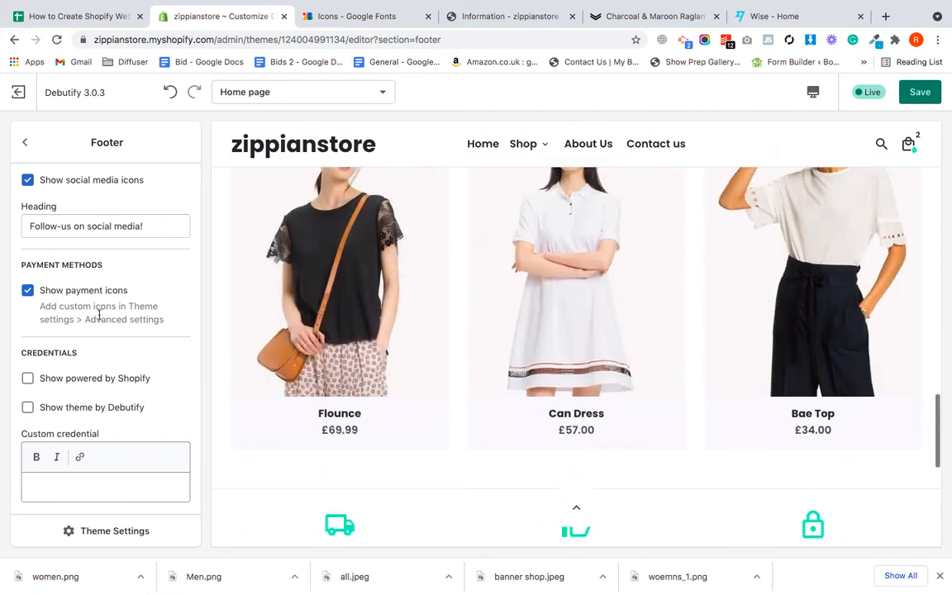
click(24, 142)
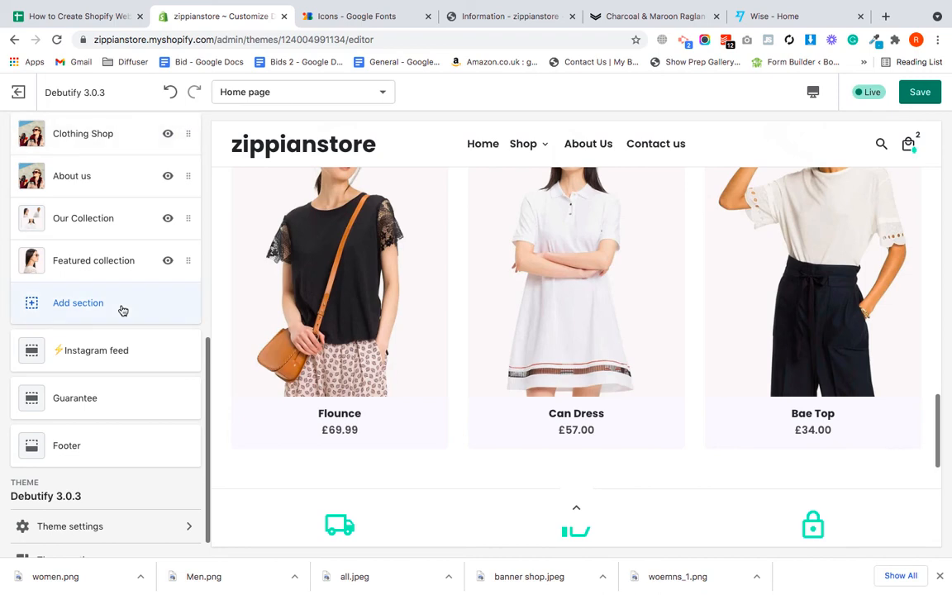
scroll(588, 380, up, 6)
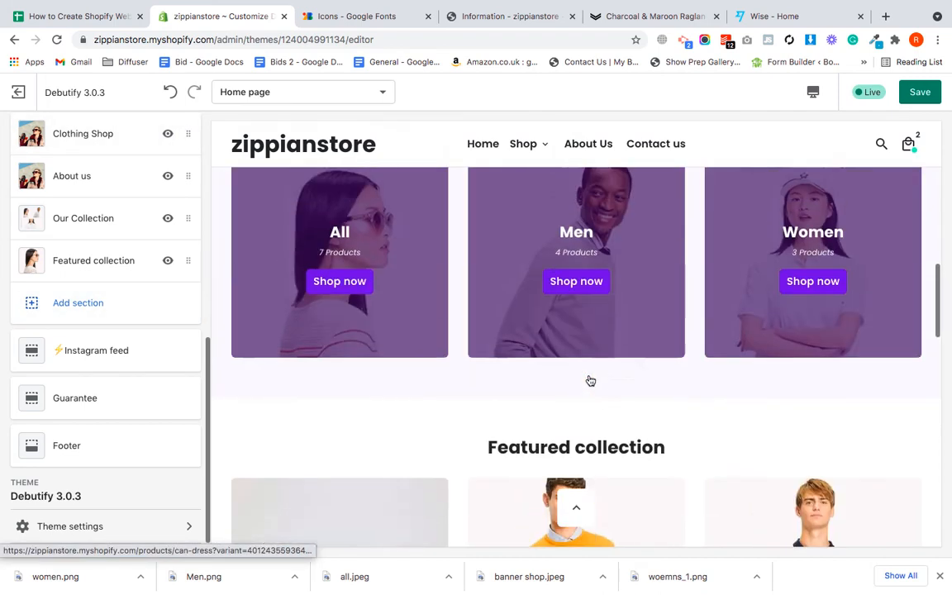
scroll(588, 380, up, 10)
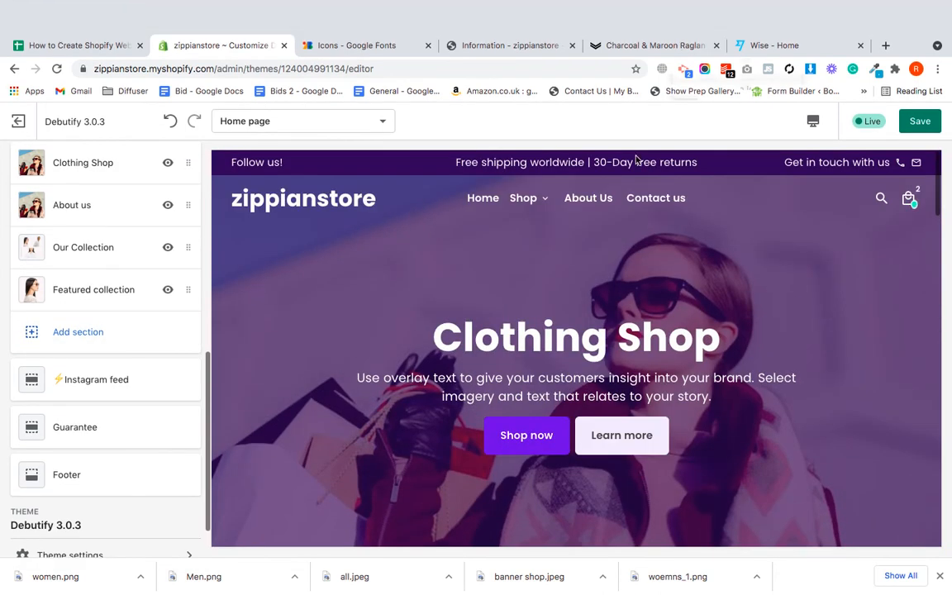
scroll(609, 252, down, 3)
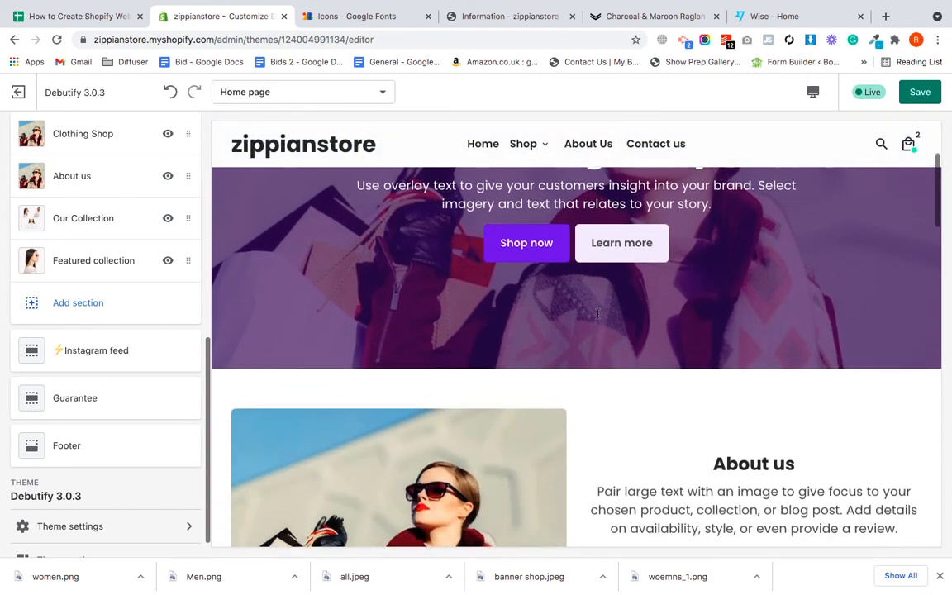
- Examine the Instagram feed section's icon, access token and image resolution settings, and return to the section list
click(102, 364)
scroll(100, 365, down, 1)
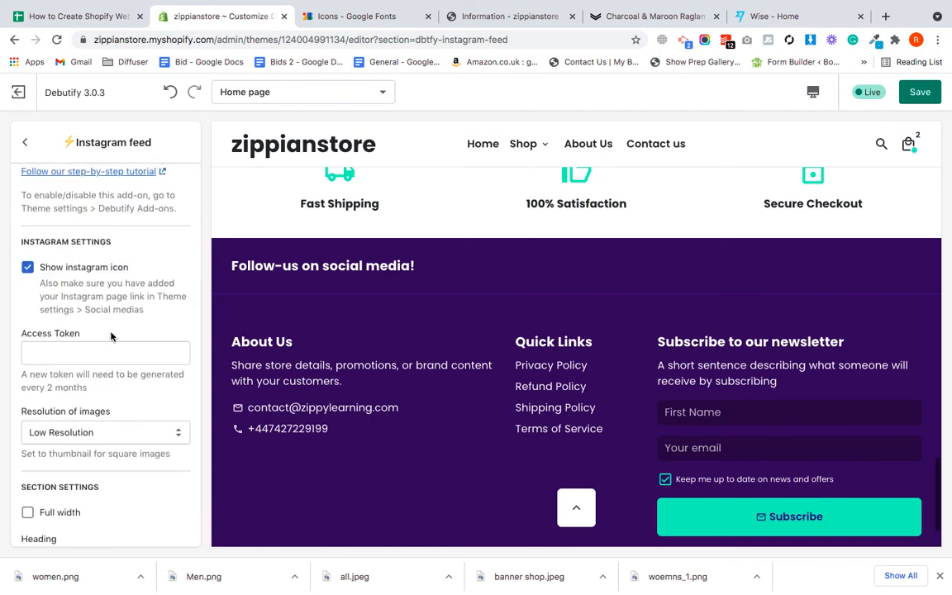
scroll(110, 334, up, 1)
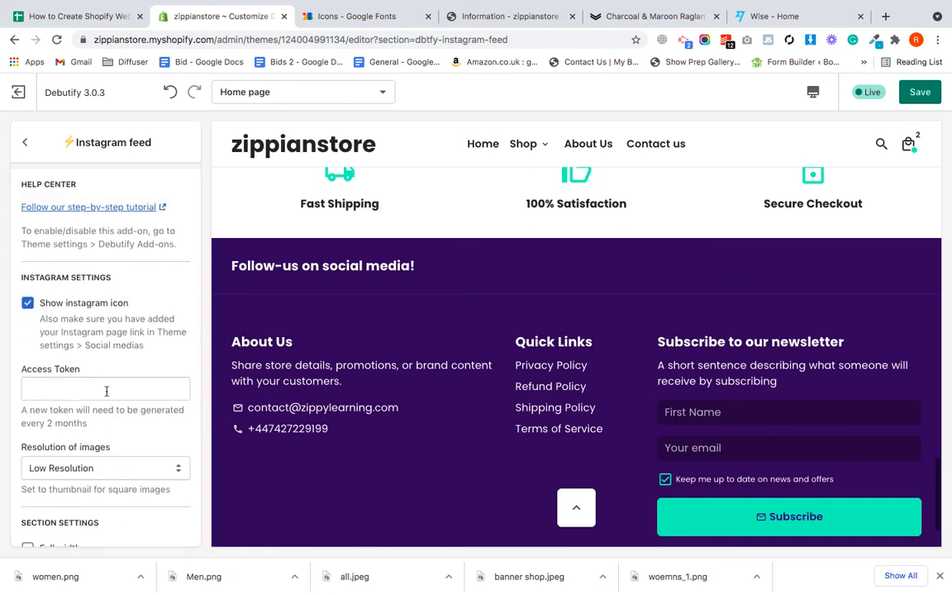
scroll(106, 391, down, 1)
scroll(361, 350, up, 2)
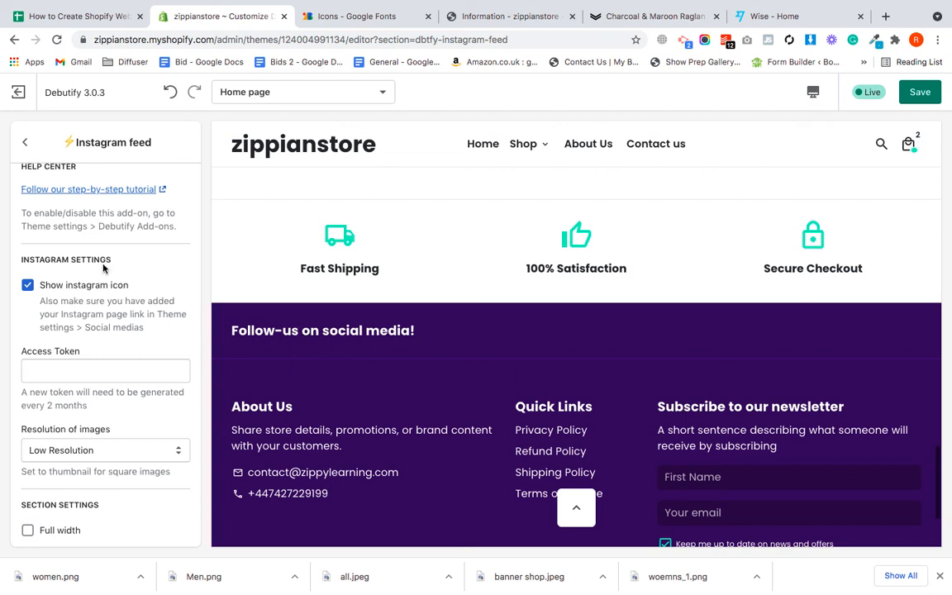
click(27, 144)
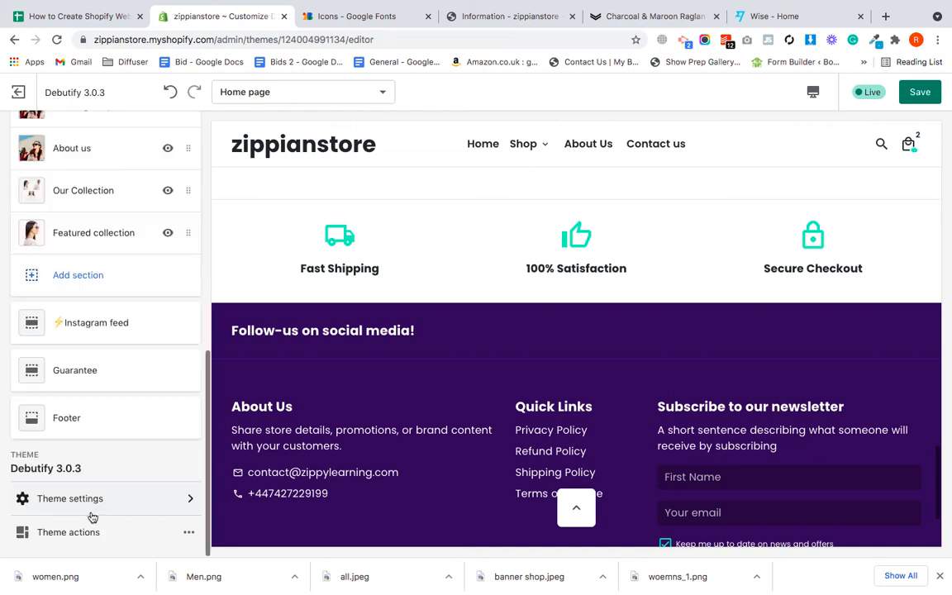
- Open the Social media theme settings and set the Facebook account link to #
click(92, 510)
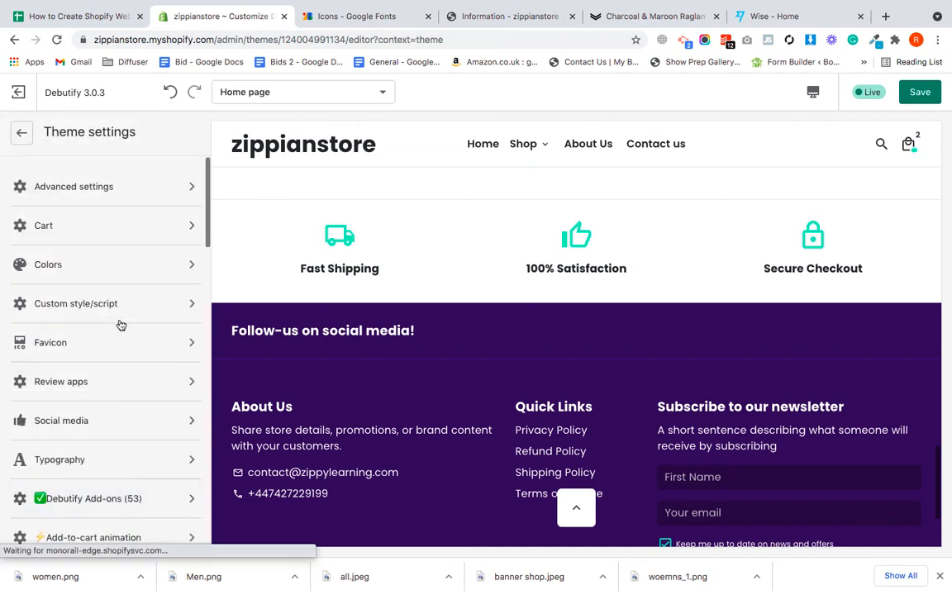
scroll(116, 353, down, 1)
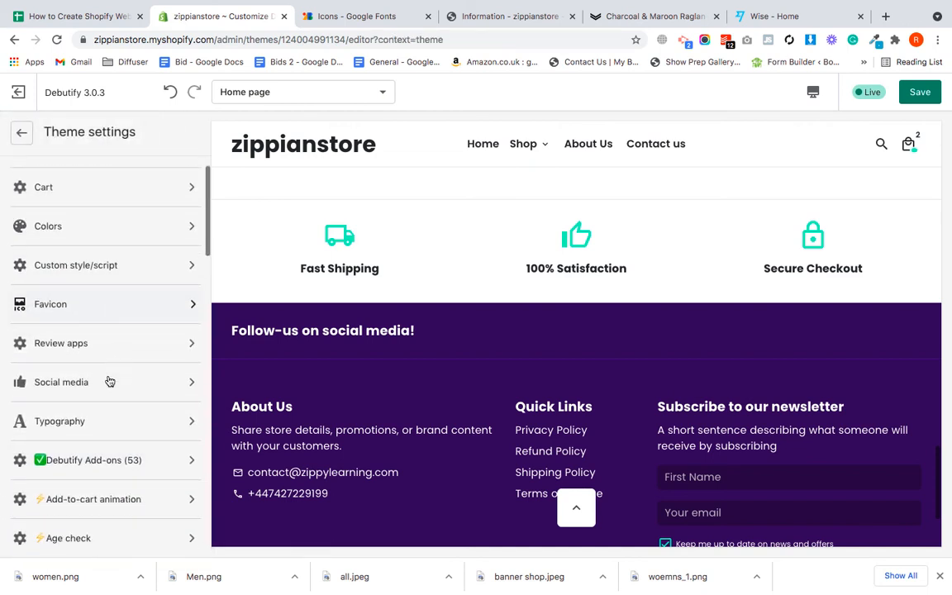
click(92, 397)
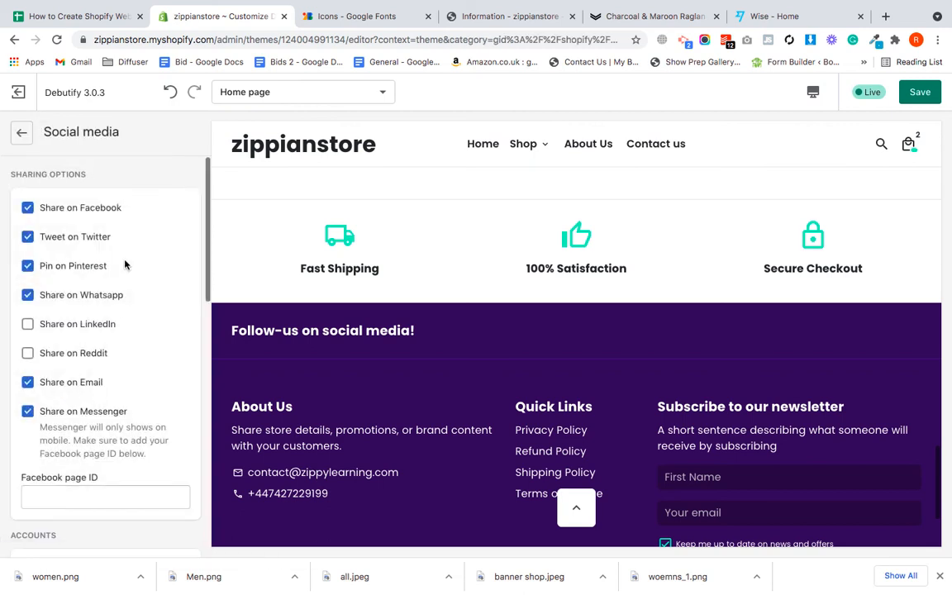
scroll(125, 263, down, 5)
scroll(125, 263, down, 2)
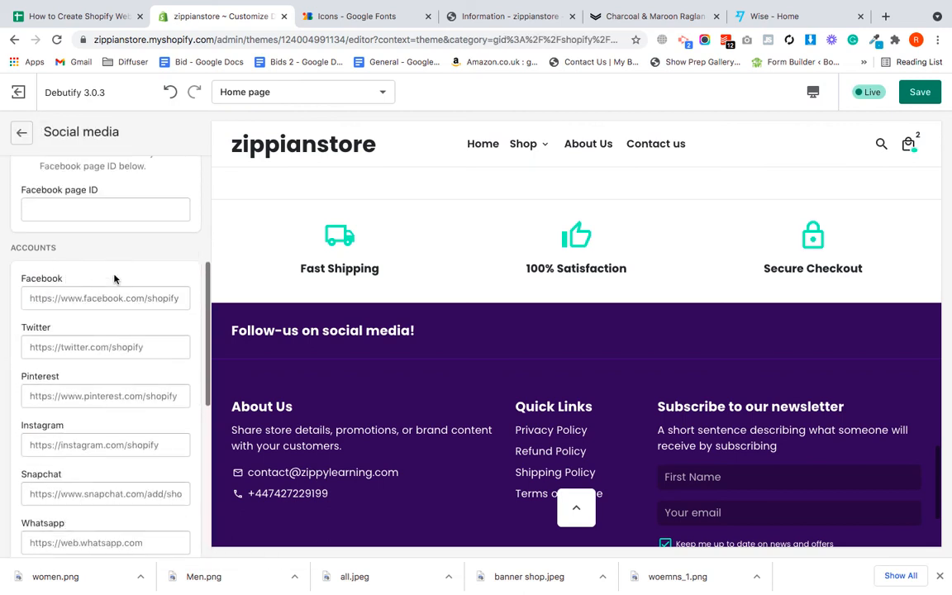
click(106, 304)
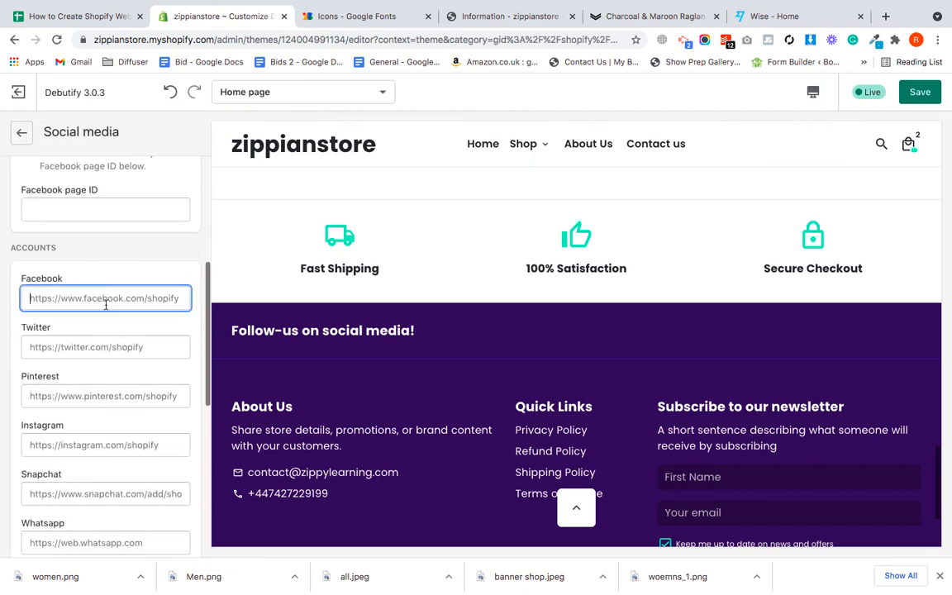
text(#)
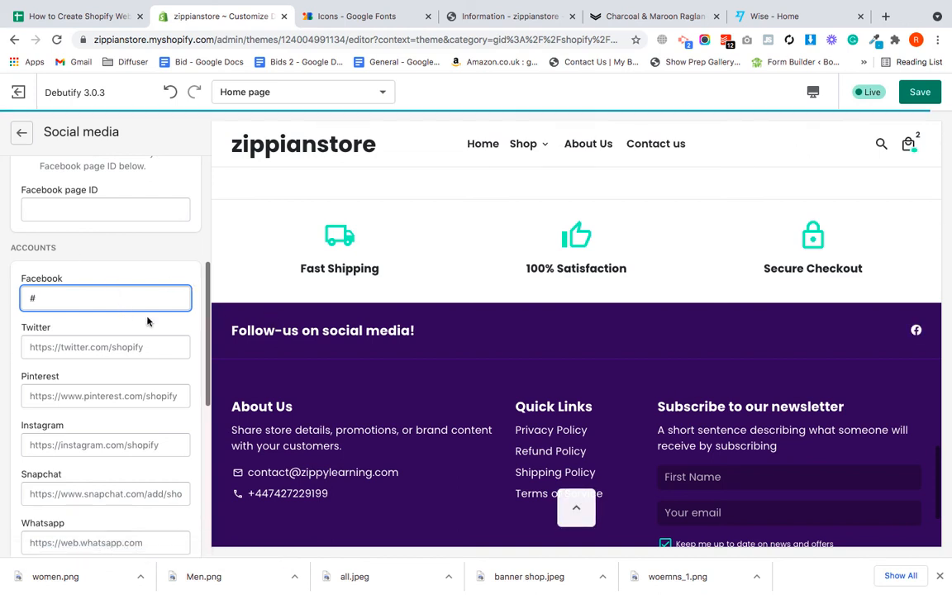
- Set the Pinterest and Instagram account links to # in the social media accounts
click(68, 395)
text(#)
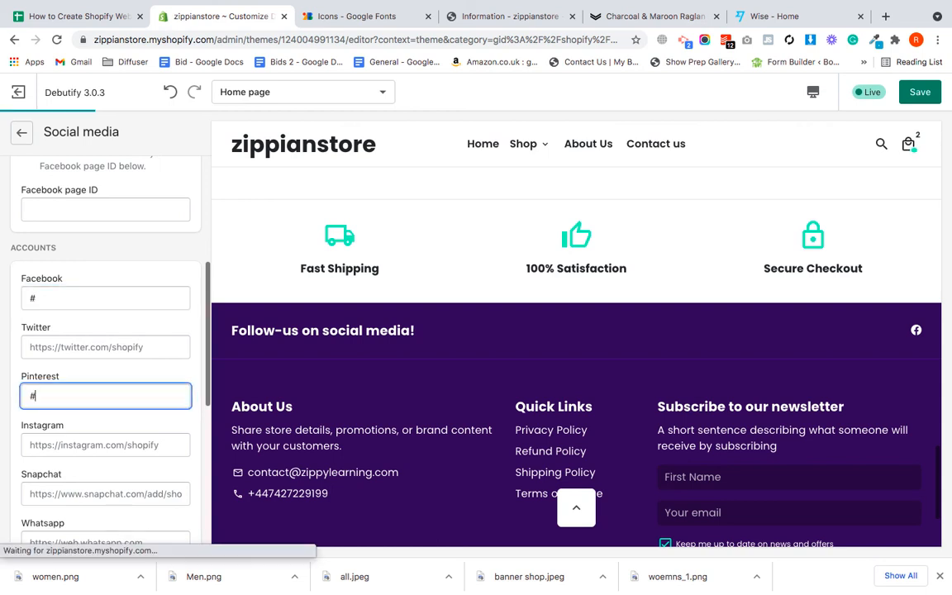
scroll(68, 399, down, 2)
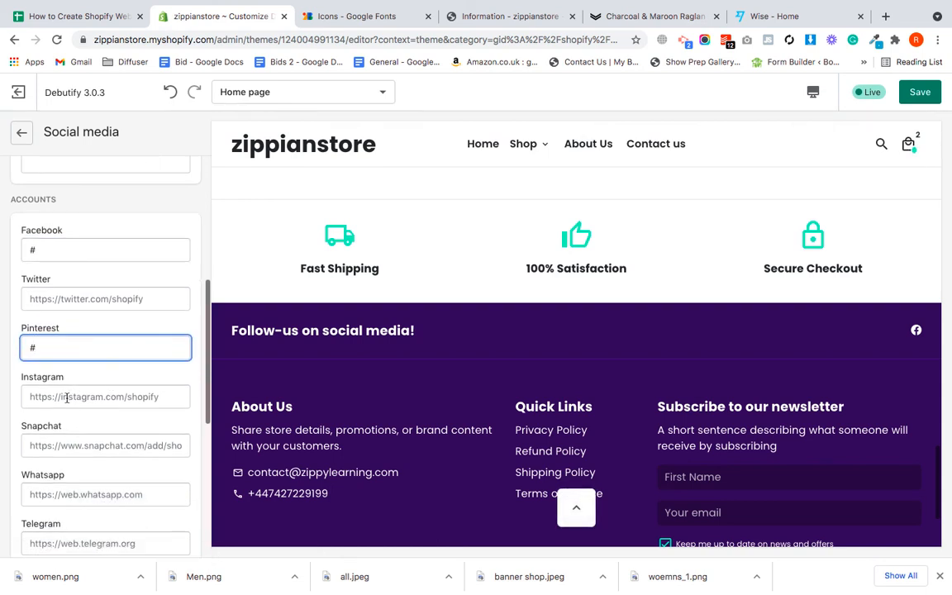
click(67, 397)
text(#)
click(141, 326)
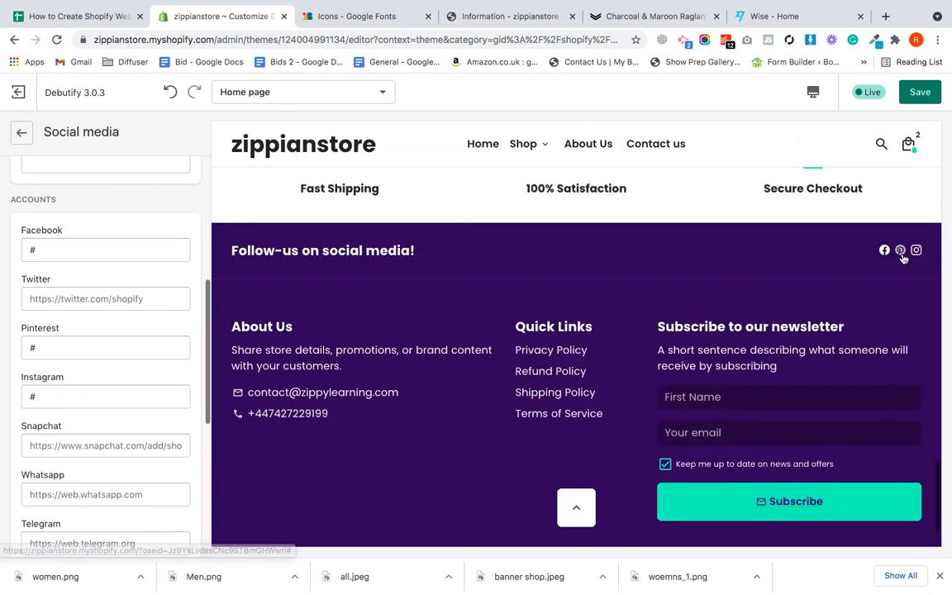
- Check the social media icons in the announcement bar of the preview and return to the home page section list
scroll(511, 244, up, 10)
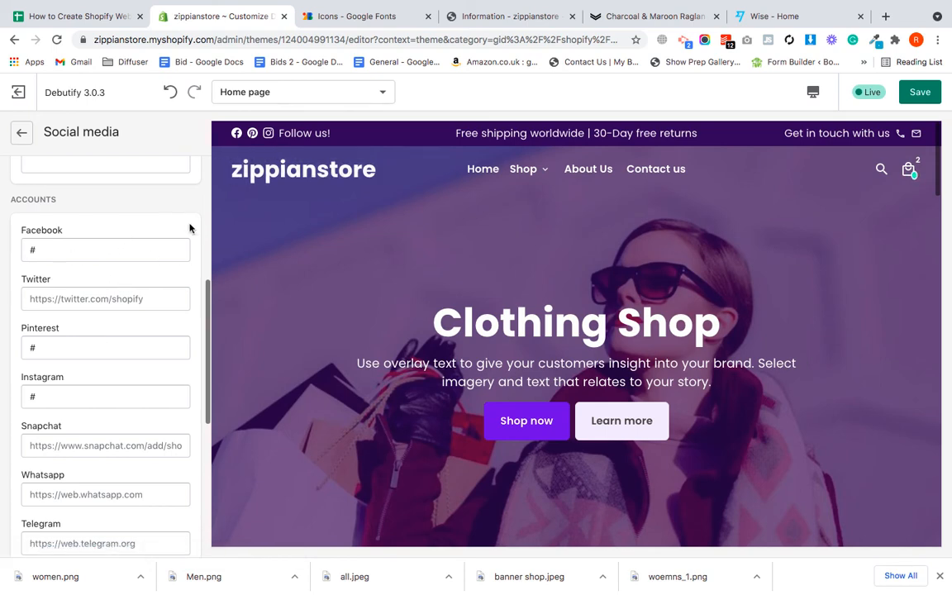
scroll(135, 213, up, 3)
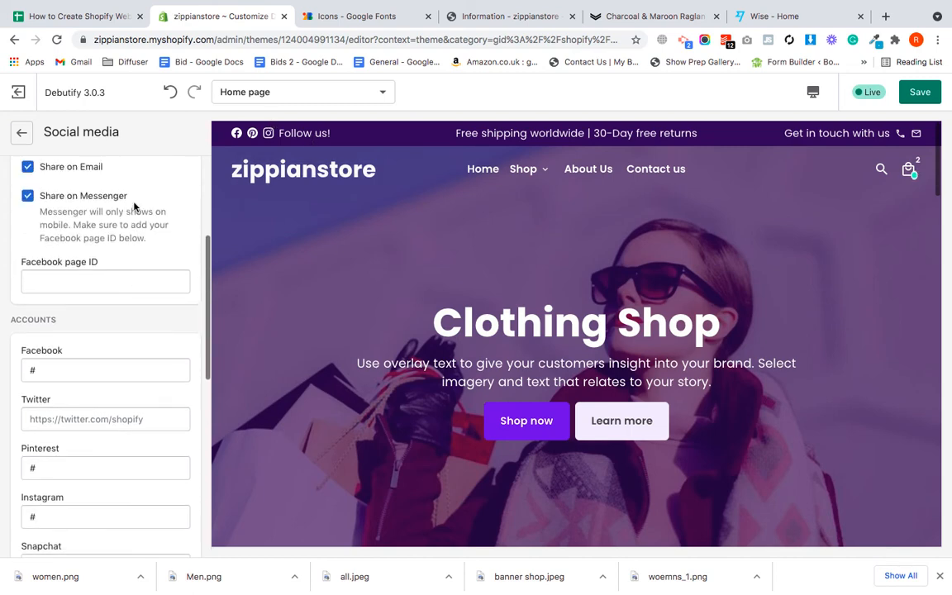
click(18, 135)
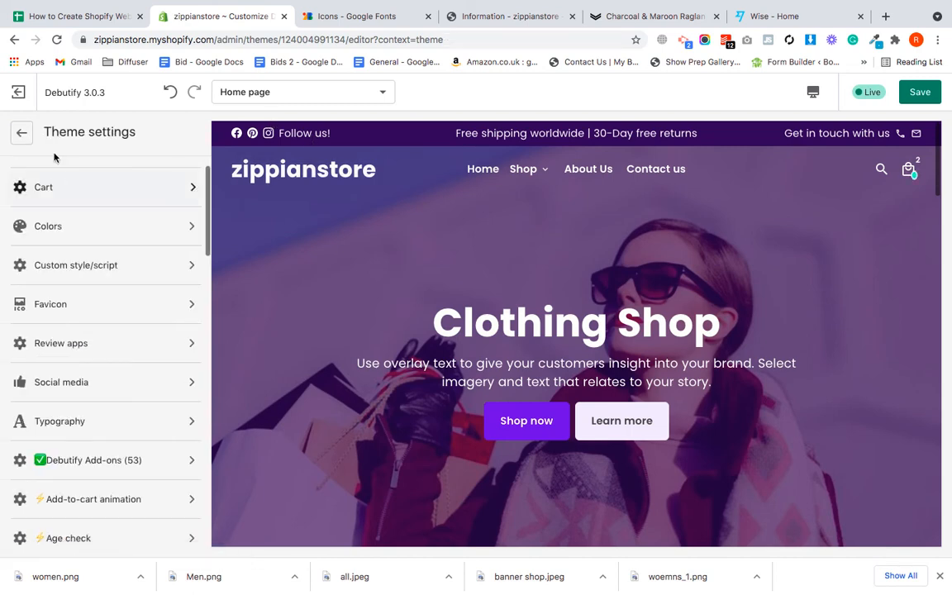
click(19, 135)
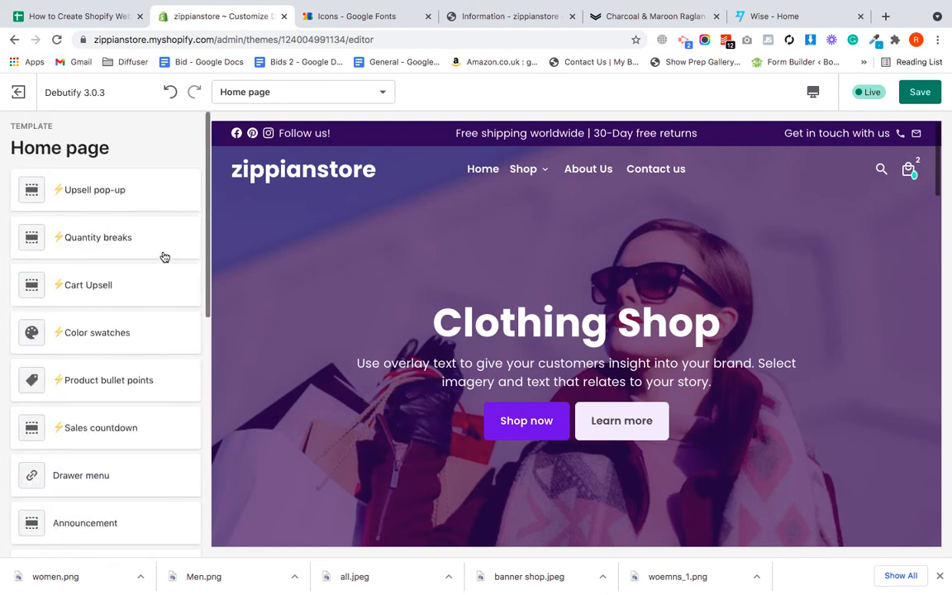
- Open the Announcement section and examine its display options, left and right messages and carousel settings
scroll(149, 299, down, 1)
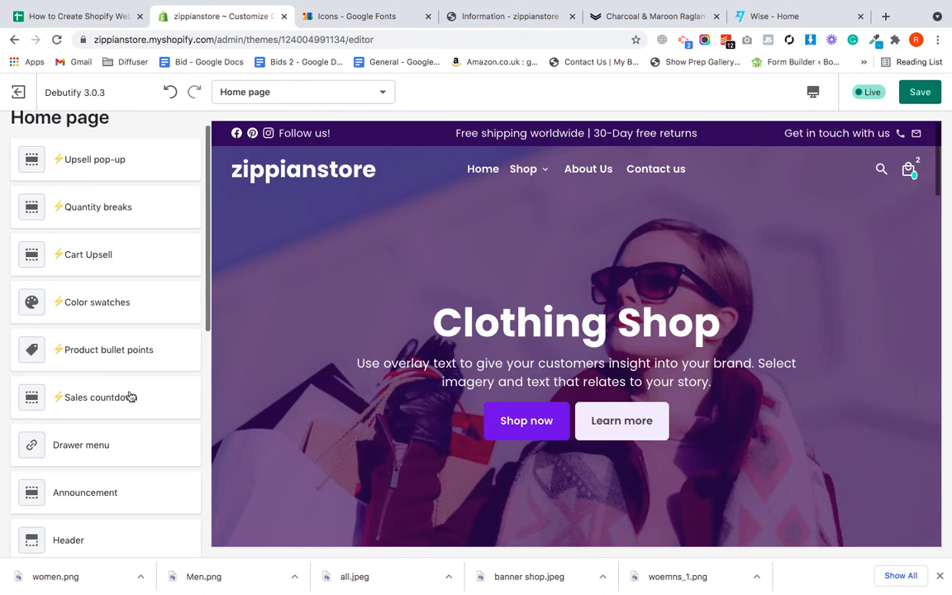
scroll(129, 397, down, 2)
click(93, 447)
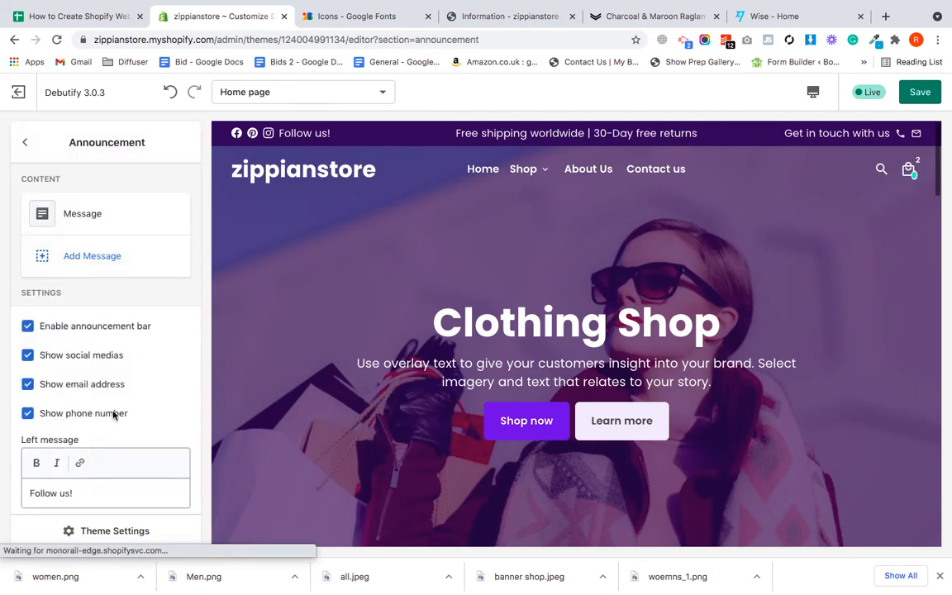
scroll(132, 389, down, 5)
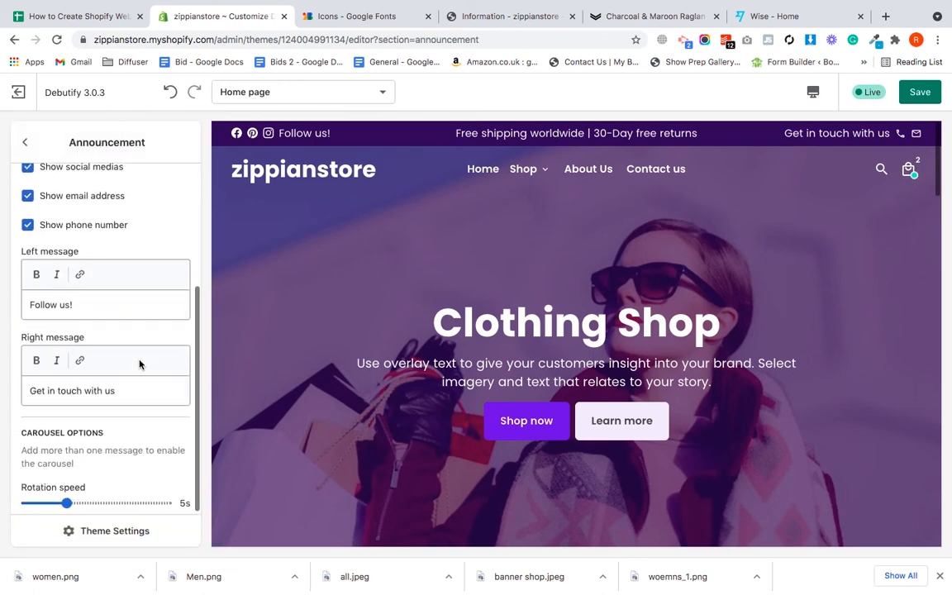
click(55, 387)
key(super+a)
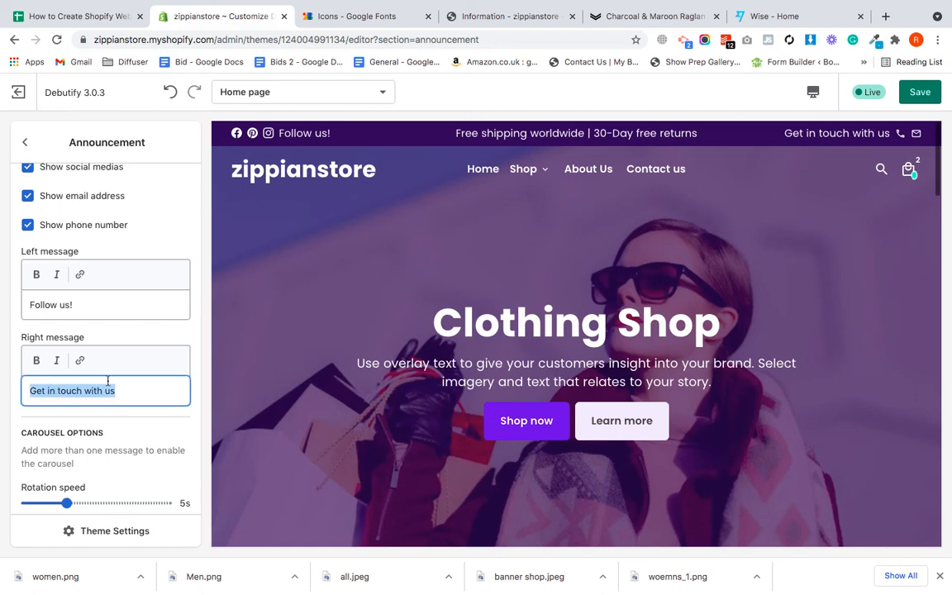
scroll(158, 312, down, 1)
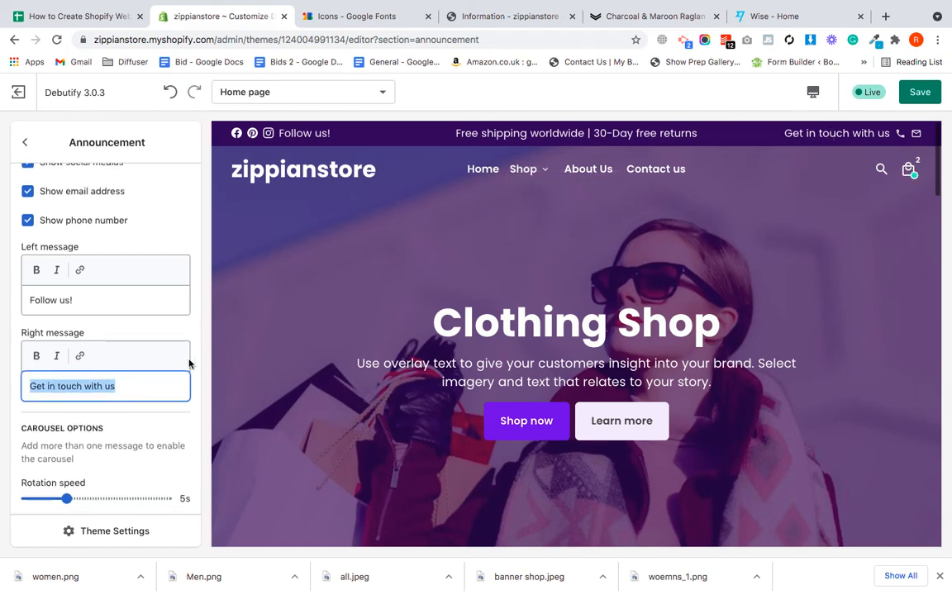
scroll(122, 392, down, 1)
scroll(121, 391, up, 5)
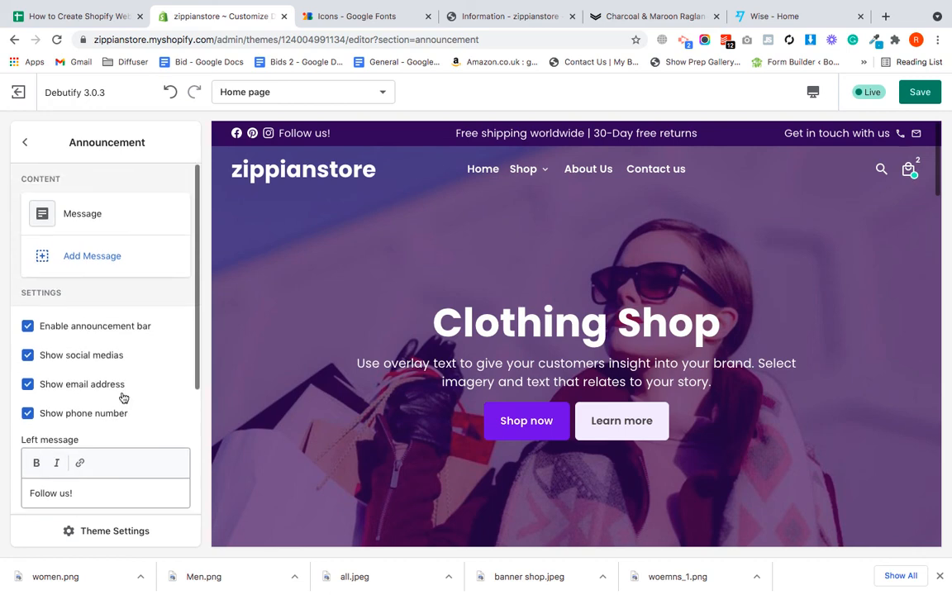
- View the text of the announcement's Message block and return to the section list
click(78, 220)
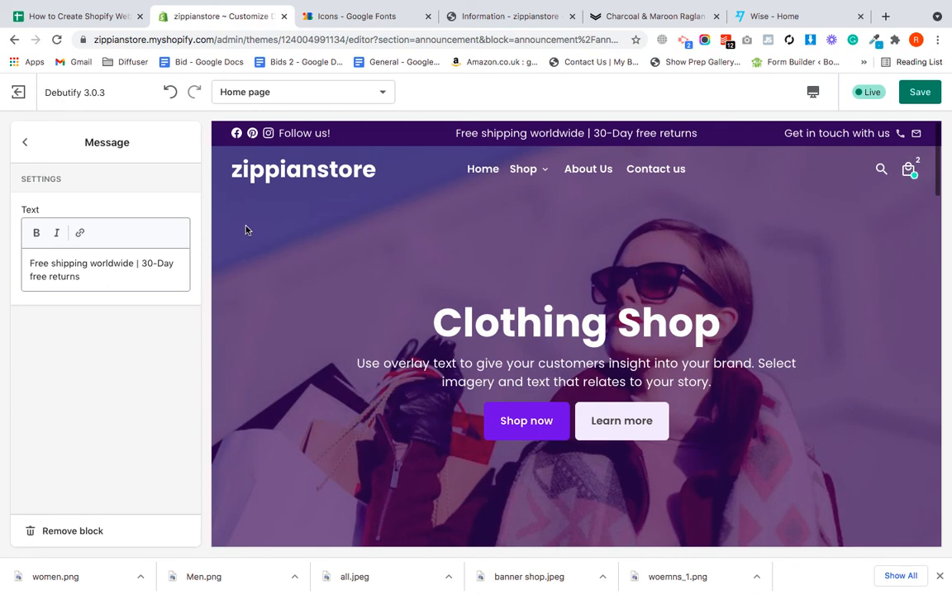
click(30, 148)
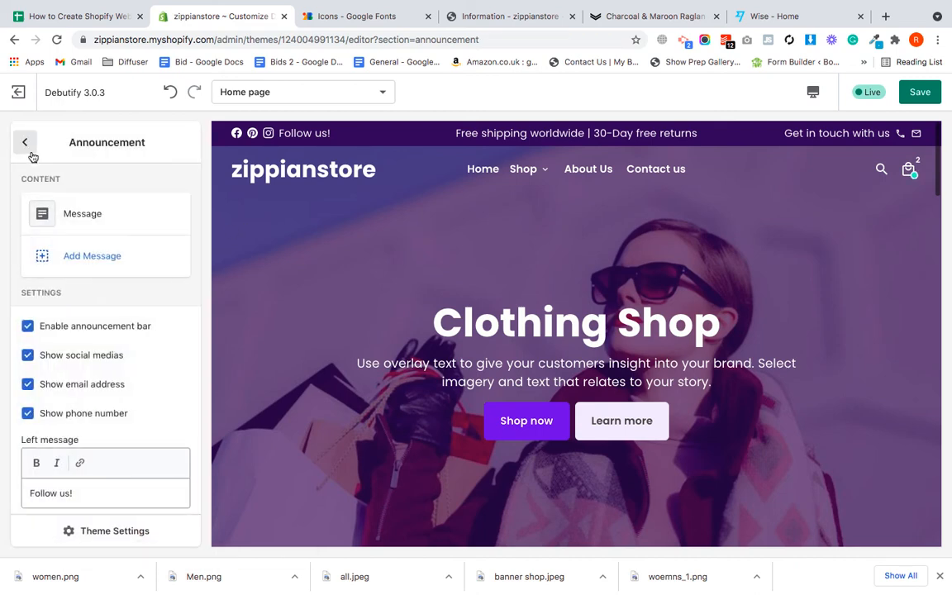
click(30, 153)
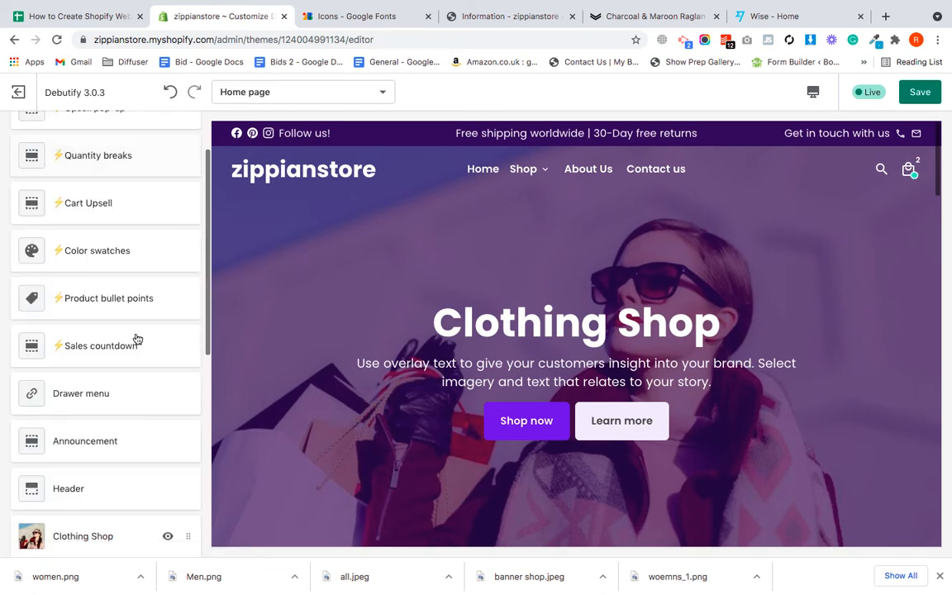
- Open the Colors theme settings and inspect the announcement background's color picker, leaving the color as it is
scroll(130, 420, down, 1)
scroll(131, 420, down, 6)
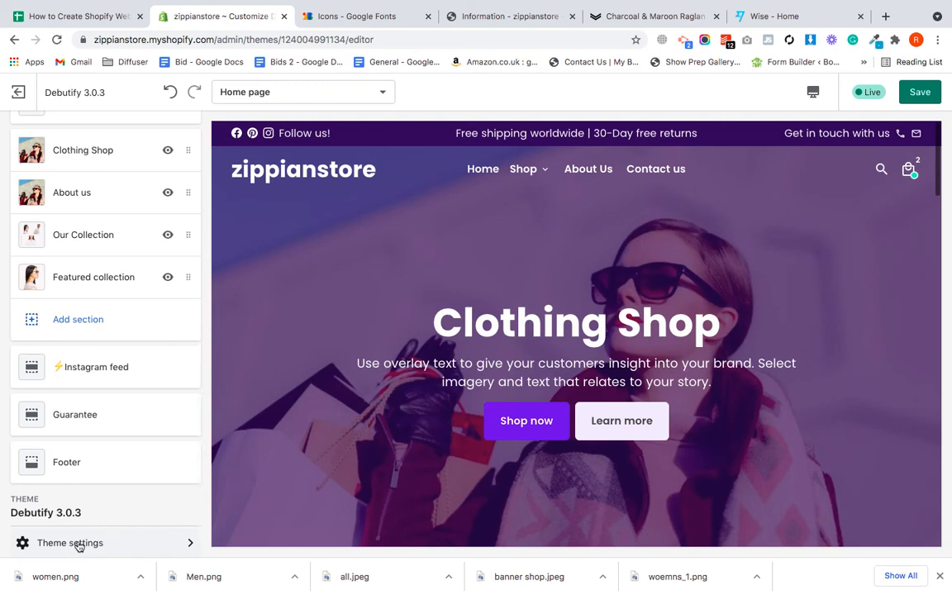
click(79, 542)
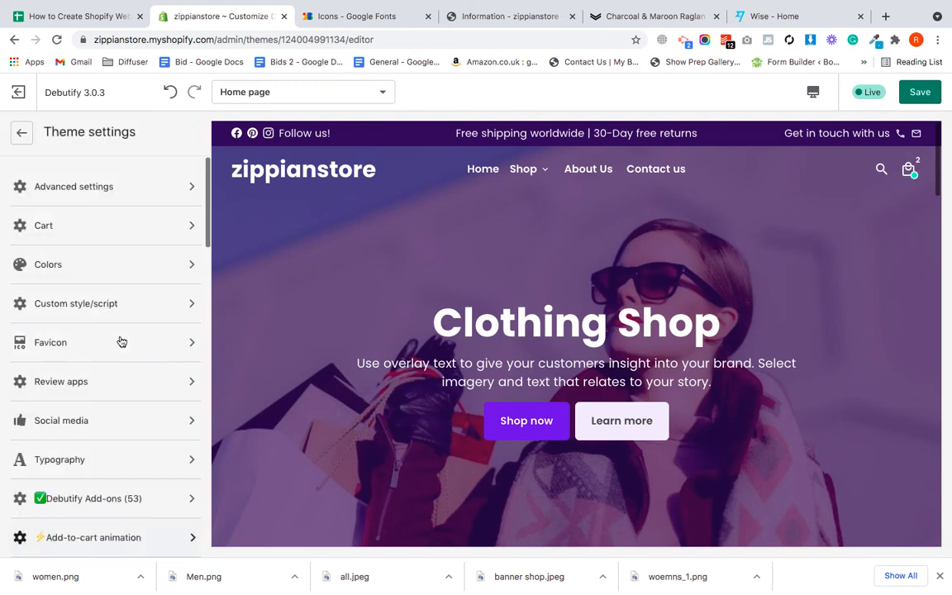
click(94, 266)
scroll(316, 366, down, 2)
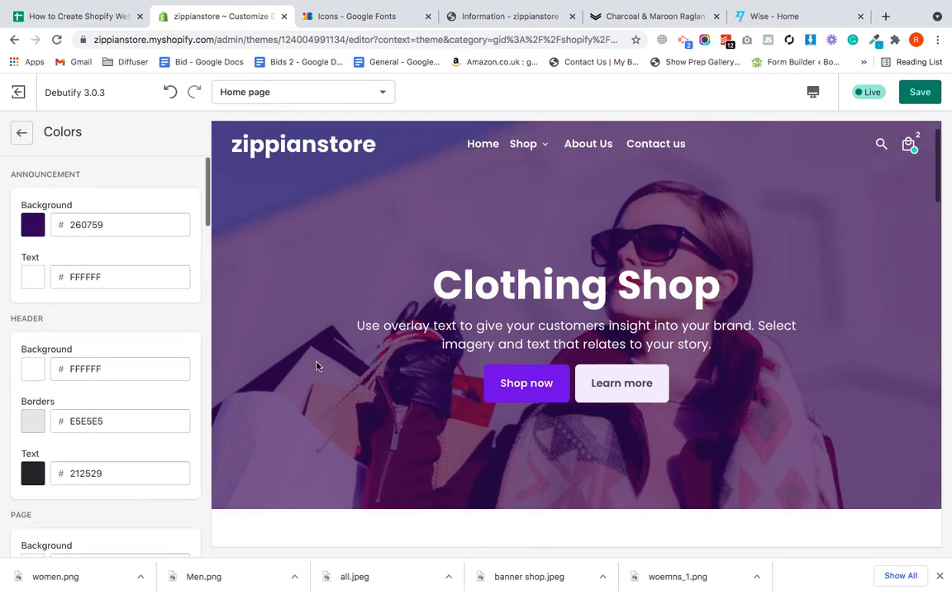
scroll(316, 366, down, 3)
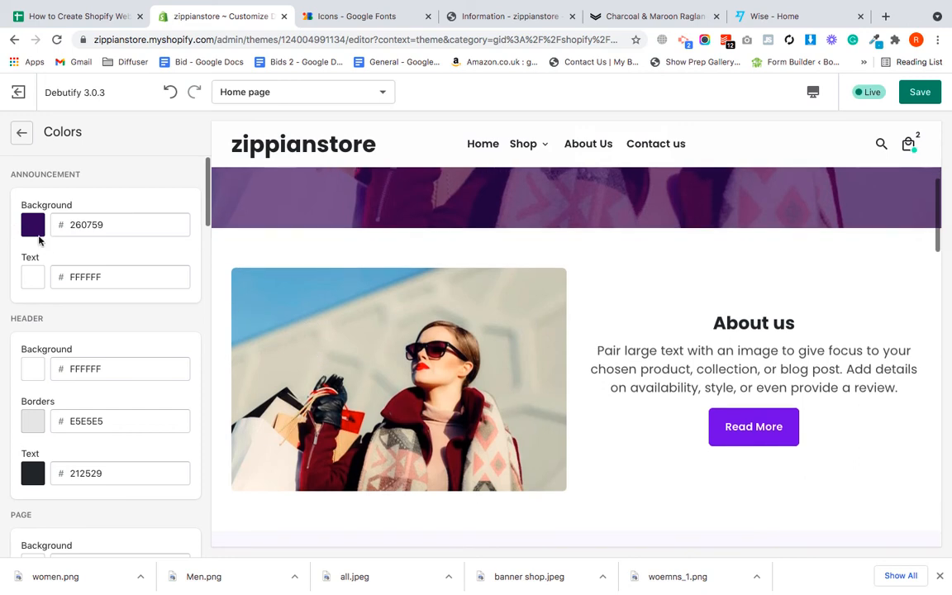
click(35, 219)
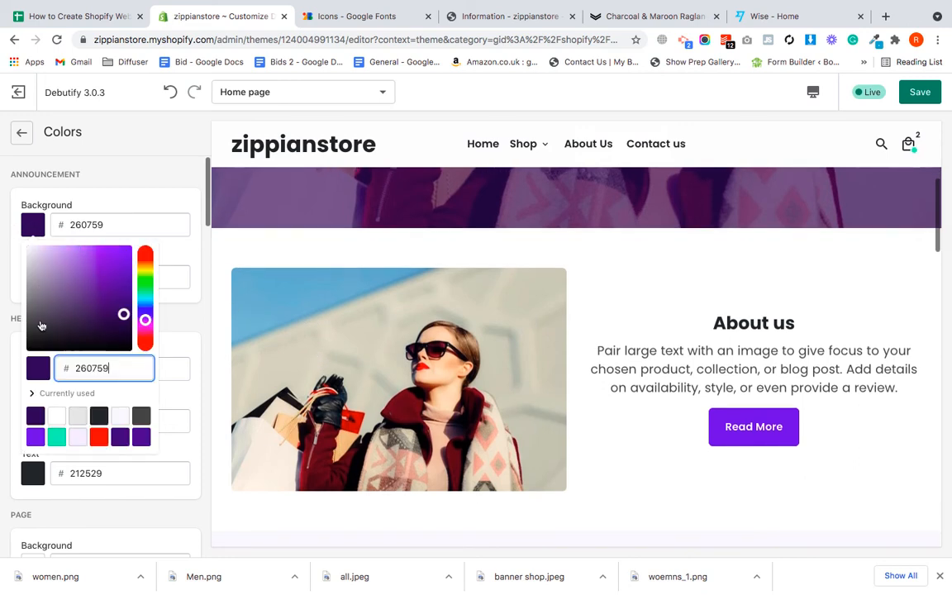
click(4, 277)
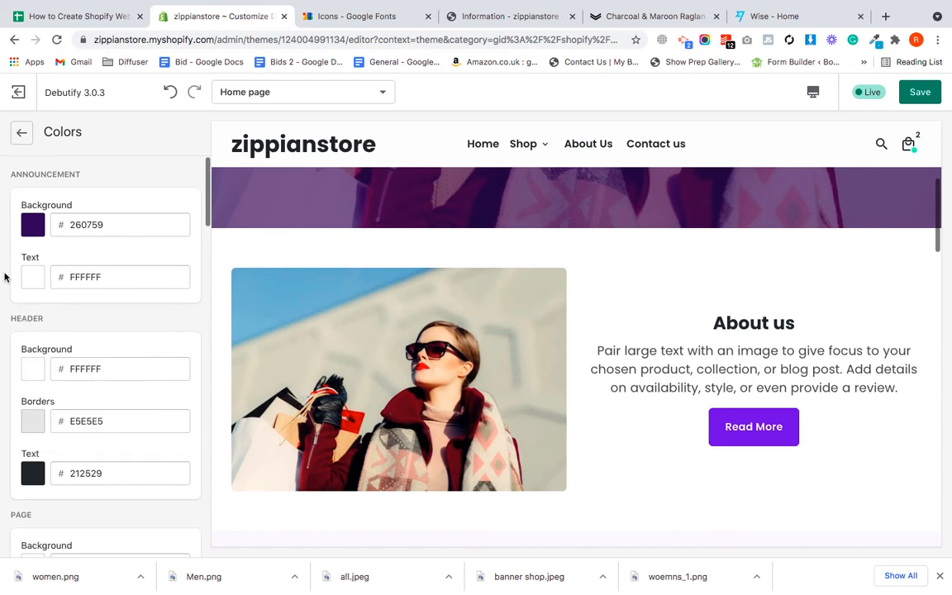
- Review the header, page and drawer color settings of the theme
scroll(112, 314, down, 1)
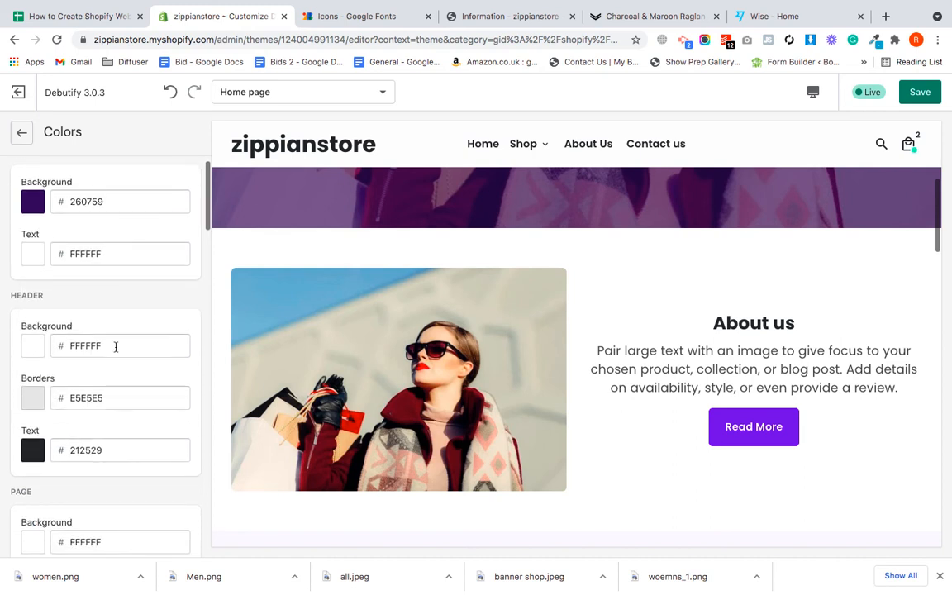
scroll(115, 346, down, 3)
scroll(78, 406, down, 3)
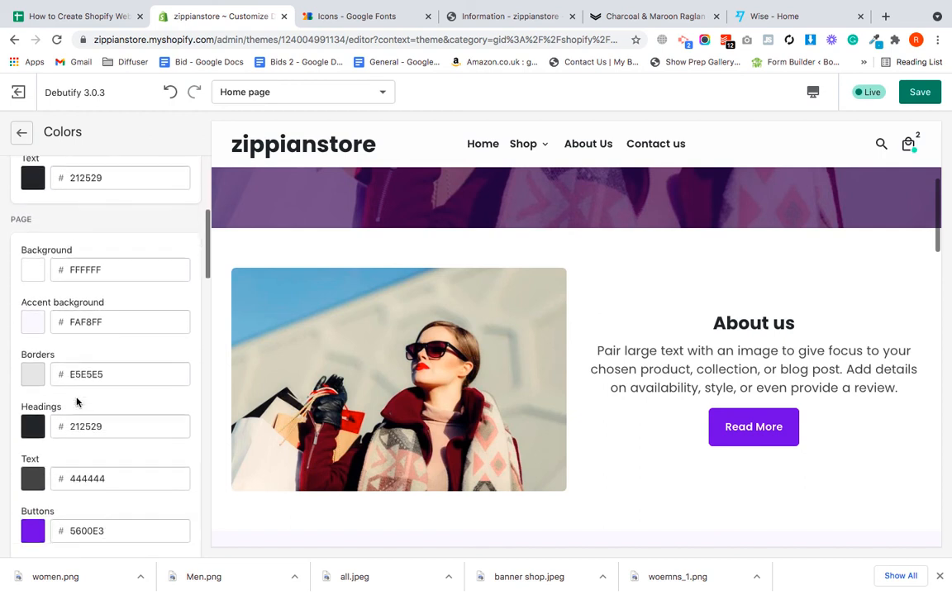
scroll(77, 402, down, 8)
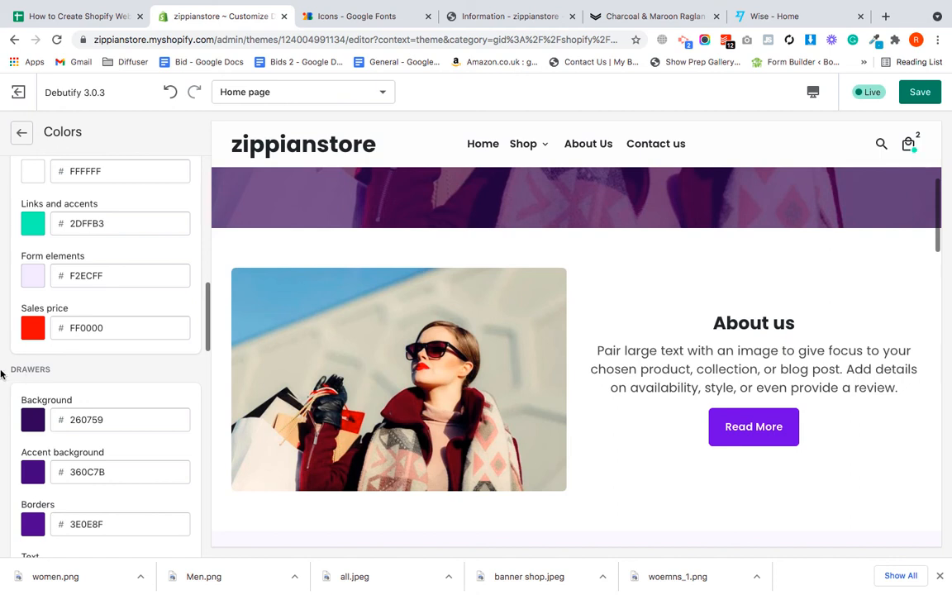
- Switch the store preview to Mobile and check the colors of the menu drawer
click(813, 96)
click(827, 135)
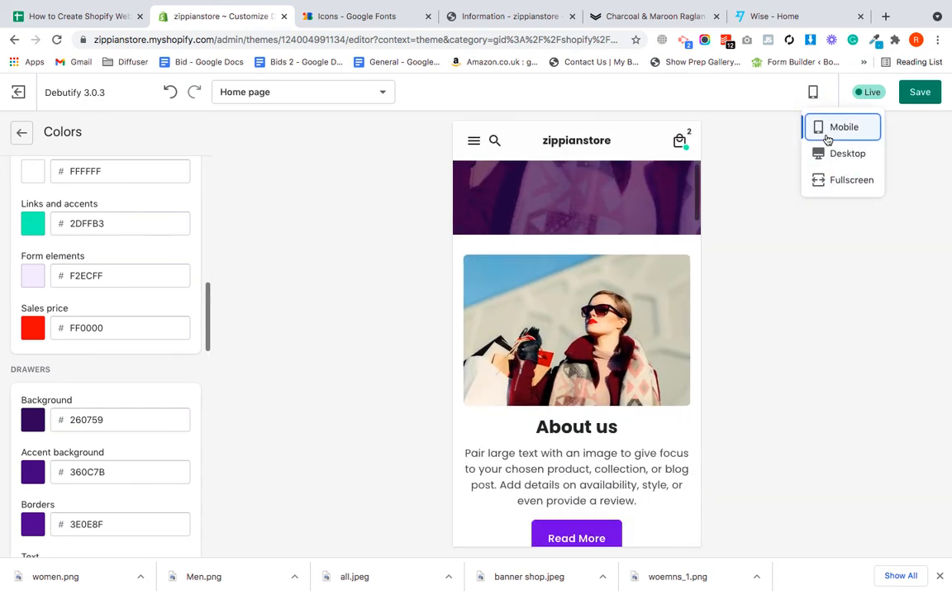
click(473, 145)
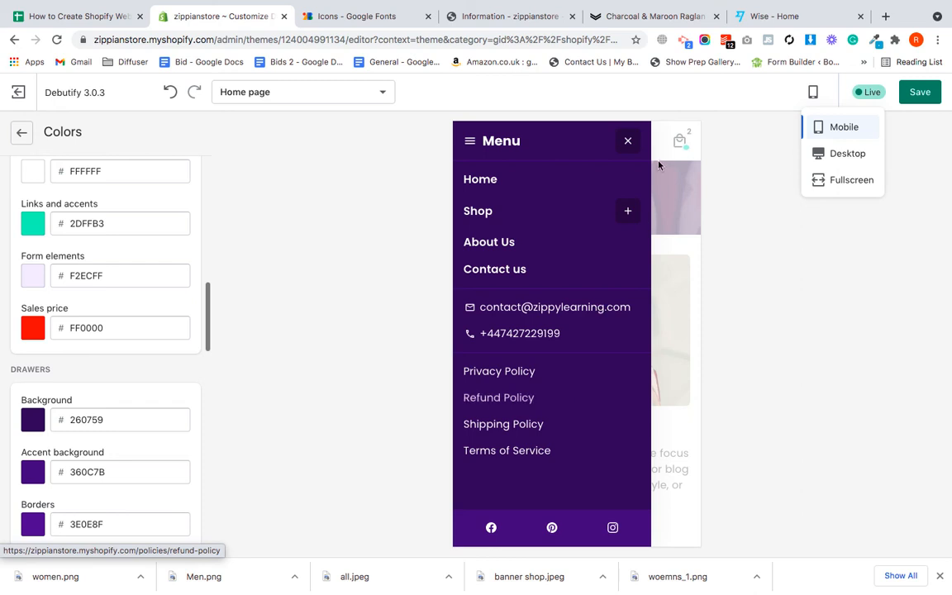
click(627, 141)
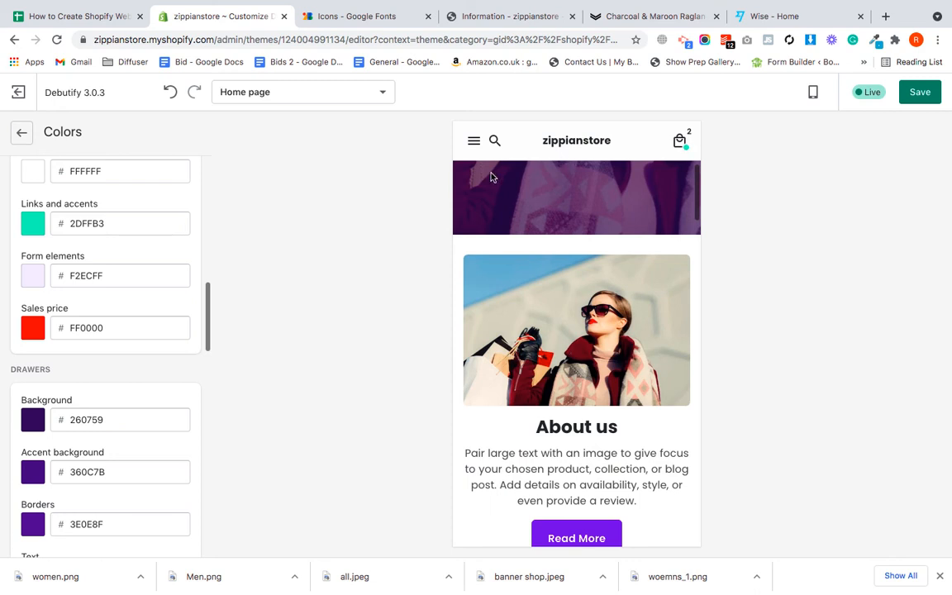
- Reopen the mobile menu drawer, expand and collapse its Shop submenu, and close the drawer
click(473, 140)
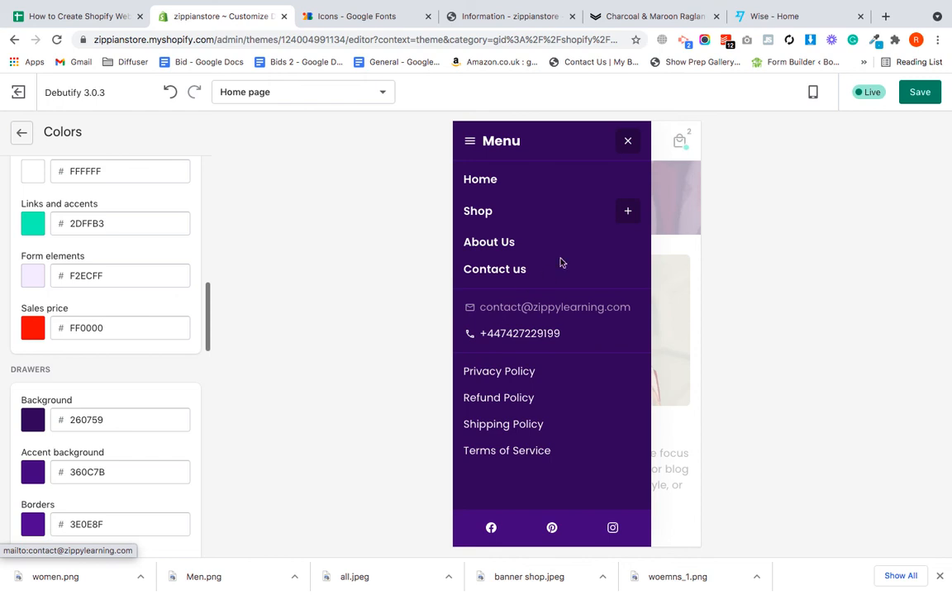
click(633, 215)
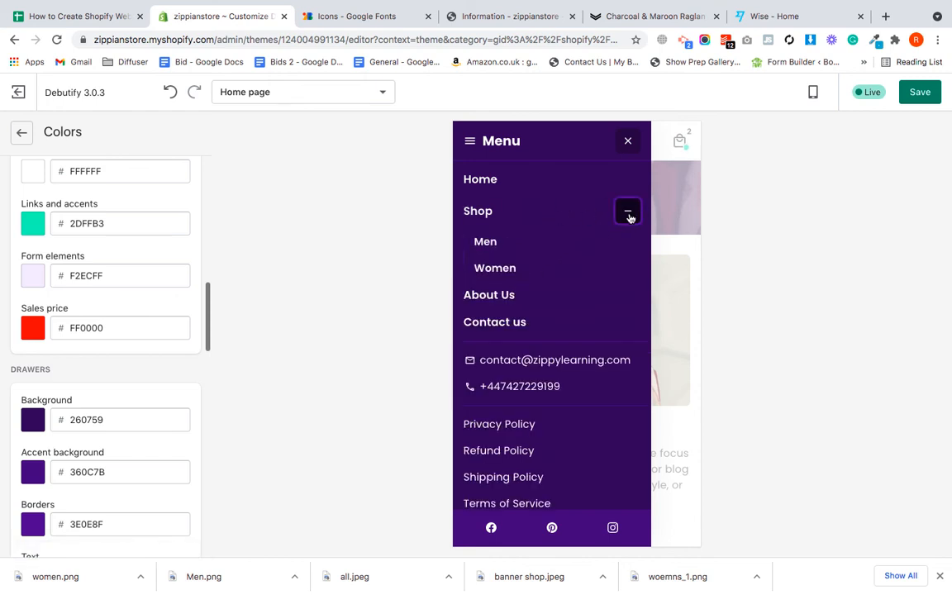
click(629, 216)
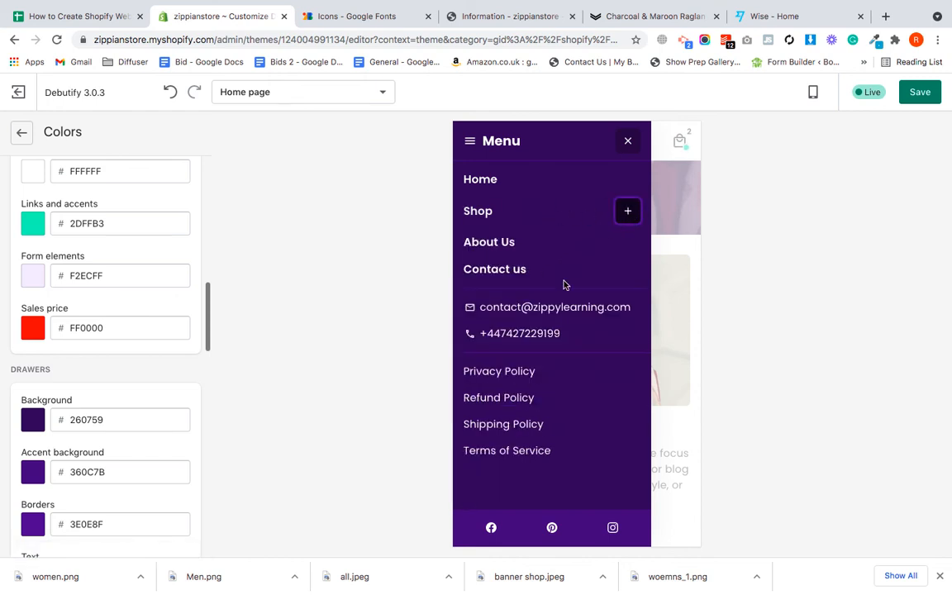
click(629, 144)
- Review the remaining drawer color settings and return to the theme settings list
scroll(81, 333, down, 5)
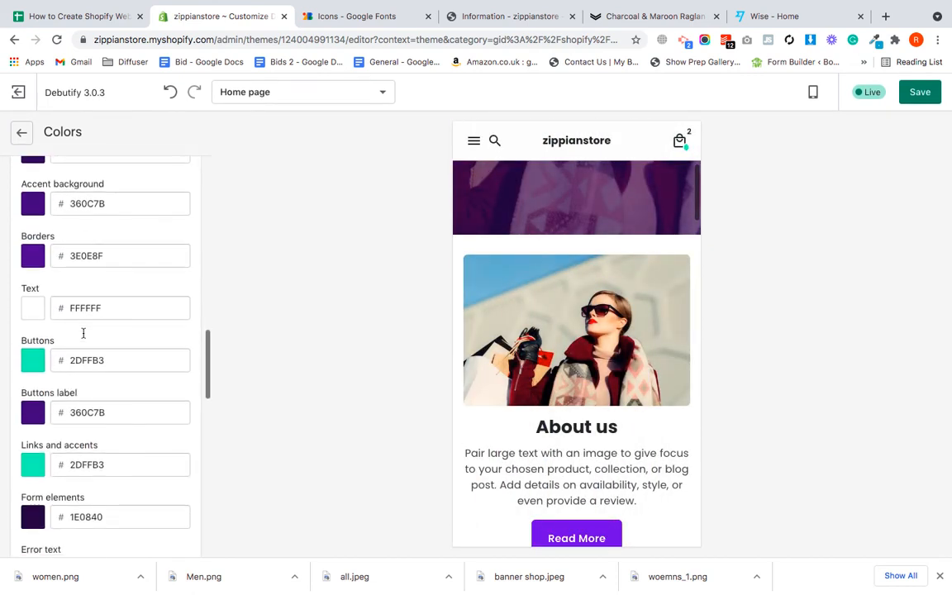
scroll(82, 333, down, 15)
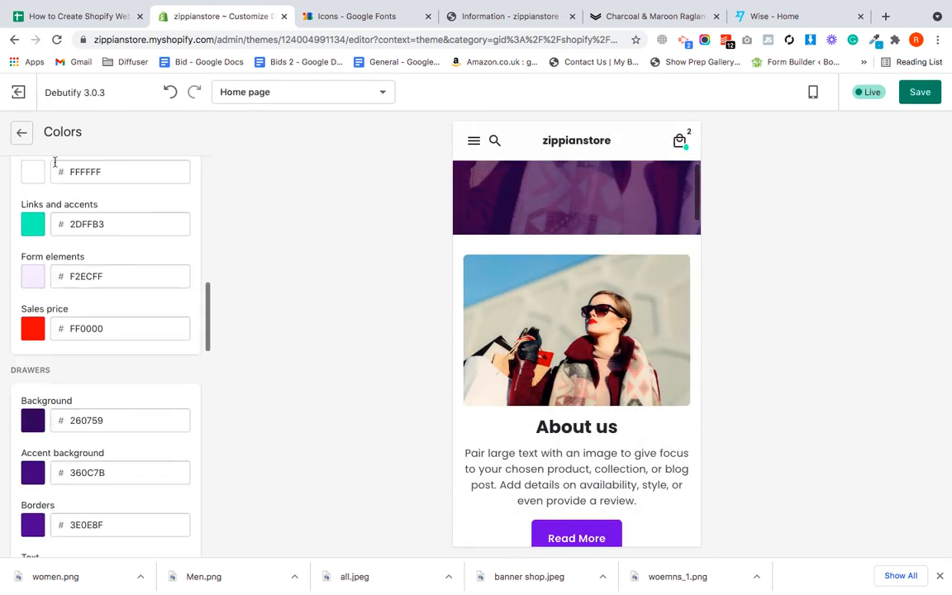
click(21, 132)
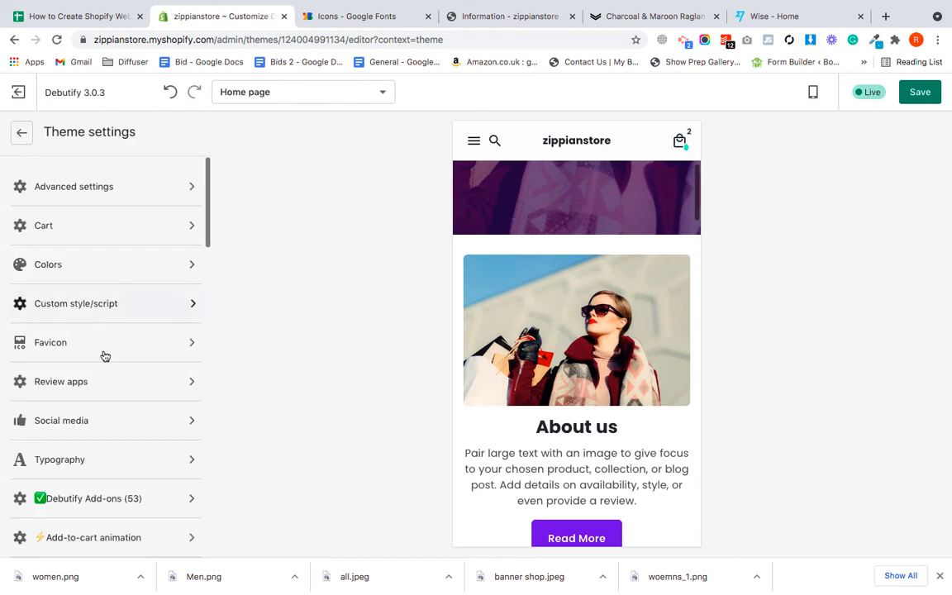
- Open the Typography theme settings and examine the headings and accent text options alongside the mobile Clothing Shop banner
click(79, 460)
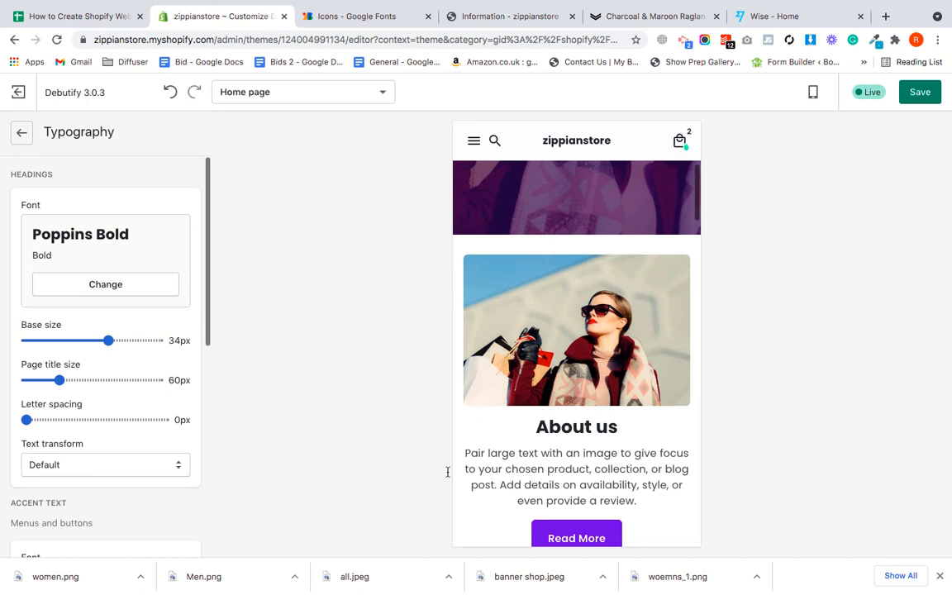
scroll(119, 443, down, 5)
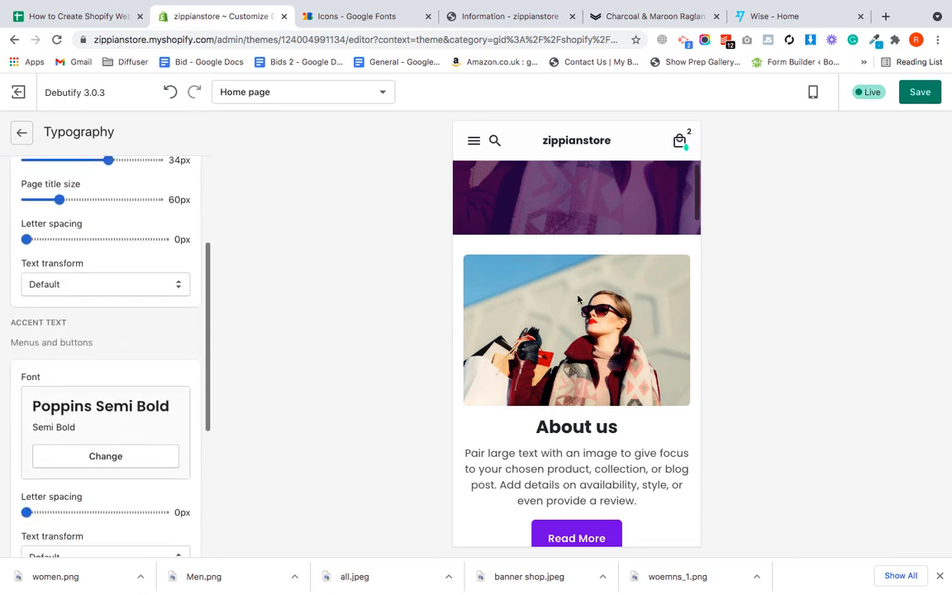
scroll(578, 299, up, 5)
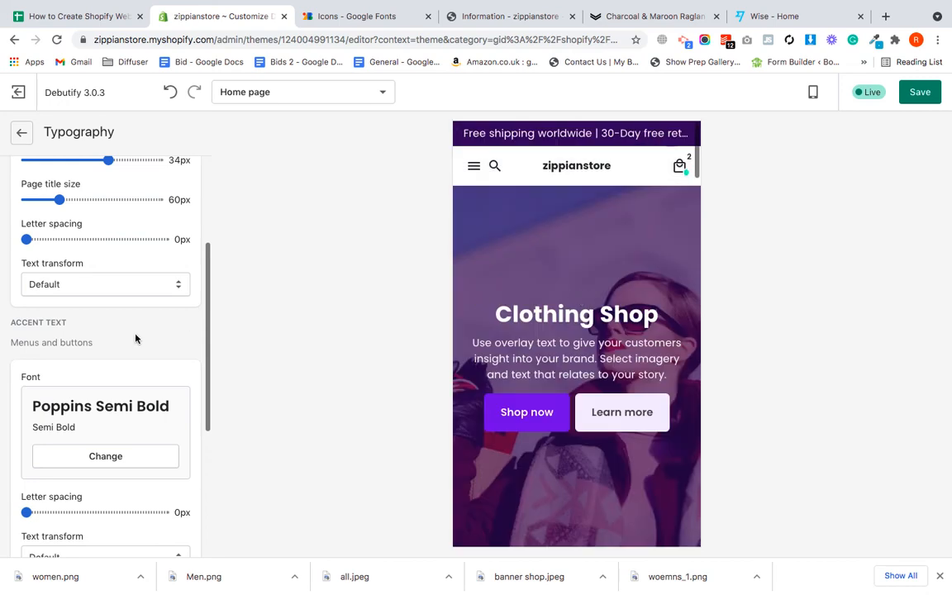
scroll(136, 337, up, 5)
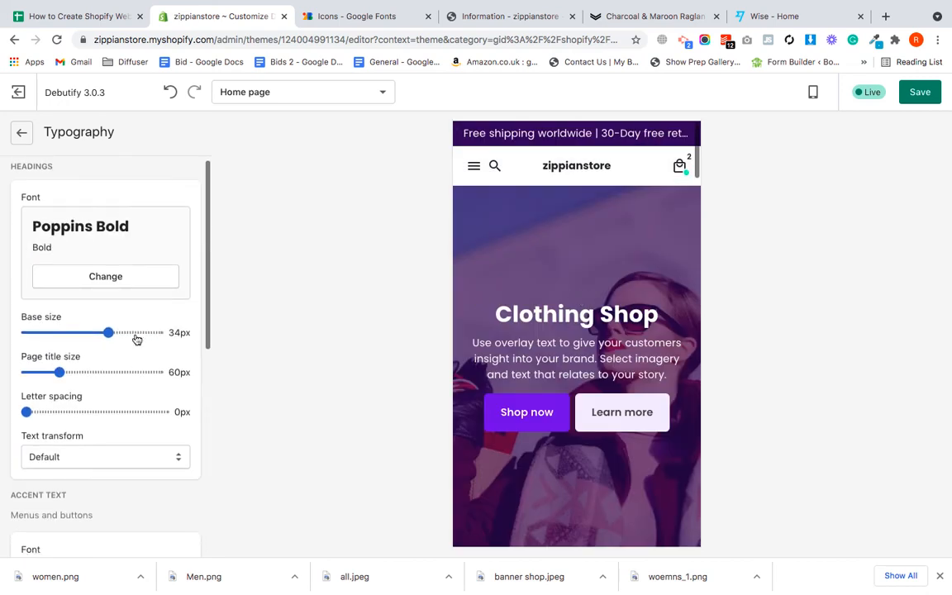
- Leave the Typography theme settings and return to the start of the Home page section list
scroll(136, 340, down, 5)
scroll(136, 339, up, 5)
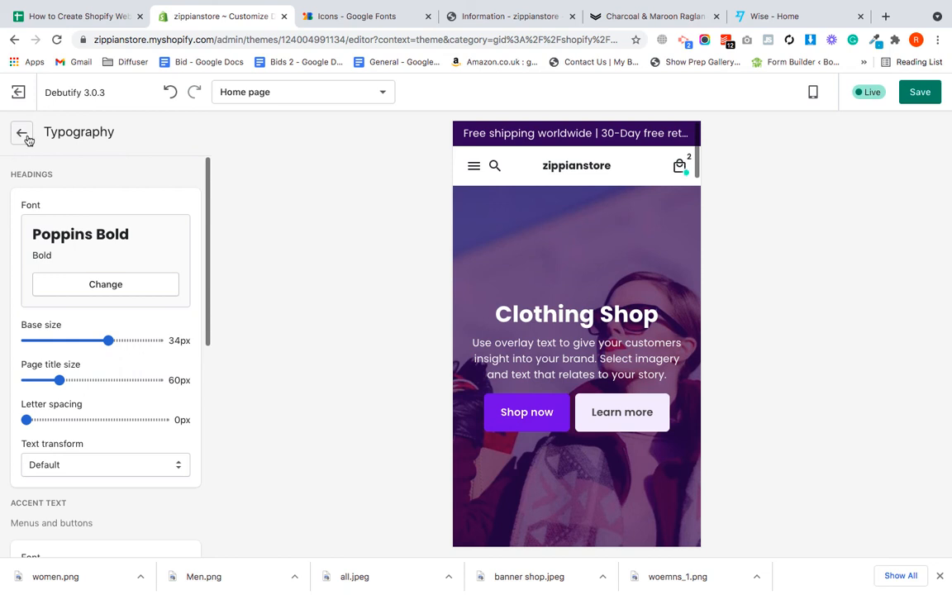
click(23, 132)
click(22, 134)
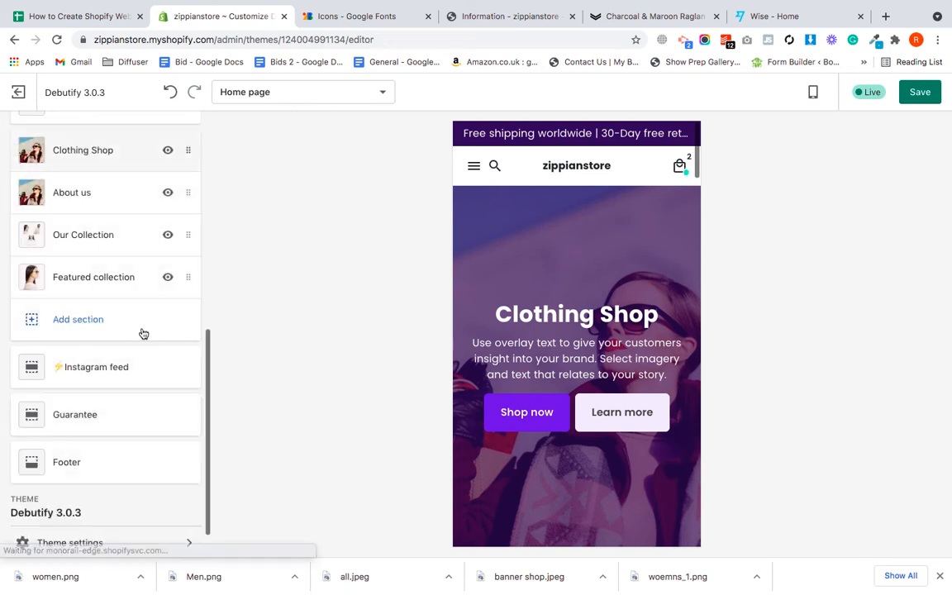
scroll(140, 334, up, 10)
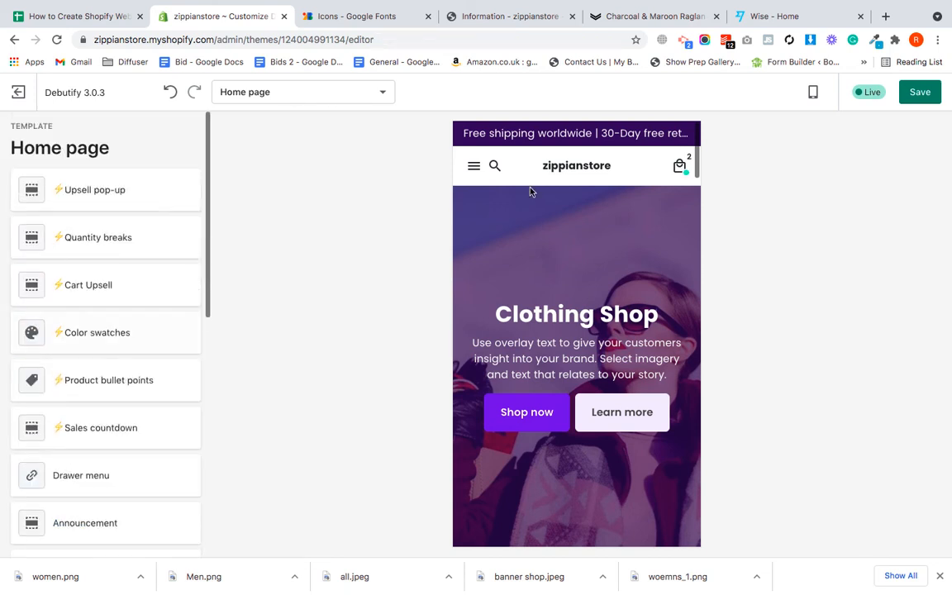
- Switch the store preview to Fullscreen and look through the home page from the Clothing Shop banner to the guarantee row
click(814, 95)
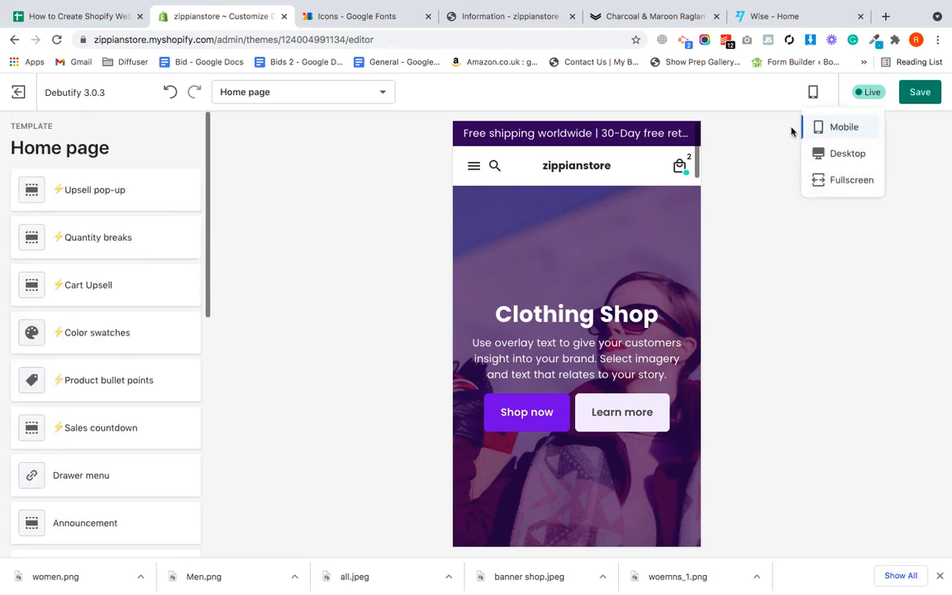
click(849, 180)
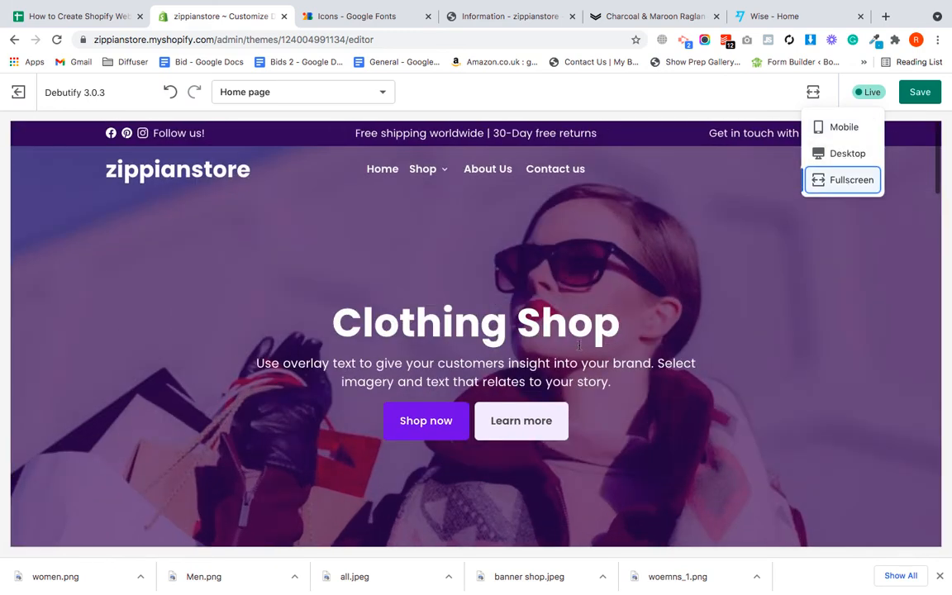
click(711, 89)
scroll(732, 226, down, 5)
scroll(731, 225, down, 10)
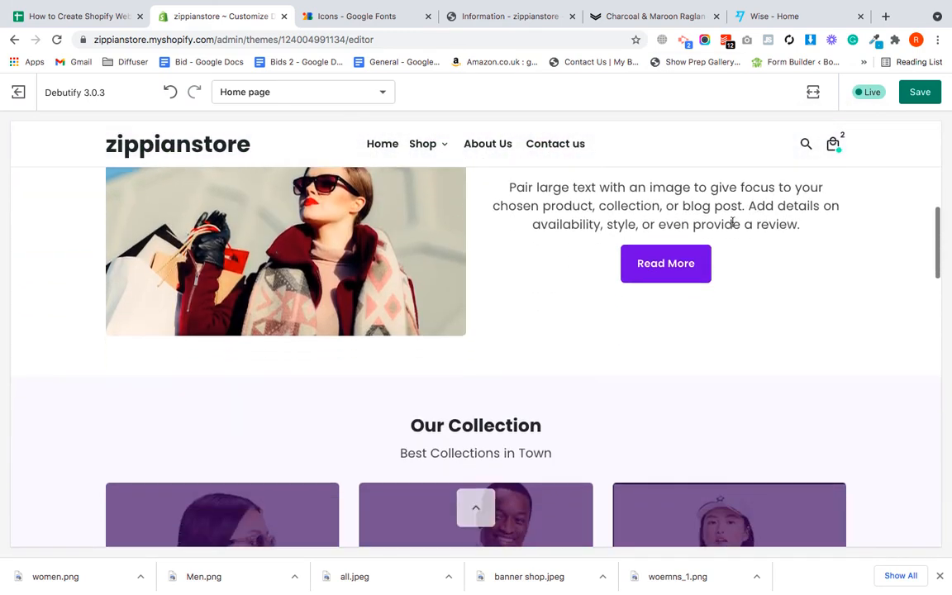
scroll(732, 227, down, 8)
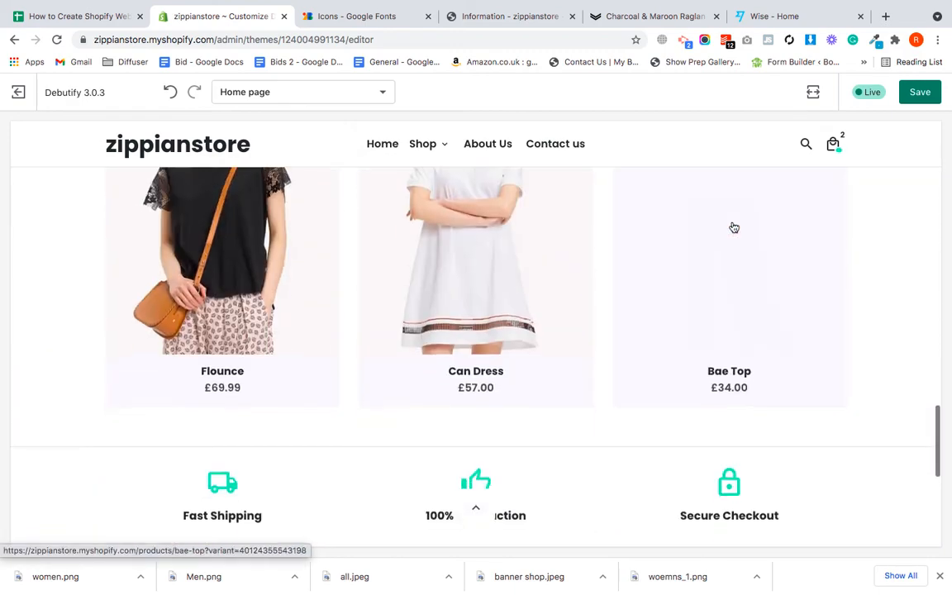
scroll(732, 227, up, 4)
scroll(731, 228, up, 20)
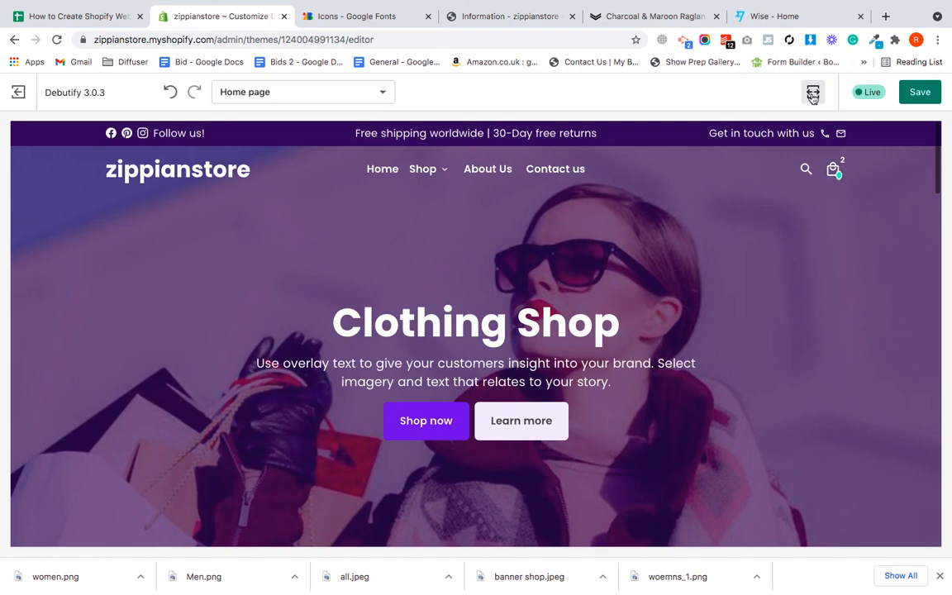
- Switch the store preview back to Desktop and look over the Home page section list
click(813, 92)
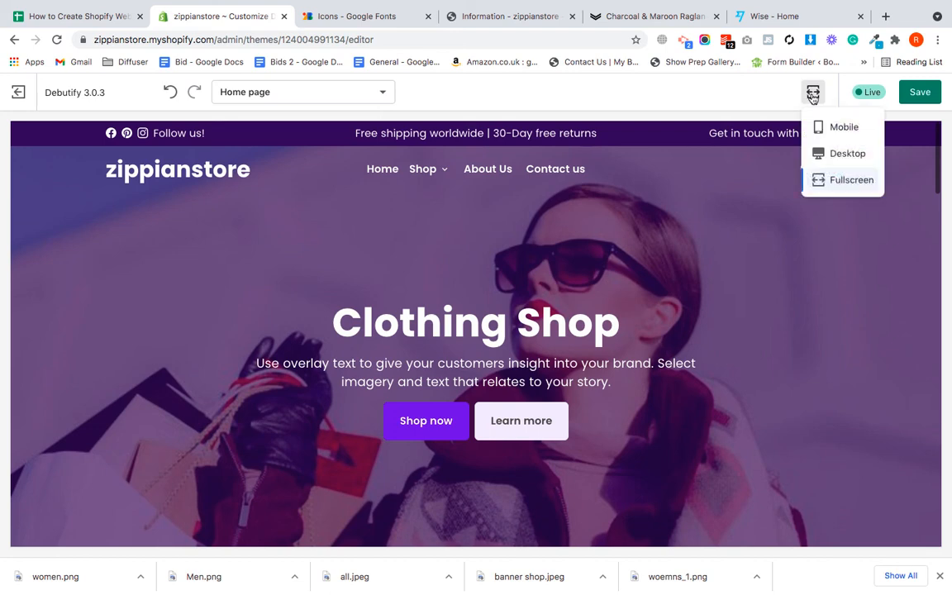
click(839, 154)
scroll(163, 313, down, 5)
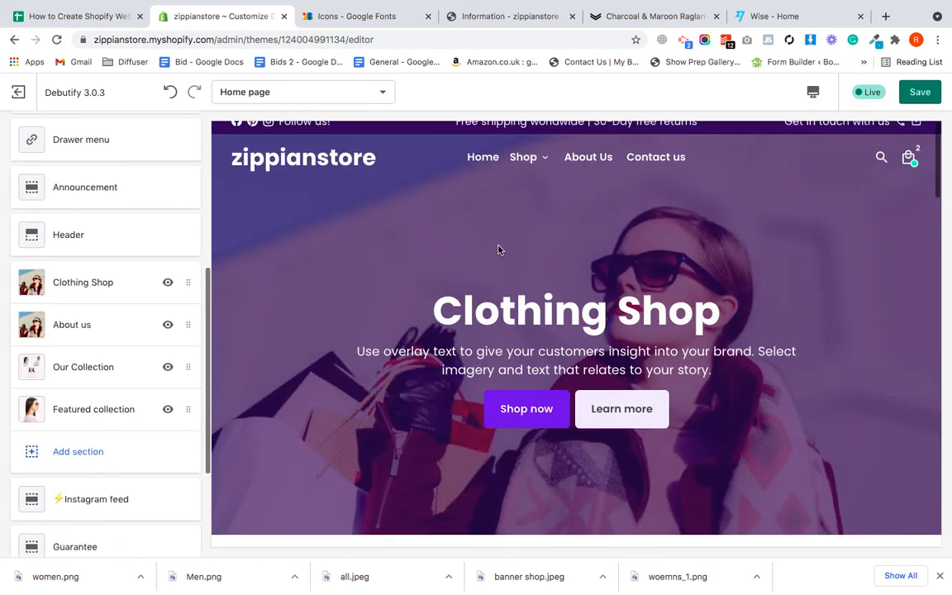
scroll(141, 385, down, 2)
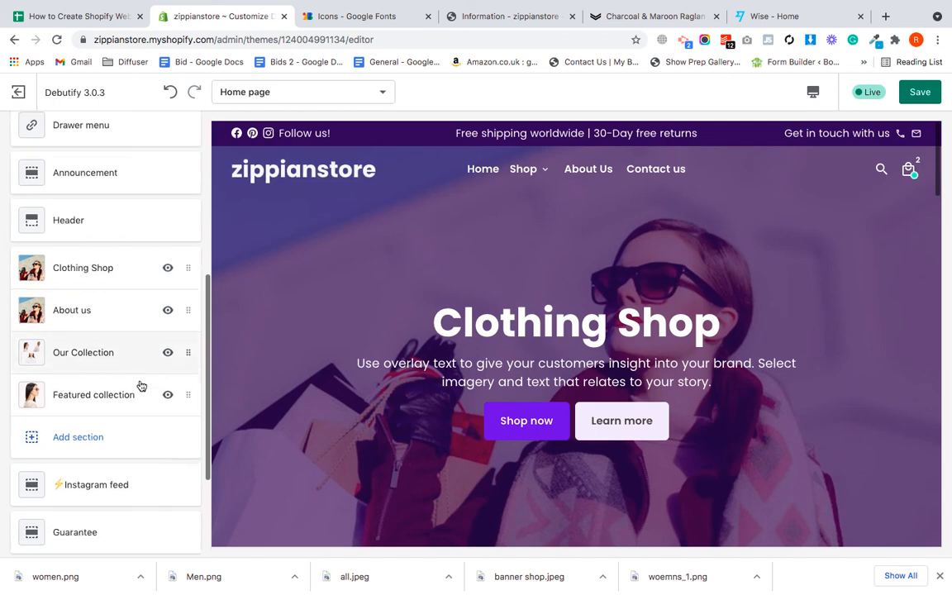
scroll(141, 384, up, 4)
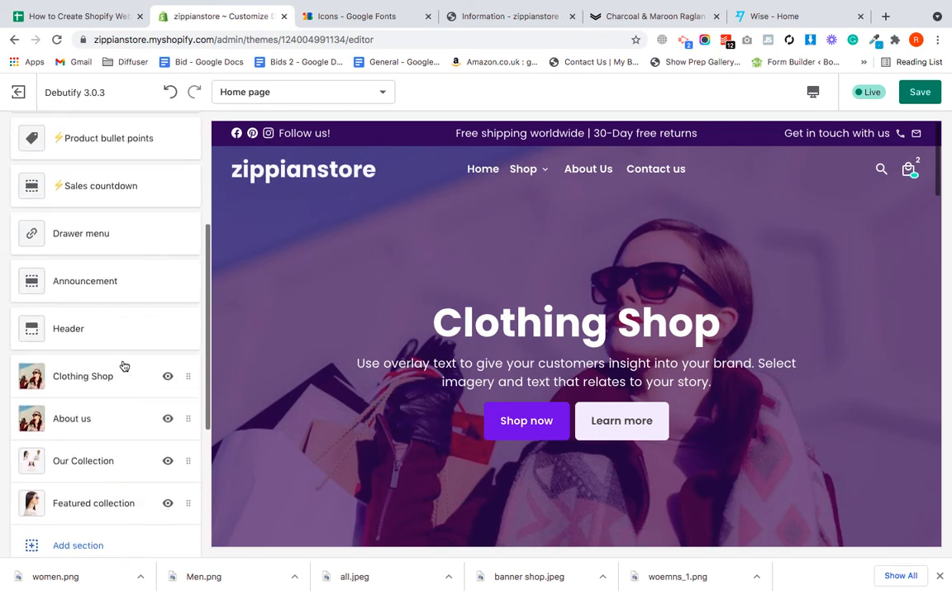
- Review the Header section's navigation settings and its default, inverted and mobile logo options, and return to the section list
click(72, 328)
scroll(115, 266, down, 1)
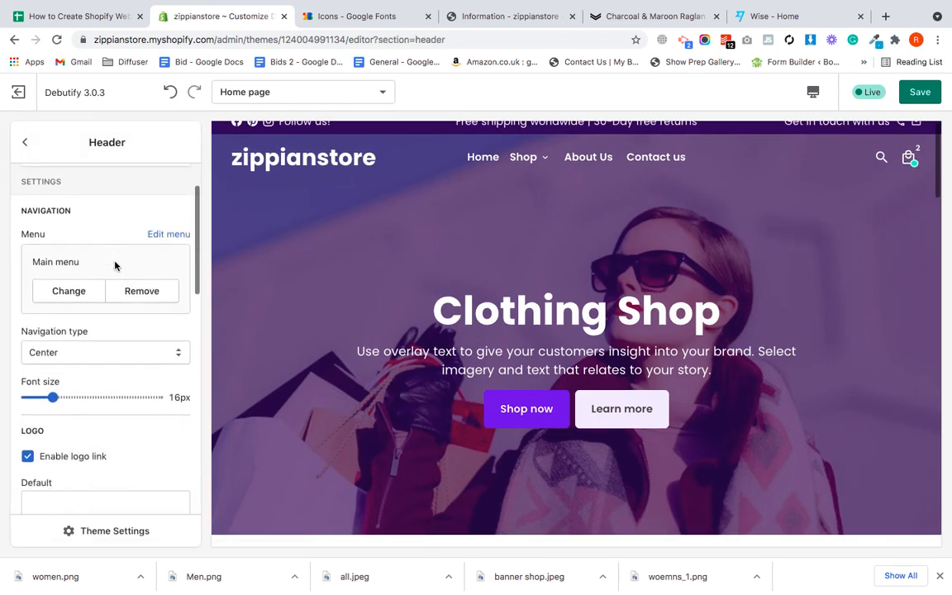
scroll(134, 304, down, 1)
scroll(134, 304, down, 4)
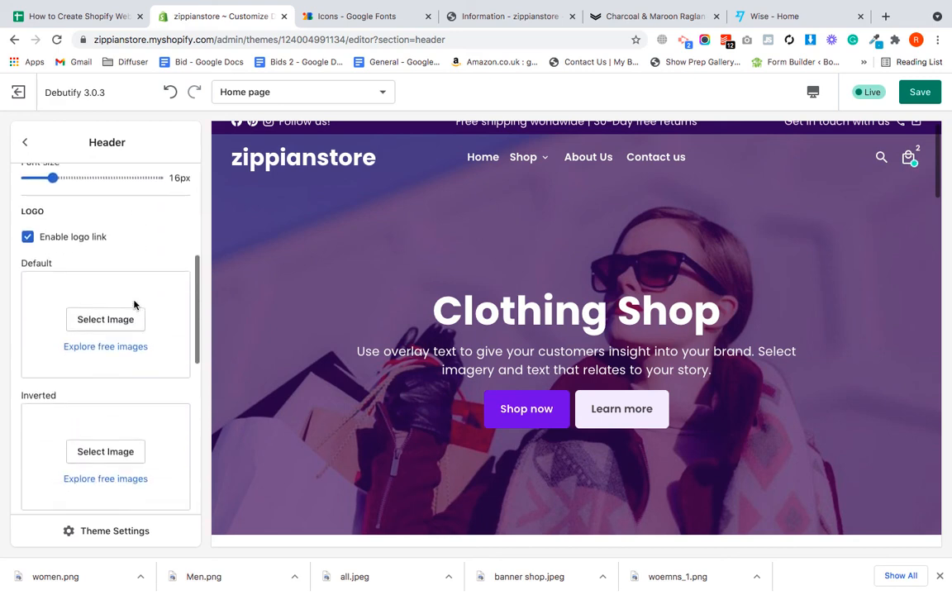
scroll(105, 271, down, 3)
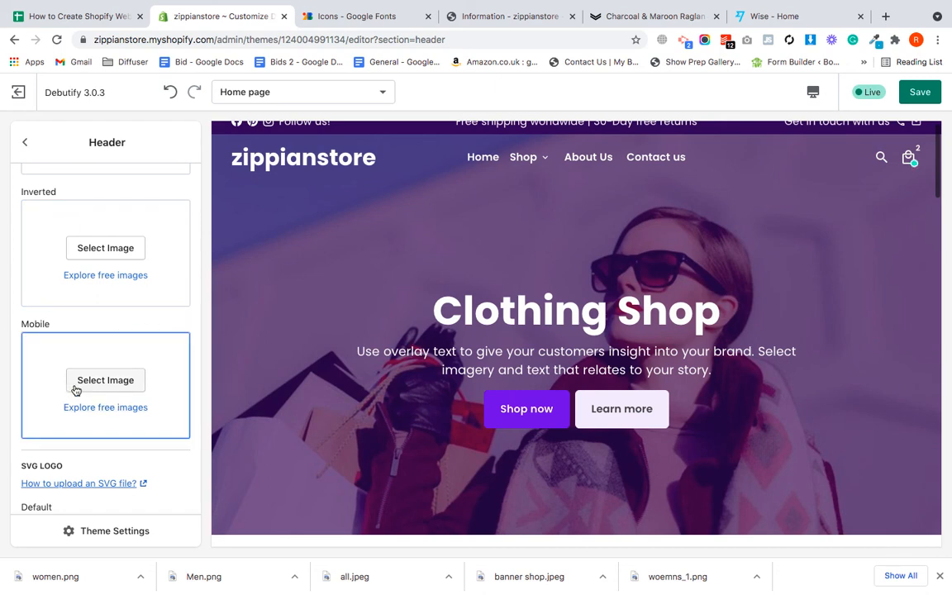
scroll(145, 319, up, 3)
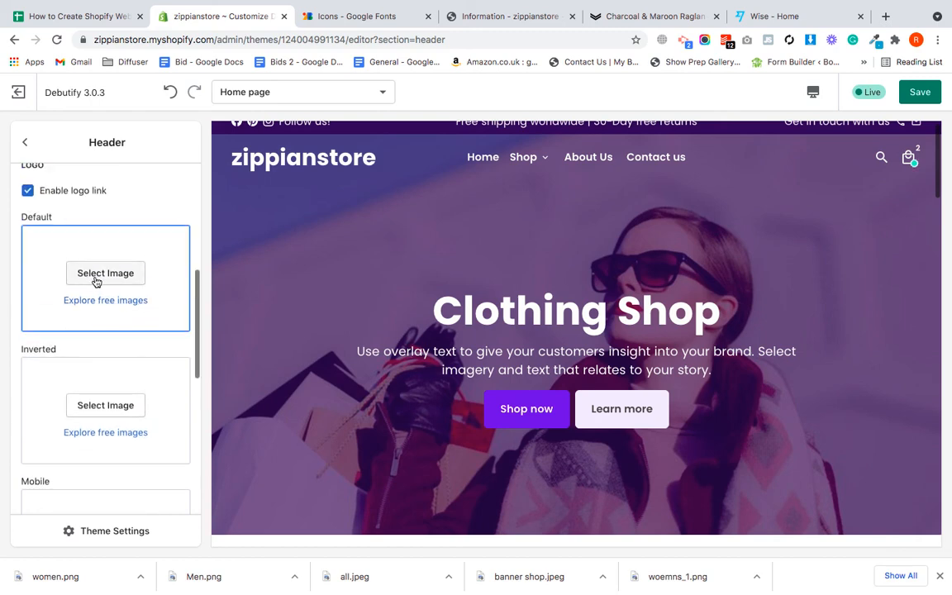
click(26, 144)
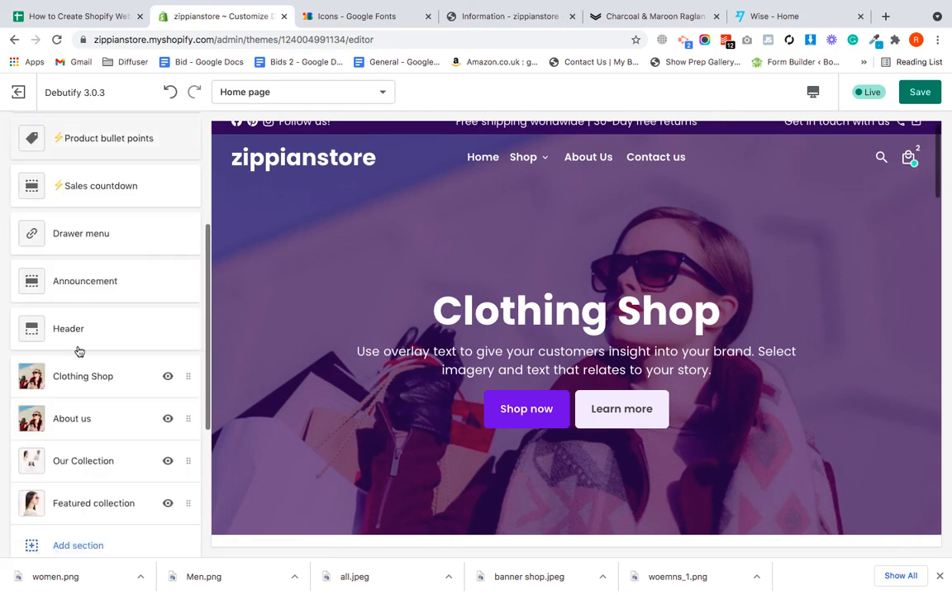
- In the Advanced theme settings, try the home page without the transparent header, re-enable it, and return to the theme settings list
scroll(79, 351, down, 2)
scroll(80, 363, down, 3)
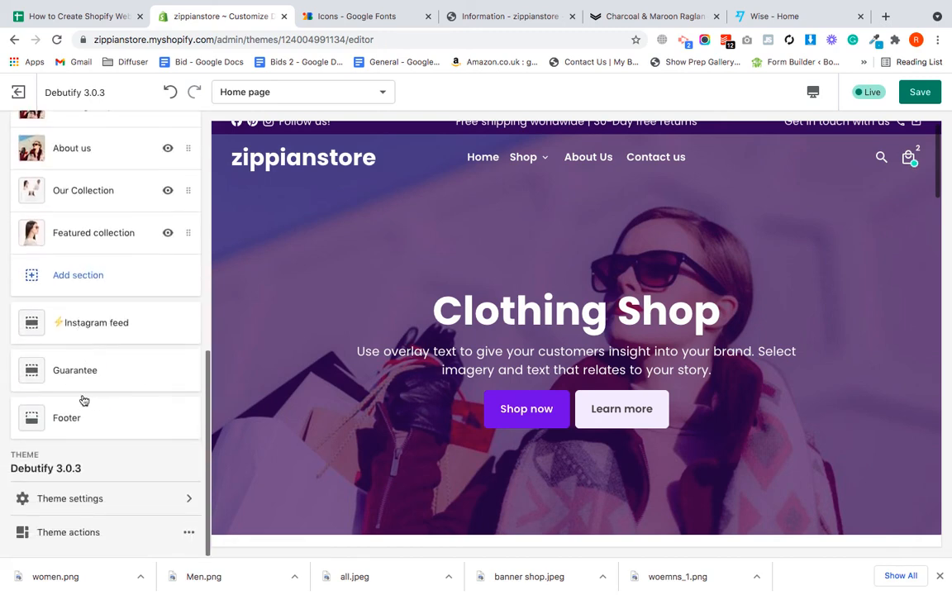
click(80, 499)
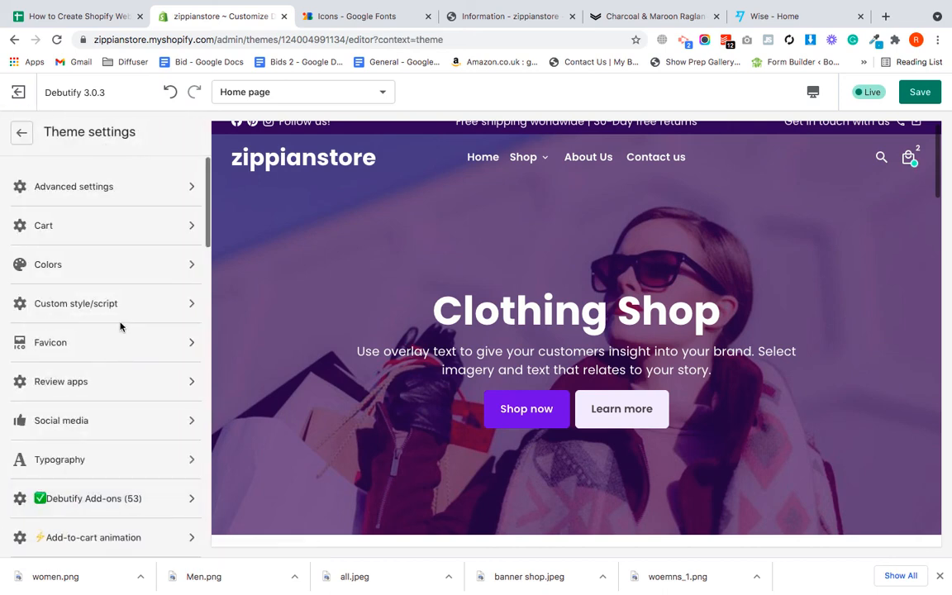
click(108, 189)
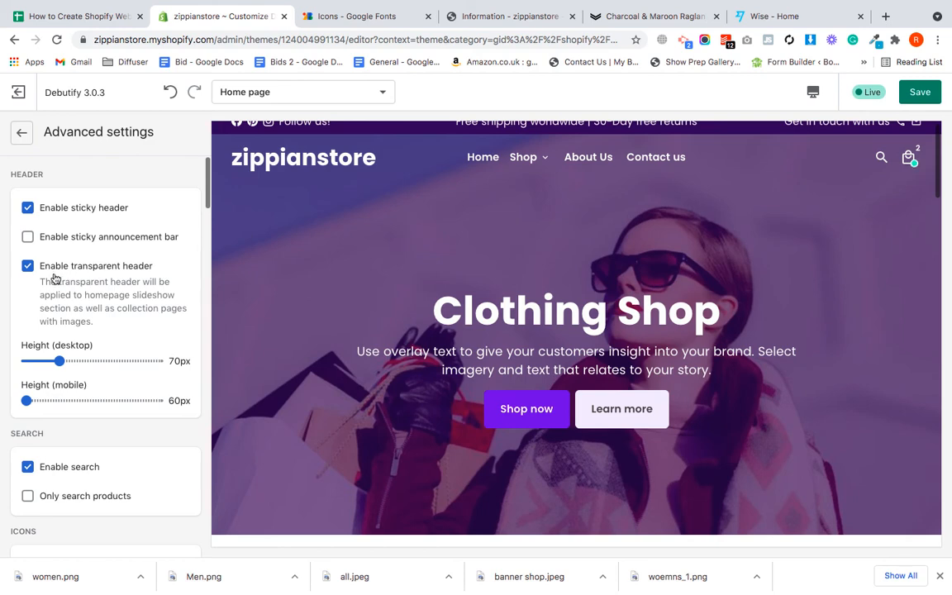
click(26, 266)
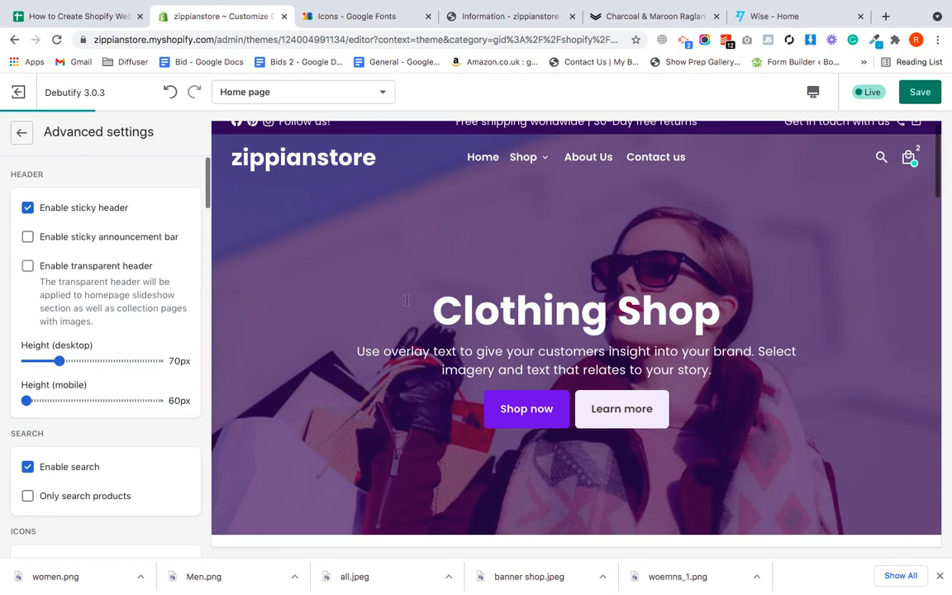
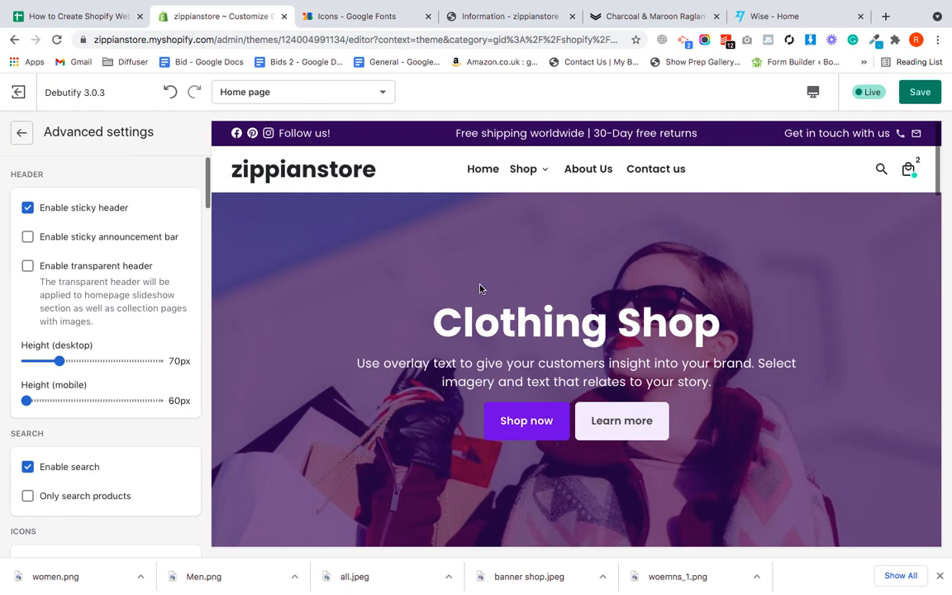
click(28, 267)
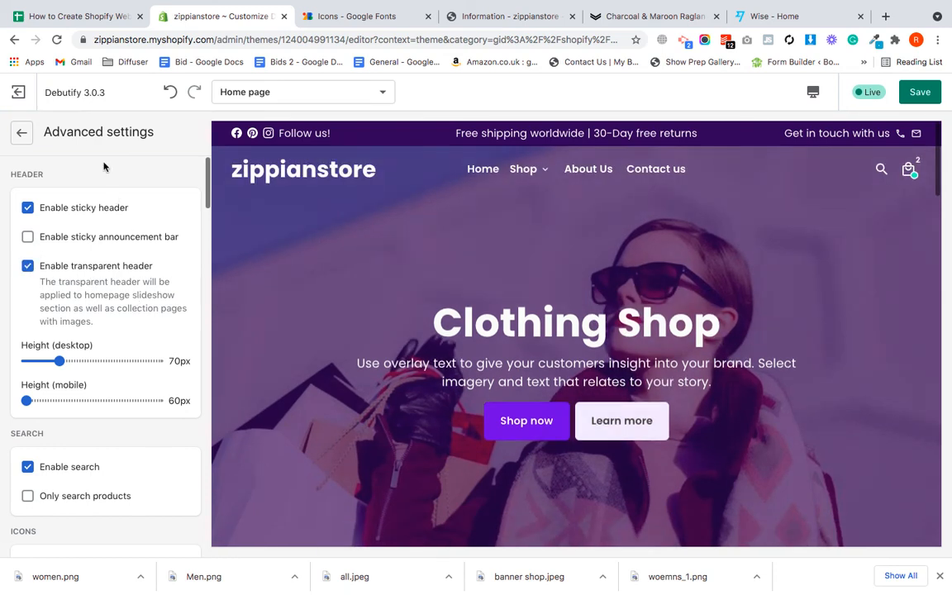
click(22, 132)
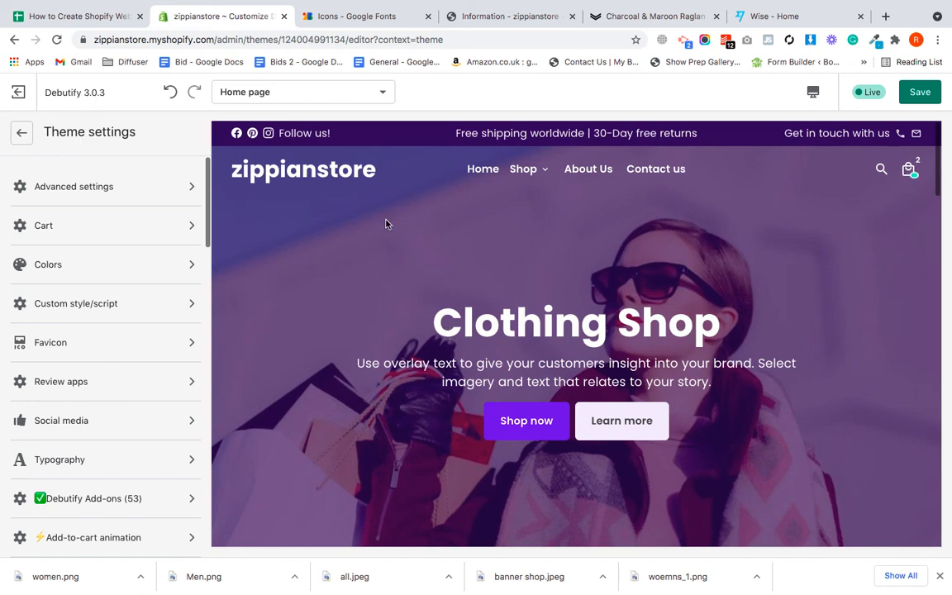
- In the Google Sheets checklist, tick "Designing / Customizaing your Shopify Website" and switch back to the Shopify theme editor
click(77, 18)
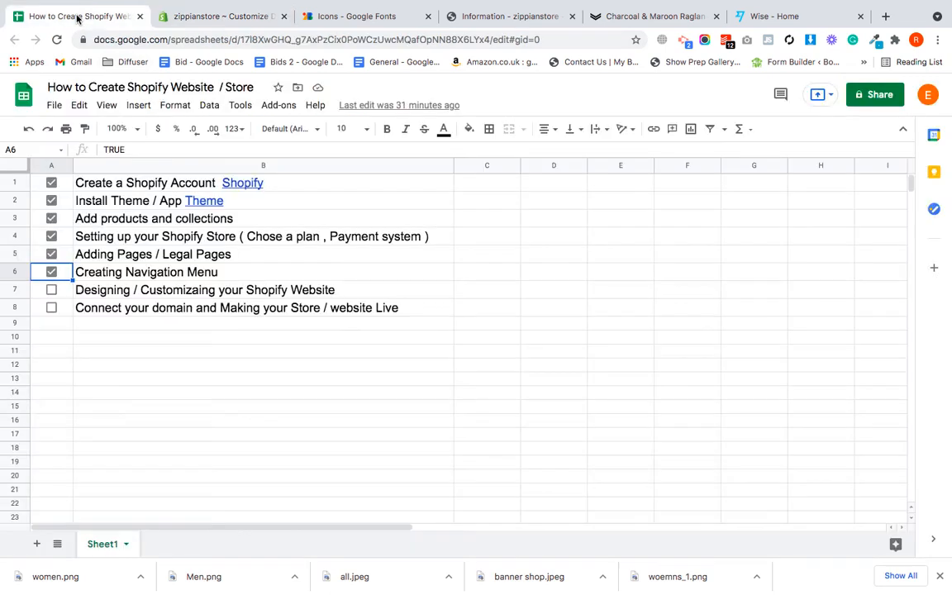
click(50, 291)
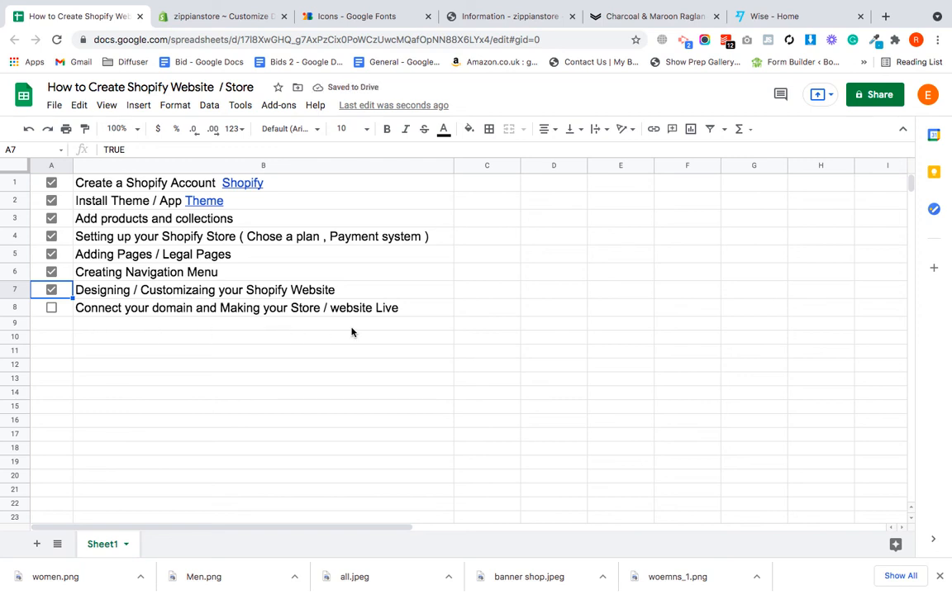
click(236, 16)
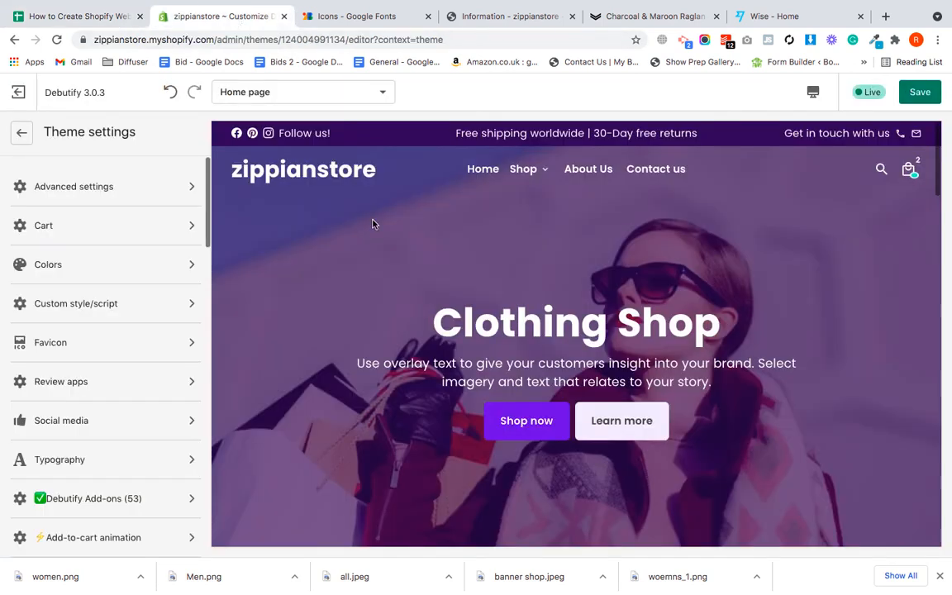
click(250, 40)
drag(275, 40, 543, 114)
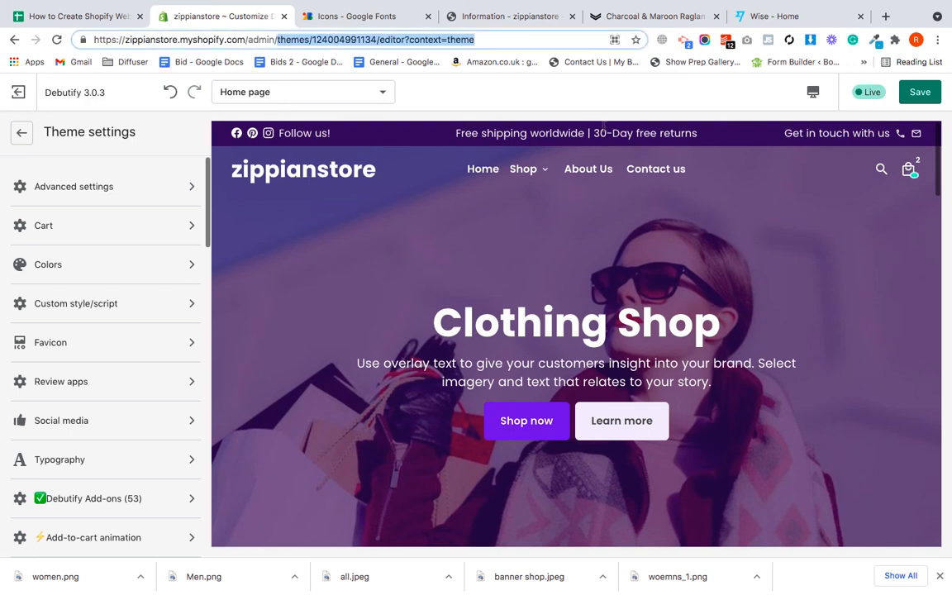
key(BackSpace)
key(Return)
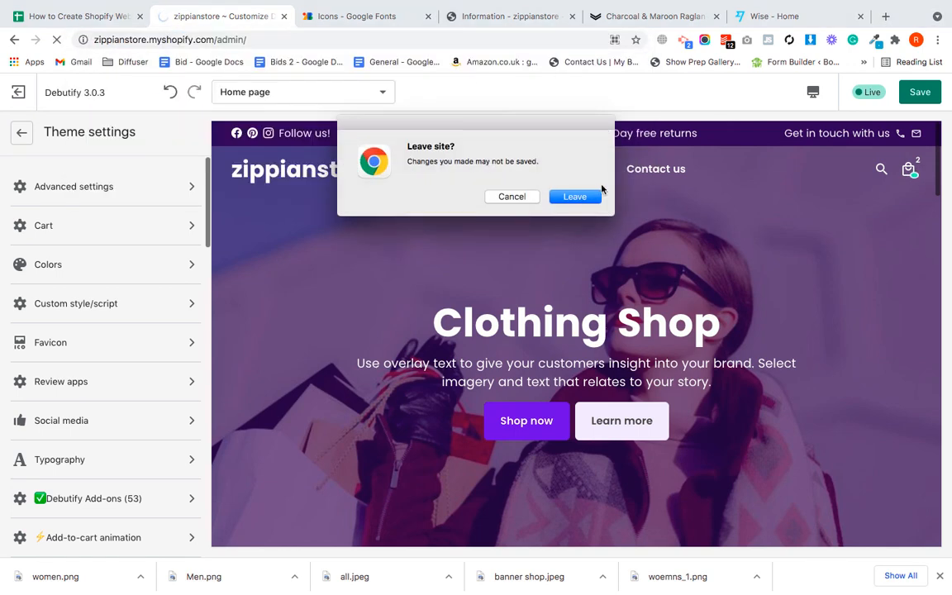
click(512, 197)
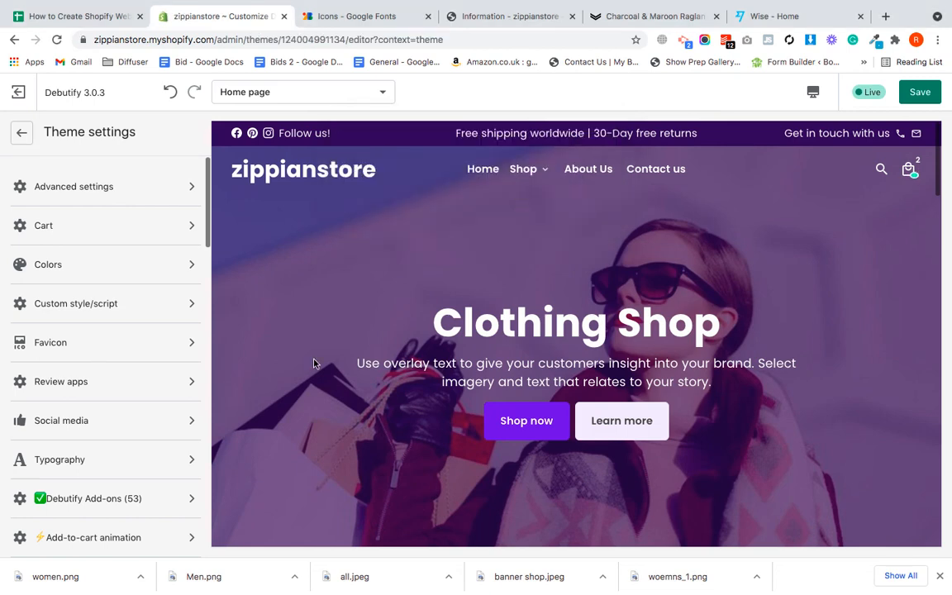
- Save the theme changes and open the Online Store sales channel in the zippianstore admin
click(915, 93)
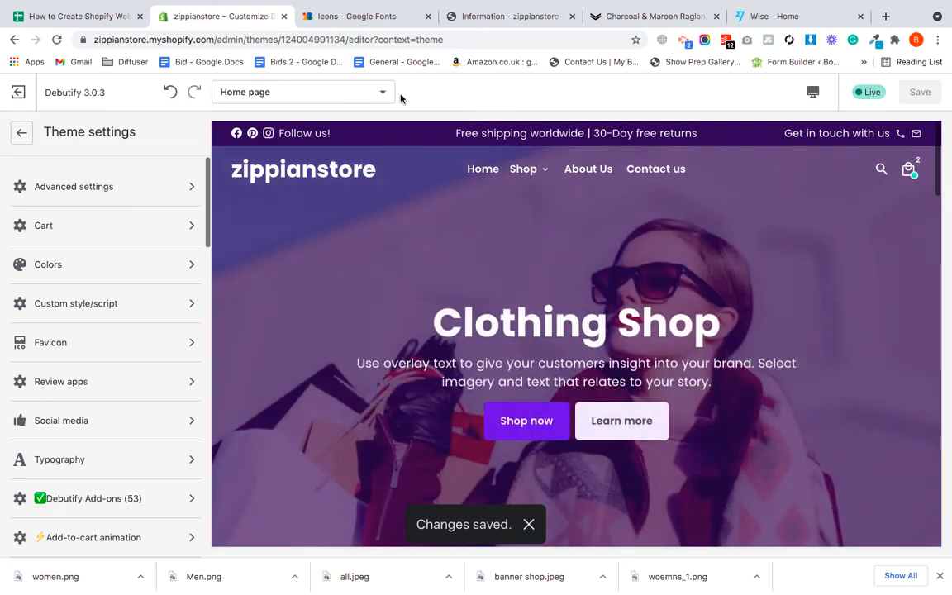
drag(223, 39, 717, 145)
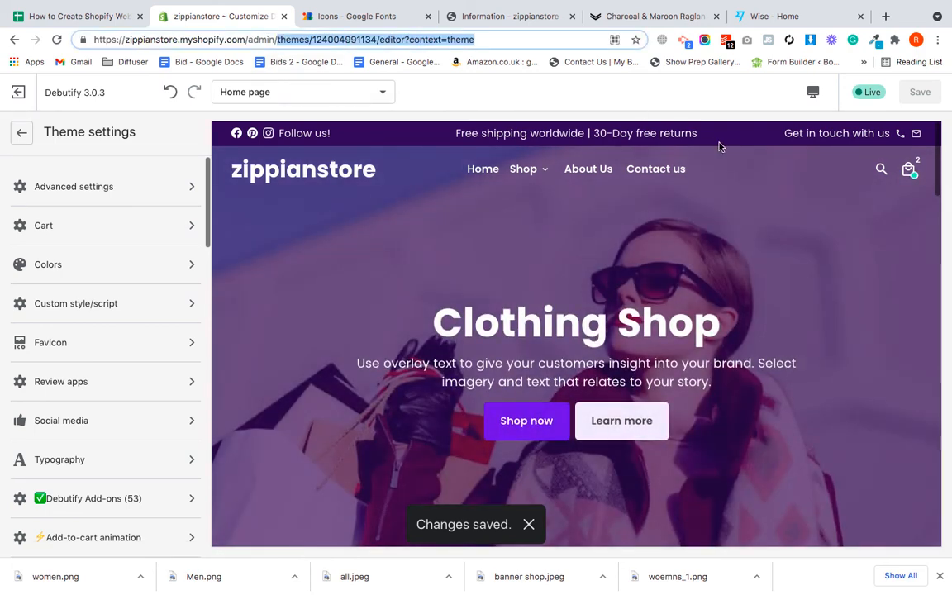
key(BackSpace)
key(Return)
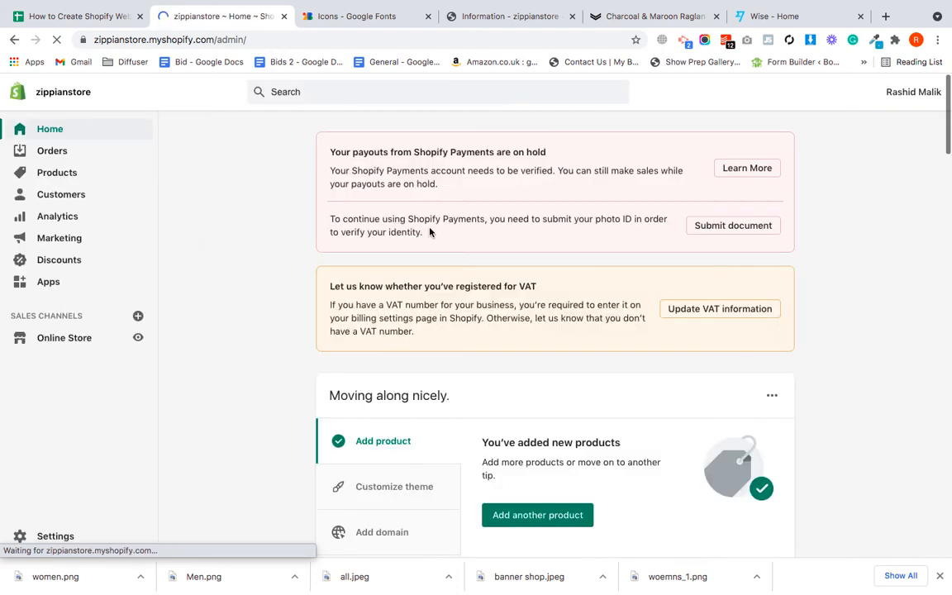
scroll(245, 355, down, 5)
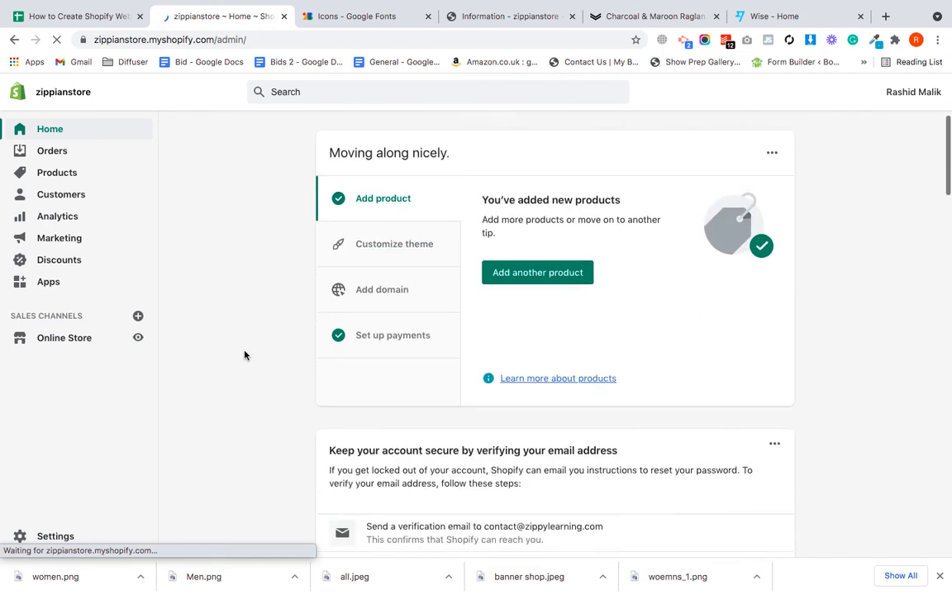
click(55, 346)
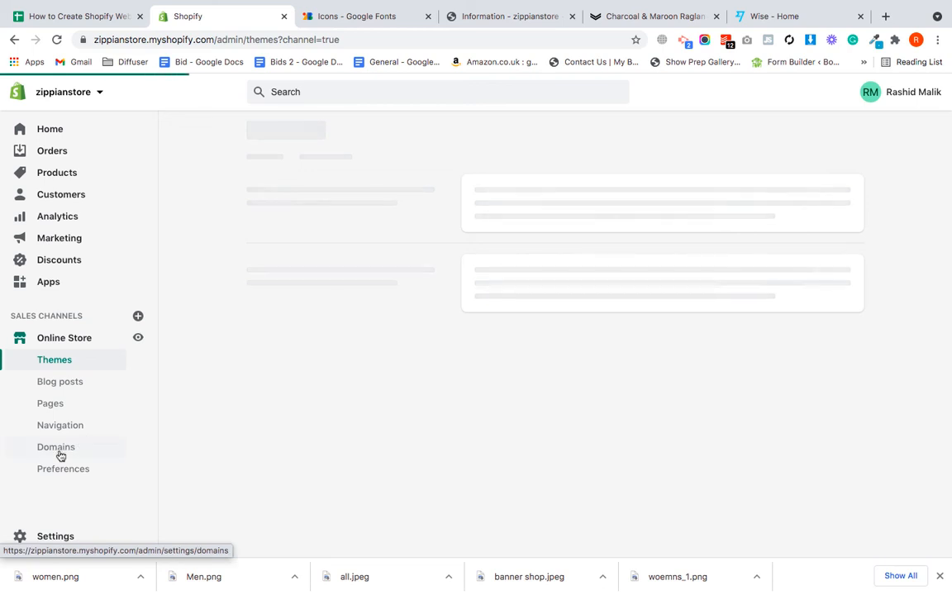
- In the store's domain settings, start connecting an existing domain and submit zippyonlinestore.com
click(58, 450)
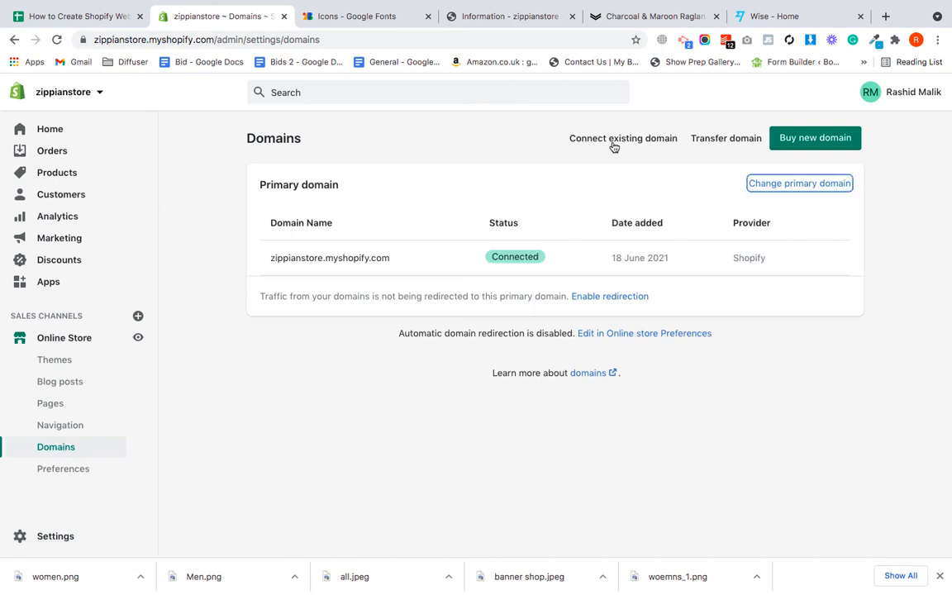
click(613, 142)
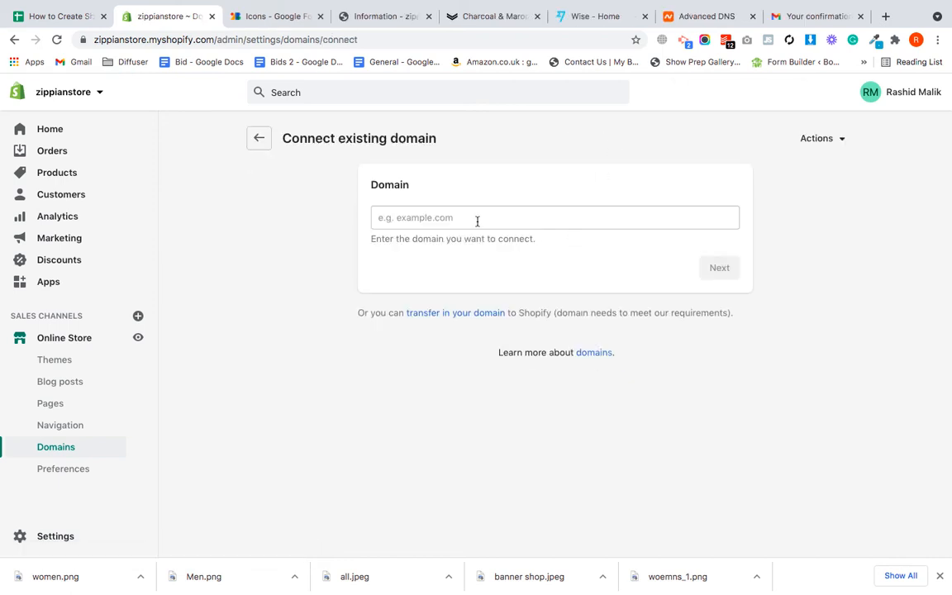
click(477, 220)
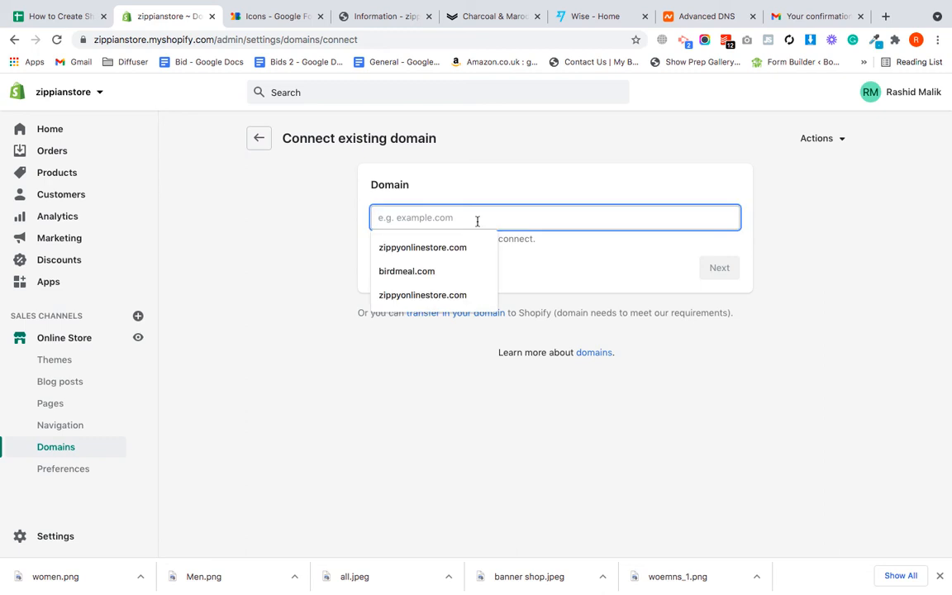
text(zippyonlinestore.com)
key(BackSpace)
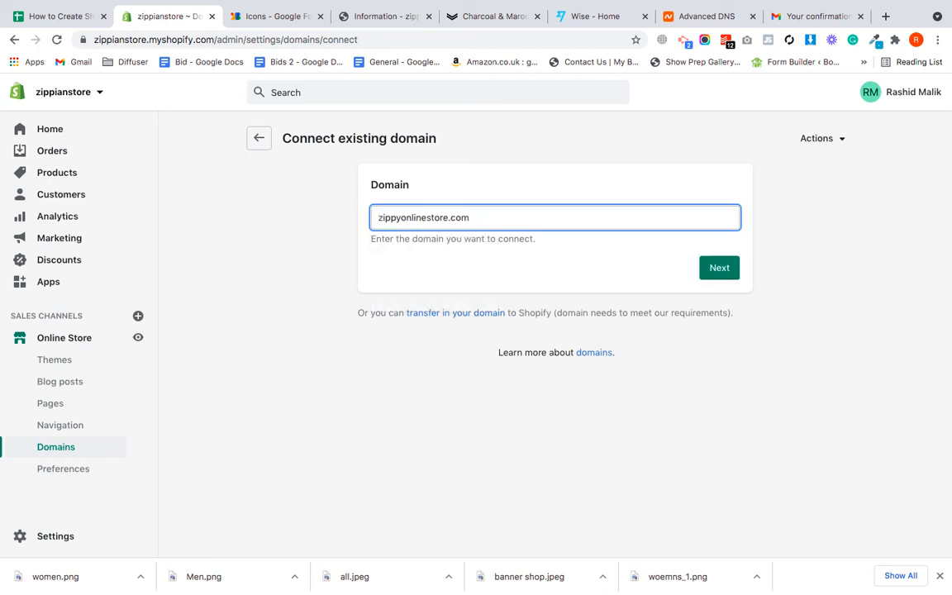
click(720, 279)
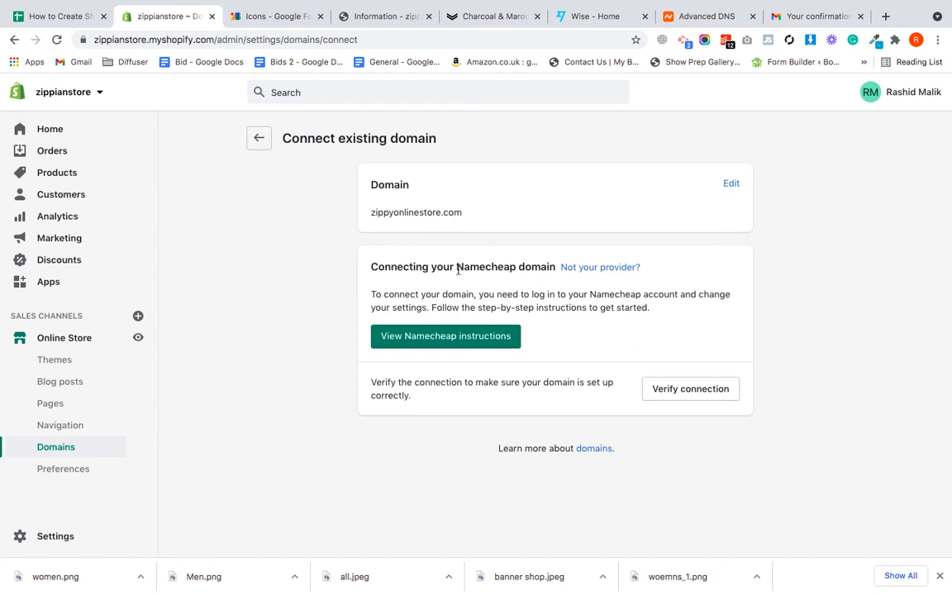
- Open the Namecheap connection instructions and copy Shopify's A record IP address 23.227.38.65 from the manual connection section
click(453, 339)
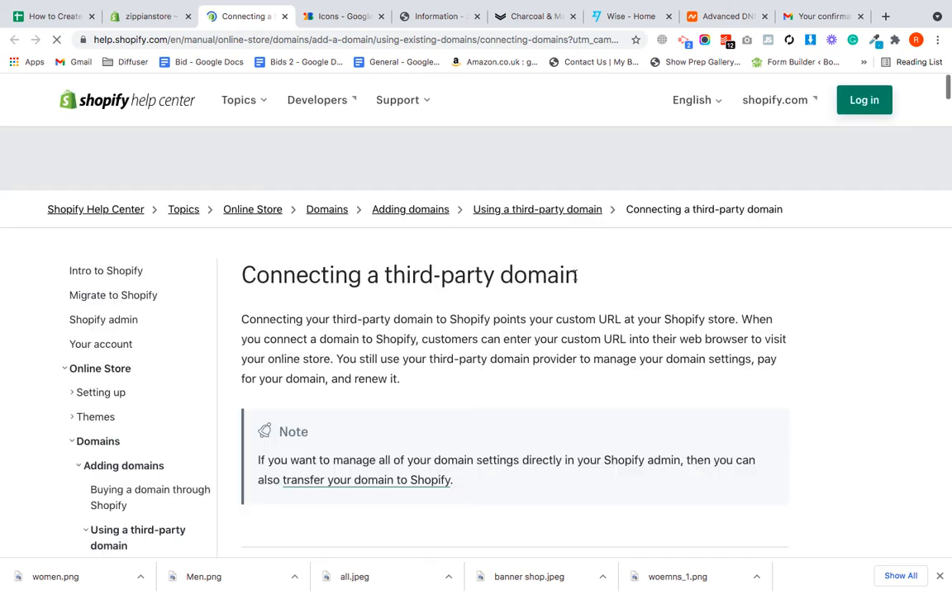
scroll(491, 405, down, 3)
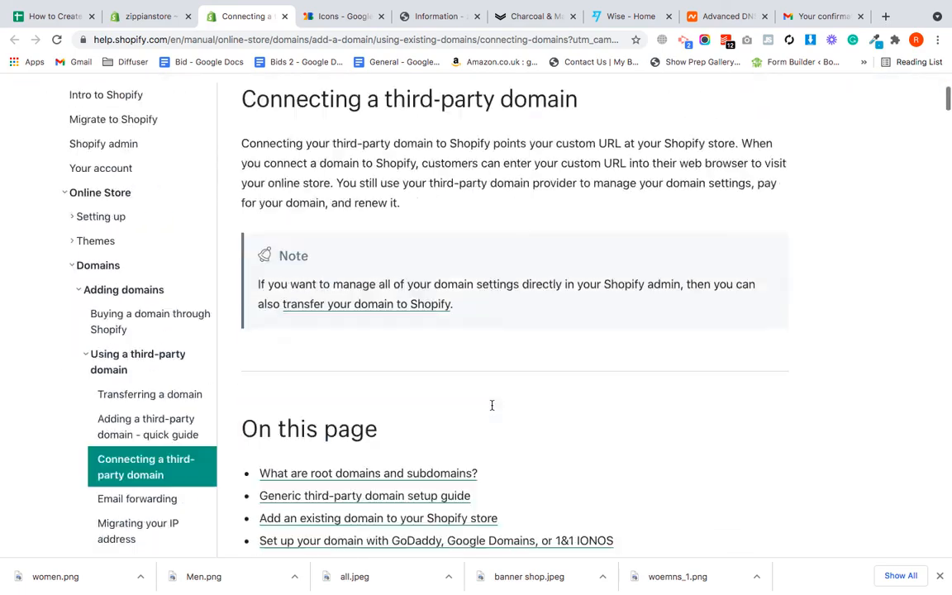
scroll(492, 404, down, 20)
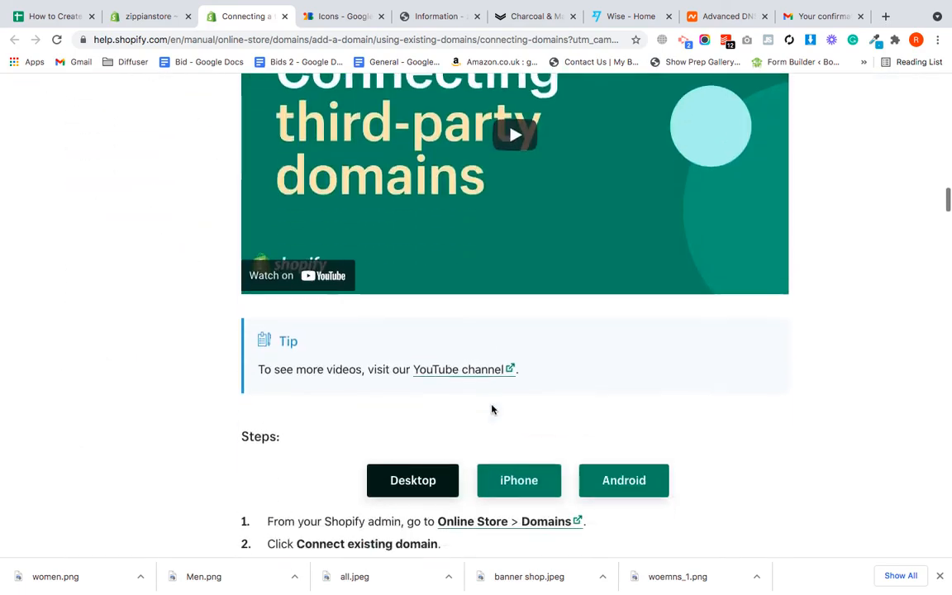
scroll(491, 409, down, 15)
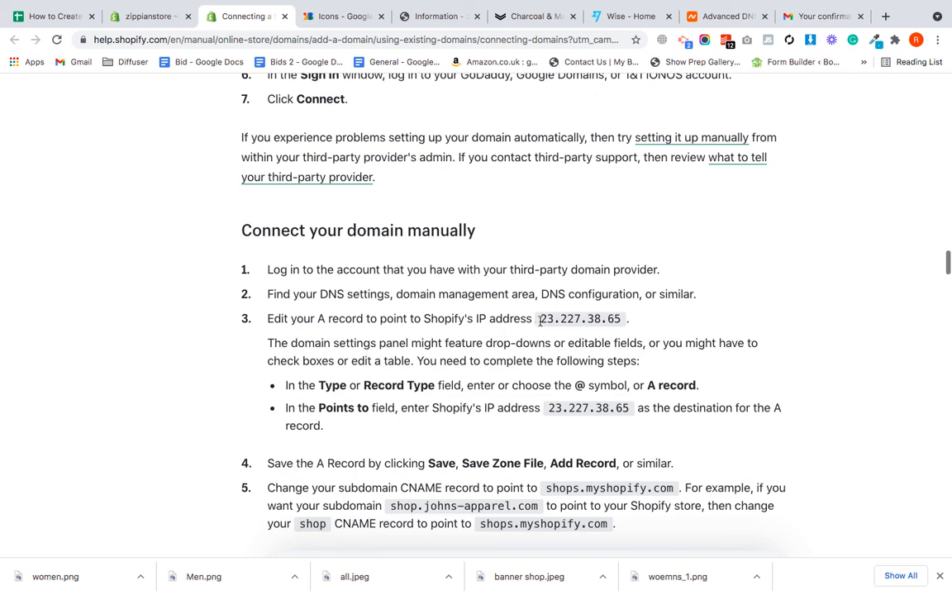
drag(541, 320, 620, 319)
key(super+c)
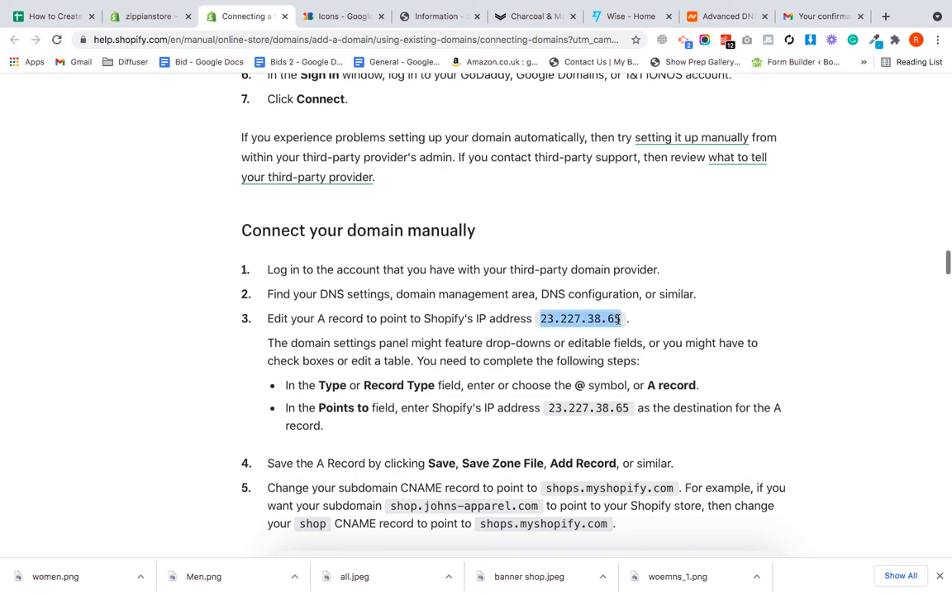
- In Namecheap's Advanced DNS for zippyonlinestore.com, add and save an A Record with host @ and value 23.227.38.65
click(707, 15)
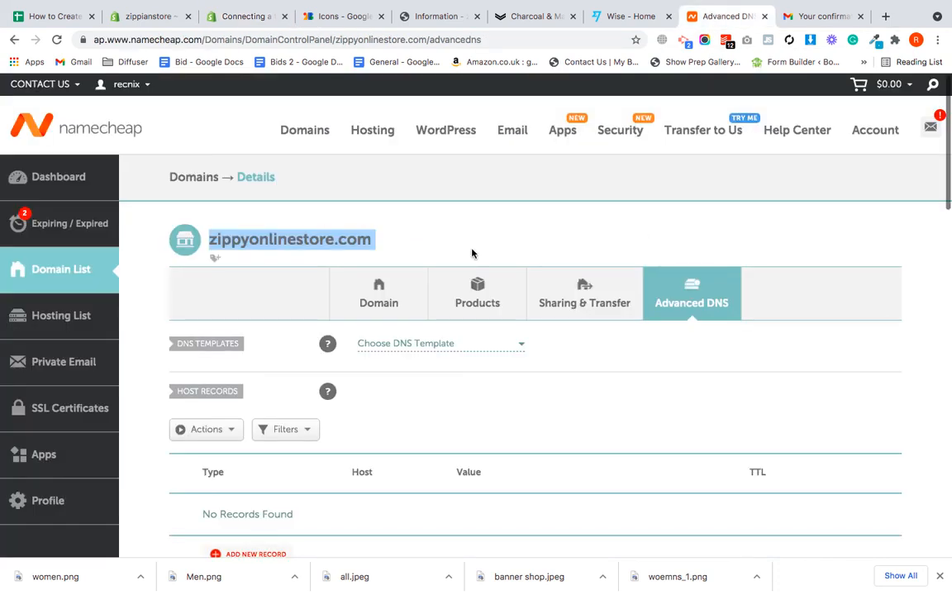
scroll(487, 347, down, 3)
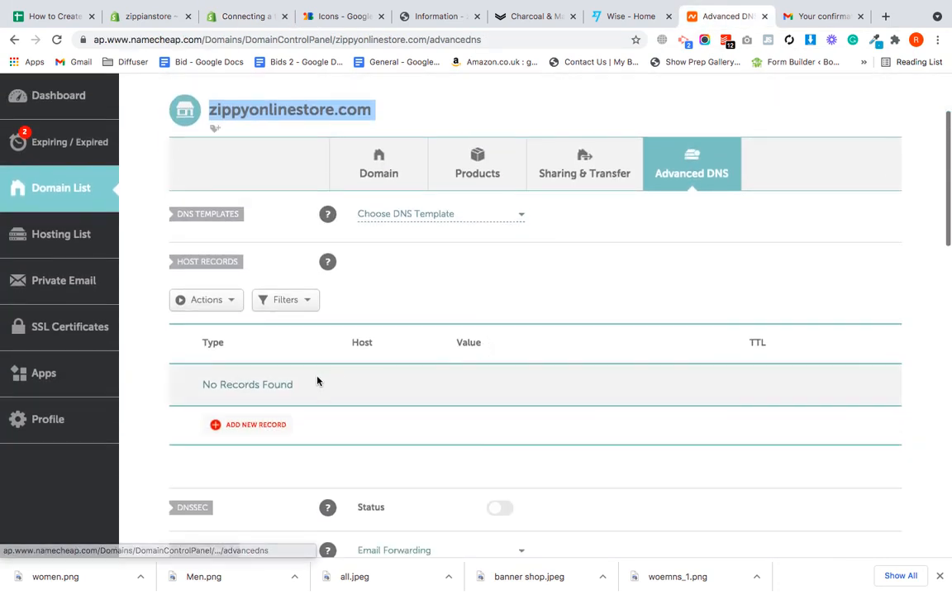
click(256, 424)
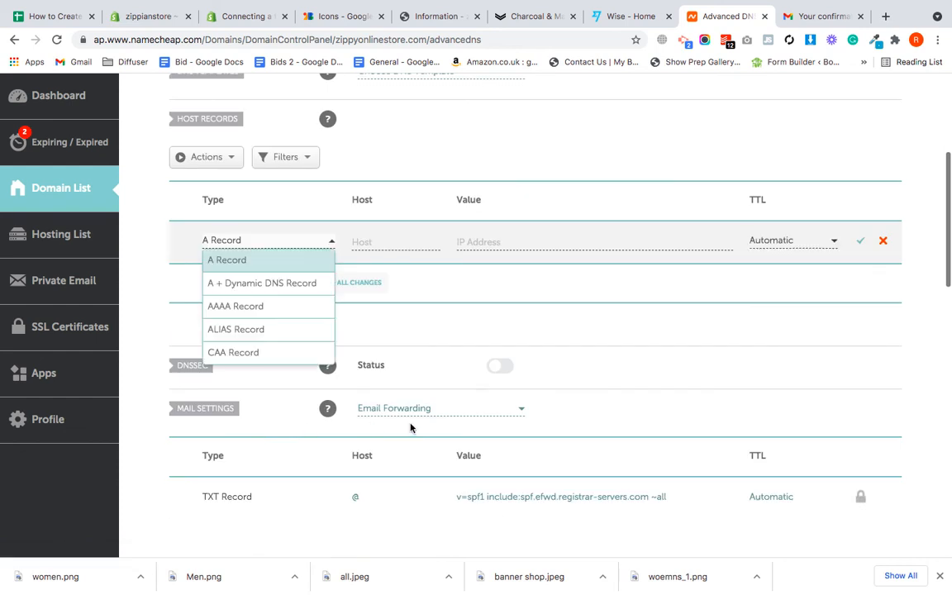
click(242, 261)
click(371, 238)
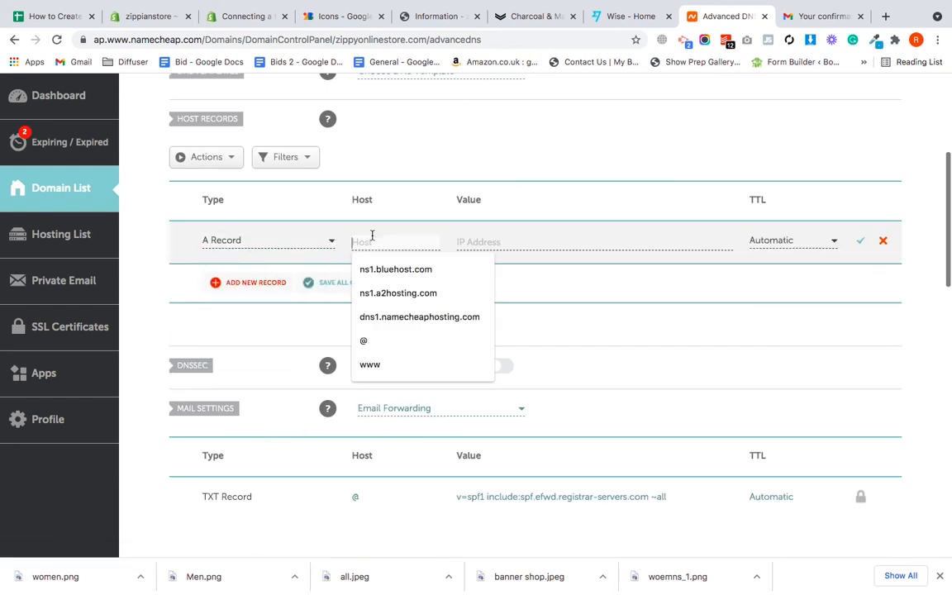
text(@)
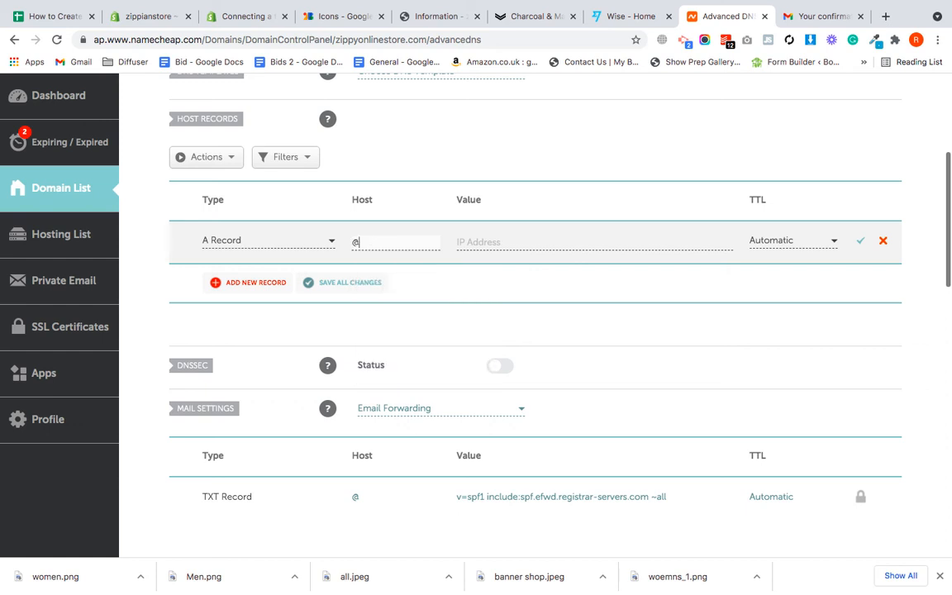
click(512, 243)
key(super+v)
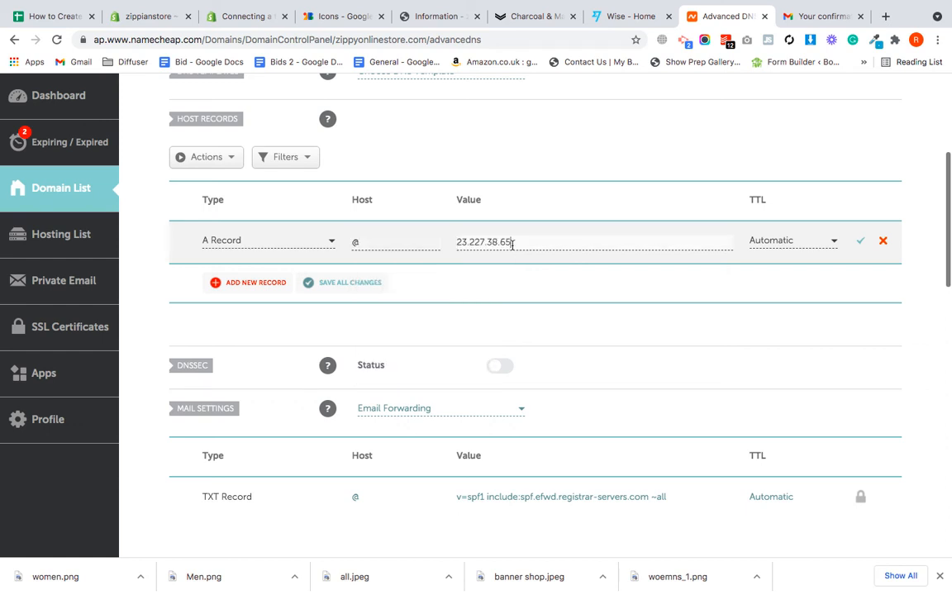
click(860, 244)
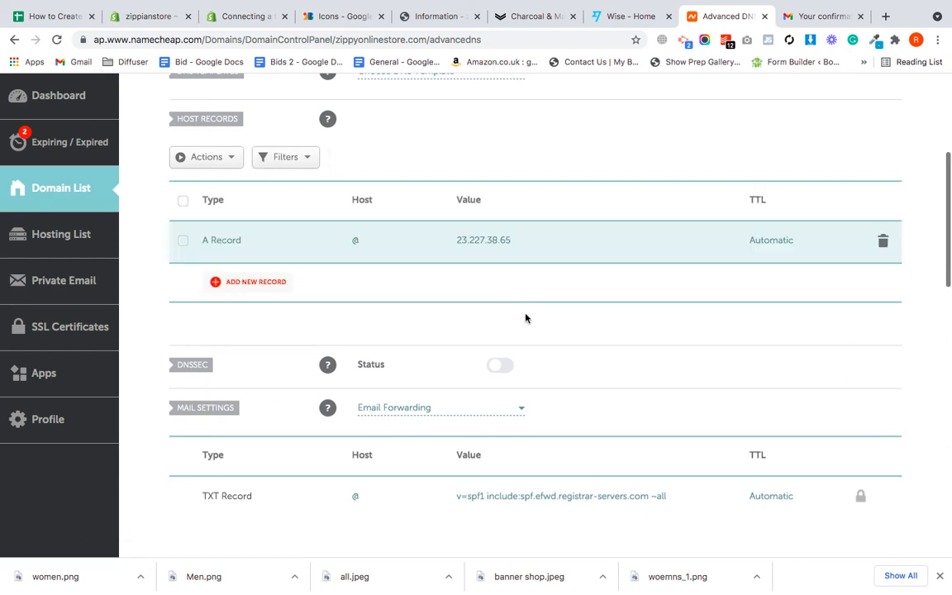
click(242, 285)
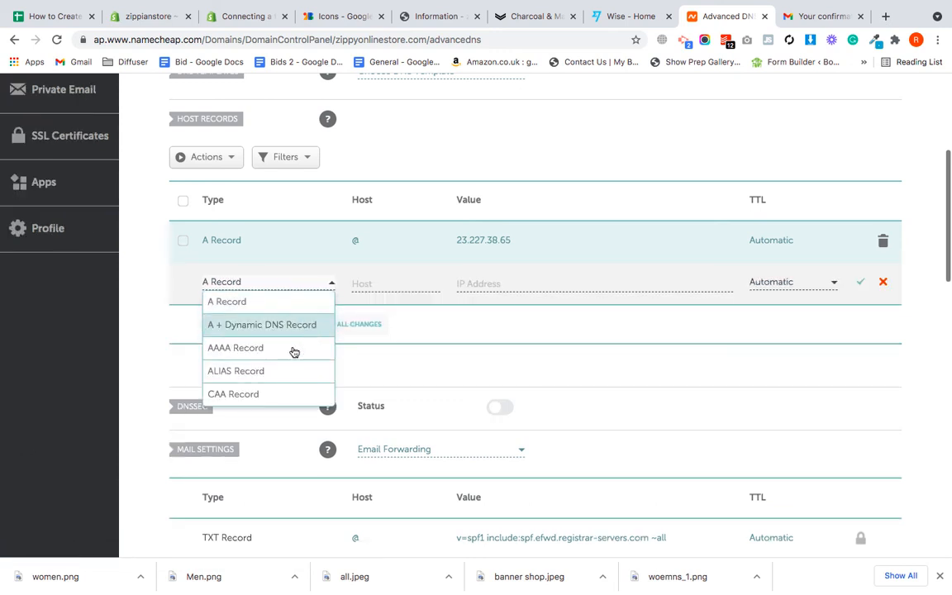
scroll(291, 353, down, 5)
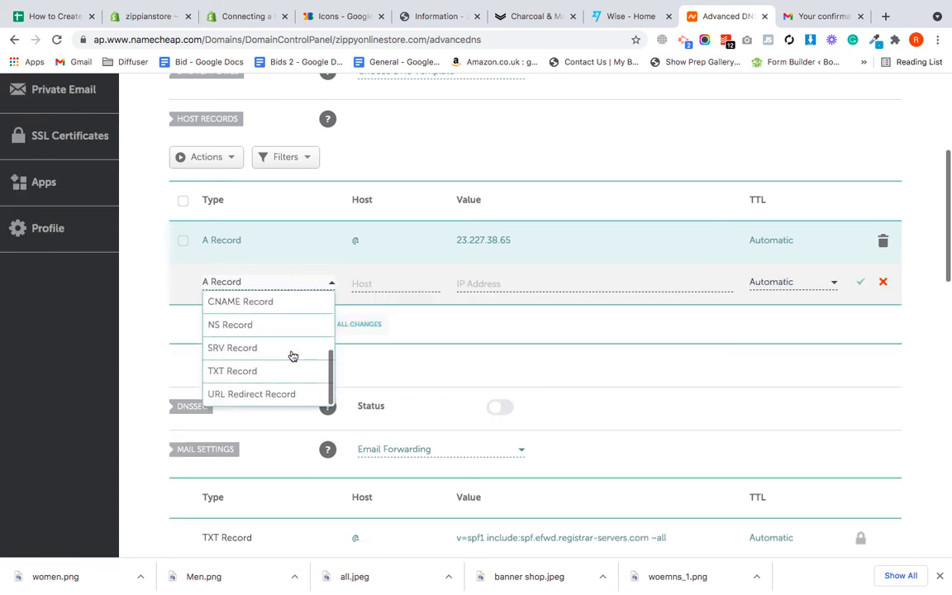
scroll(291, 355, up, 2)
click(250, 339)
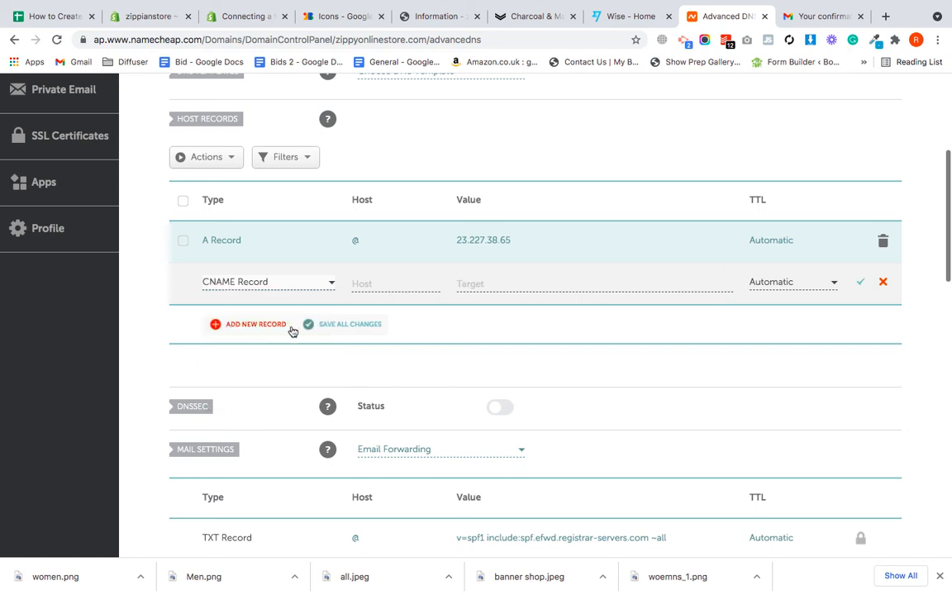
click(369, 281)
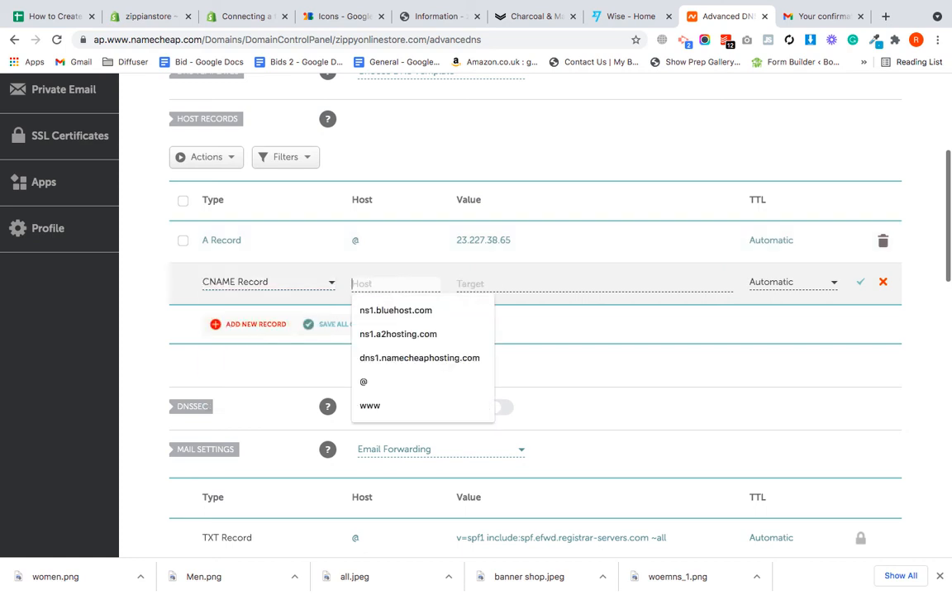
text(www)
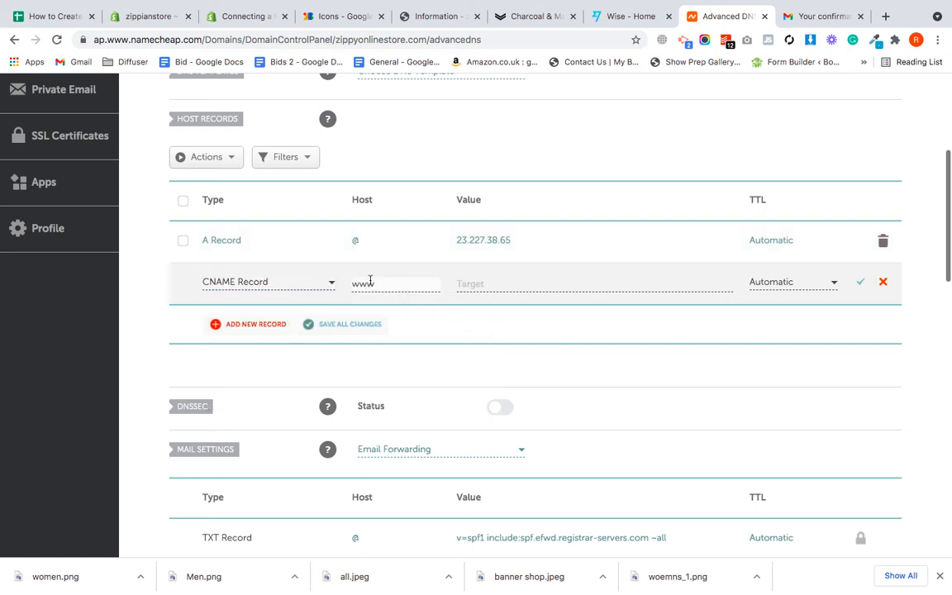
click(507, 280)
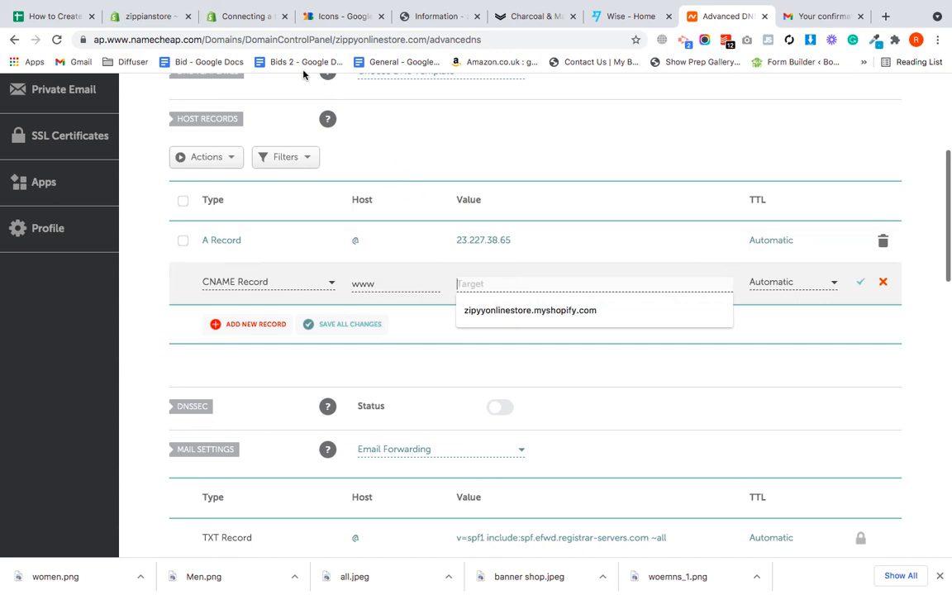
click(142, 16)
drag(214, 39, 89, 45)
key(ctrl+c)
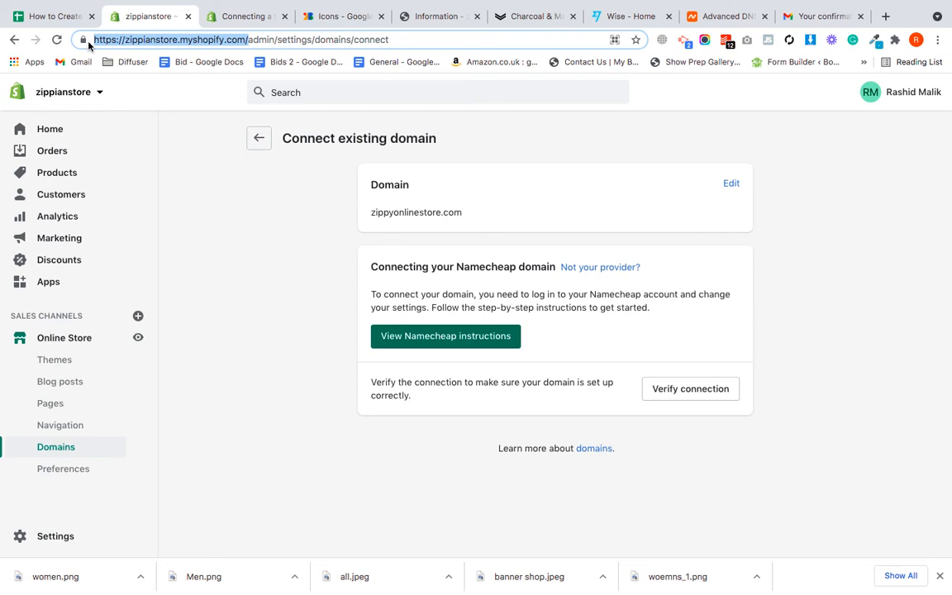
click(725, 17)
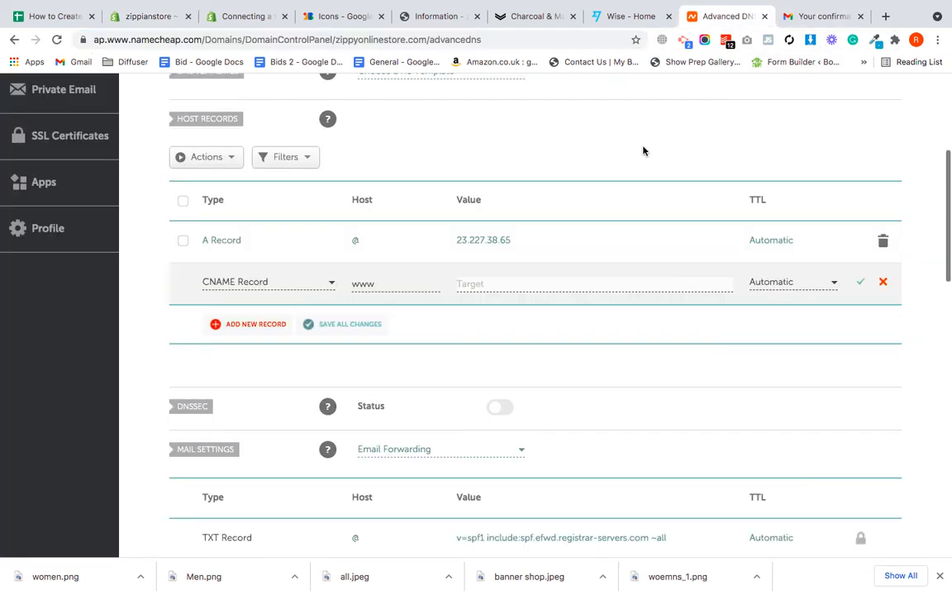
key(ctrl+v)
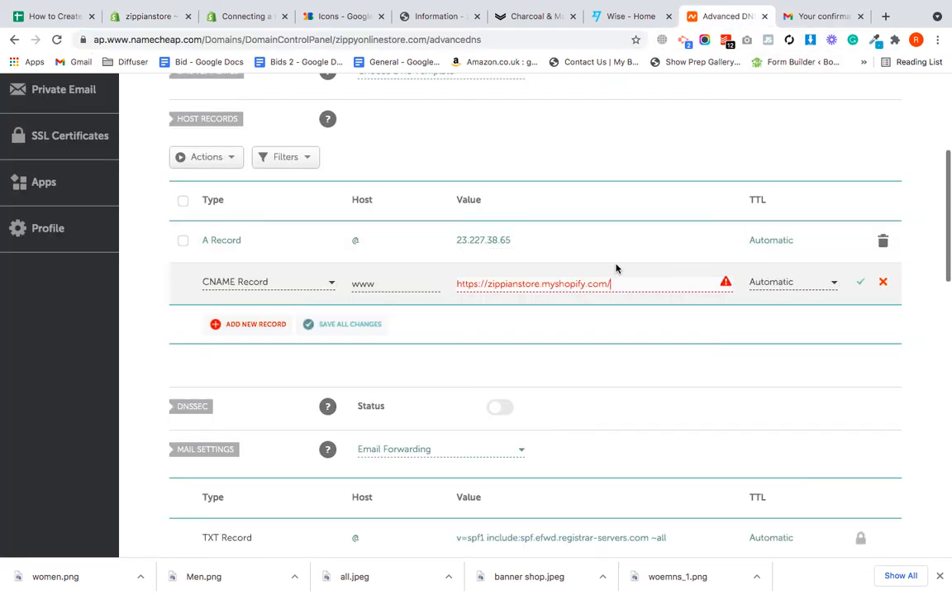
- Trim the CNAME target to zippianstore.myshopify.com, without the https prefix and trailing slash, and save the record
key(BackSpace)
drag(494, 285, 448, 280)
key(BackSpace)
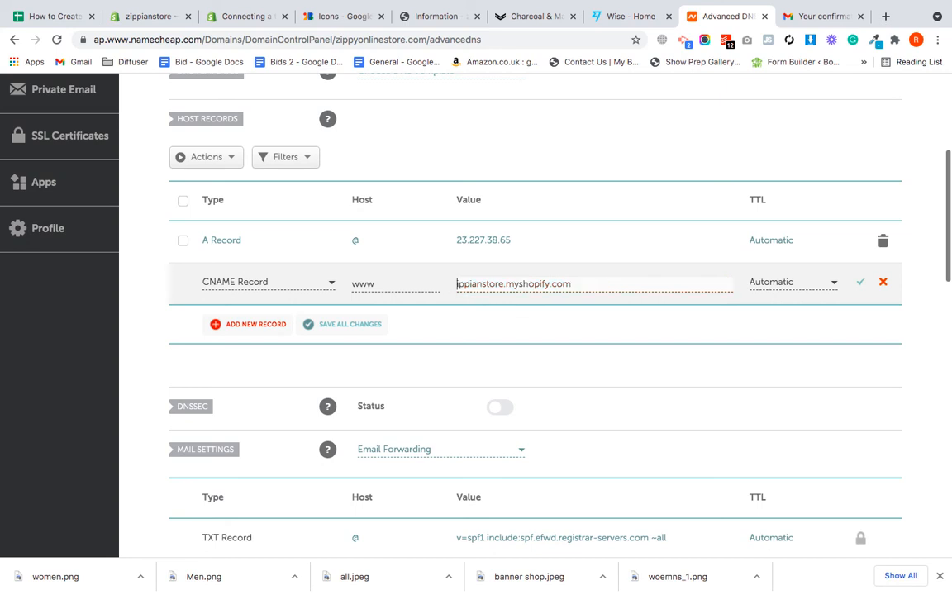
text(z)
click(585, 329)
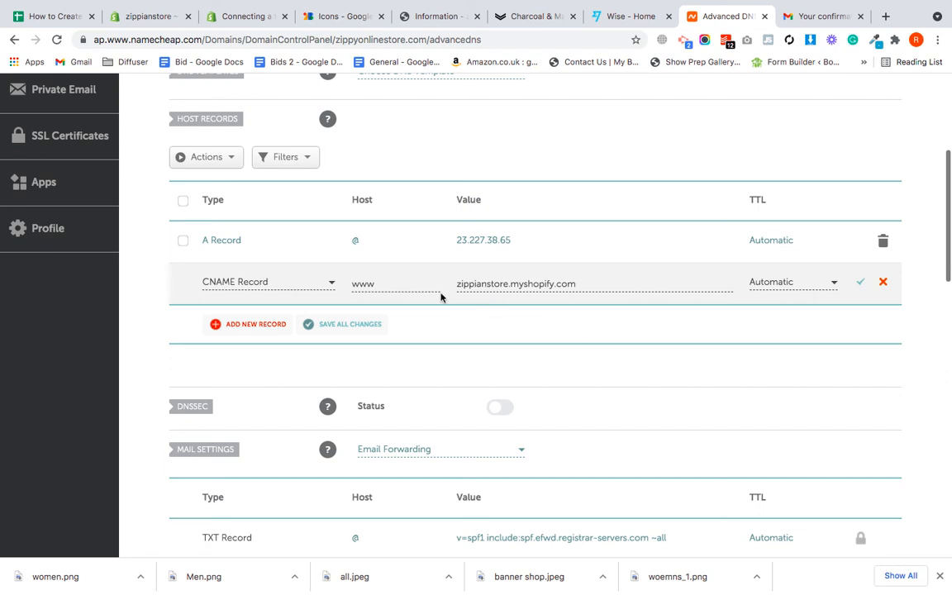
click(860, 281)
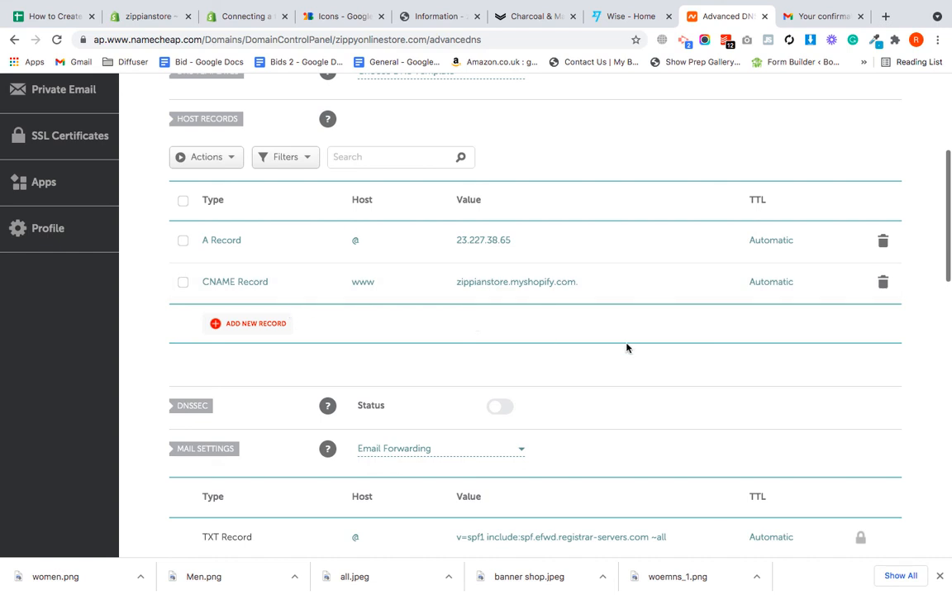
- Switch back to the Shopify admin, verify the zippyonlinestore.com connection and check the resulting domain list
click(246, 22)
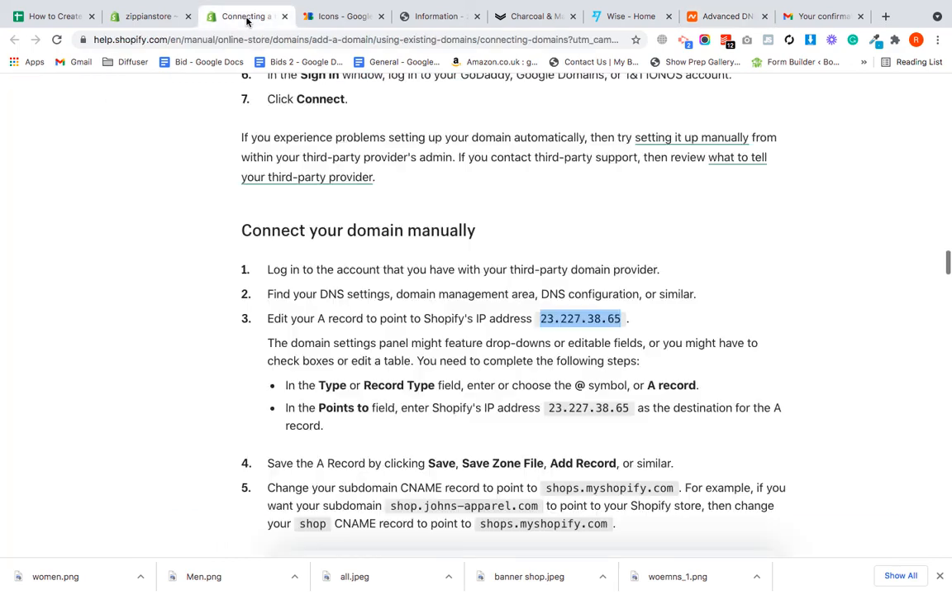
click(138, 21)
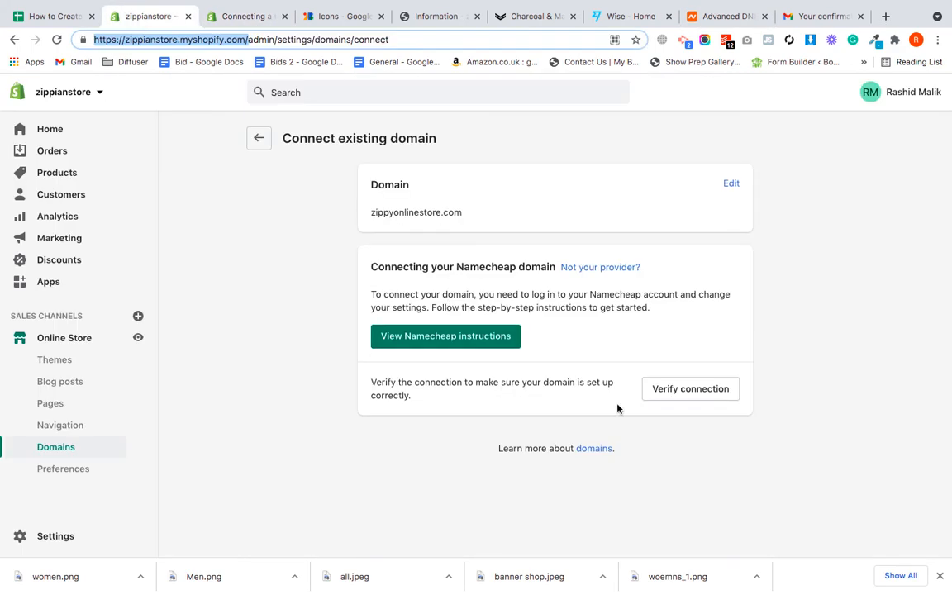
click(684, 392)
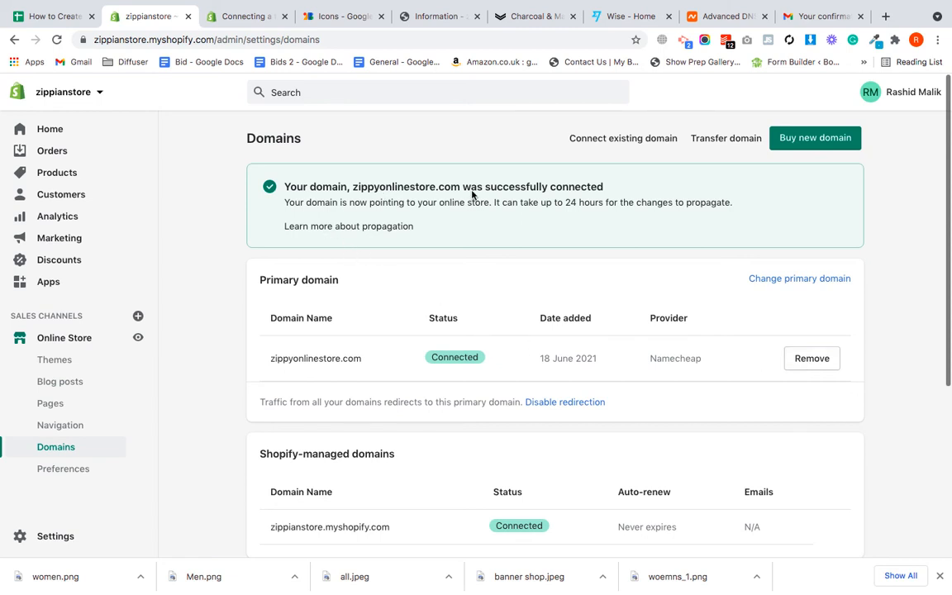
scroll(597, 269, down, 2)
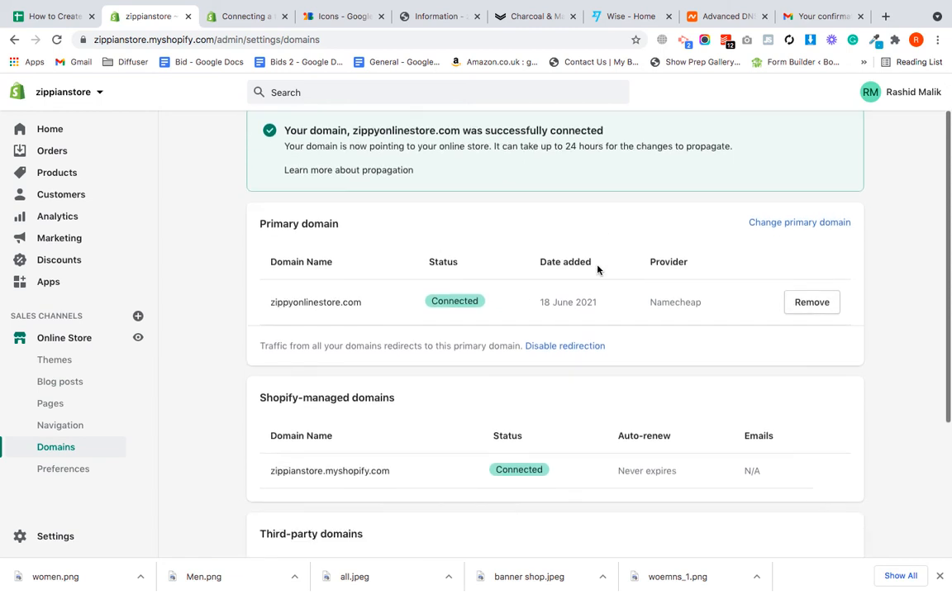
- View the online store on its connected domain and look through the home page down to the Our Collection section
click(139, 339)
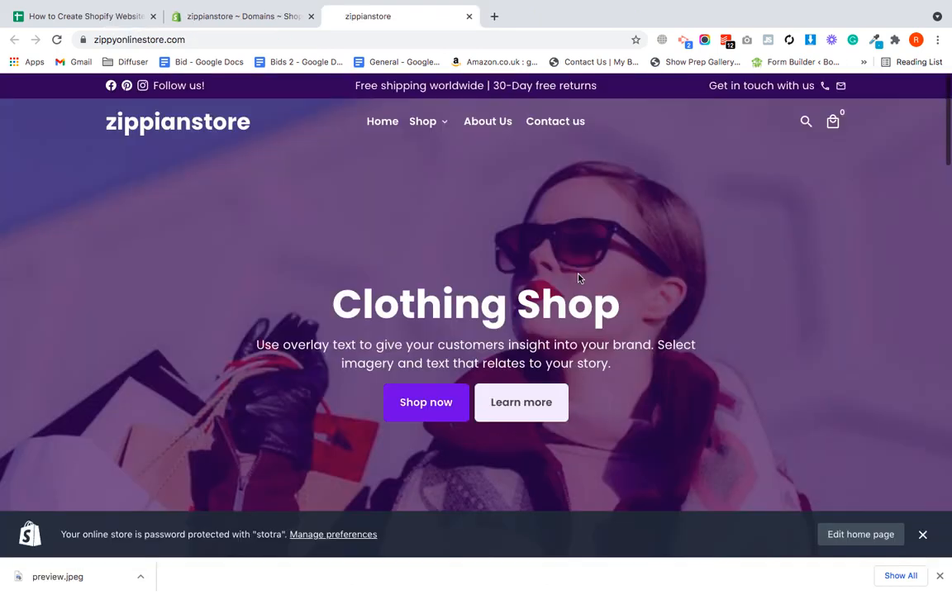
scroll(578, 277, down, 10)
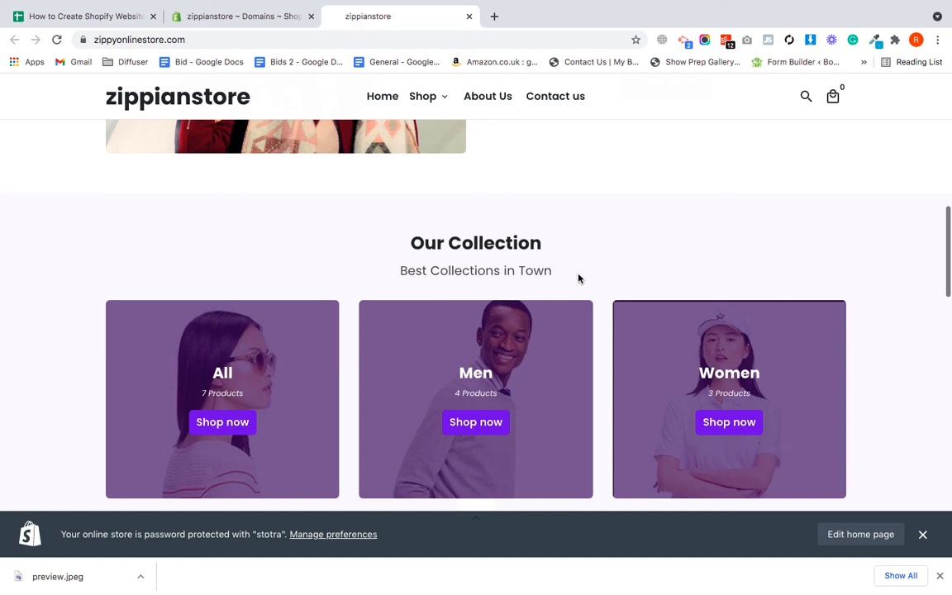
scroll(644, 198, up, 10)
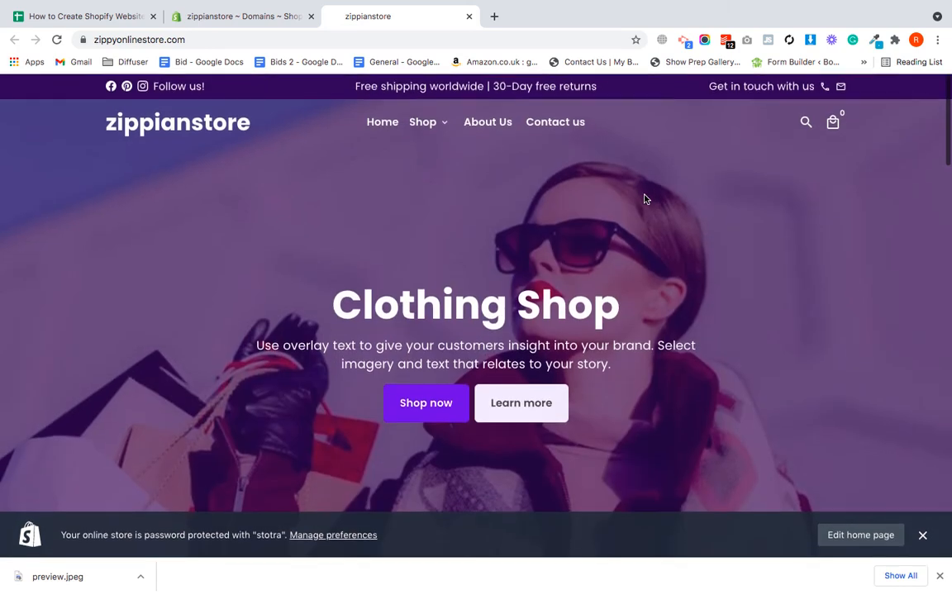